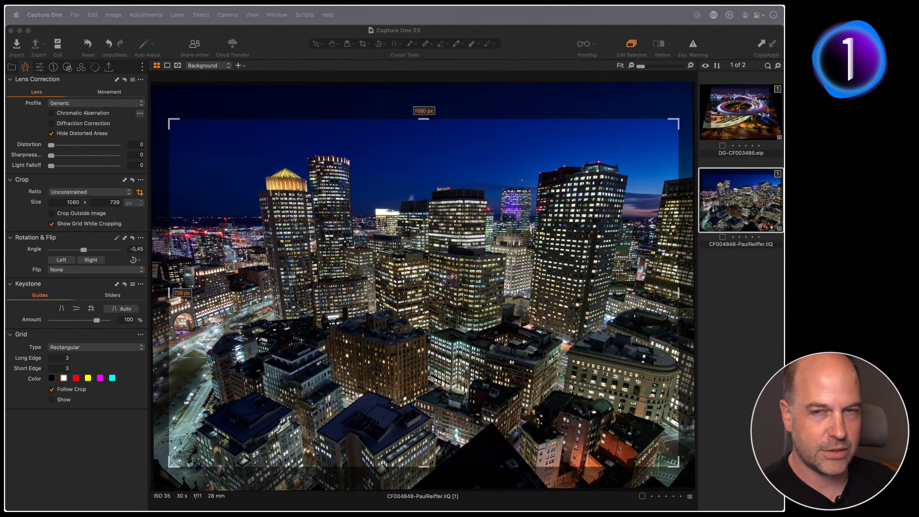
- Launch Mousepose from the system search and briefly turn its pointer spotlight on and off over the photo
{"action": "left_click", "coordinate": [285, 43]}
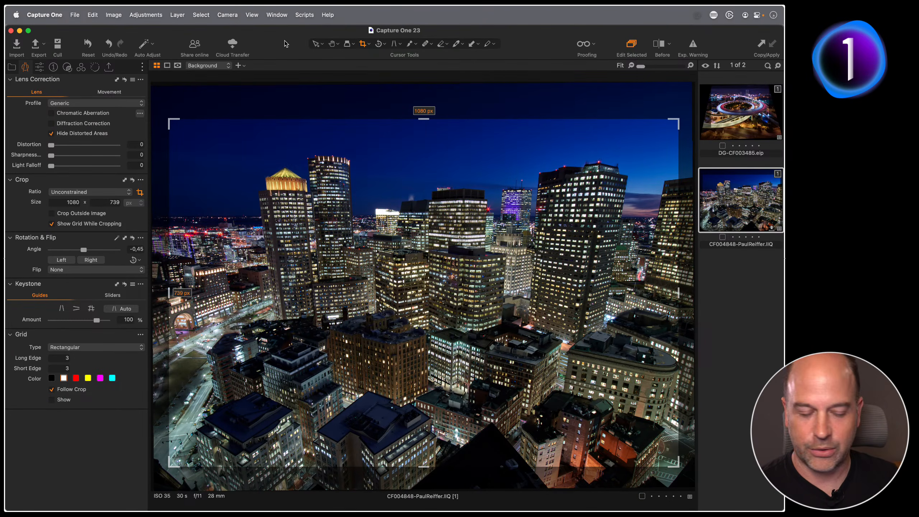
{"action": "key", "text": "super+space"}
{"action": "type", "text": "mousepose"}
{"action": "key", "text": "Return"}
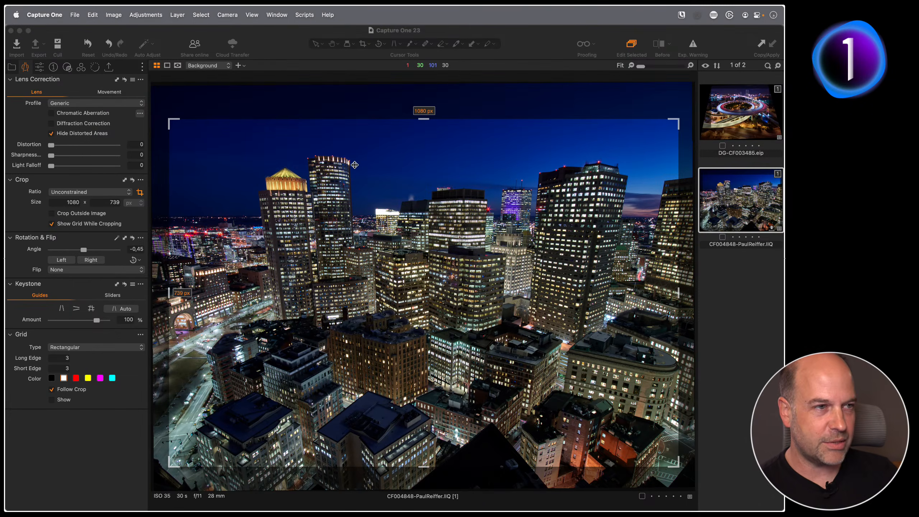
{"action": "key", "text": "F1"}
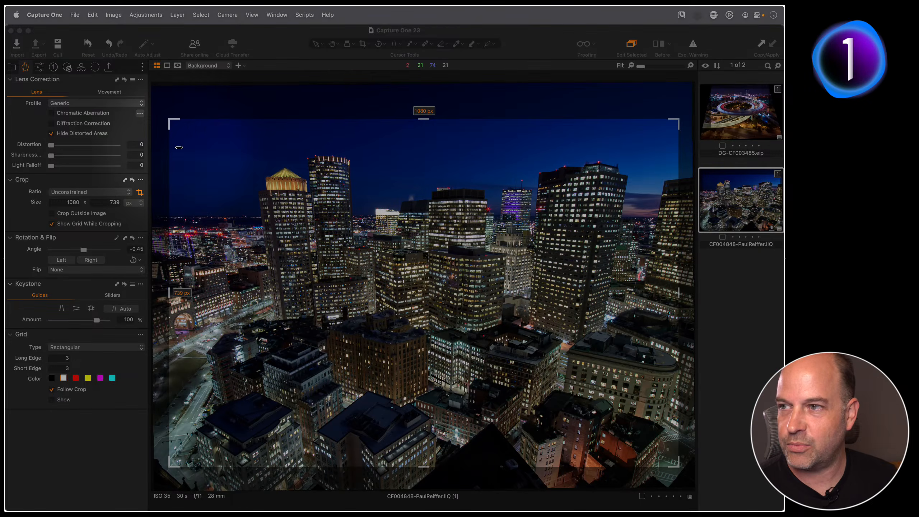
{"action": "key", "text": "F1"}
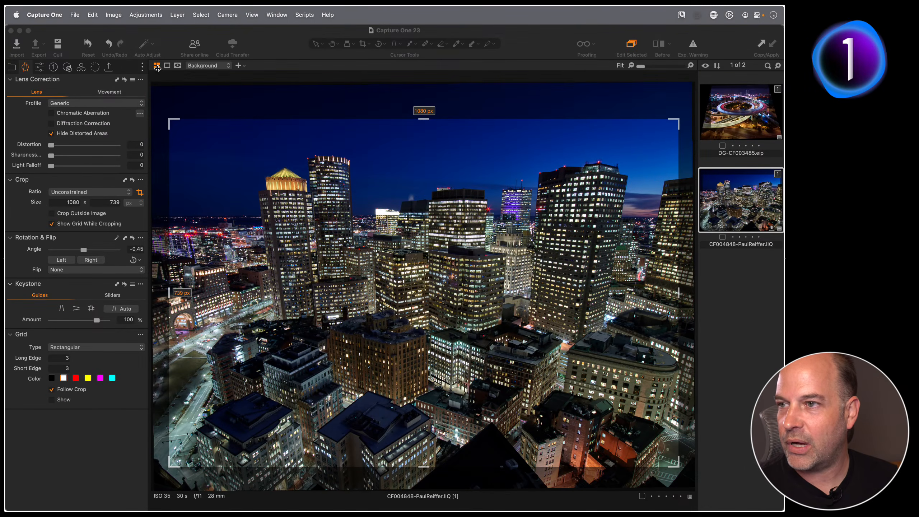
- Display text labels for the tool tabs and keep the night skyline photo selected
{"action": "left_click", "coordinate": [142, 66]}
{"action": "left_click", "coordinate": [159, 94]}
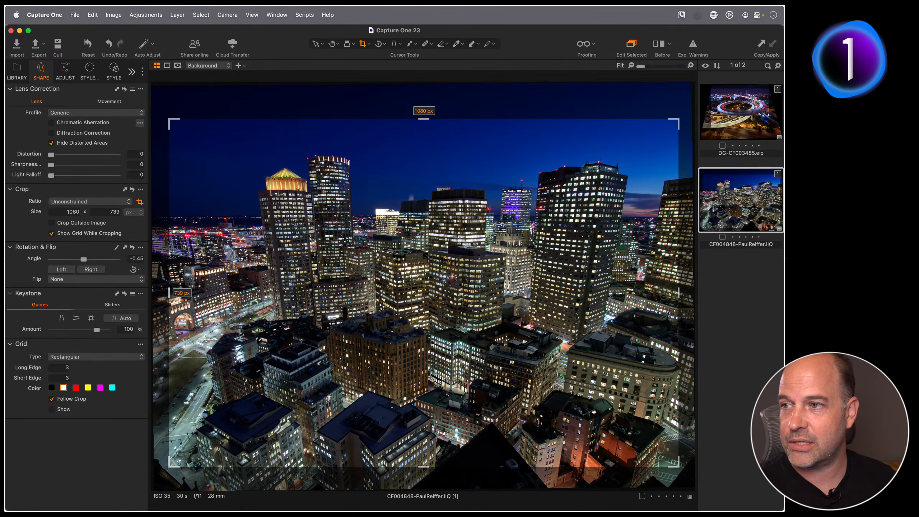
{"action": "left_click", "coordinate": [720, 279]}
{"action": "left_click", "coordinate": [735, 223]}
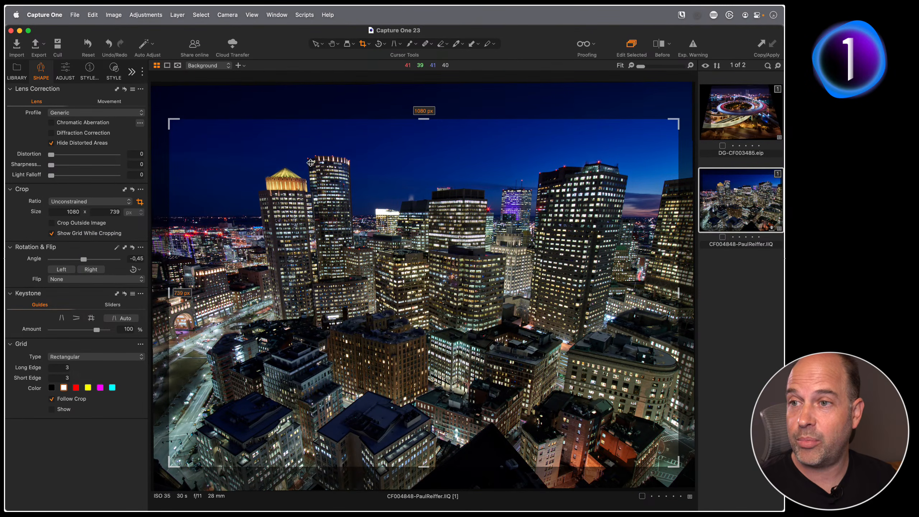
- Resize and reposition the unconstrained crop around the skyline until it is about 1080 × 780 px
{"action": "left_click_drag", "start_coordinate": [173, 123], "coordinate": [170, 112]}
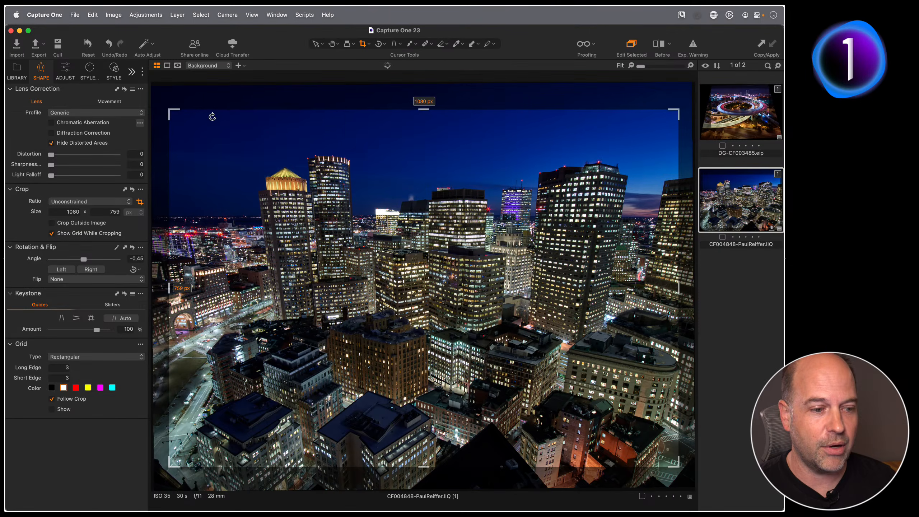
{"action": "mouse_move", "coordinate": [324, 159]}
{"action": "left_mouse_down"}
{"action": "mouse_move", "coordinate": [309, 155]}
{"action": "mouse_move", "coordinate": [323, 154]}
{"action": "left_mouse_up"}
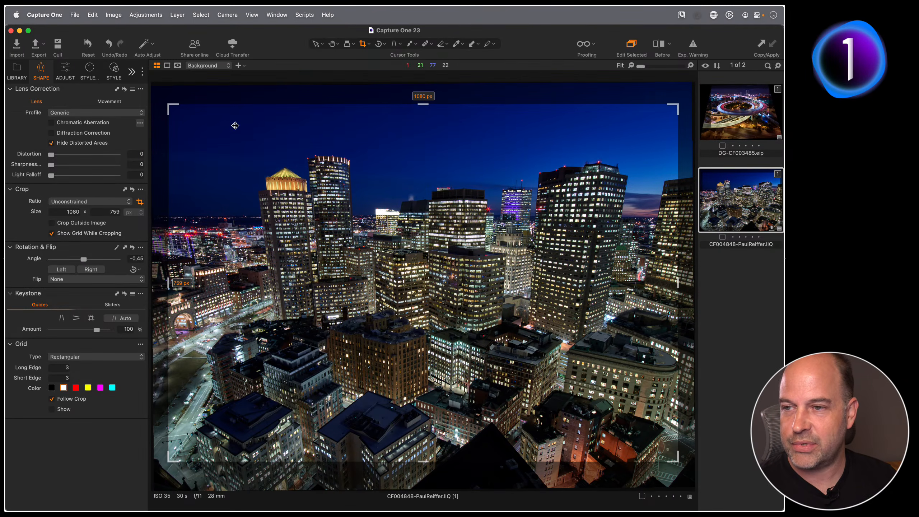
{"action": "left_click_drag", "start_coordinate": [168, 109], "coordinate": [179, 117]}
{"action": "left_click_drag", "start_coordinate": [315, 146], "coordinate": [315, 149]}
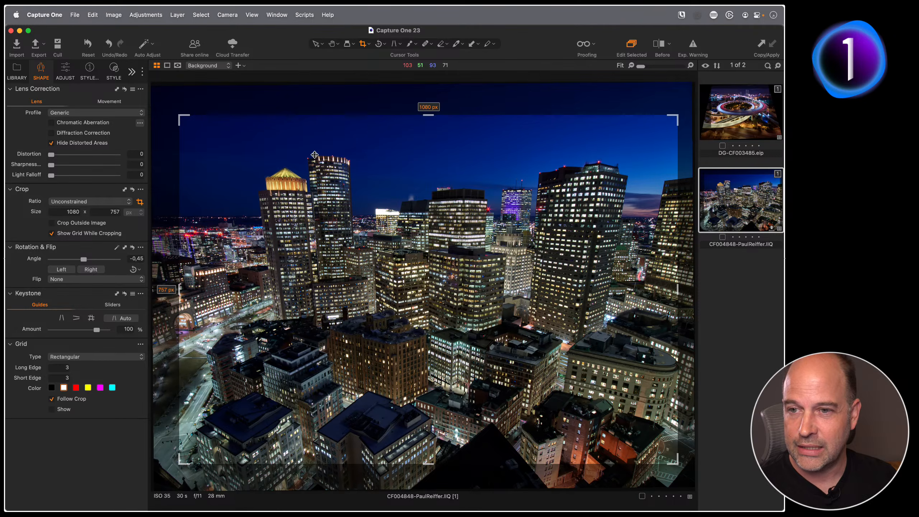
{"action": "mouse_move", "coordinate": [181, 117]}
{"action": "left_mouse_down"}
{"action": "mouse_move", "coordinate": [340, 184]}
{"action": "mouse_move", "coordinate": [175, 131]}
{"action": "left_mouse_up"}
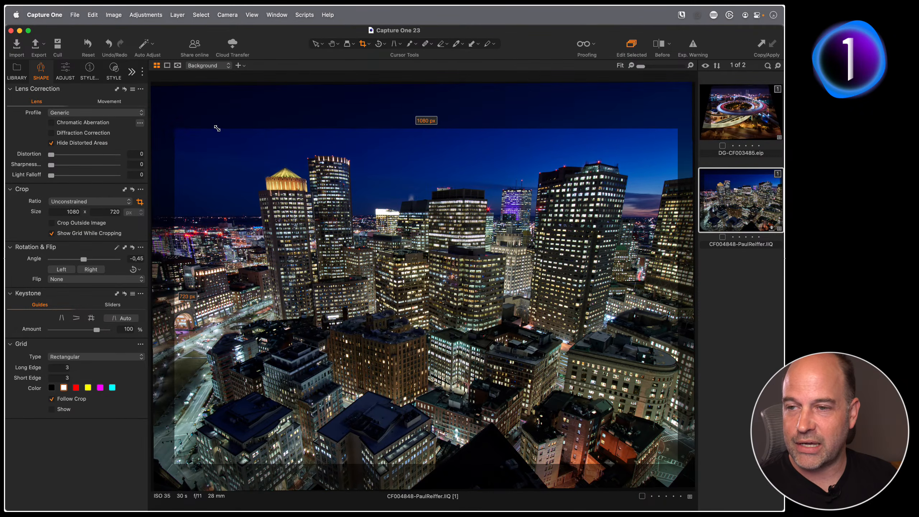
{"action": "mouse_move", "coordinate": [423, 129]}
{"action": "left_mouse_down"}
{"action": "mouse_move", "coordinate": [423, 186]}
{"action": "mouse_move", "coordinate": [422, 112]}
{"action": "left_mouse_up"}
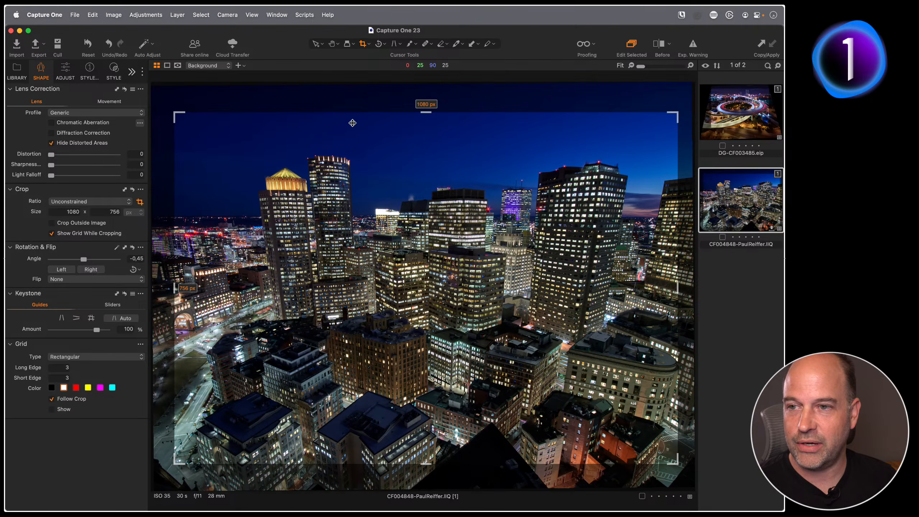
{"action": "left_click_drag", "start_coordinate": [177, 115], "coordinate": [369, 166]}
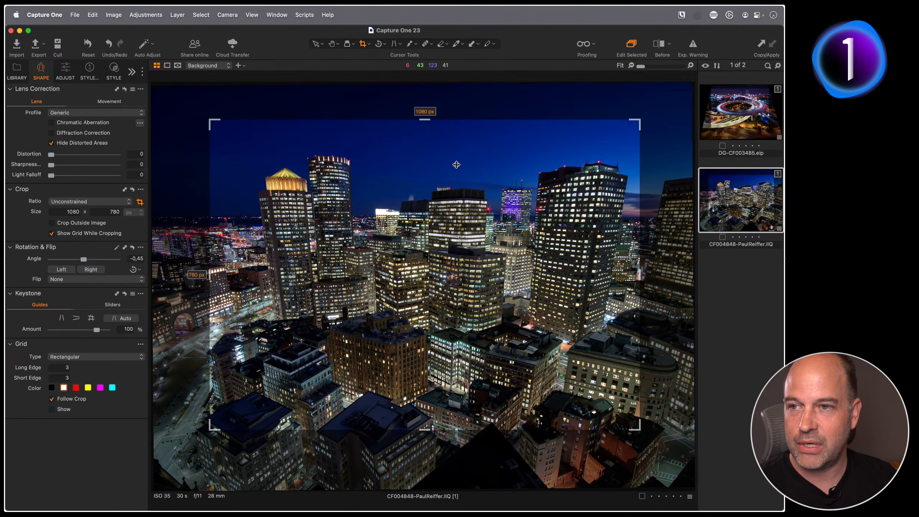
- Reset the crop to the full frame from the on-image crop settings, and bring those settings up again over the sky
{"action": "right_click", "coordinate": [436, 166]}
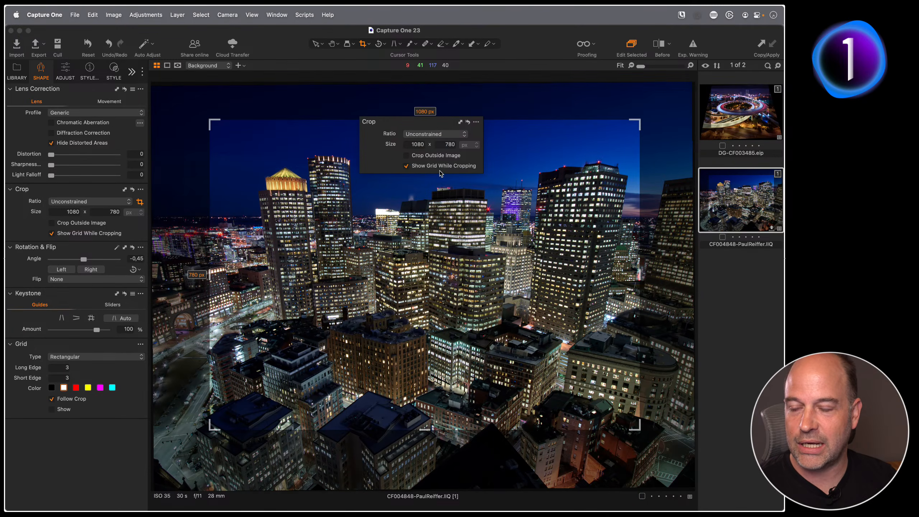
{"action": "left_click_drag", "start_coordinate": [426, 124], "coordinate": [417, 145]}
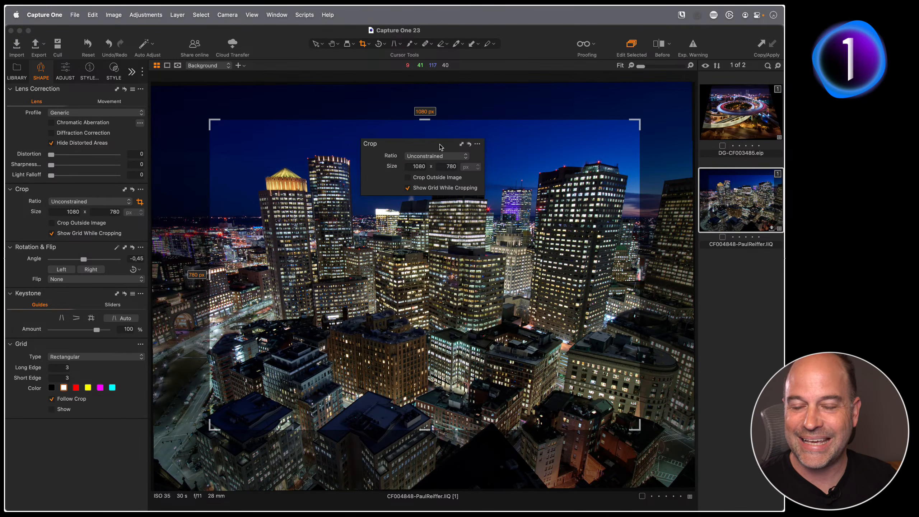
{"action": "left_click", "coordinate": [469, 145]}
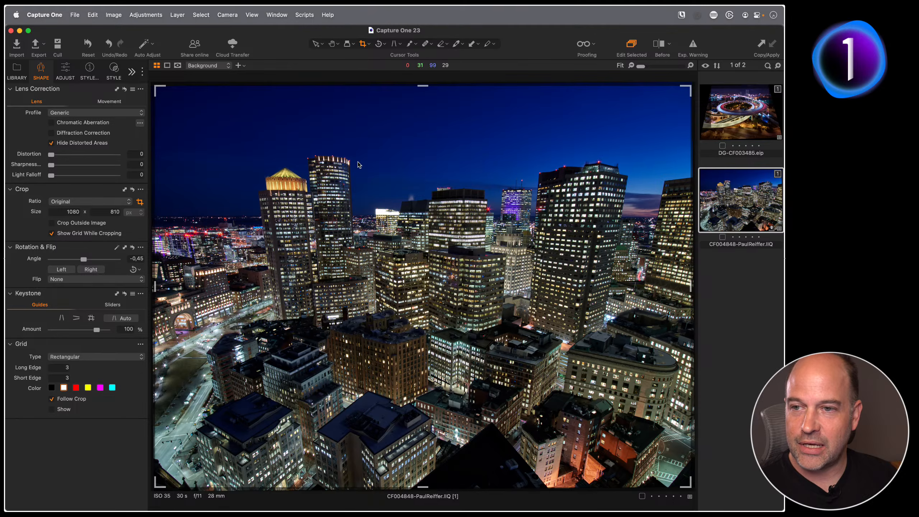
{"action": "right_click", "coordinate": [428, 164]}
{"action": "right_click", "coordinate": [423, 165]}
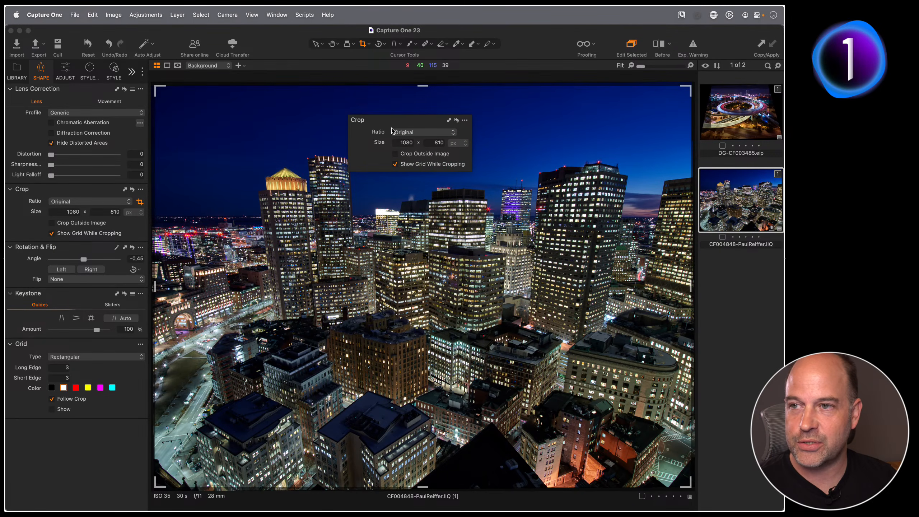
- Add a midtone point to the RGB curve in the on-image curve settings and lift it slightly
{"action": "left_click", "coordinate": [331, 44]}
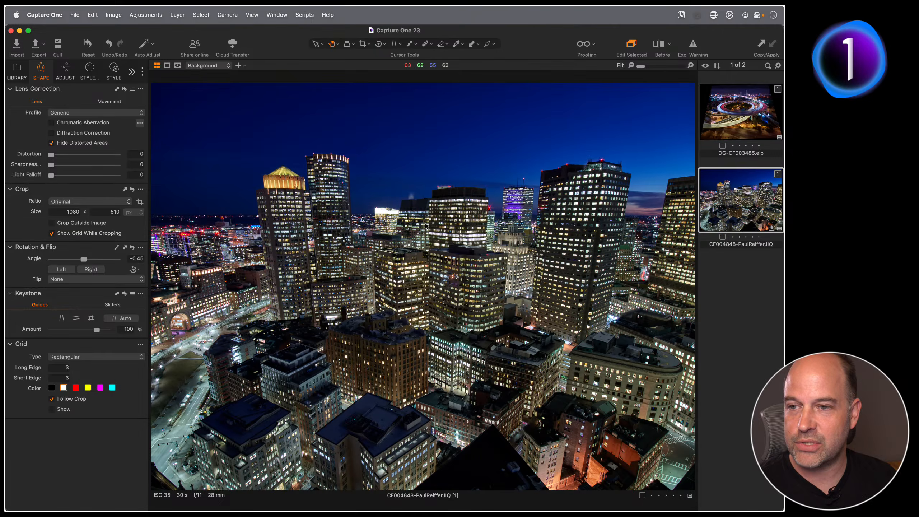
{"action": "double_click", "coordinate": [349, 222]}
{"action": "left_click_drag", "start_coordinate": [349, 222], "coordinate": [459, 201]}
{"action": "left_click", "coordinate": [65, 72]}
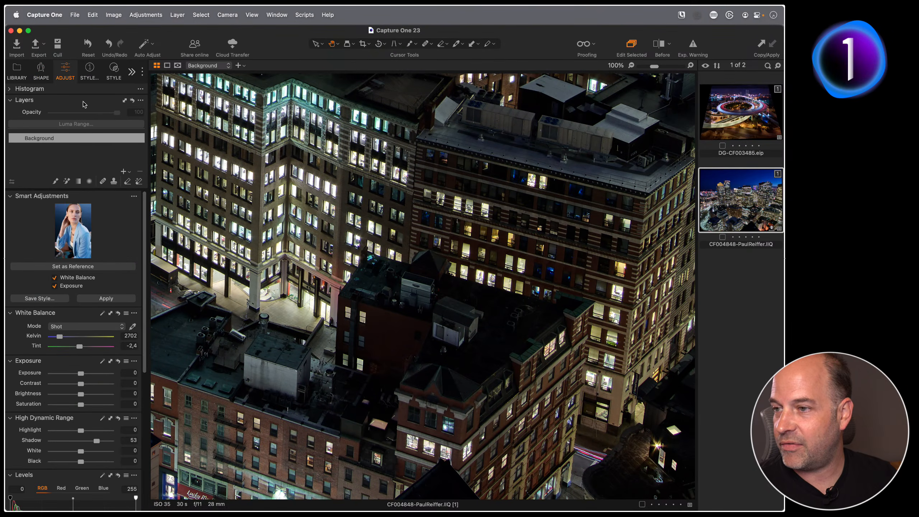
{"action": "scroll", "coordinate": [75, 352], "scroll_direction": "down", "scroll_amount": 10}
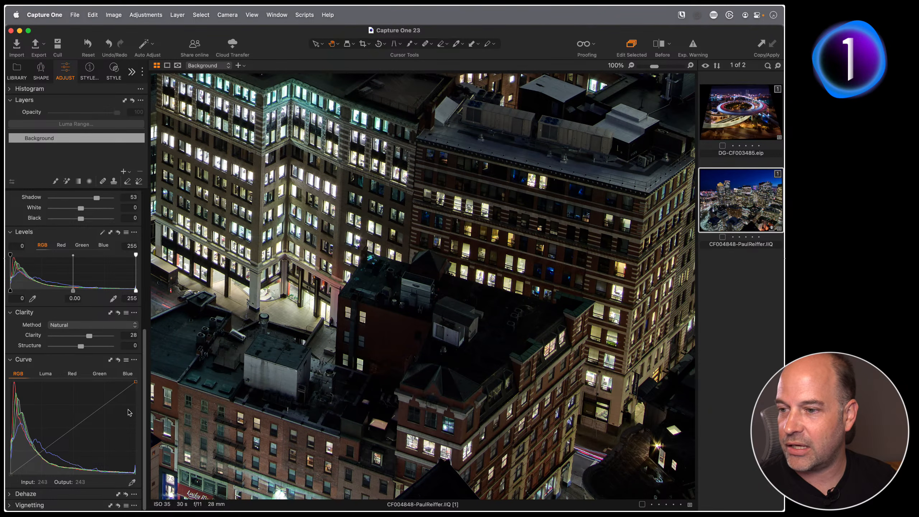
{"action": "left_click", "coordinate": [132, 482]}
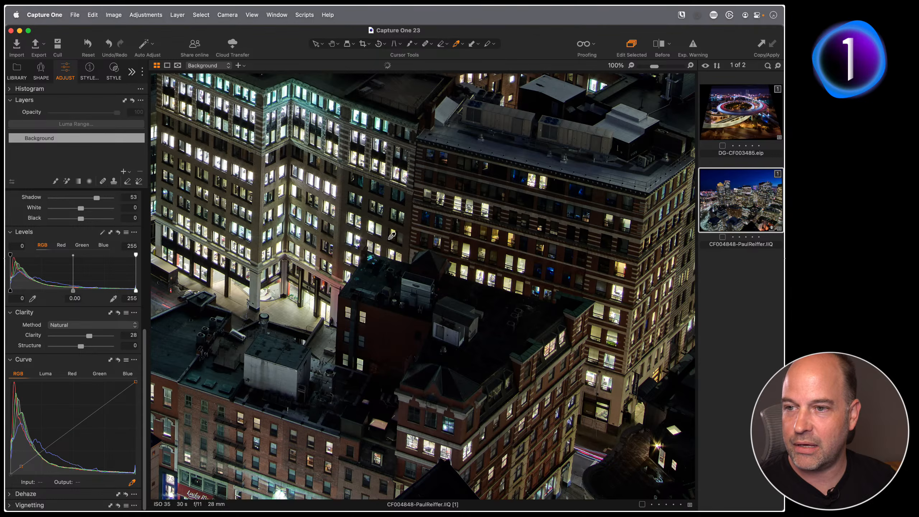
{"action": "right_click", "coordinate": [386, 219]}
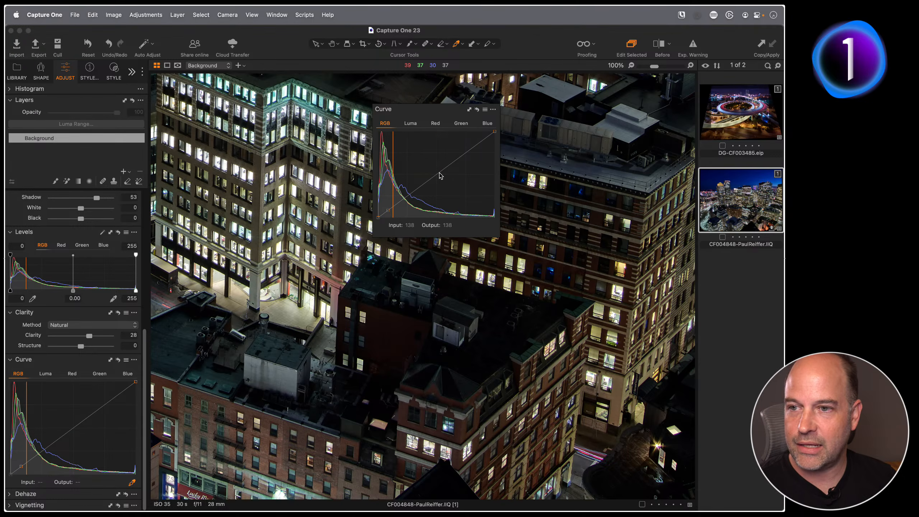
{"action": "left_click_drag", "start_coordinate": [439, 174], "coordinate": [439, 170]}
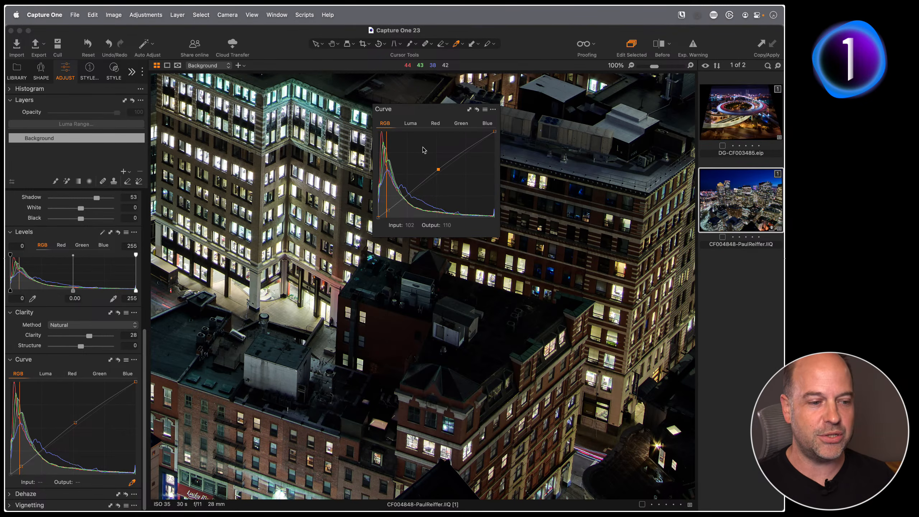
{"action": "left_click", "coordinate": [326, 180]}
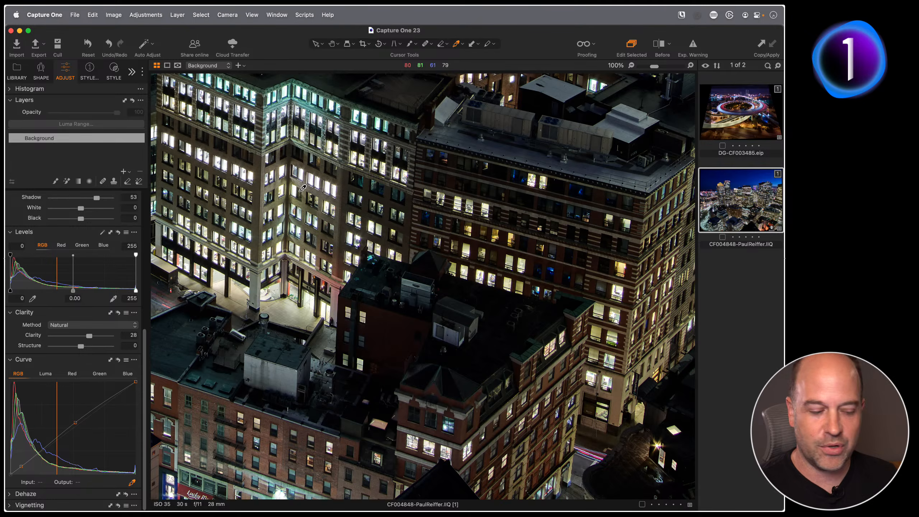
- Crop the whole skyline tighter in the Original ratio, recentre the crop, and rotate the image to about -1.66°
{"action": "key", "text": "h"}
{"action": "double_click", "coordinate": [318, 191]}
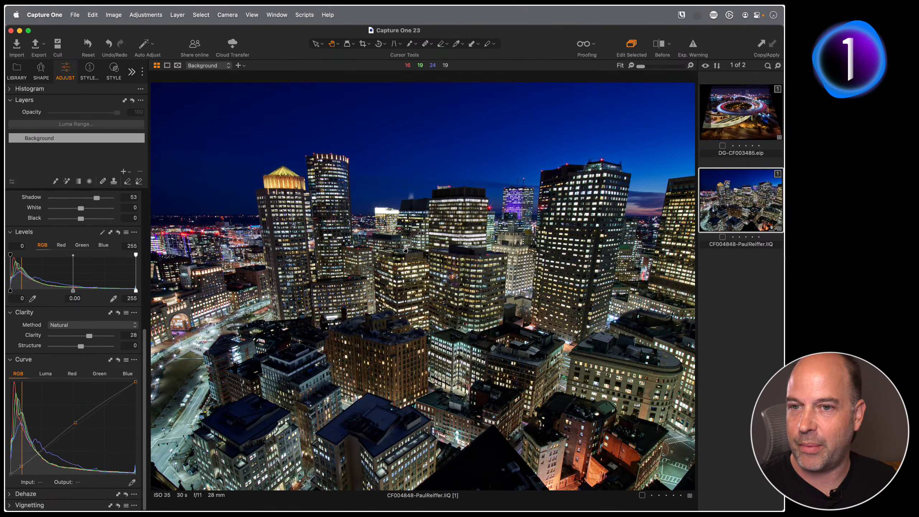
{"action": "left_click", "coordinate": [363, 43]}
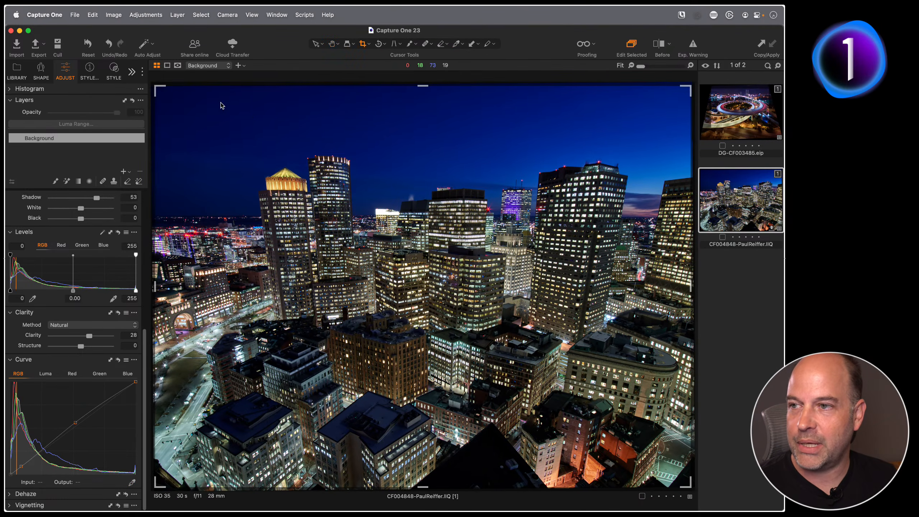
{"action": "left_click_drag", "start_coordinate": [156, 88], "coordinate": [243, 149]}
{"action": "left_click_drag", "start_coordinate": [460, 228], "coordinate": [418, 183]}
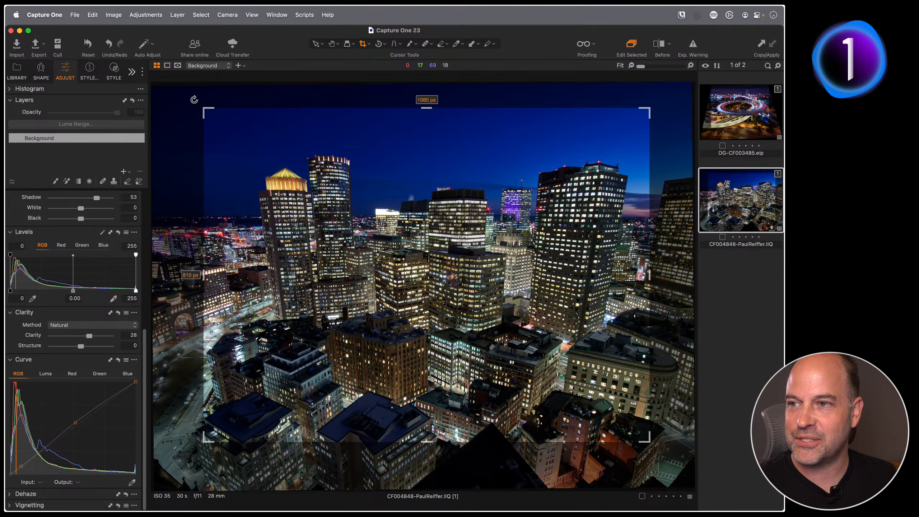
{"action": "mouse_move", "coordinate": [194, 99]}
{"action": "left_mouse_down"}
{"action": "mouse_move", "coordinate": [187, 121]}
{"action": "mouse_move", "coordinate": [194, 94]}
{"action": "mouse_move", "coordinate": [186, 121]}
{"action": "mouse_move", "coordinate": [190, 105]}
{"action": "left_mouse_up"}
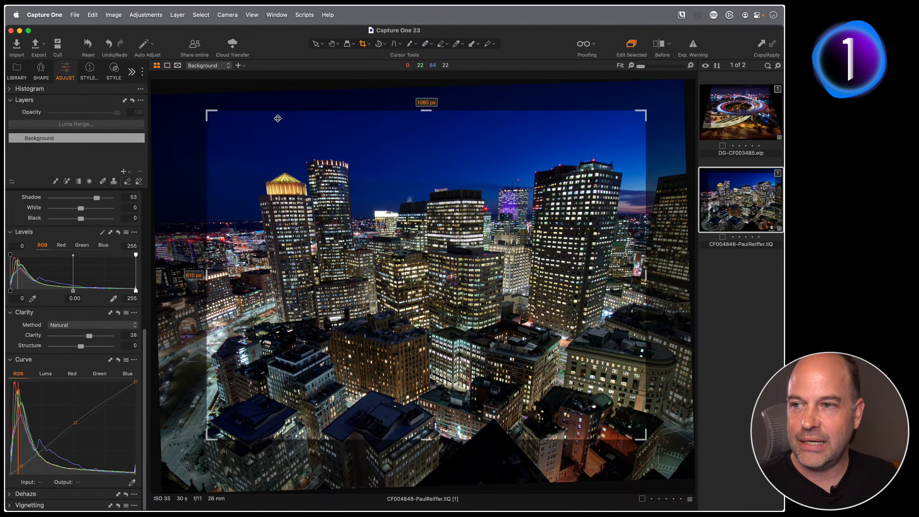
- Reset the photo's crop and rotation to their defaults, clearing a slight trial rotation as well
{"action": "left_click", "coordinate": [42, 71]}
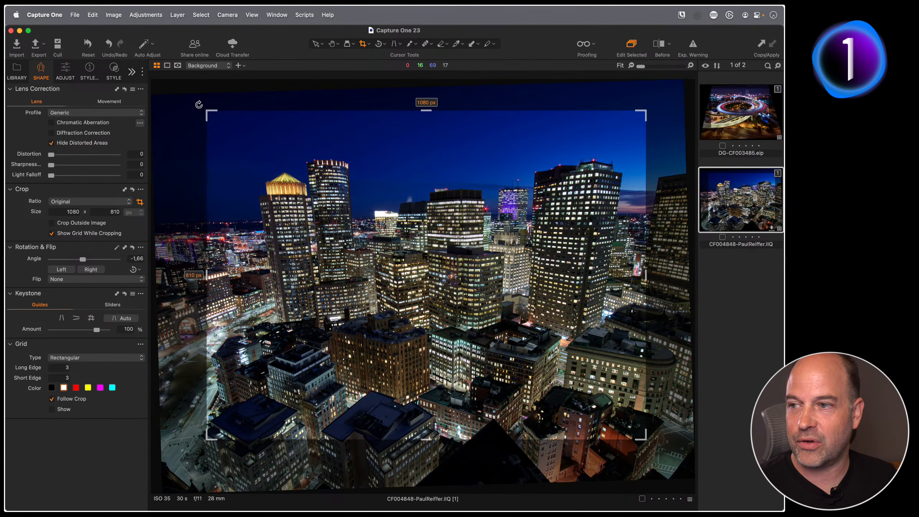
{"action": "left_click", "coordinate": [133, 189]}
{"action": "left_click", "coordinate": [133, 248]}
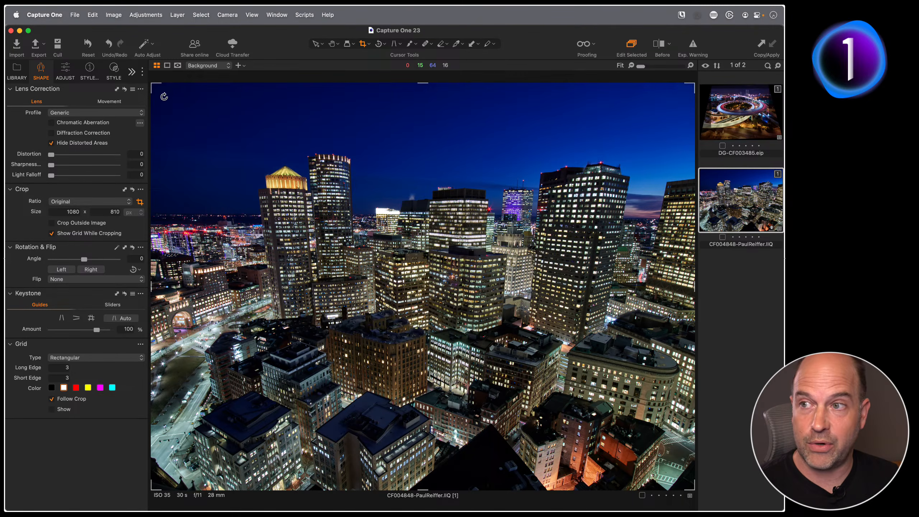
{"action": "left_click_drag", "start_coordinate": [165, 97], "coordinate": [184, 117]}
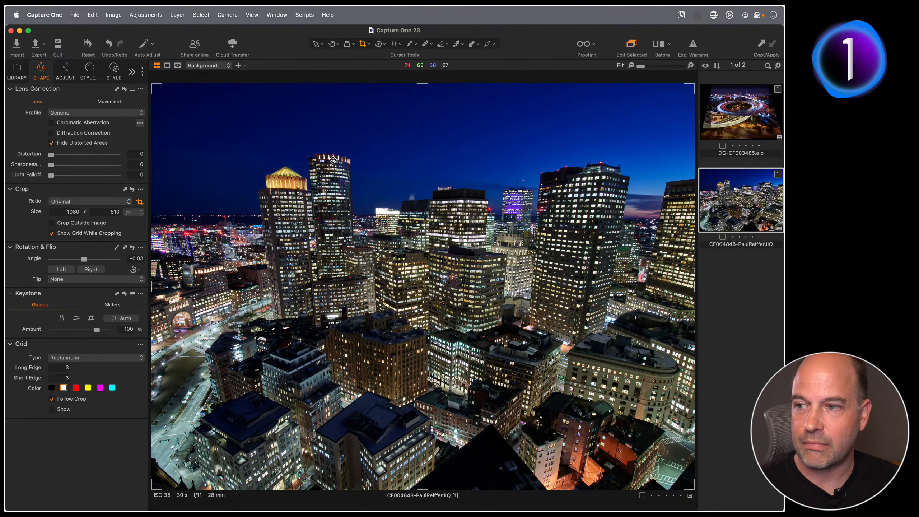
{"action": "left_click", "coordinate": [132, 247]}
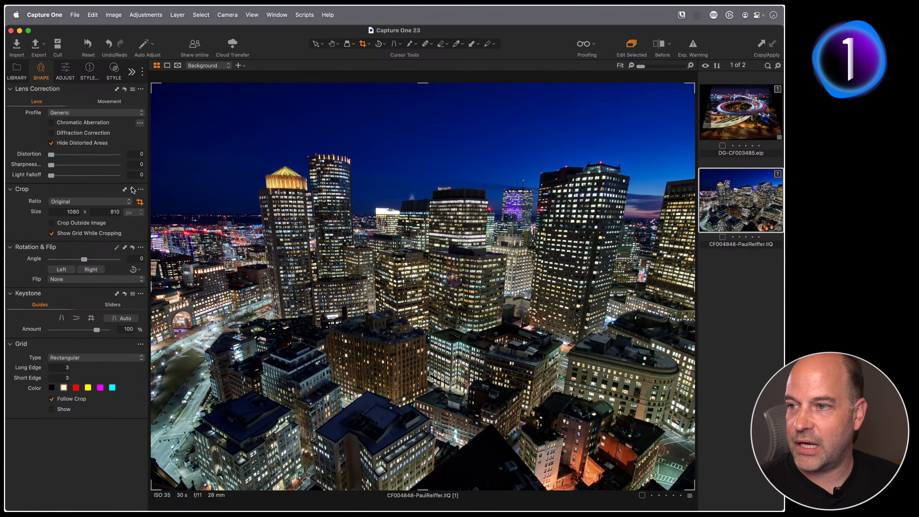
- Crop the skyline tighter in the Original ratio, adjusting the frame's position and its upper-left corner
{"action": "left_click_drag", "start_coordinate": [156, 87], "coordinate": [204, 123]}
{"action": "left_click_drag", "start_coordinate": [443, 242], "coordinate": [430, 217]}
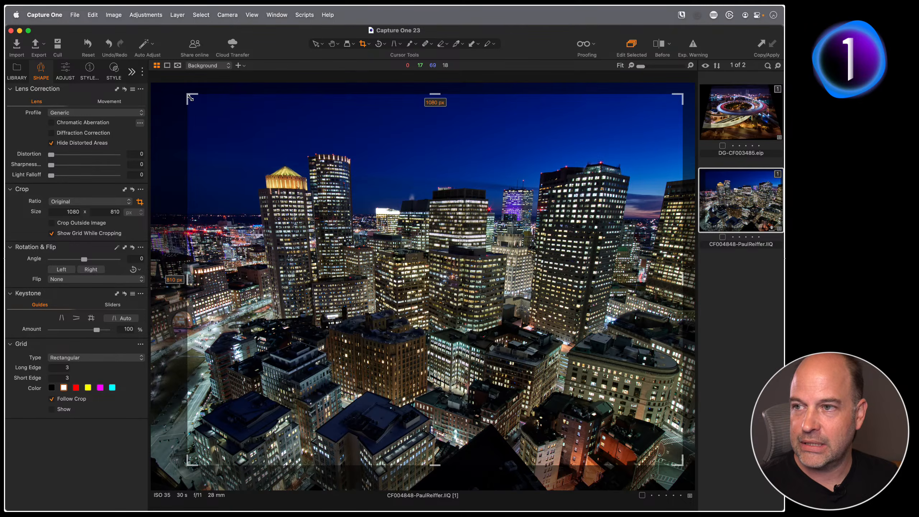
{"action": "left_click_drag", "start_coordinate": [187, 93], "coordinate": [241, 135]}
- Set the crop ratio to Unconstrained in the on-image settings and enlarge the crop freely to about 1080 × 772 px
{"action": "right_click", "coordinate": [381, 187]}
{"action": "left_click", "coordinate": [381, 152]}
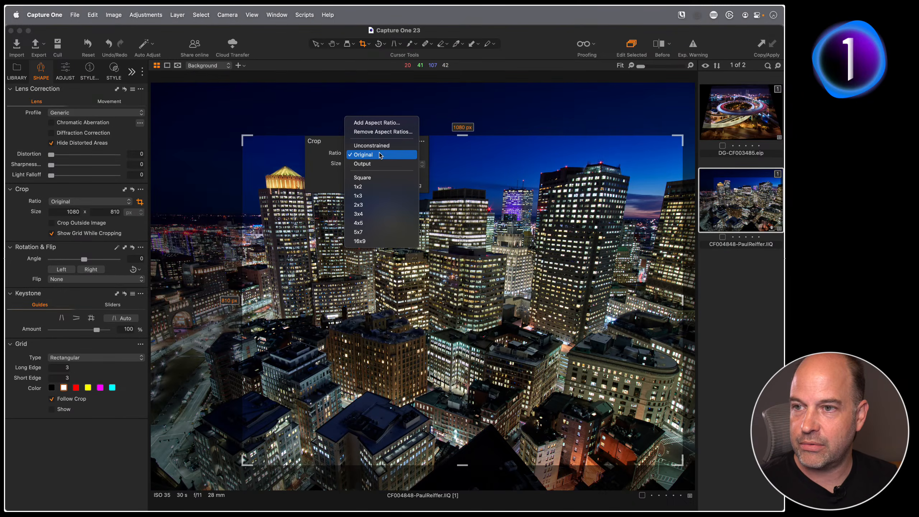
{"action": "left_click", "coordinate": [379, 146]}
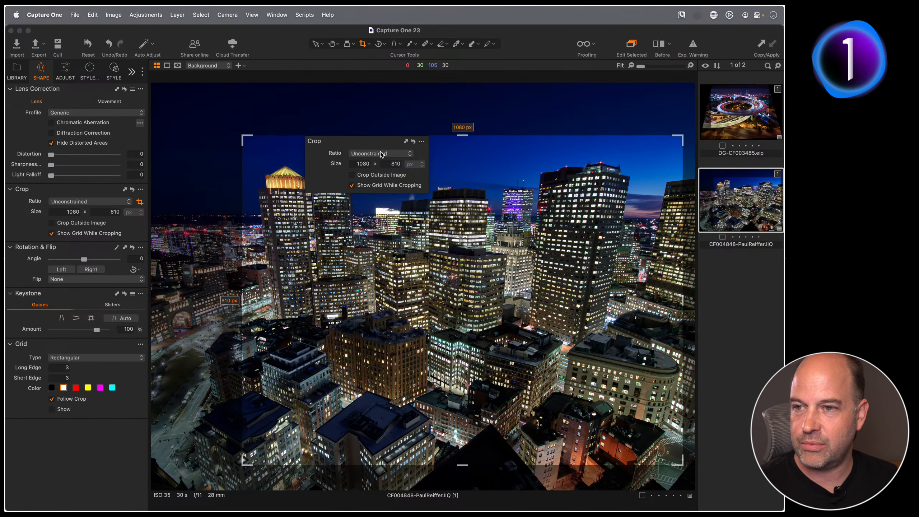
{"action": "left_click_drag", "start_coordinate": [242, 135], "coordinate": [179, 122]}
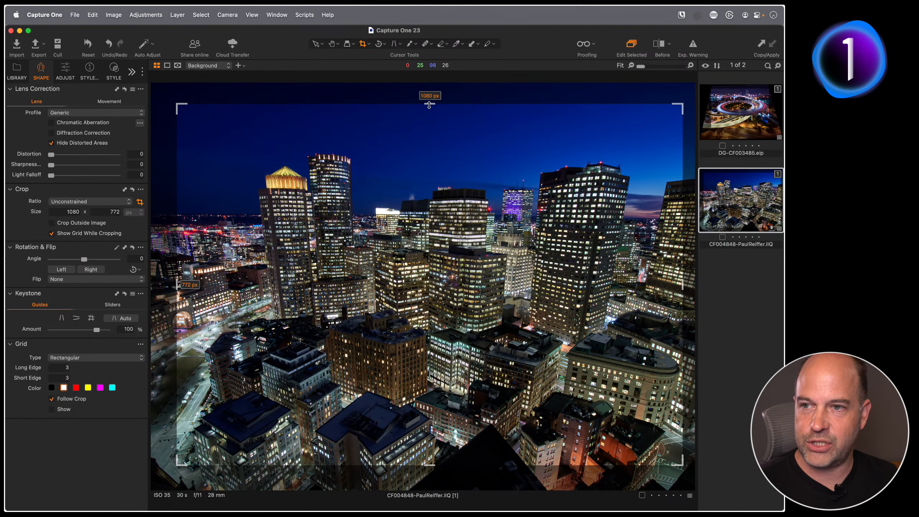
- Reshape the skyline's unconstrained crop freely by adjusting its edges and position, to about 1080 × 764 px
{"action": "left_click_drag", "start_coordinate": [429, 105], "coordinate": [429, 127]}
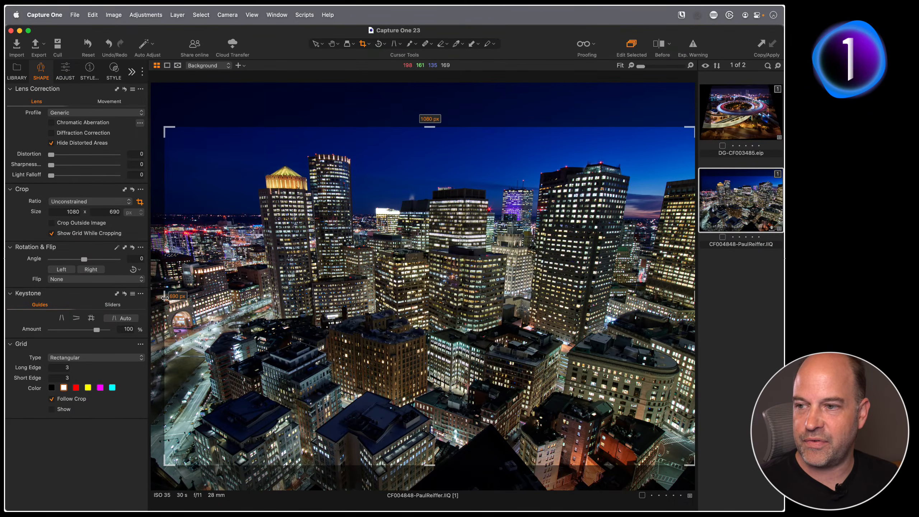
{"action": "mouse_move", "coordinate": [165, 298]}
{"action": "left_mouse_down"}
{"action": "mouse_move", "coordinate": [308, 305]}
{"action": "mouse_move", "coordinate": [171, 309]}
{"action": "left_mouse_up"}
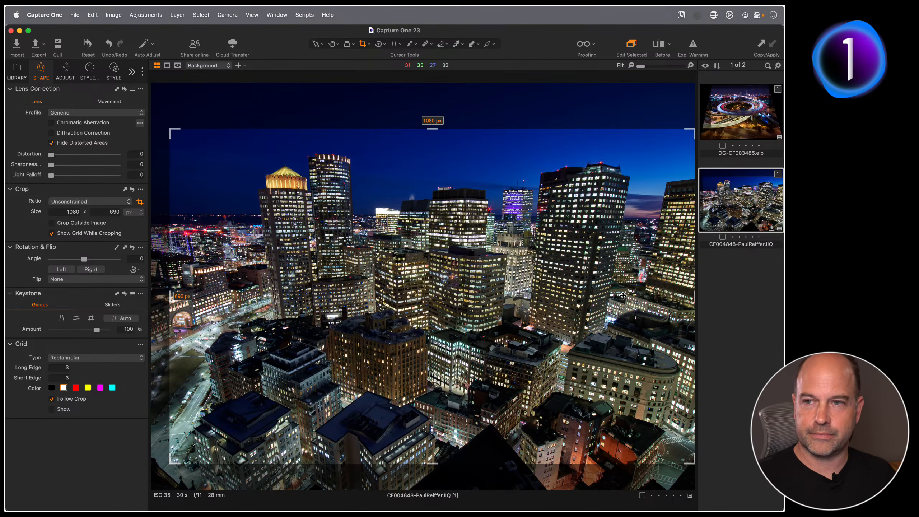
{"action": "left_click_drag", "start_coordinate": [476, 209], "coordinate": [466, 203]}
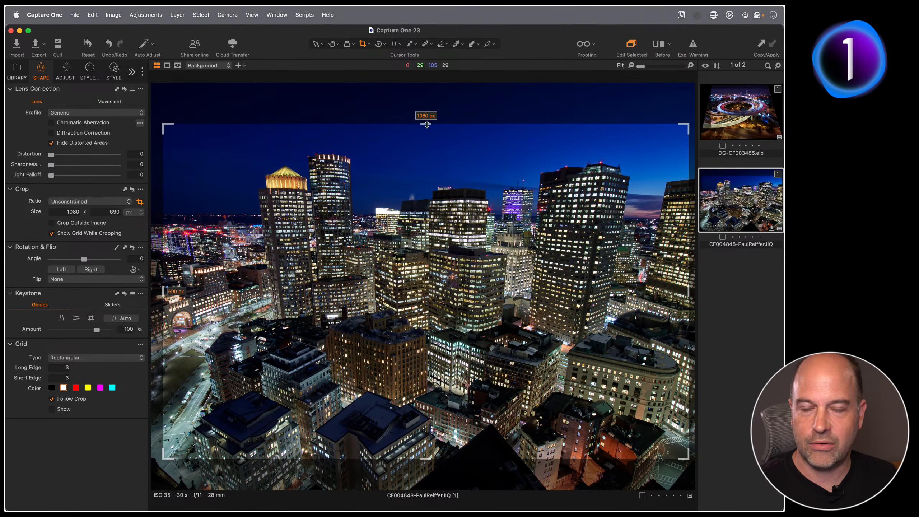
{"action": "mouse_move", "coordinate": [427, 124]}
{"action": "left_mouse_down"}
{"action": "mouse_move", "coordinate": [430, 192]}
{"action": "mouse_move", "coordinate": [425, 88]}
{"action": "mouse_move", "coordinate": [427, 151]}
{"action": "mouse_move", "coordinate": [425, 95]}
{"action": "mouse_move", "coordinate": [426, 109]}
{"action": "left_mouse_up"}
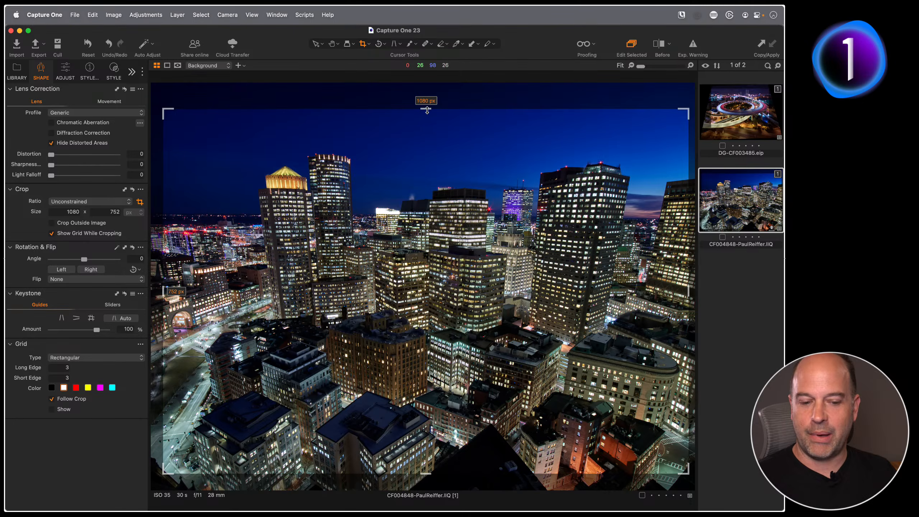
{"action": "mouse_move", "coordinate": [423, 112]}
{"action": "left_mouse_down"}
{"action": "mouse_move", "coordinate": [426, 120]}
{"action": "mouse_move", "coordinate": [425, 103]}
{"action": "left_mouse_up"}
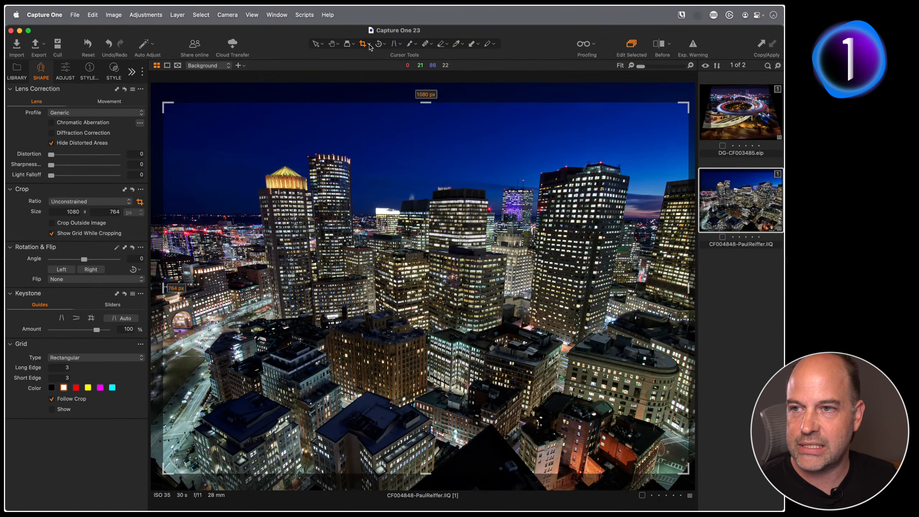
- Check the available crop ratios, then tighten and reposition the unconstrained crop to about 1080 × 754 px
{"action": "left_click", "coordinate": [369, 48]}
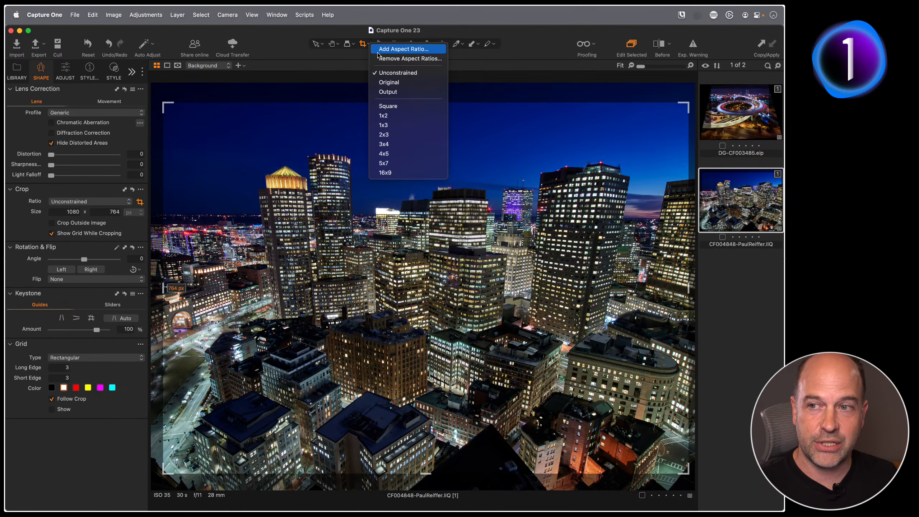
{"action": "left_click", "coordinate": [319, 182]}
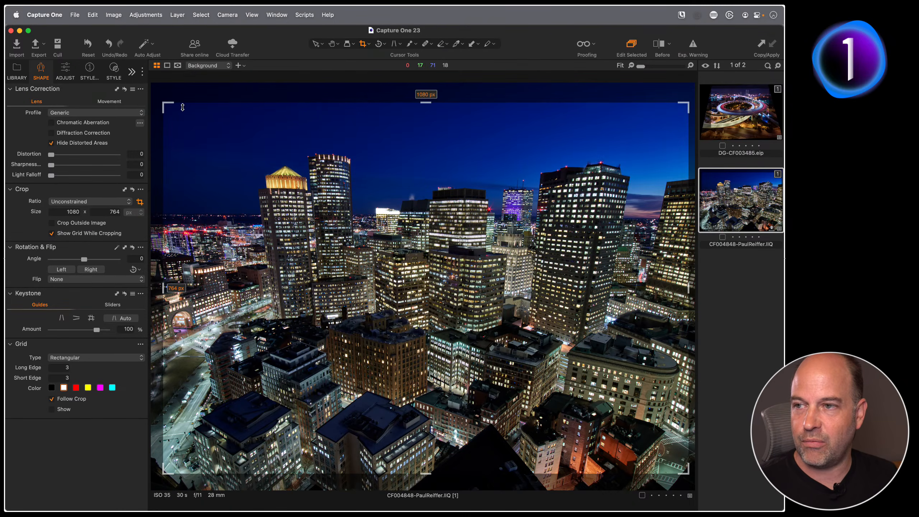
{"action": "left_click_drag", "start_coordinate": [165, 105], "coordinate": [193, 128]}
{"action": "left_click_drag", "start_coordinate": [395, 185], "coordinate": [385, 167]}
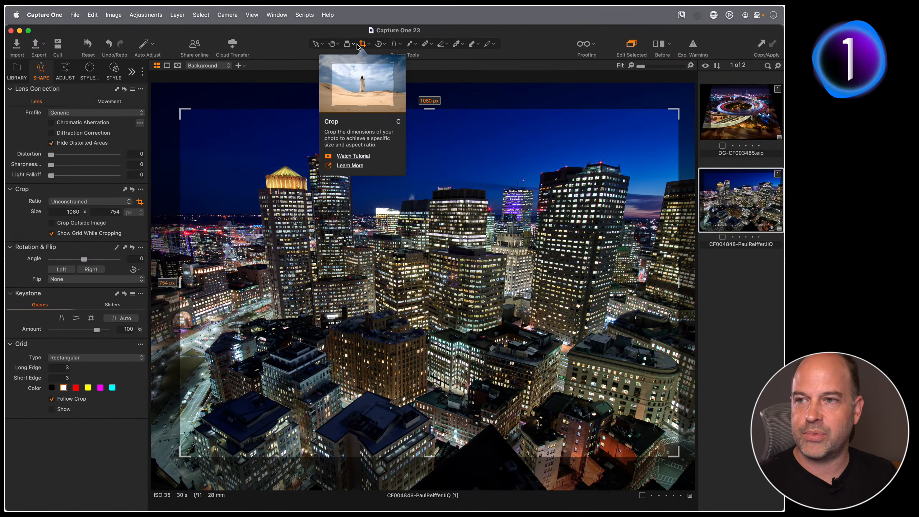
- Set the crop ratio to 4x5 in the on-image settings, then resize the frame and move it over the skyline
{"action": "right_click", "coordinate": [416, 172]}
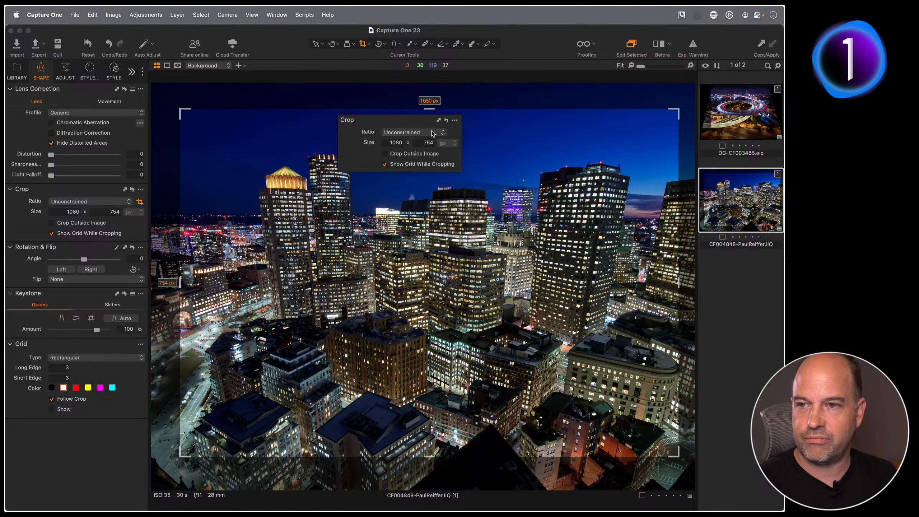
{"action": "left_click", "coordinate": [423, 132]}
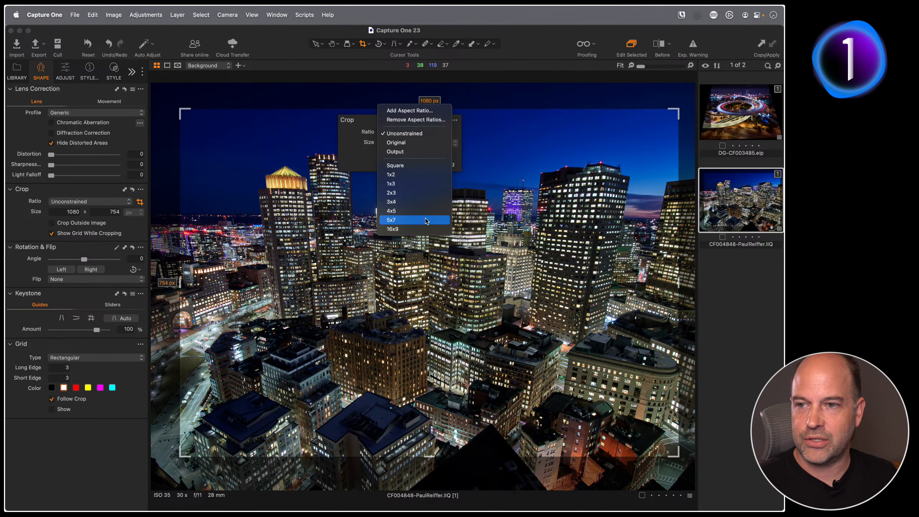
{"action": "left_click", "coordinate": [409, 212]}
{"action": "left_click_drag", "start_coordinate": [193, 97], "coordinate": [206, 143]}
{"action": "mouse_move", "coordinate": [351, 194]}
{"action": "left_mouse_down"}
{"action": "mouse_move", "coordinate": [318, 195]}
{"action": "mouse_move", "coordinate": [358, 195]}
{"action": "left_mouse_up"}
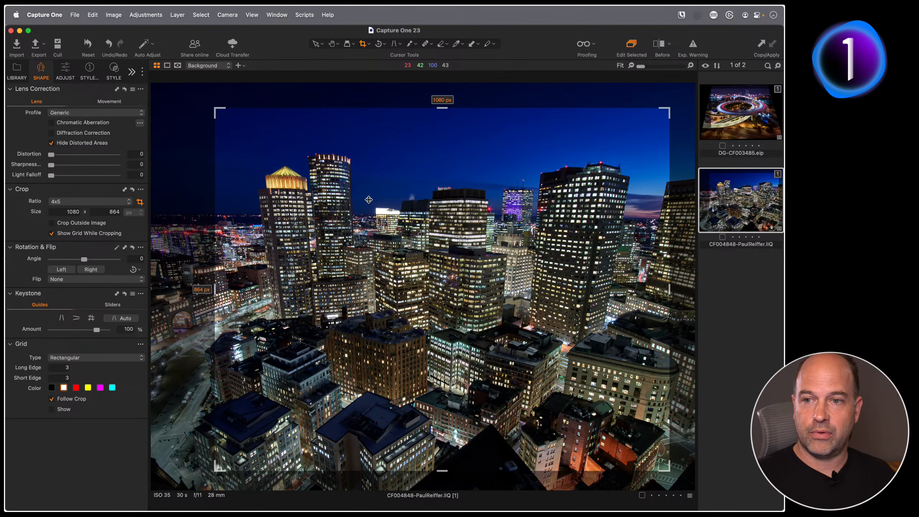
{"action": "left_click_drag", "start_coordinate": [374, 176], "coordinate": [369, 192]}
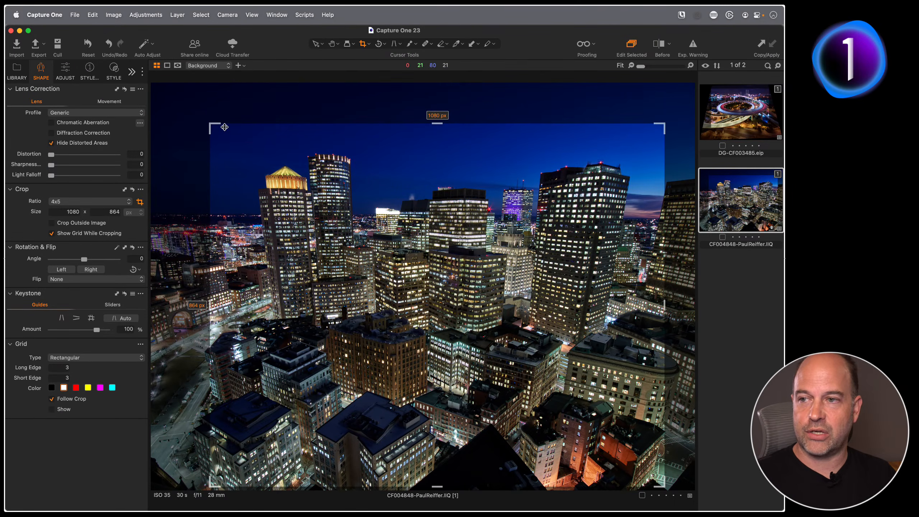
- Resize the 4x5 crop from its corners and reposition it repeatedly, finishing with a large frame around the main towers
{"action": "left_click_drag", "start_coordinate": [224, 126], "coordinate": [353, 90]}
{"action": "left_click_drag", "start_coordinate": [433, 151], "coordinate": [471, 195]}
{"action": "left_click_drag", "start_coordinate": [349, 91], "coordinate": [236, 227]}
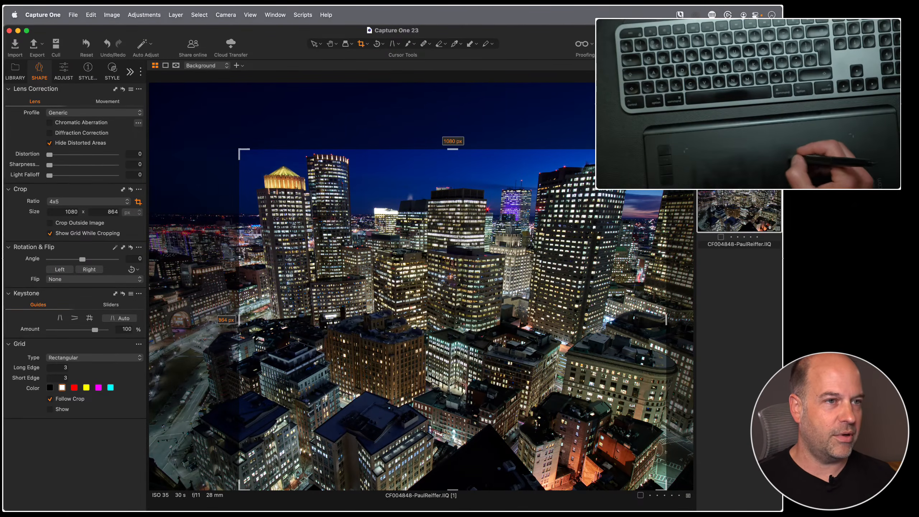
{"action": "left_click_drag", "start_coordinate": [479, 222], "coordinate": [478, 194]}
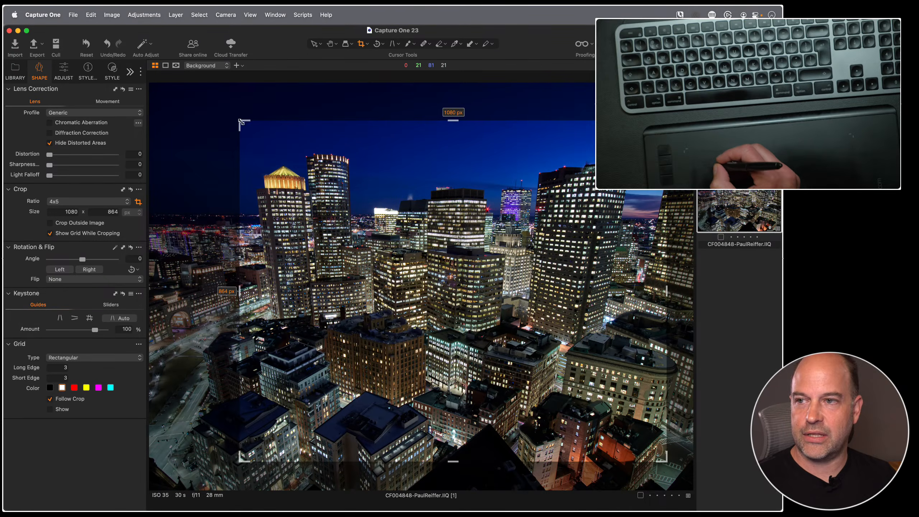
{"action": "left_click_drag", "start_coordinate": [241, 123], "coordinate": [379, 113]}
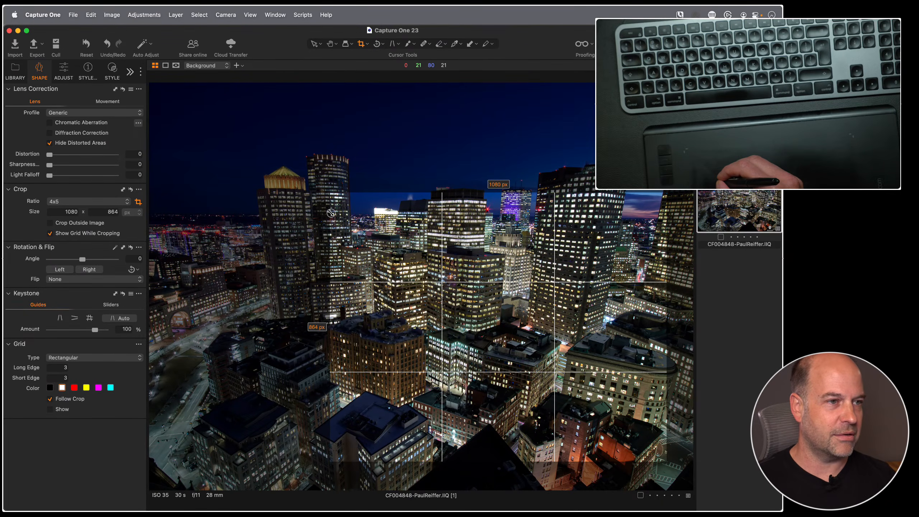
{"action": "left_click_drag", "start_coordinate": [439, 213], "coordinate": [293, 134]}
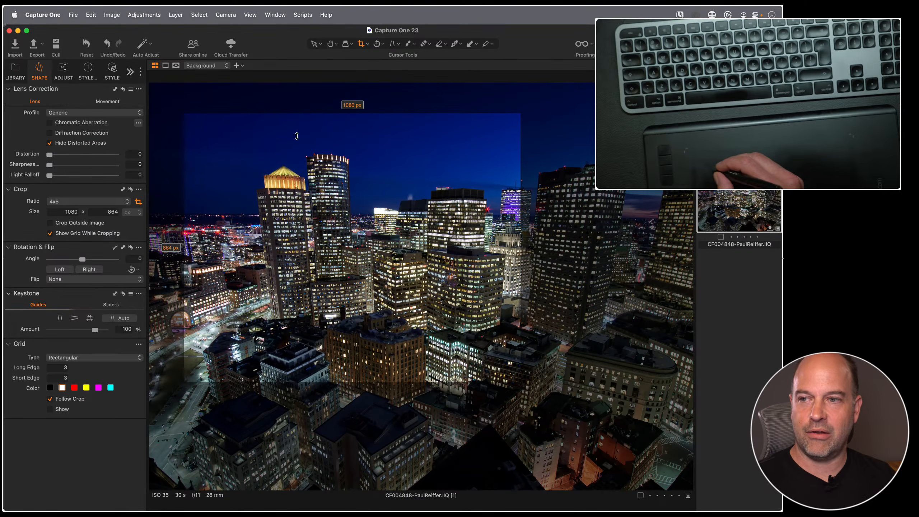
{"action": "left_click_drag", "start_coordinate": [518, 372], "coordinate": [656, 491]}
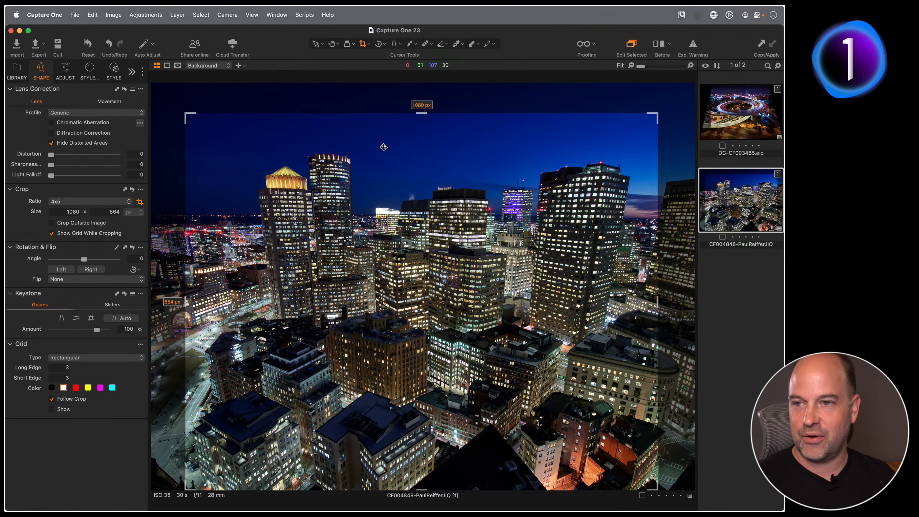
{"action": "left_click_drag", "start_coordinate": [384, 147], "coordinate": [387, 135]}
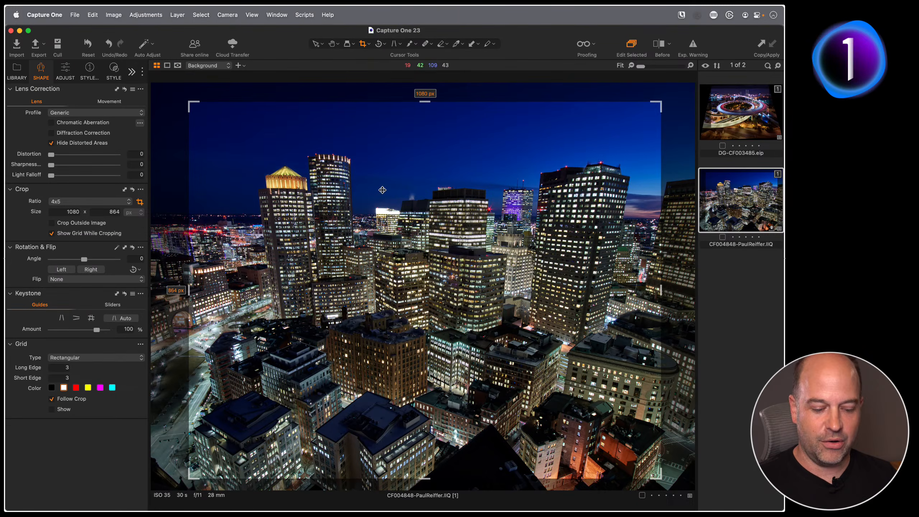
- Set the crop ratio to Square in the on-image settings, then resize and reposition the frame around the central towers
{"action": "right_click", "coordinate": [382, 159]}
{"action": "left_click", "coordinate": [370, 124]}
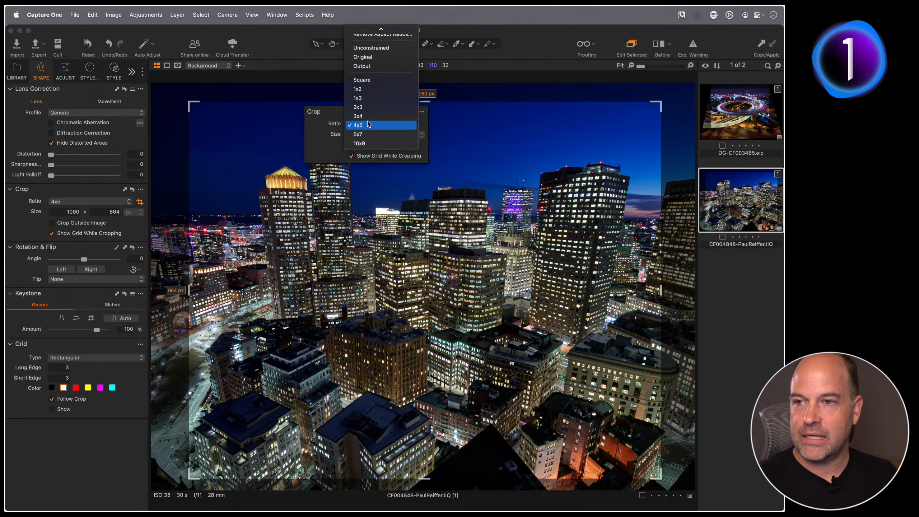
{"action": "left_click", "coordinate": [363, 83]}
{"action": "left_click_drag", "start_coordinate": [230, 92], "coordinate": [267, 114]}
{"action": "left_click_drag", "start_coordinate": [379, 164], "coordinate": [371, 154]}
- Set the crop ratio to Original in the on-image settings and enlarge the frame to cover almost the whole skyline
{"action": "right_click", "coordinate": [371, 149]}
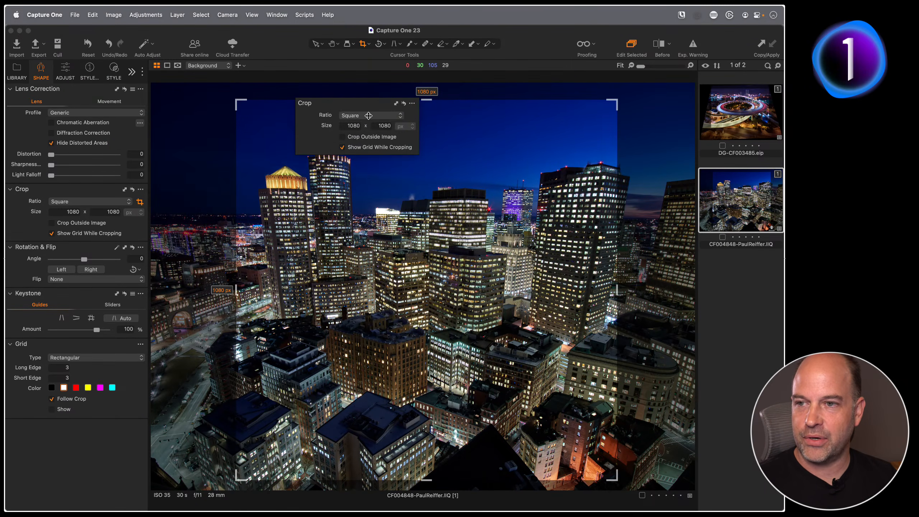
{"action": "left_click", "coordinate": [369, 115]}
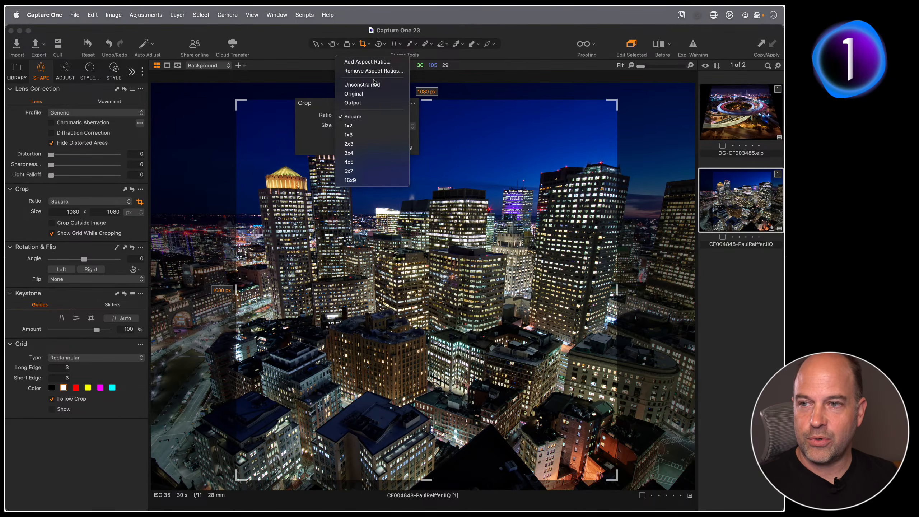
{"action": "left_click", "coordinate": [356, 93]}
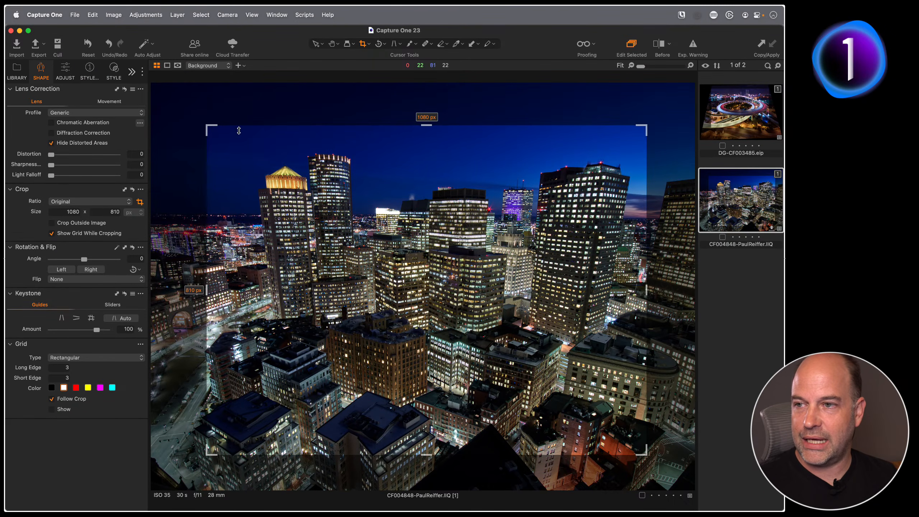
{"action": "left_click_drag", "start_coordinate": [210, 130], "coordinate": [159, 91]}
{"action": "left_click_drag", "start_coordinate": [390, 170], "coordinate": [399, 178]}
{"action": "left_click_drag", "start_coordinate": [656, 462], "coordinate": [691, 488]}
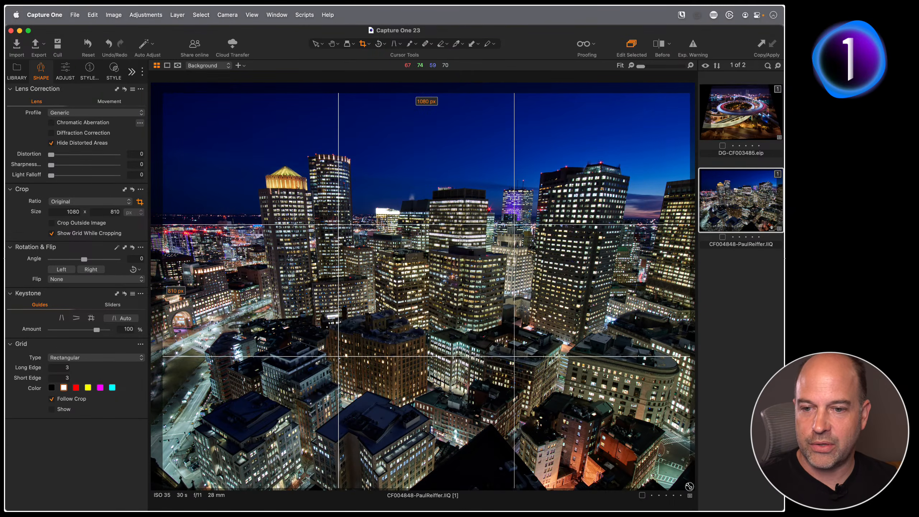
{"action": "left_click_drag", "start_coordinate": [600, 415], "coordinate": [600, 409]}
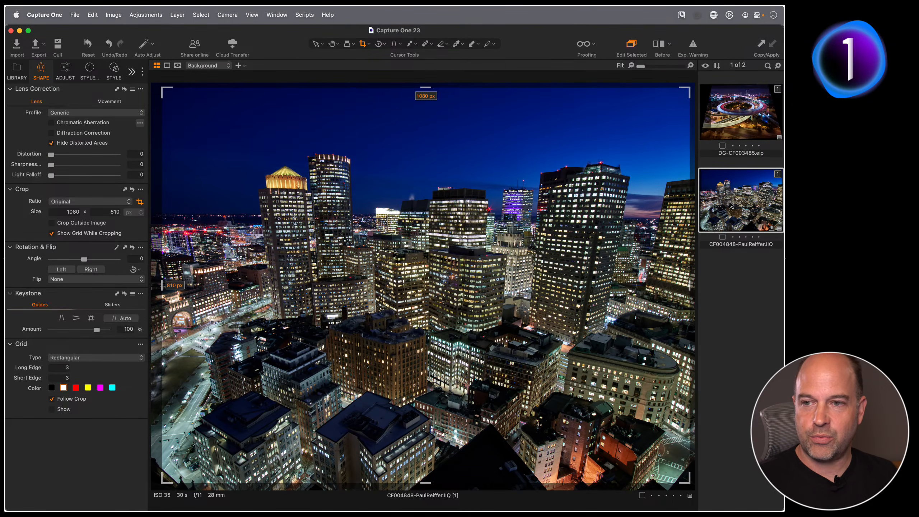
- Open the Auto Rotation & Straight… collection within Shape Based Tools in the library
{"action": "left_click", "coordinate": [16, 71]}
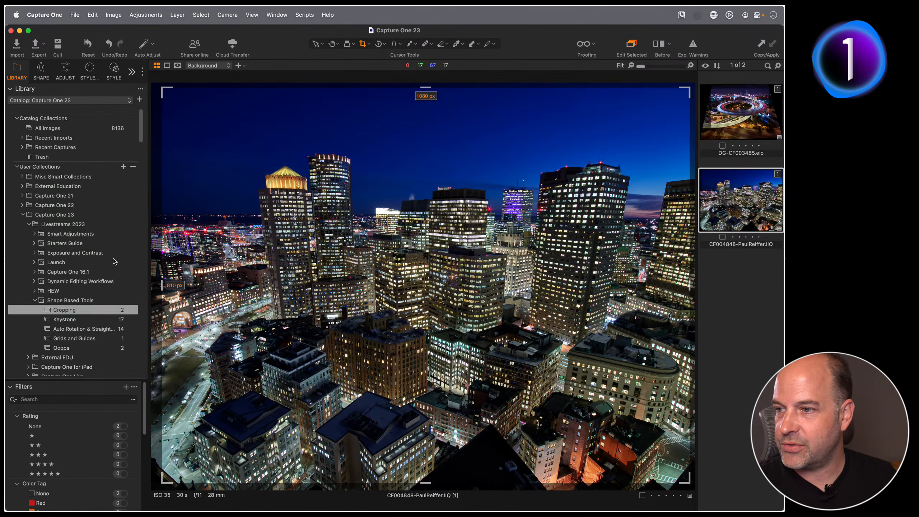
{"action": "scroll", "coordinate": [97, 264], "scroll_direction": "down", "scroll_amount": 2}
{"action": "left_click", "coordinate": [80, 295]}
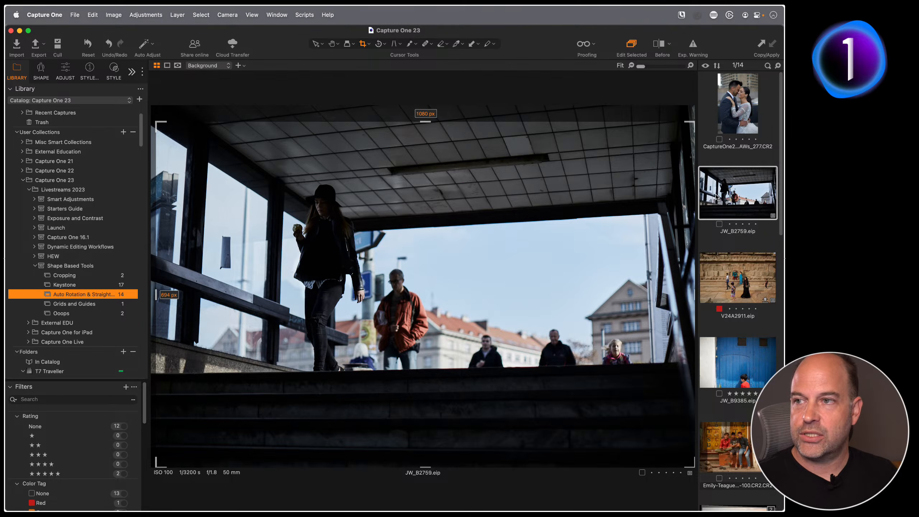
- Examine the Aspect ratio behavior options in the Crop preferences and return to photo JW_B2759.eip
{"action": "left_click", "coordinate": [40, 15]}
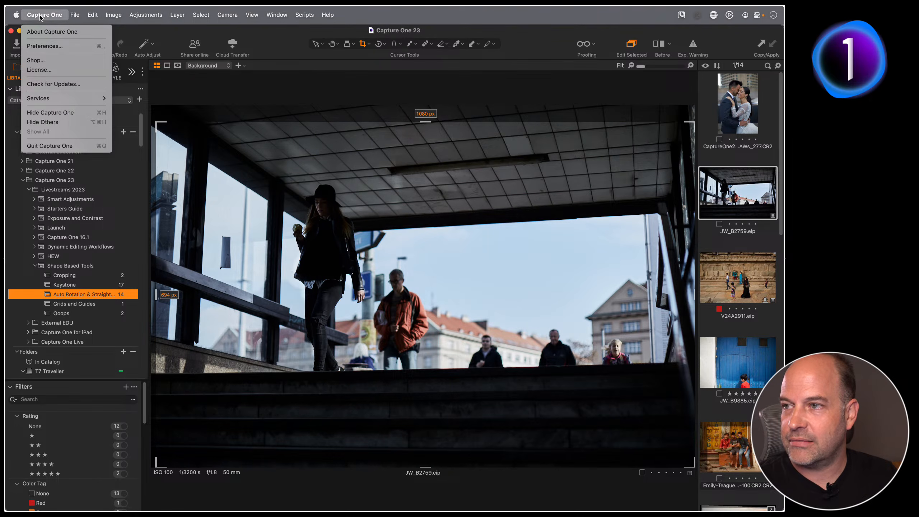
{"action": "left_click", "coordinate": [51, 46]}
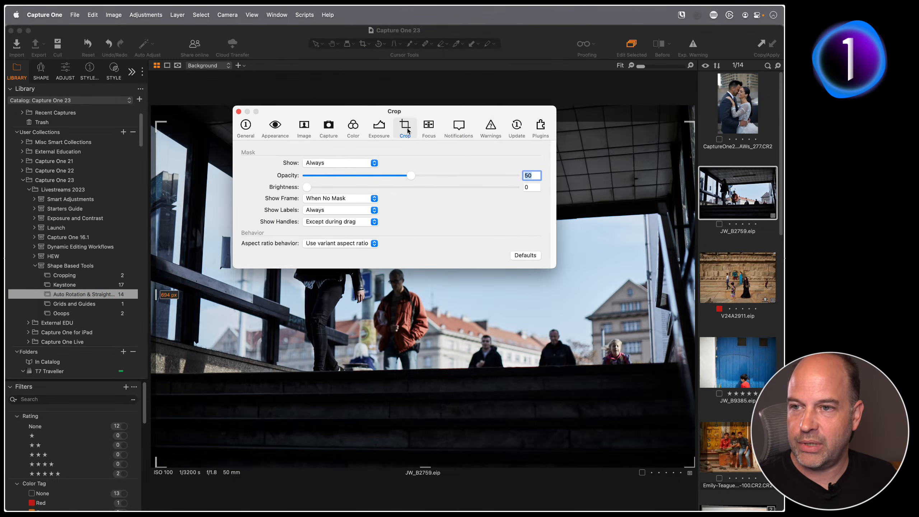
{"action": "left_click_drag", "start_coordinate": [421, 111], "coordinate": [419, 97]}
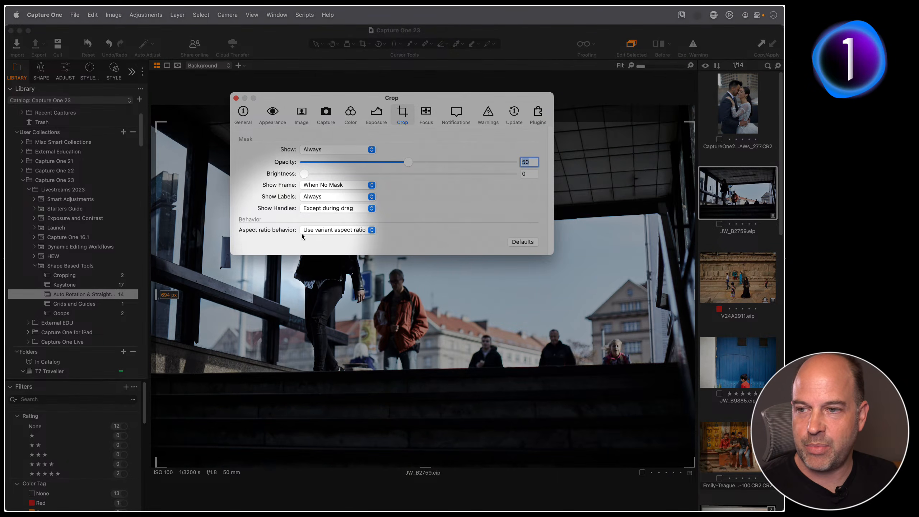
{"action": "left_click", "coordinate": [349, 232]}
{"action": "left_click", "coordinate": [349, 231]}
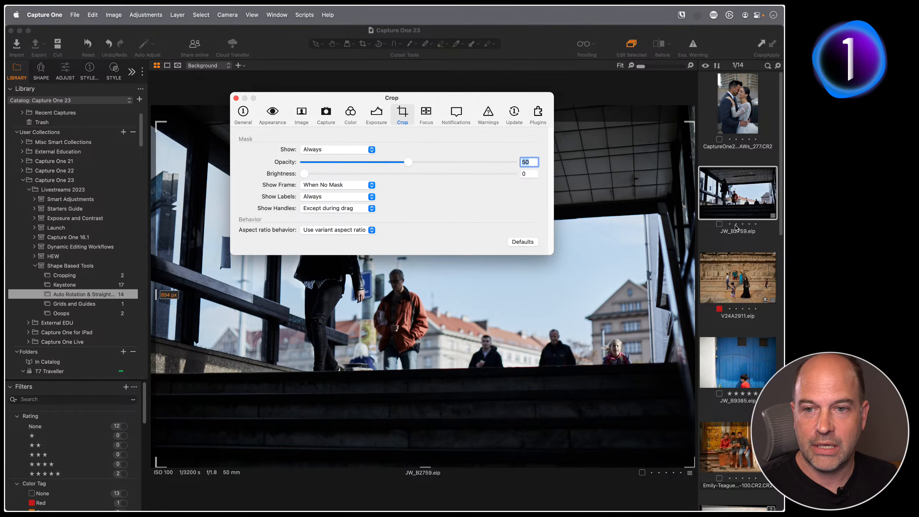
{"action": "left_click", "coordinate": [715, 148]}
{"action": "left_click", "coordinate": [722, 186]}
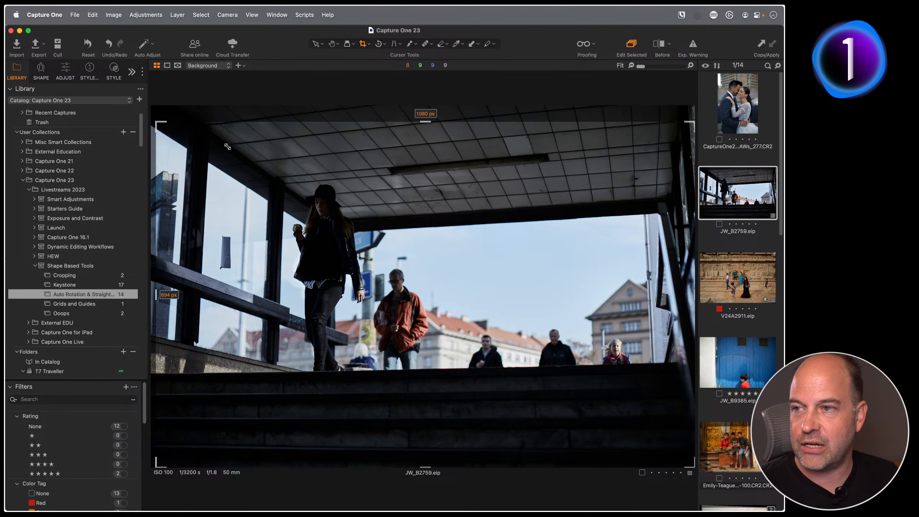
- Crop the underpass photo freely from both upper corners and reposition the frame, to about 1080 × 762 px
{"action": "left_click_drag", "start_coordinate": [156, 122], "coordinate": [182, 132]}
{"action": "mouse_move", "coordinate": [342, 185]}
{"action": "left_mouse_down"}
{"action": "mouse_move", "coordinate": [331, 175]}
{"action": "mouse_move", "coordinate": [342, 172]}
{"action": "left_mouse_up"}
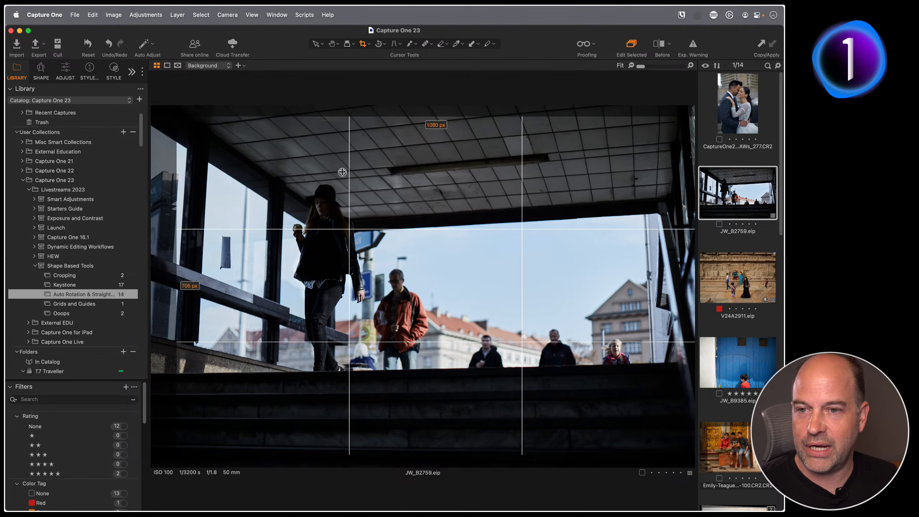
{"action": "left_click_drag", "start_coordinate": [694, 117], "coordinate": [614, 147]}
{"action": "mouse_move", "coordinate": [518, 206]}
{"action": "left_mouse_down"}
{"action": "mouse_move", "coordinate": [538, 198]}
{"action": "mouse_move", "coordinate": [520, 189]}
{"action": "left_mouse_up"}
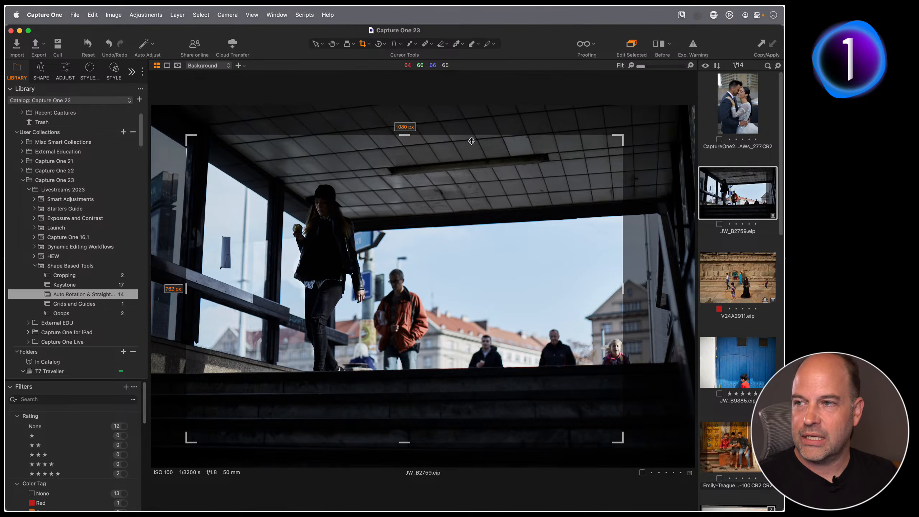
- Set the Aspect ratio behavior to Use global aspect ratio in the Crop preferences and close them
{"action": "left_click", "coordinate": [50, 13]}
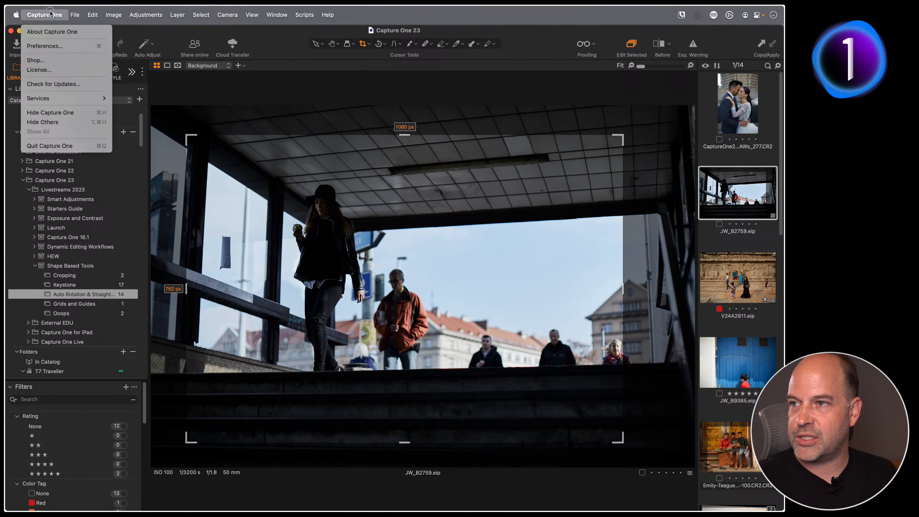
{"action": "left_click", "coordinate": [45, 46]}
{"action": "left_click", "coordinate": [337, 230]}
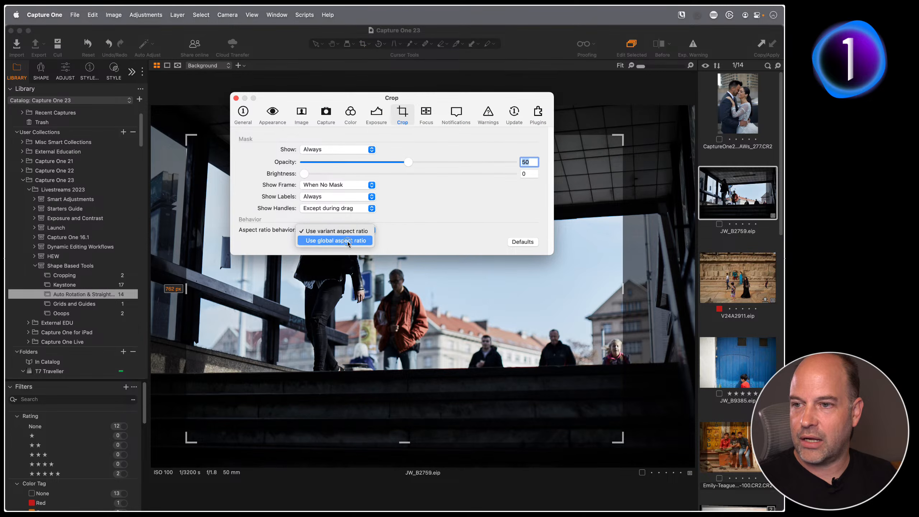
{"action": "left_click", "coordinate": [348, 241]}
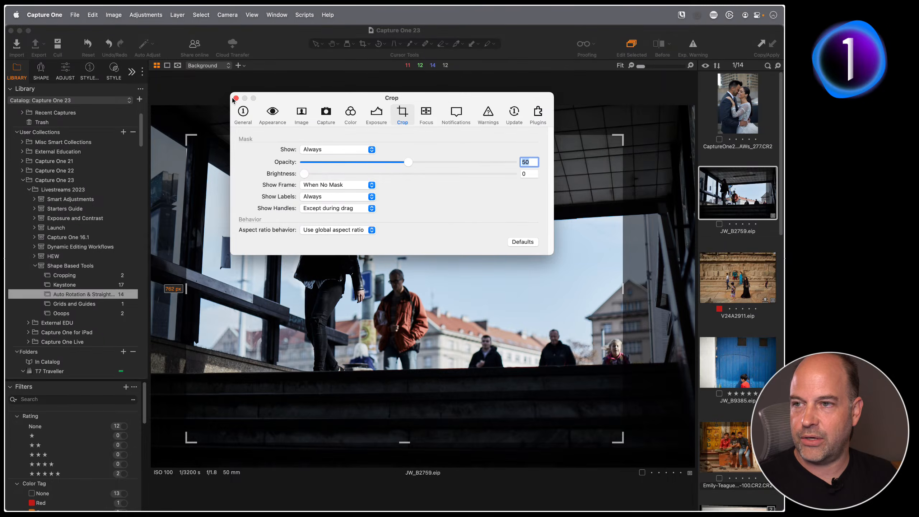
{"action": "left_click", "coordinate": [236, 98]}
- Open photo V24A2911.eip, crop in from its upper-left corner, and set the crop ratio to Original in the on-image settings
{"action": "left_click", "coordinate": [724, 273]}
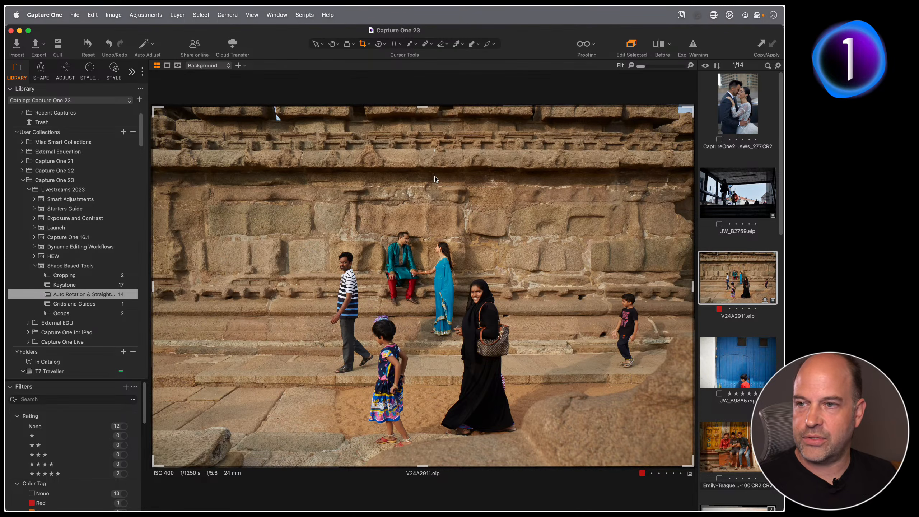
{"action": "left_click_drag", "start_coordinate": [151, 107], "coordinate": [363, 210]}
{"action": "right_click", "coordinate": [364, 210]}
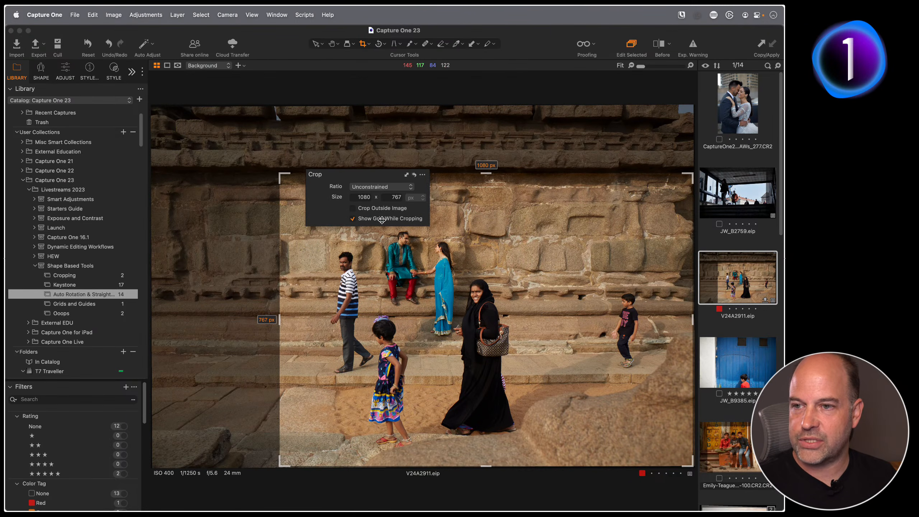
{"action": "left_click", "coordinate": [367, 186]}
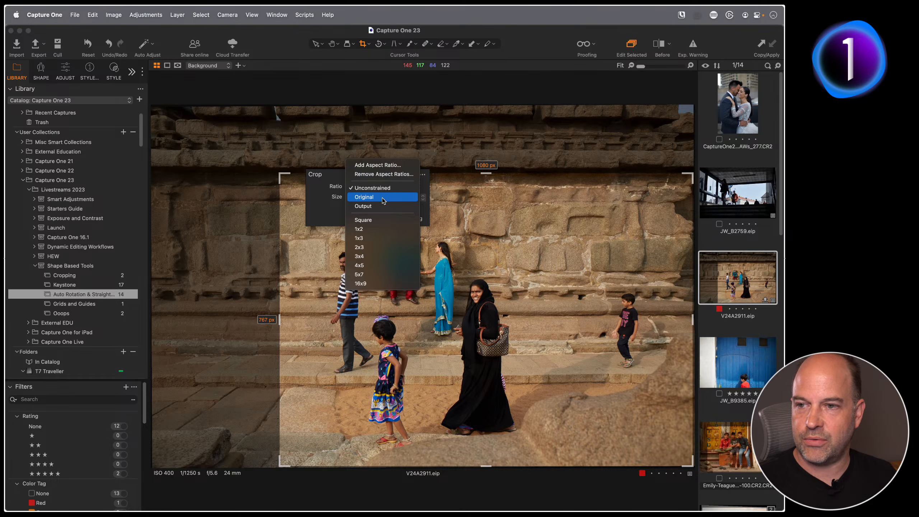
{"action": "left_click", "coordinate": [376, 197]}
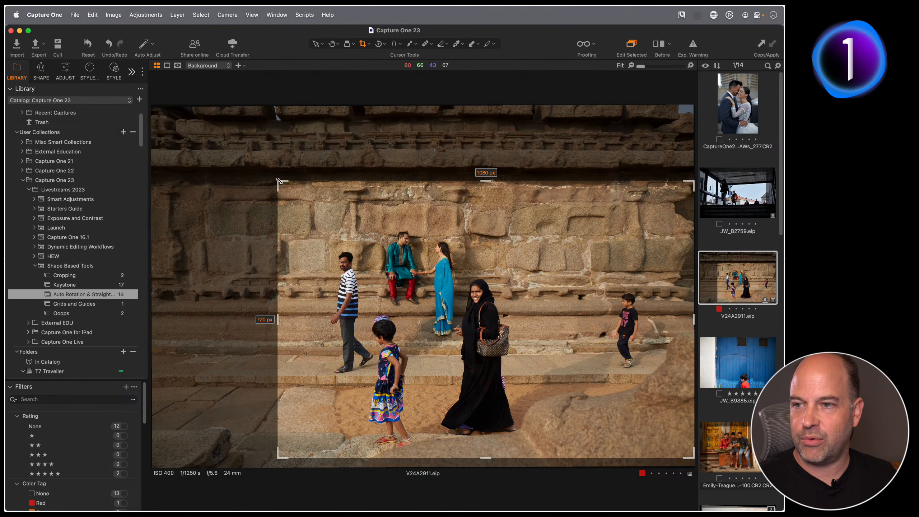
- Reposition the crop frame around the people at the stone wall and enlarge it from its upper-left corner
{"action": "left_click_drag", "start_coordinate": [202, 130], "coordinate": [203, 132]}
{"action": "left_click_drag", "start_coordinate": [356, 218], "coordinate": [320, 210]}
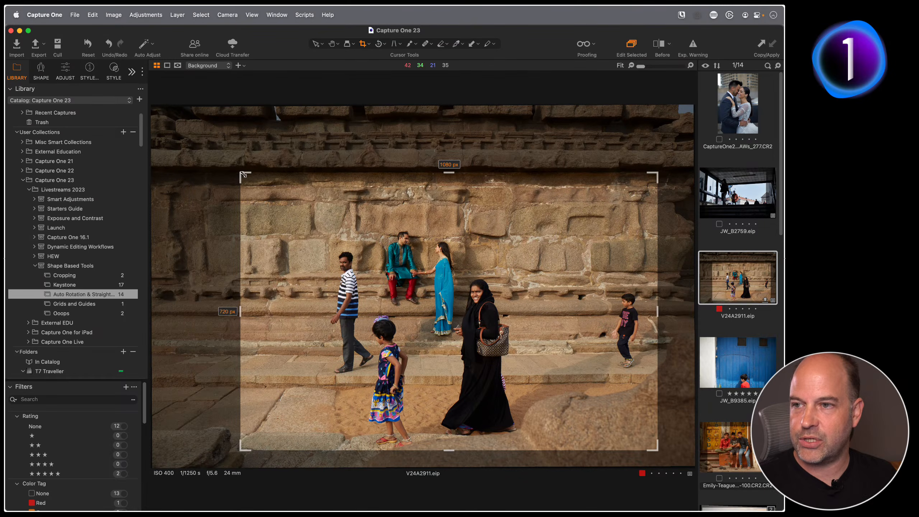
{"action": "left_click_drag", "start_coordinate": [242, 174], "coordinate": [193, 143]}
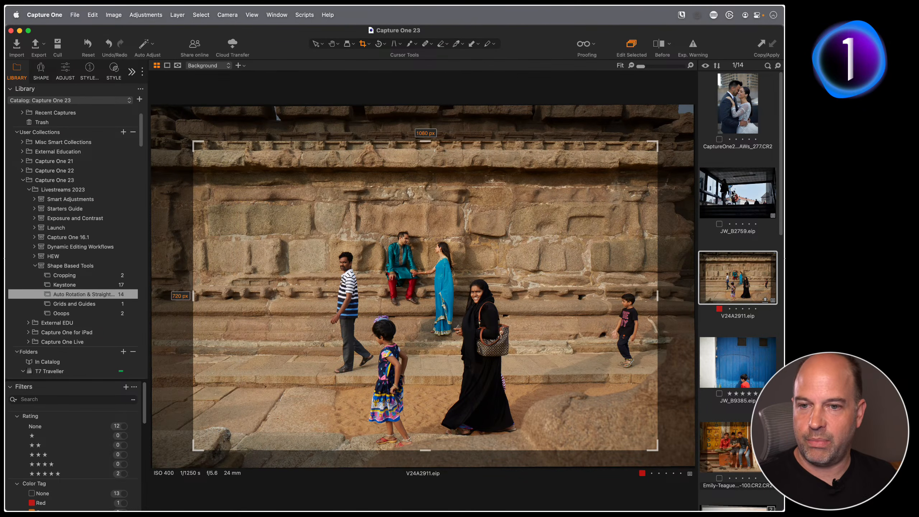
- Open photo JW_B9385.eip, crop in from its upper-left corner, and check the crop ratio in the on-image settings
{"action": "left_click", "coordinate": [737, 349]}
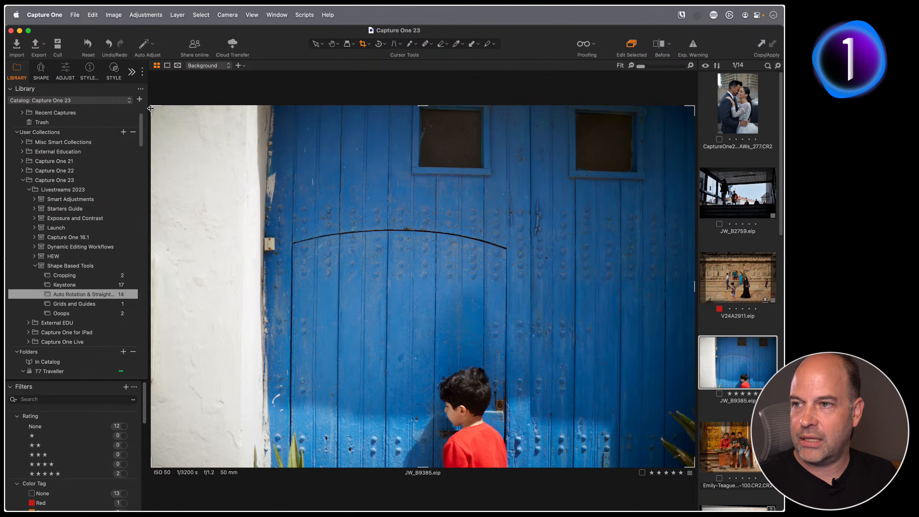
{"action": "left_click_drag", "start_coordinate": [151, 106], "coordinate": [281, 193]}
{"action": "right_click", "coordinate": [374, 219]}
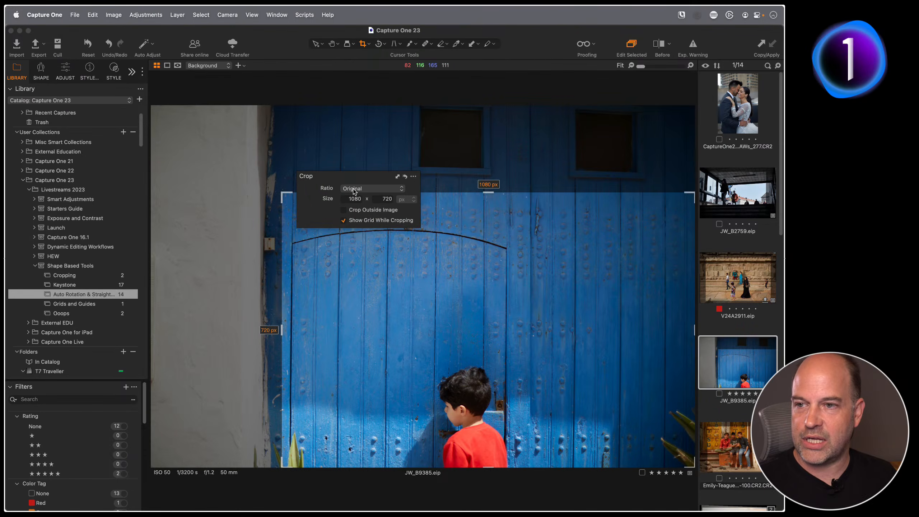
- Reposition the crop frame over the blue door and enlarge it to include the boy and most of the photo
{"action": "left_click_drag", "start_coordinate": [435, 285], "coordinate": [368, 220]}
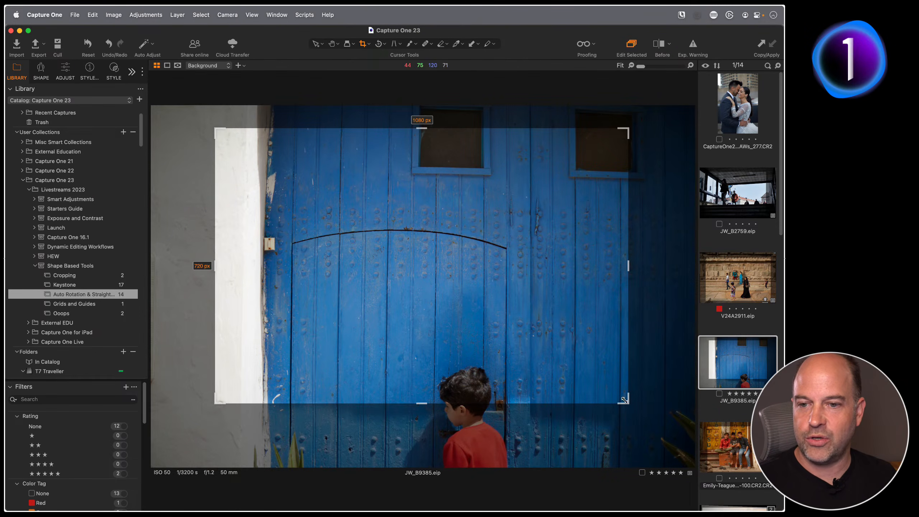
{"action": "left_click_drag", "start_coordinate": [623, 398], "coordinate": [678, 457]}
{"action": "left_click_drag", "start_coordinate": [546, 344], "coordinate": [526, 354]}
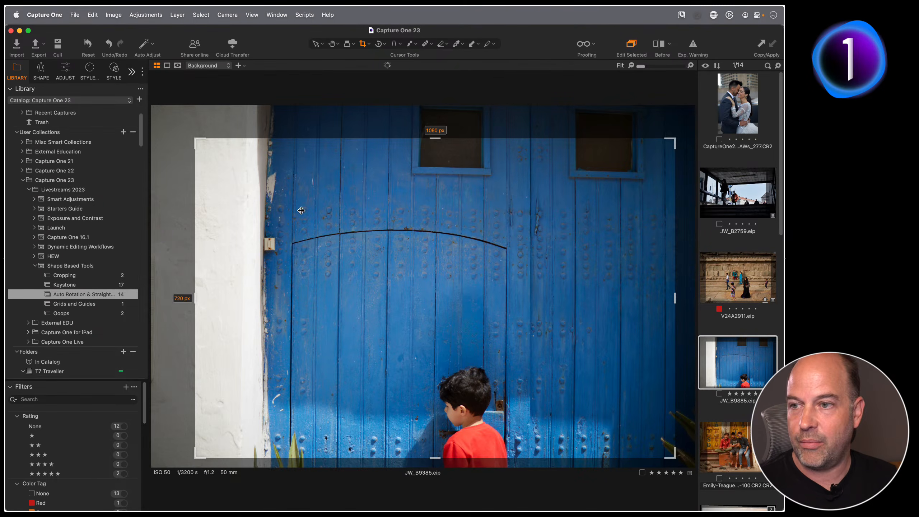
{"action": "mouse_move", "coordinate": [300, 209]}
{"action": "left_mouse_down"}
{"action": "mouse_move", "coordinate": [288, 202]}
{"action": "mouse_move", "coordinate": [307, 207]}
{"action": "mouse_move", "coordinate": [302, 223]}
{"action": "left_mouse_up"}
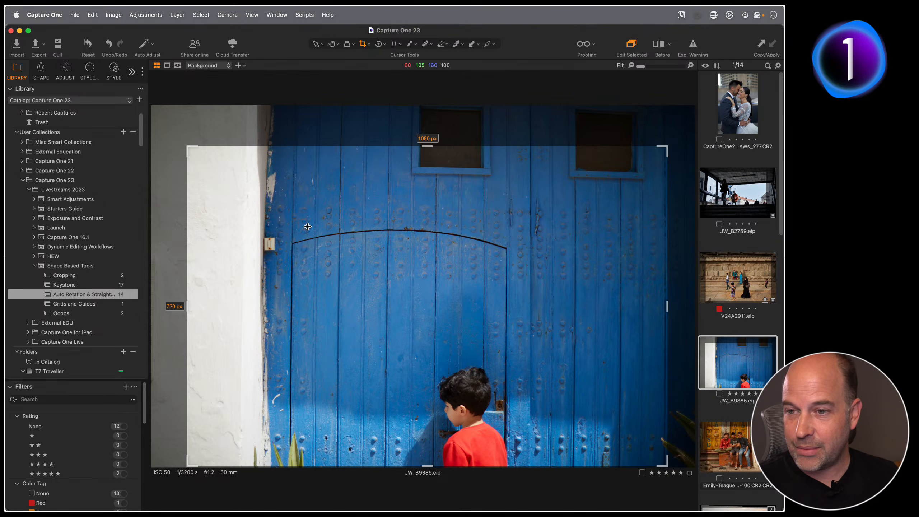
- Open the Cropping collection and set the skyline photo's crop ratio to Unconstrained in the Shape tools
{"action": "left_click", "coordinate": [89, 276]}
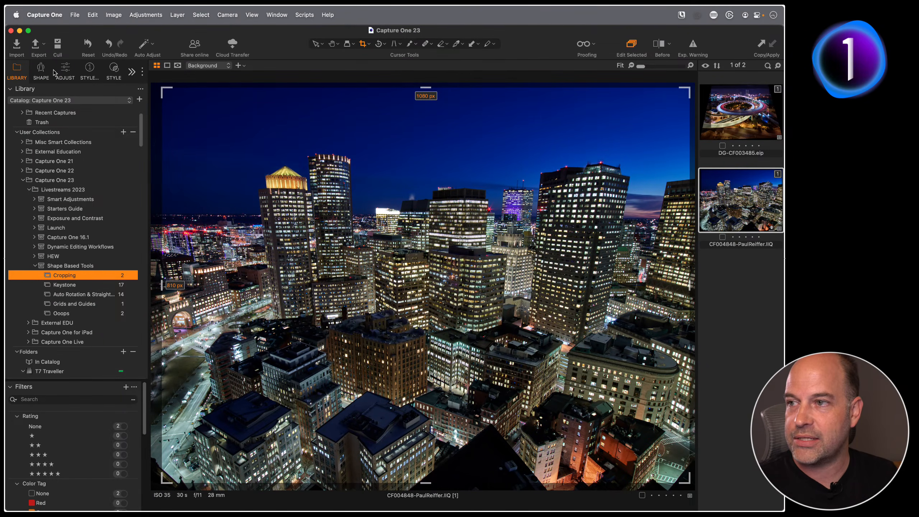
{"action": "left_click", "coordinate": [41, 69]}
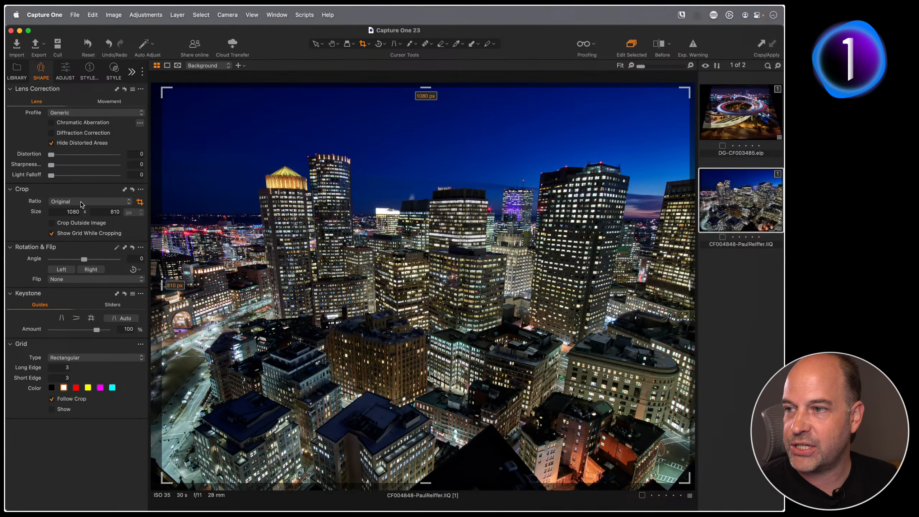
{"action": "left_click", "coordinate": [84, 202]}
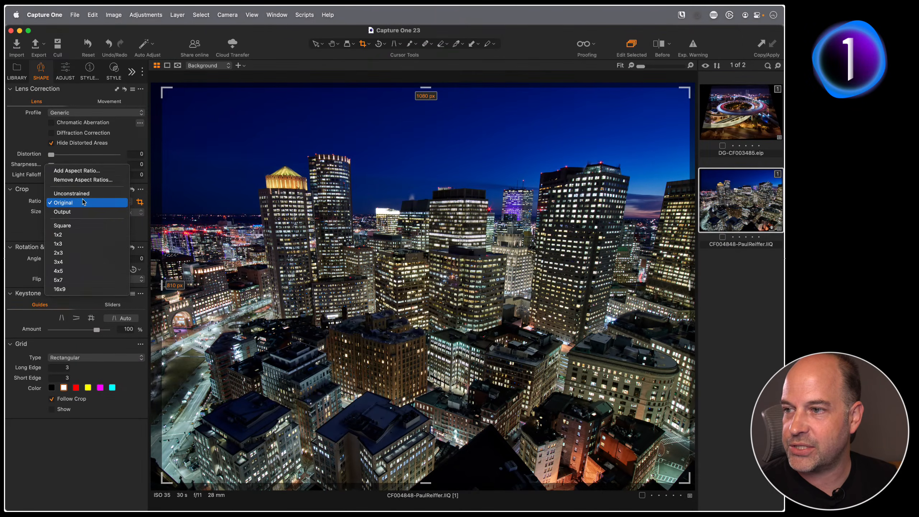
{"action": "left_click", "coordinate": [82, 193]}
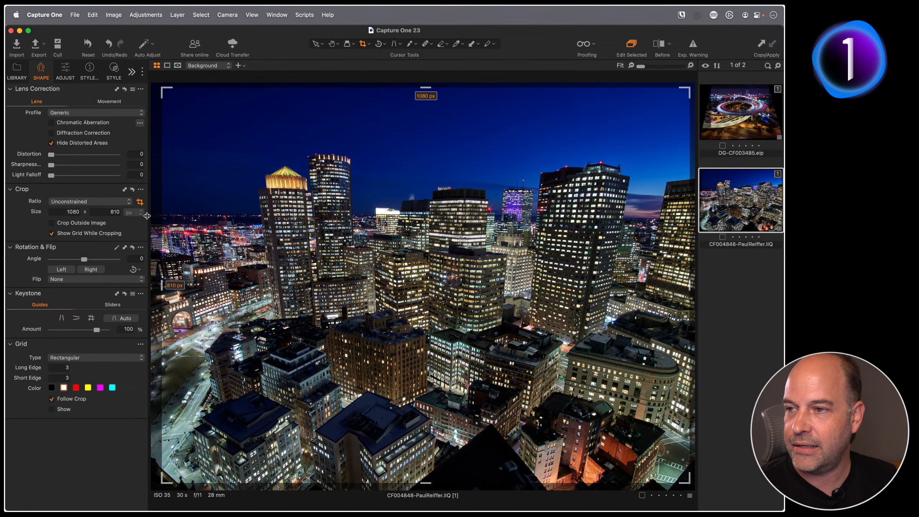
- Crop the skyline freely from its upper-left corner and reposition the frame, to about 1080 × 820 px
{"action": "left_click_drag", "start_coordinate": [165, 94], "coordinate": [267, 159]}
{"action": "left_click_drag", "start_coordinate": [357, 189], "coordinate": [285, 144]}
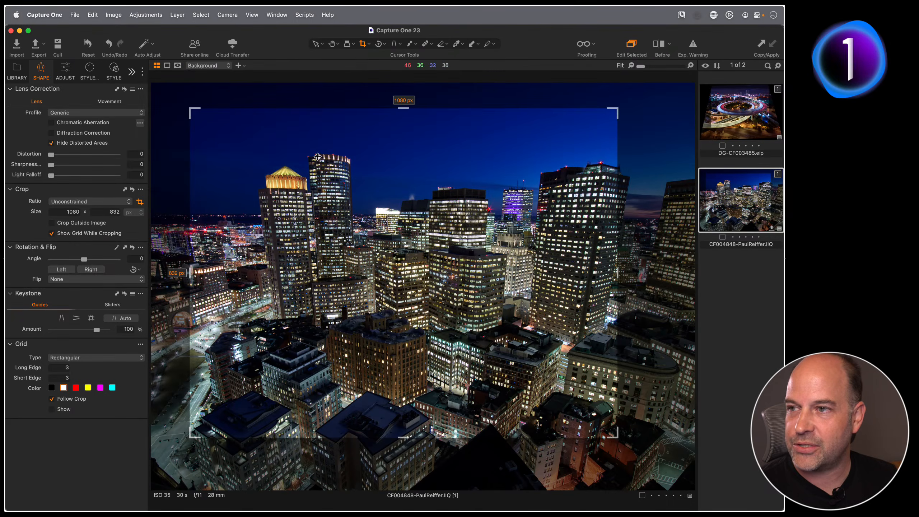
{"action": "right_click", "coordinate": [361, 159]}
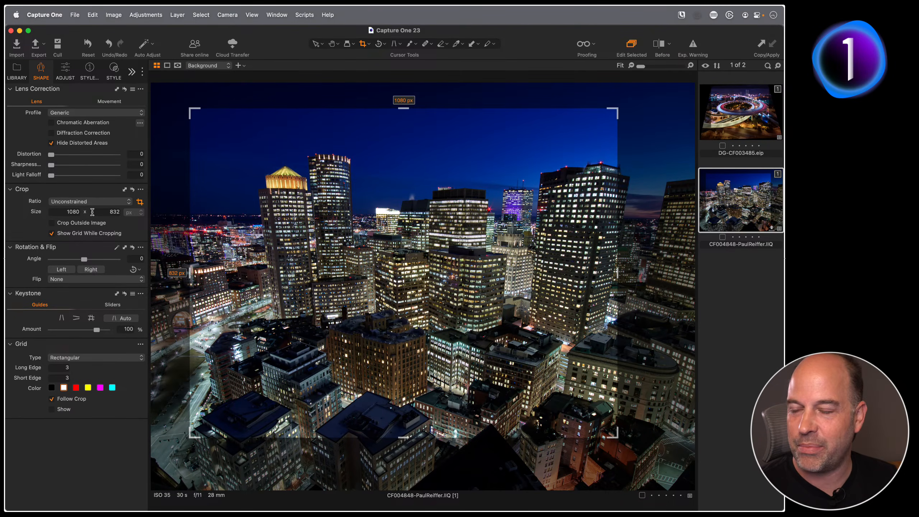
{"action": "mouse_move", "coordinate": [192, 109]}
{"action": "left_mouse_down"}
{"action": "mouse_move", "coordinate": [196, 137]}
{"action": "mouse_move", "coordinate": [222, 131]}
{"action": "mouse_move", "coordinate": [183, 109]}
{"action": "left_mouse_up"}
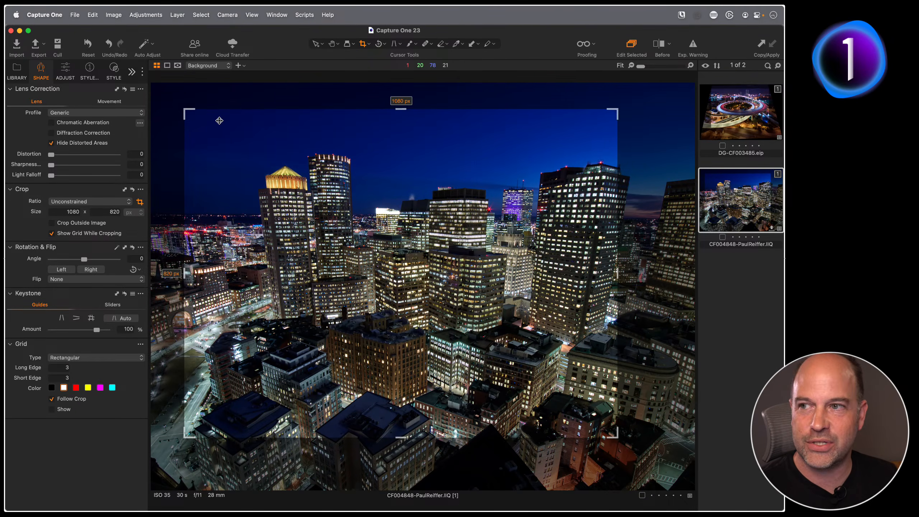
- Switch the tool tabs to Icons Only (Compact) and expand the Export Recipes list
{"action": "left_click", "coordinate": [142, 71]}
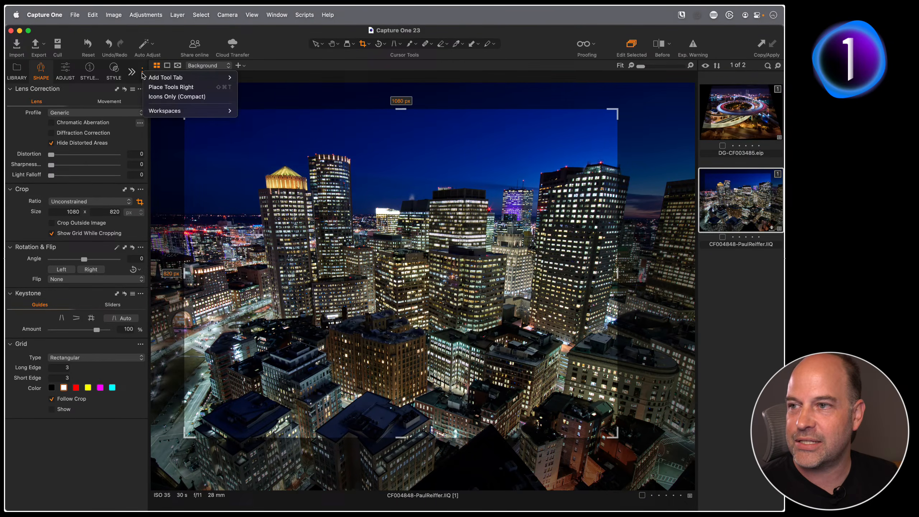
{"action": "left_click", "coordinate": [163, 97]}
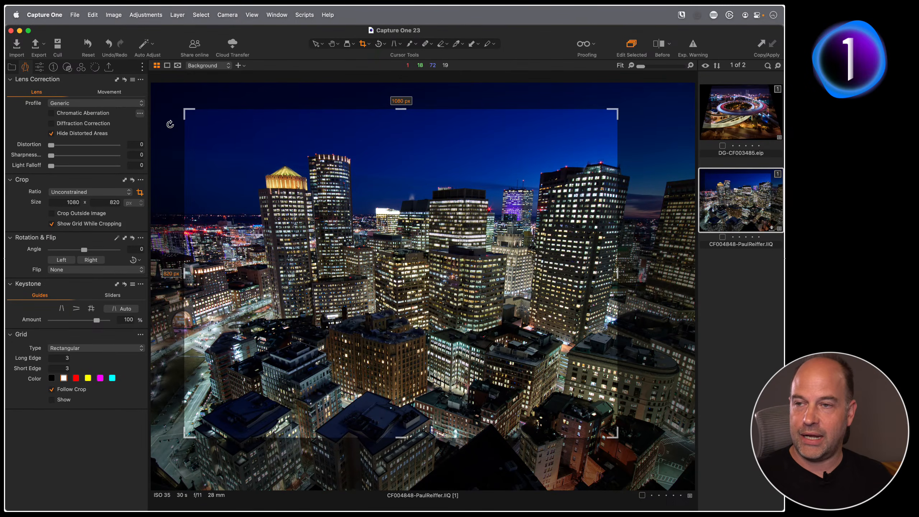
{"action": "left_click", "coordinate": [109, 67]}
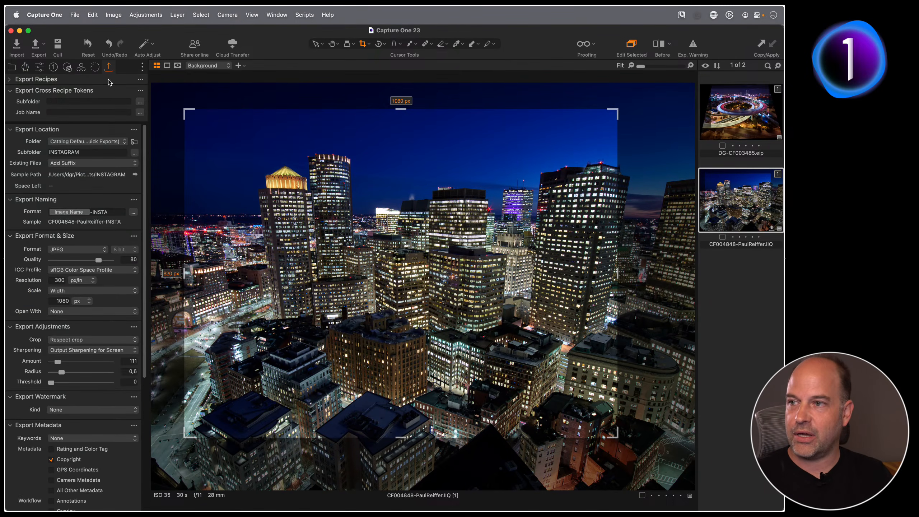
{"action": "left_click", "coordinate": [20, 80]}
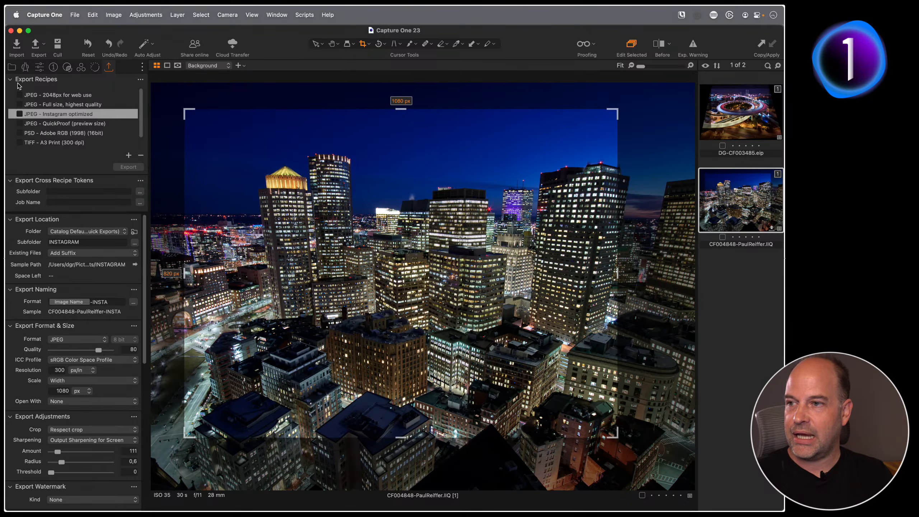
- Select and enable the TIFF - A3 Print (300 dpi) recipe, narrowing the skyline crop to about 32.94 × 29.70 cm
{"action": "left_click", "coordinate": [63, 143]}
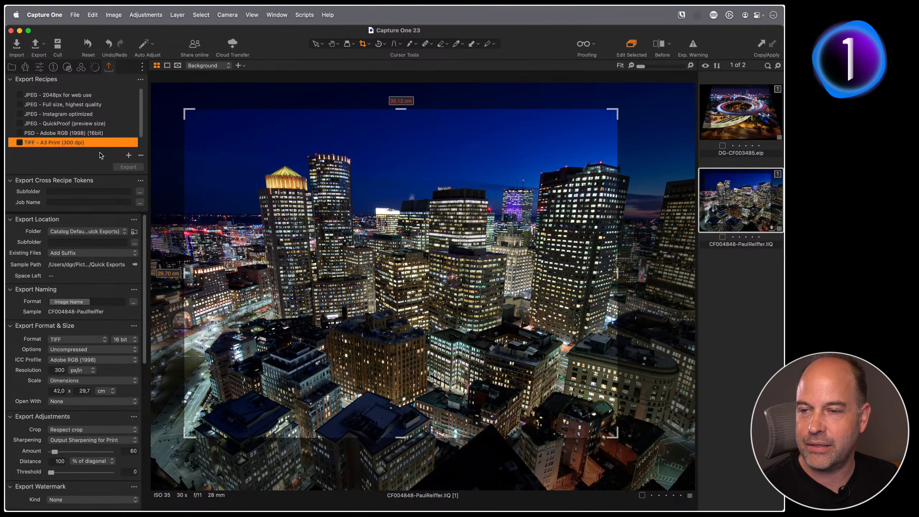
{"action": "left_click_drag", "start_coordinate": [185, 111], "coordinate": [251, 108]}
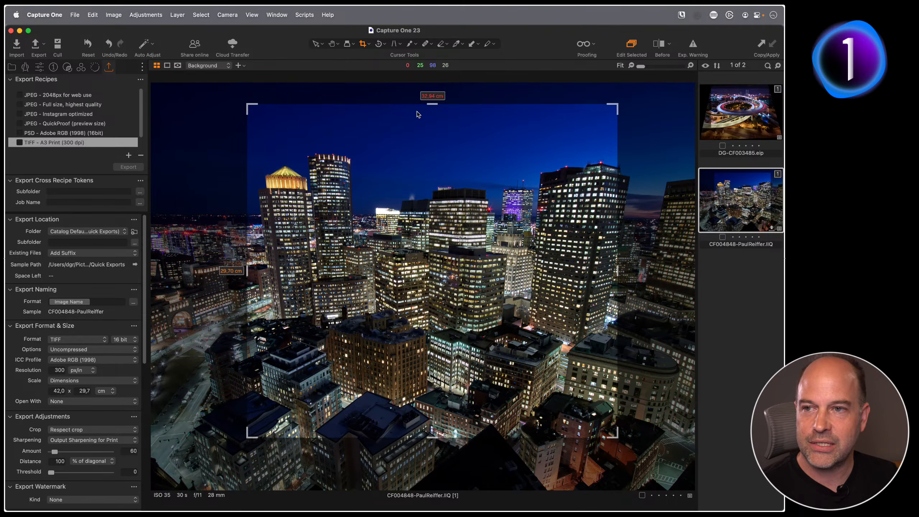
{"action": "left_click", "coordinate": [55, 144]}
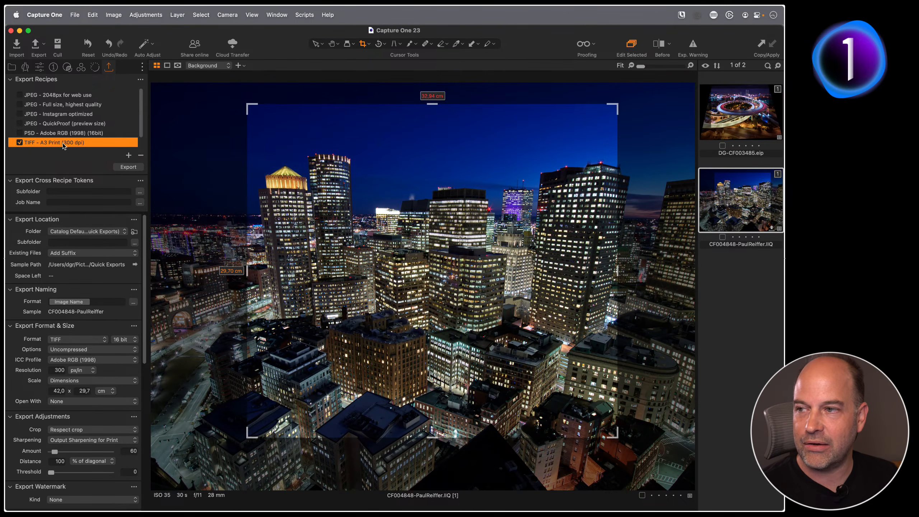
- Compare the crop size labels across the JPEG export recipes, ending with PSD - Adobe RGB (1998) (16bit) selected
{"action": "left_click", "coordinate": [58, 125]}
{"action": "left_click", "coordinate": [62, 114]}
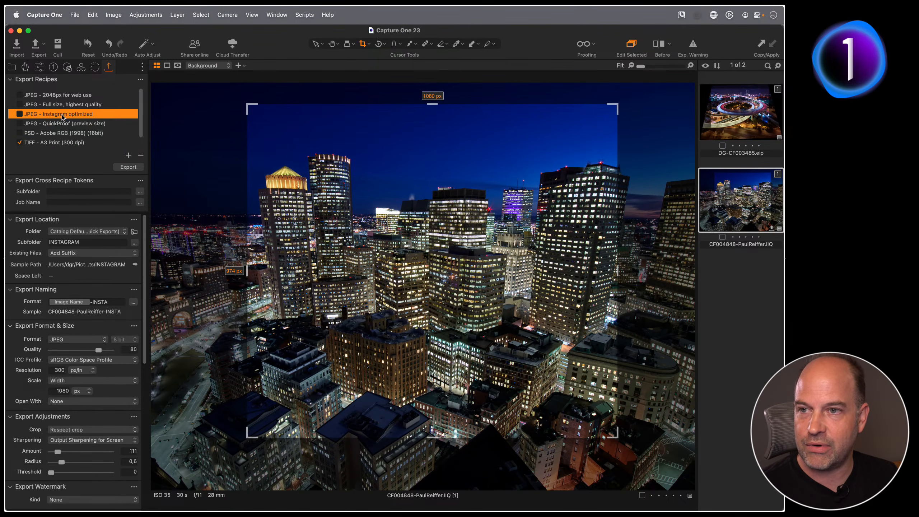
{"action": "left_click", "coordinate": [62, 105]}
{"action": "left_click", "coordinate": [64, 96]}
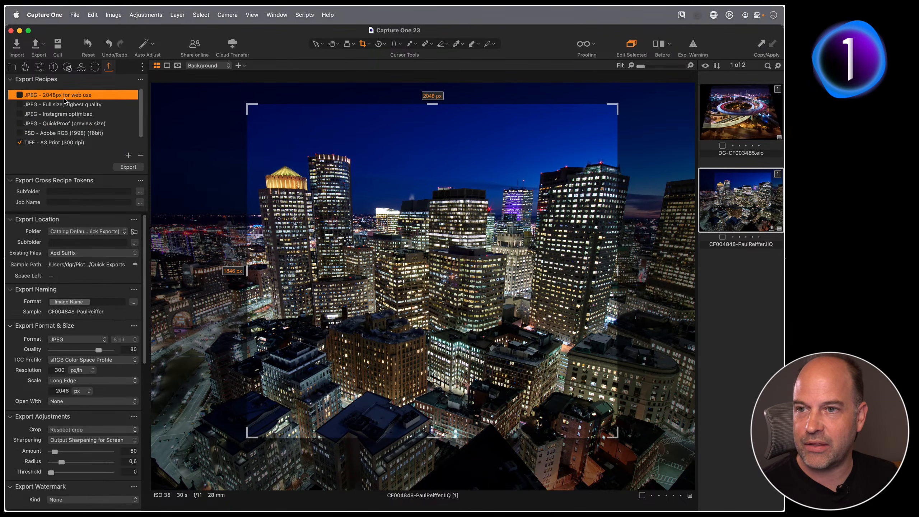
{"action": "left_click", "coordinate": [65, 105]}
{"action": "left_click", "coordinate": [67, 114]}
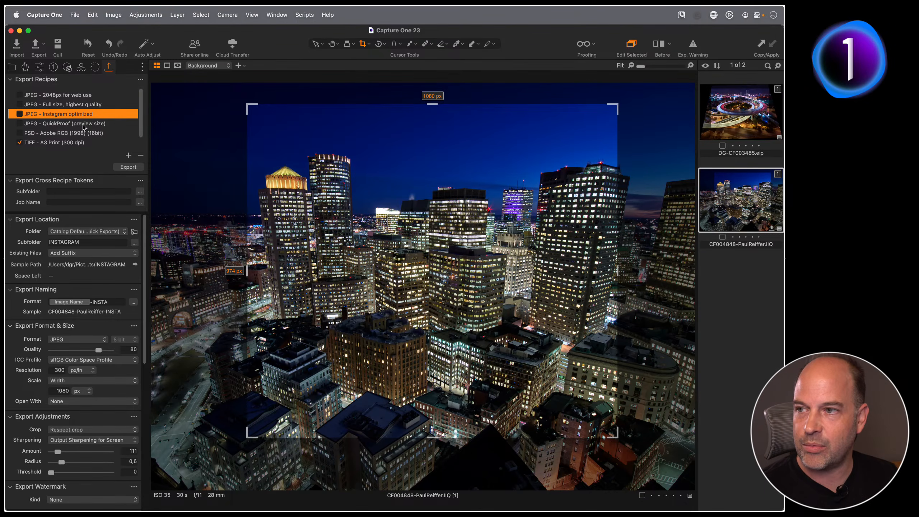
{"action": "left_click", "coordinate": [69, 124]}
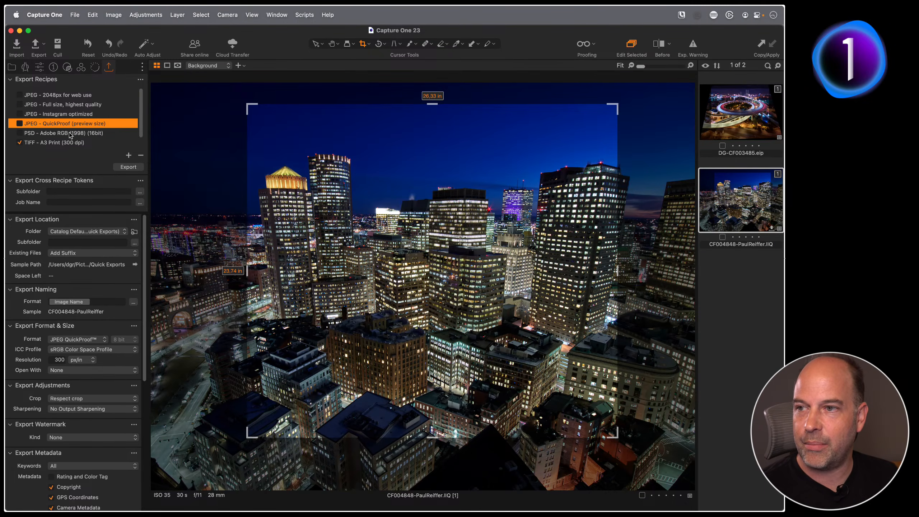
{"action": "left_click", "coordinate": [85, 134]}
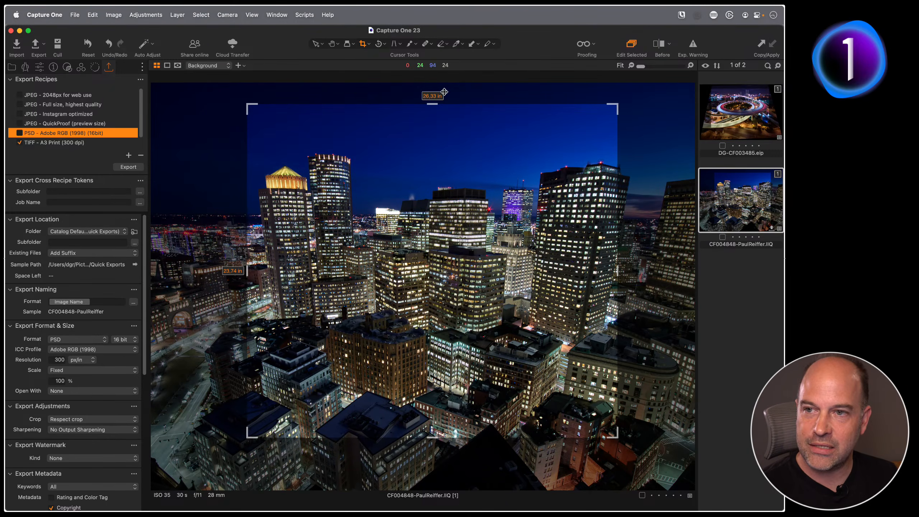
- Set the crop size unit to centimetres for the skyline image
{"action": "left_click", "coordinate": [25, 67]}
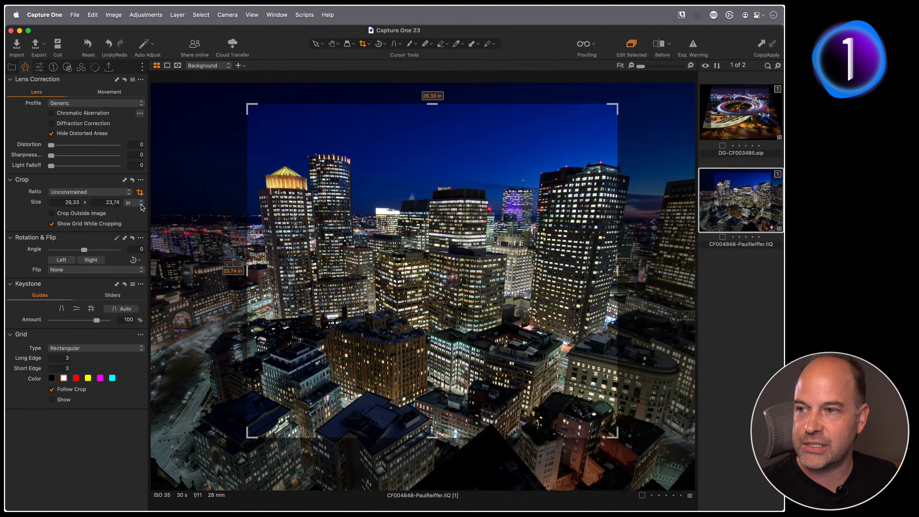
{"action": "left_click", "coordinate": [143, 207]}
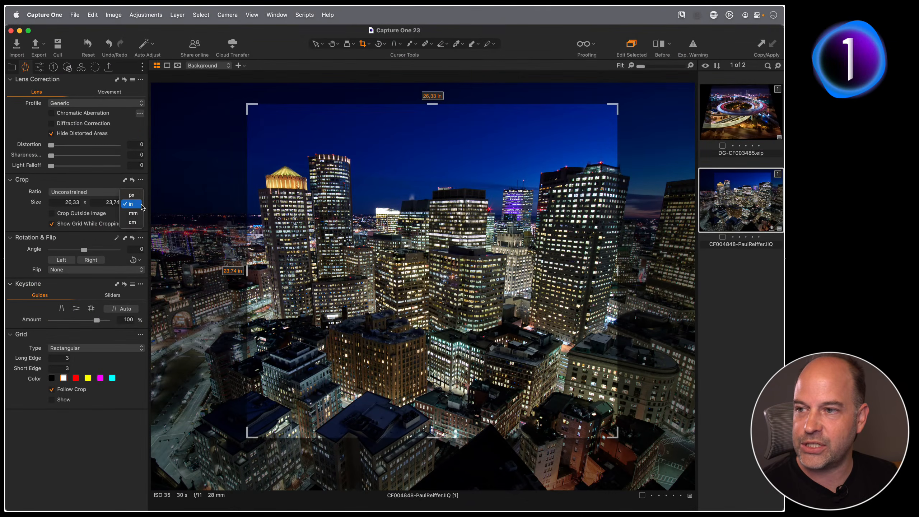
{"action": "left_click", "coordinate": [137, 225]}
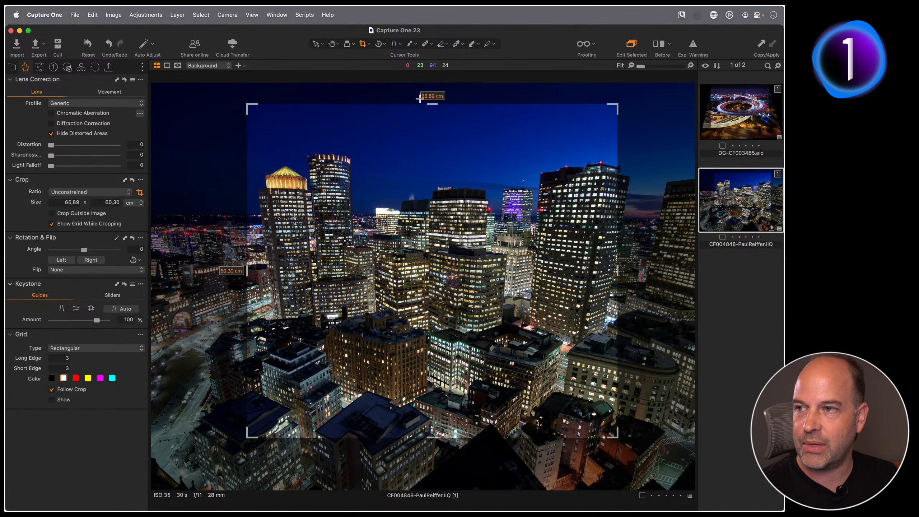
- Select the TIFF - A3 Print (300 dpi) export recipe and enlarge the crop outward from its upper-left and lower-right corners
{"action": "left_click", "coordinate": [109, 67]}
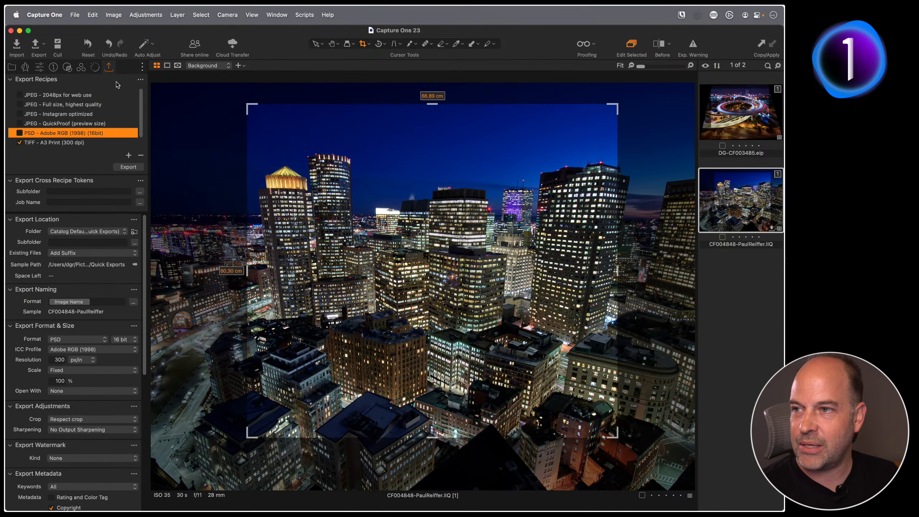
{"action": "left_click", "coordinate": [74, 145]}
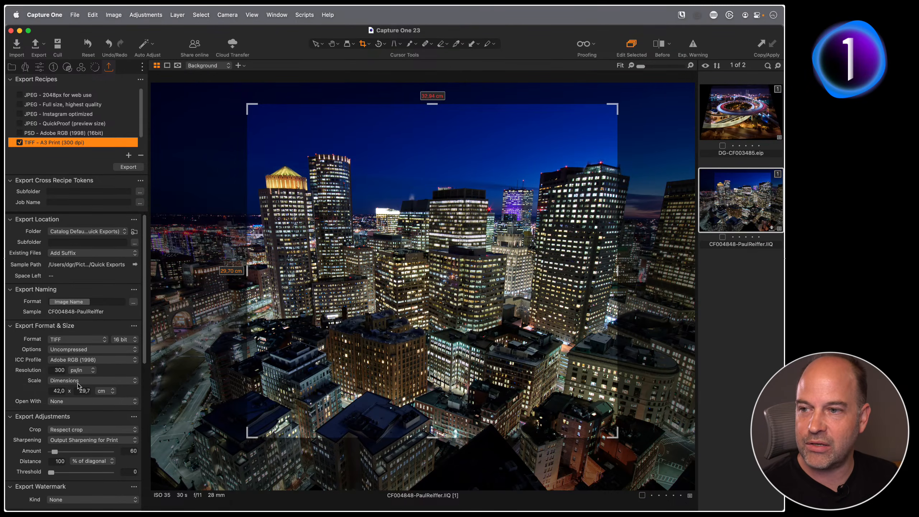
{"action": "left_click_drag", "start_coordinate": [248, 108], "coordinate": [177, 98]}
{"action": "left_click_drag", "start_coordinate": [619, 437], "coordinate": [660, 460]}
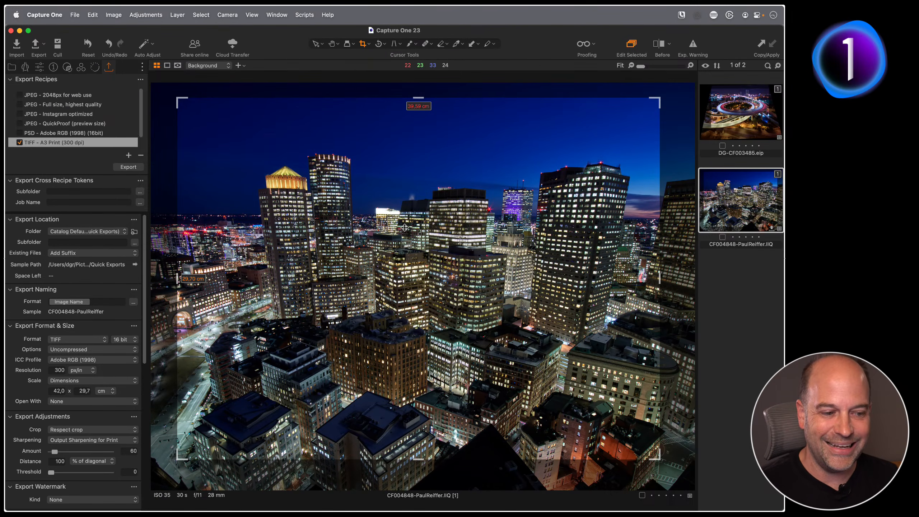
- Set the crop ratio to Output and resize the 42.00 × 29.70 cm frame from its upper-left corner
{"action": "right_click", "coordinate": [375, 229]}
{"action": "left_click", "coordinate": [367, 196]}
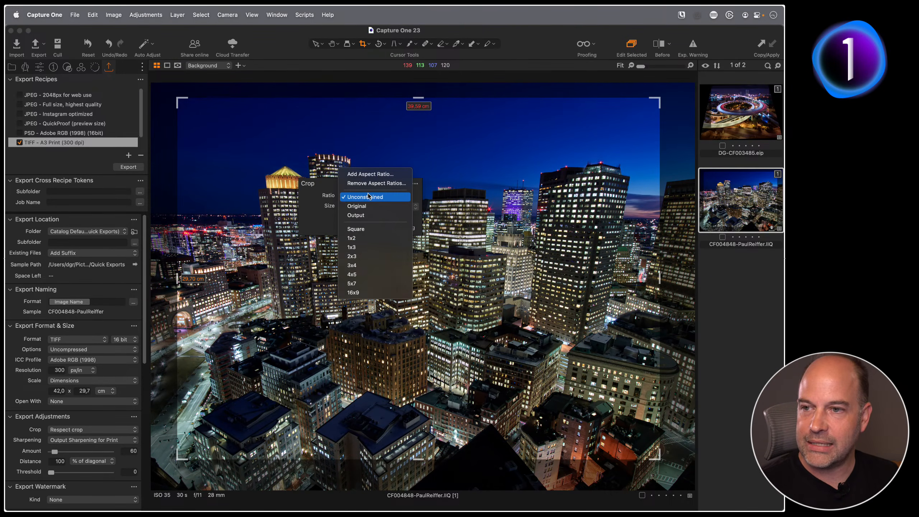
{"action": "left_click", "coordinate": [368, 215]}
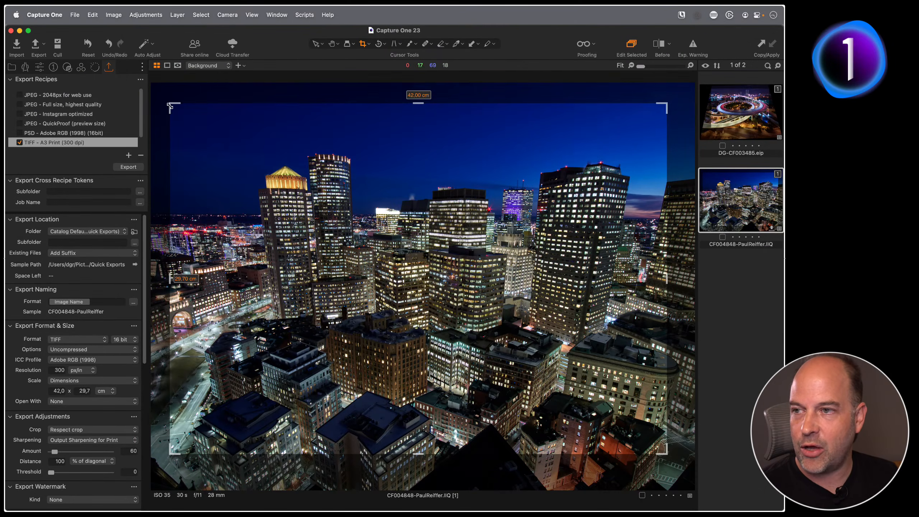
{"action": "left_click_drag", "start_coordinate": [188, 282], "coordinate": [372, 232]}
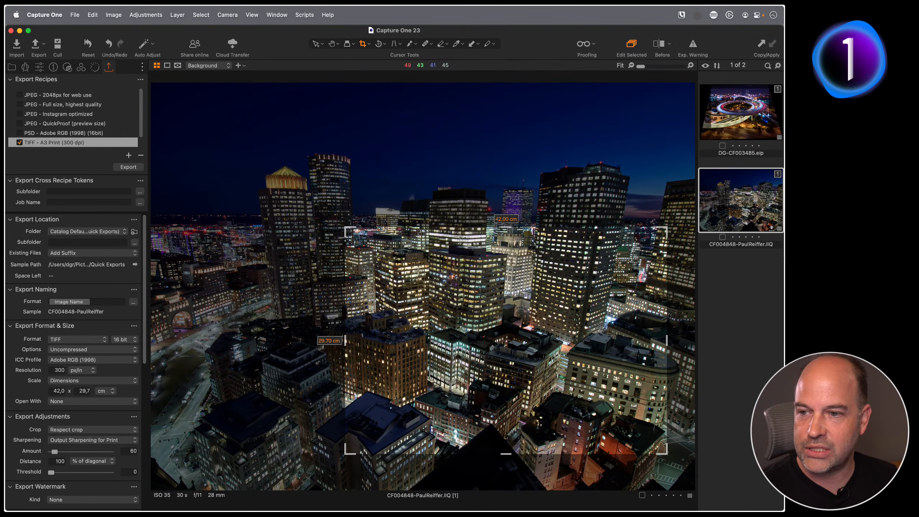
{"action": "left_click_drag", "start_coordinate": [348, 229], "coordinate": [181, 112]}
- Shrink the crop around the two left-hand towers and enlarge it across the skyline while checking the Export Summary scale
{"action": "scroll", "coordinate": [86, 362], "scroll_direction": "down", "scroll_amount": 10}
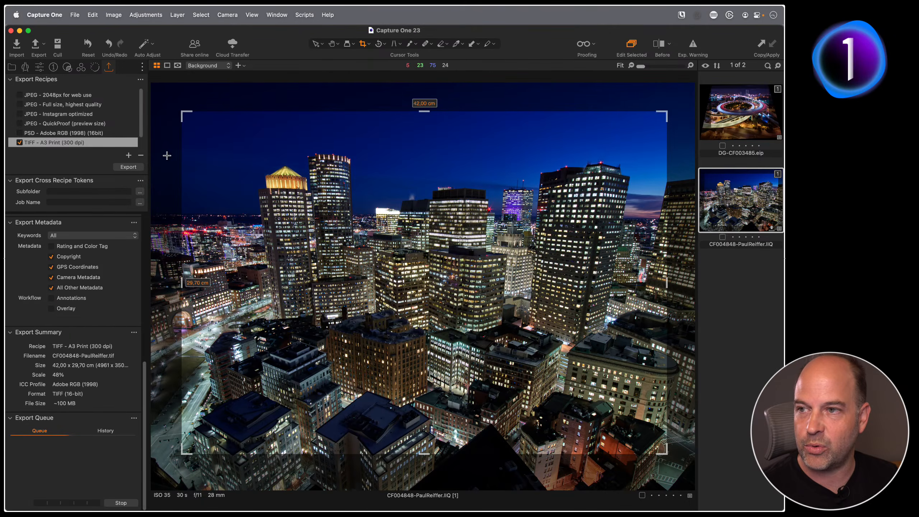
{"action": "left_click_drag", "start_coordinate": [184, 113], "coordinate": [255, 139]}
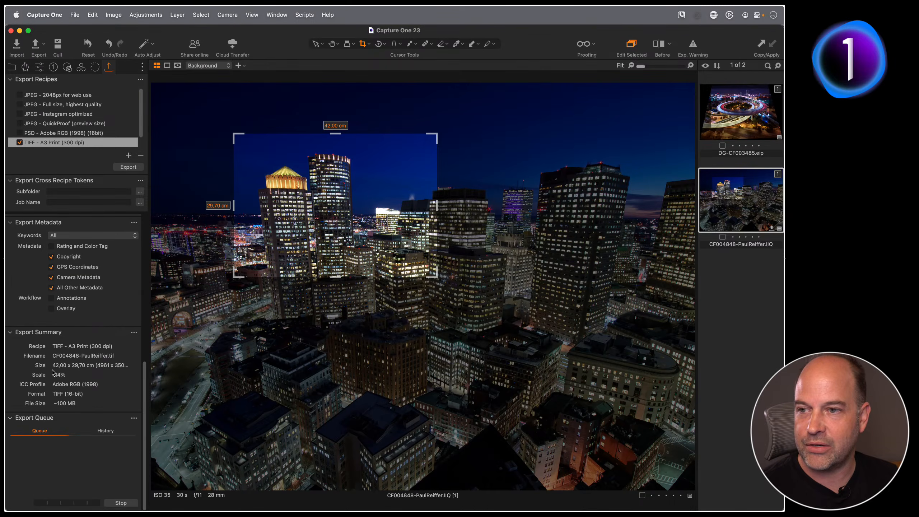
{"action": "left_click_drag", "start_coordinate": [438, 278], "coordinate": [693, 463]}
{"action": "left_click_drag", "start_coordinate": [510, 329], "coordinate": [435, 284]}
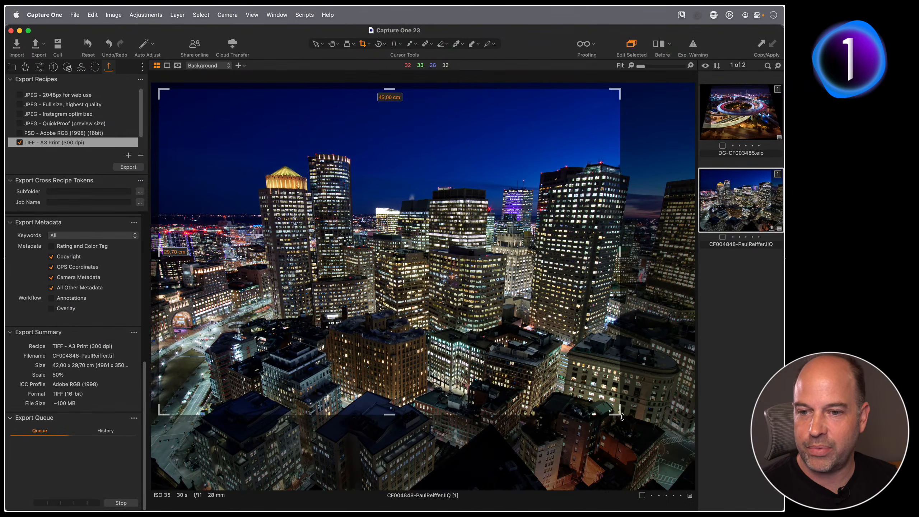
{"action": "left_click_drag", "start_coordinate": [622, 417], "coordinate": [696, 469]}
{"action": "left_click_drag", "start_coordinate": [477, 314], "coordinate": [477, 325]}
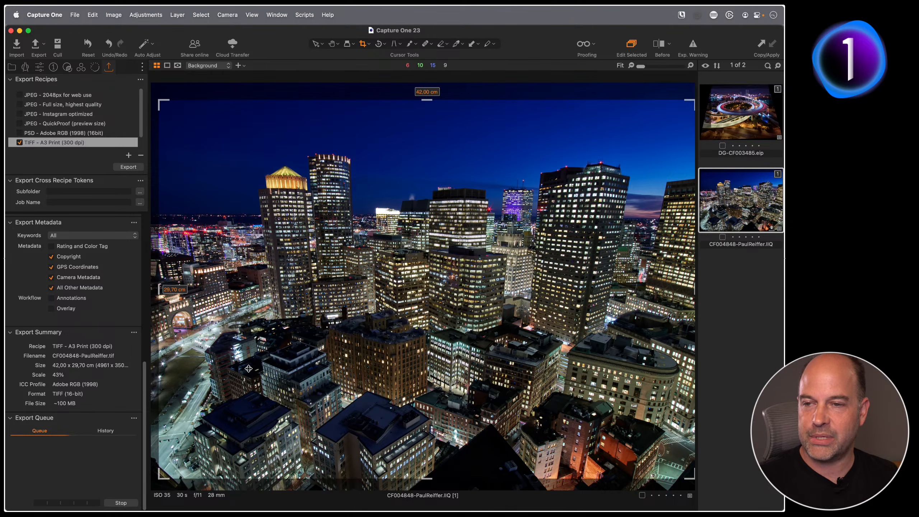
- Tighten the crop from its upper-left corner and move the frame up over the skyline
{"action": "left_click_drag", "start_coordinate": [163, 105], "coordinate": [221, 144]}
{"action": "left_click_drag", "start_coordinate": [454, 236], "coordinate": [446, 197]}
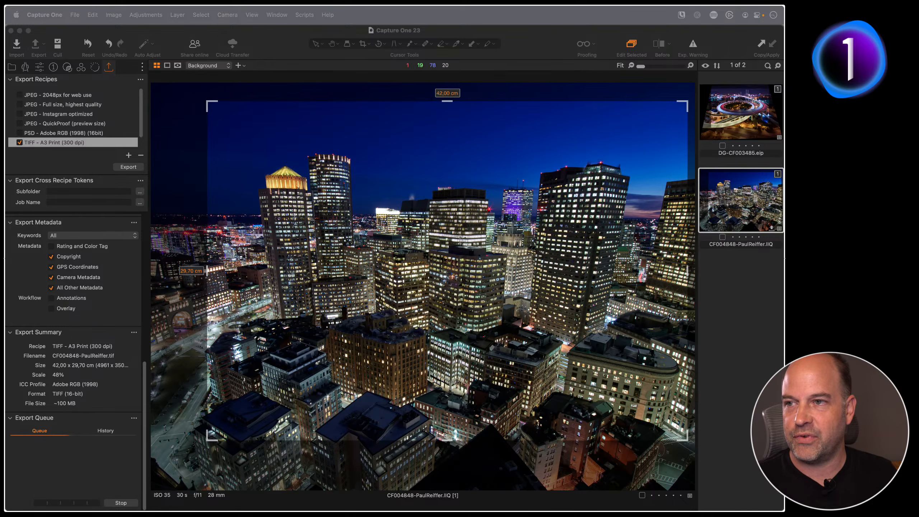
{"action": "left_click", "coordinate": [274, 48]}
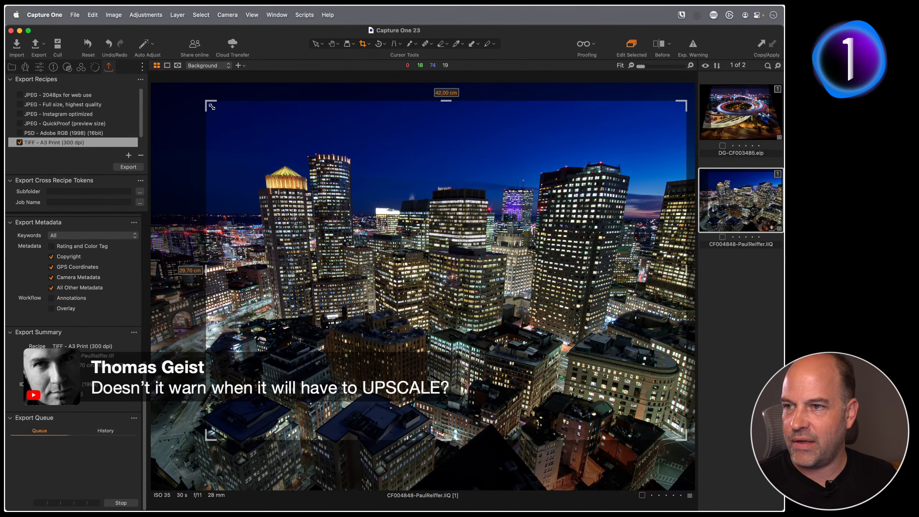
- Test upscaling by shrinking the crop to a small patch of sky, and finish with a crop covering most of the skyline
{"action": "left_click_drag", "start_coordinate": [212, 106], "coordinate": [487, 300]}
{"action": "left_click_drag", "start_coordinate": [593, 358], "coordinate": [336, 188]}
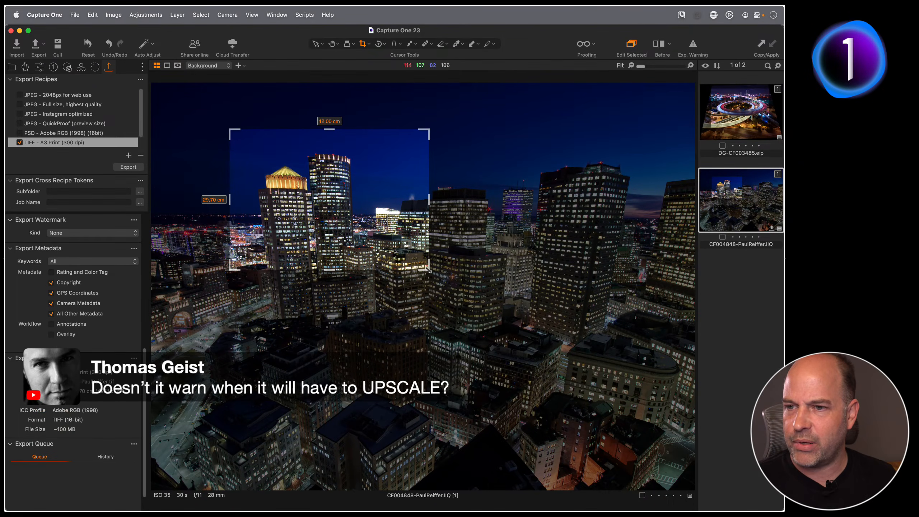
{"action": "left_click_drag", "start_coordinate": [429, 271], "coordinate": [689, 457]}
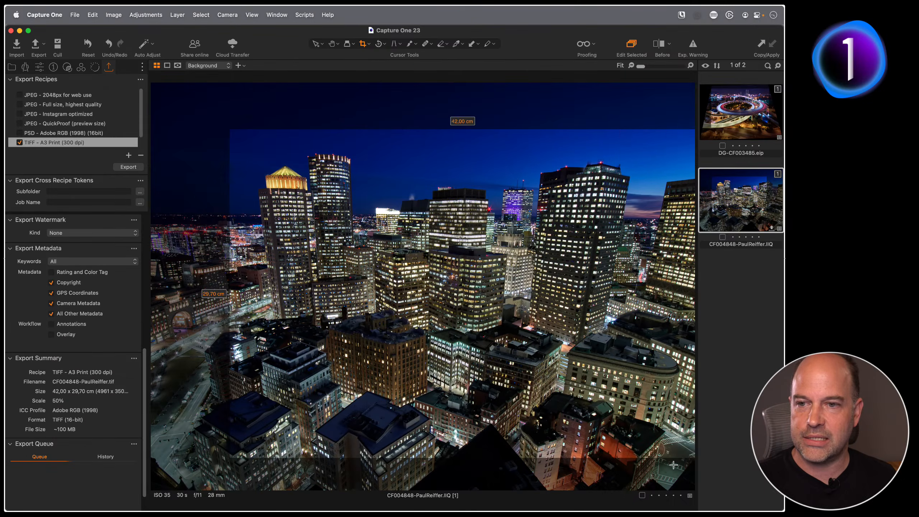
{"action": "left_click_drag", "start_coordinate": [538, 340], "coordinate": [502, 328]}
{"action": "left_click_drag", "start_coordinate": [659, 446], "coordinate": [332, 213]}
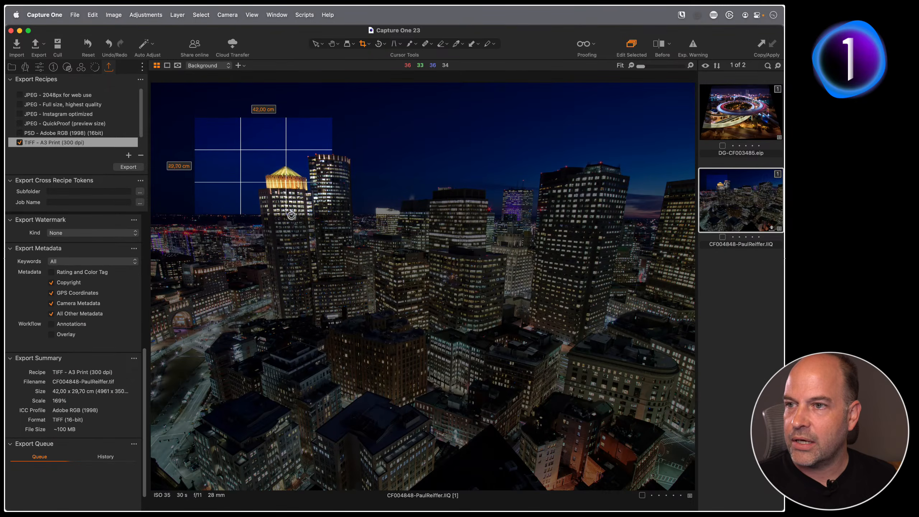
{"action": "left_click", "coordinate": [294, 217]}
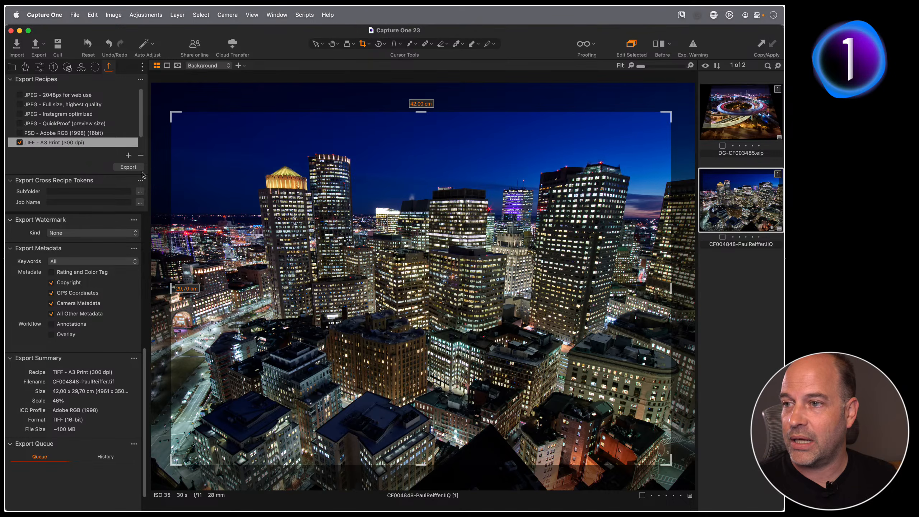
- Create a new export recipe and disable the TIFF - A3 Print (300 dpi) recipe
{"action": "left_click", "coordinate": [129, 155]}
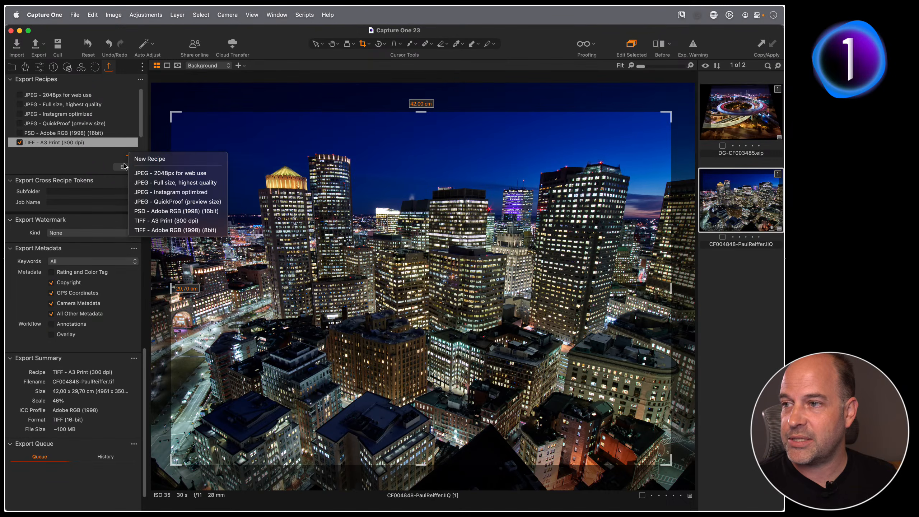
{"action": "left_click", "coordinate": [170, 162]}
{"action": "left_click", "coordinate": [20, 120]}
{"action": "left_click", "coordinate": [74, 140]}
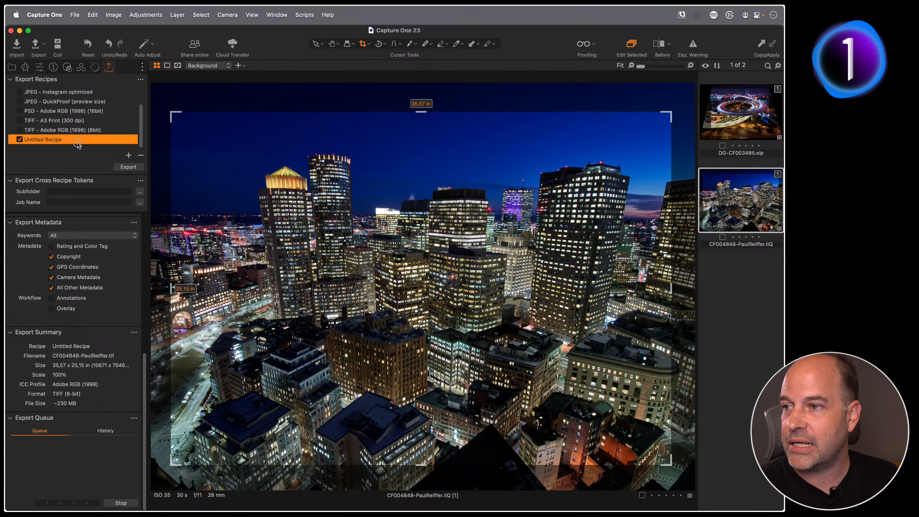
- Rename the new export recipe as Postcard Export
{"action": "left_click", "coordinate": [77, 144]}
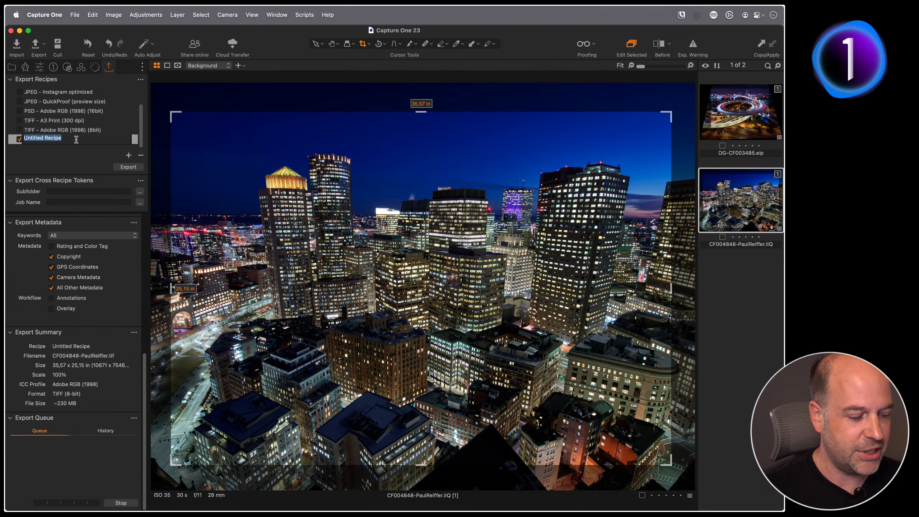
{"action": "type", "text": "Postcard"}
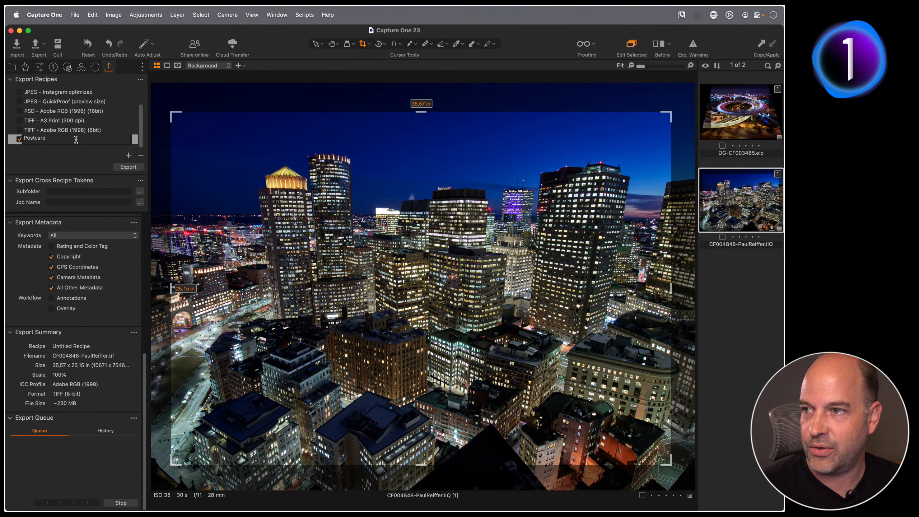
{"action": "type", "text": " Export"}
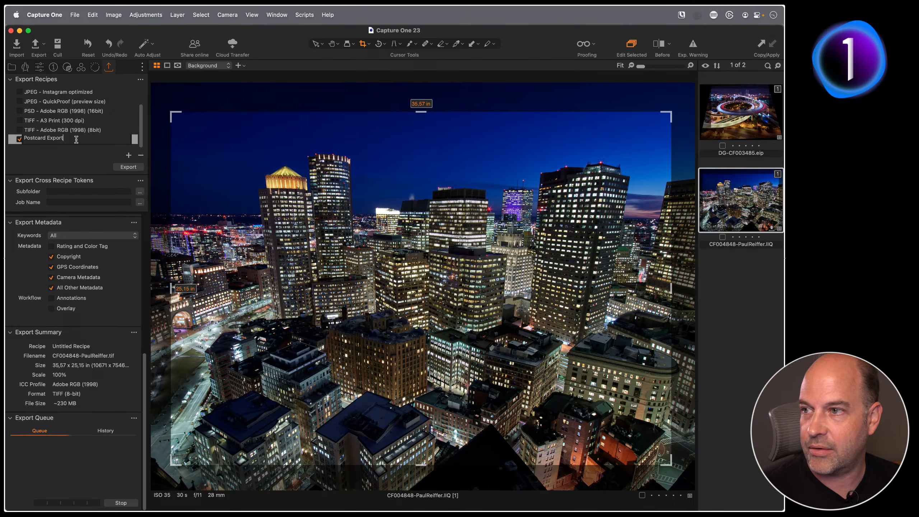
{"action": "key", "text": "Return"}
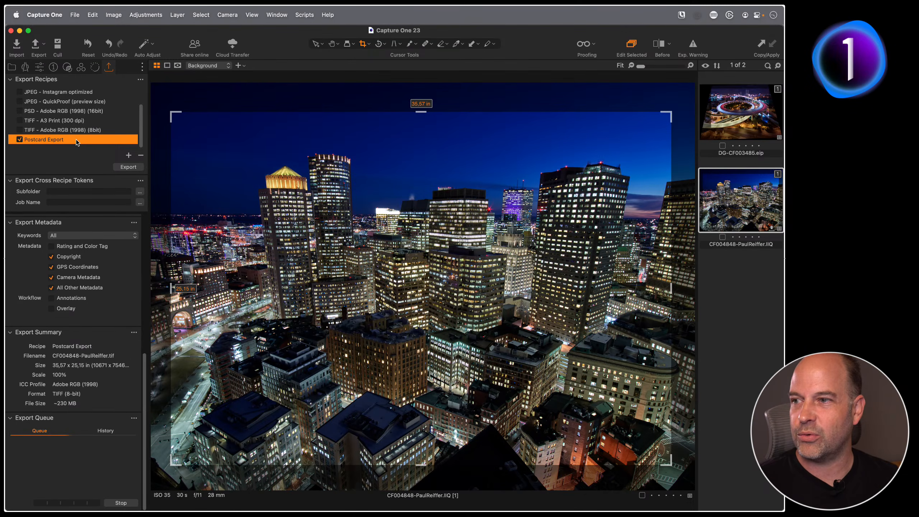
- Set the Postcard Export recipe's format to JPEG with the sRGB Color Space Profile
{"action": "scroll", "coordinate": [92, 267], "scroll_direction": "up", "scroll_amount": 10}
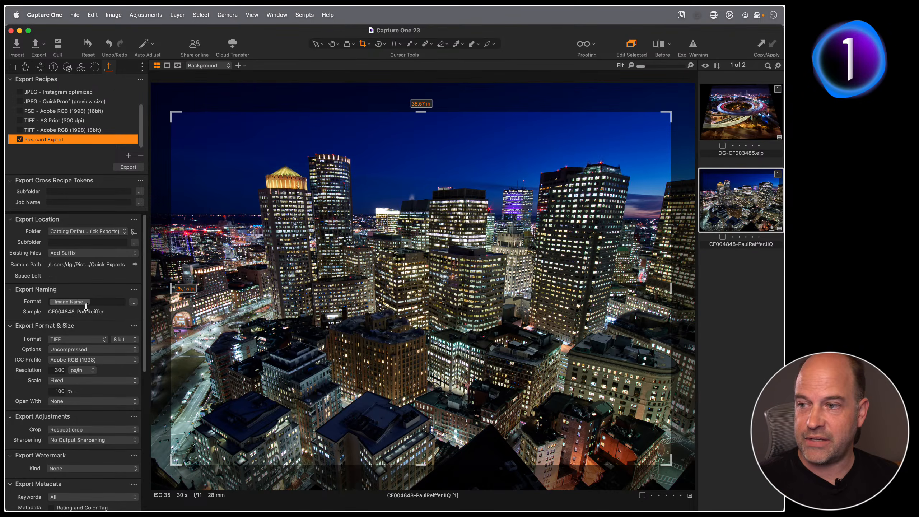
{"action": "scroll", "coordinate": [86, 333], "scroll_direction": "down", "scroll_amount": 1}
{"action": "left_click", "coordinate": [75, 335]}
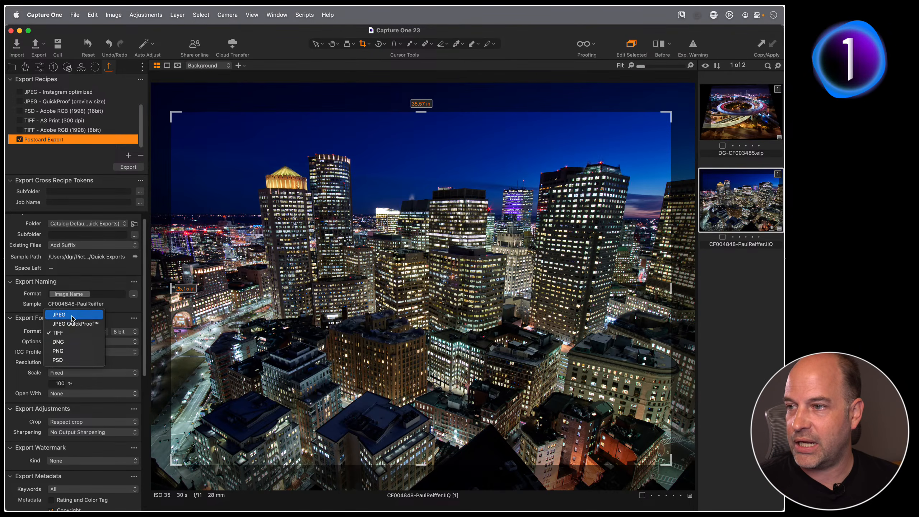
{"action": "left_click", "coordinate": [75, 315]}
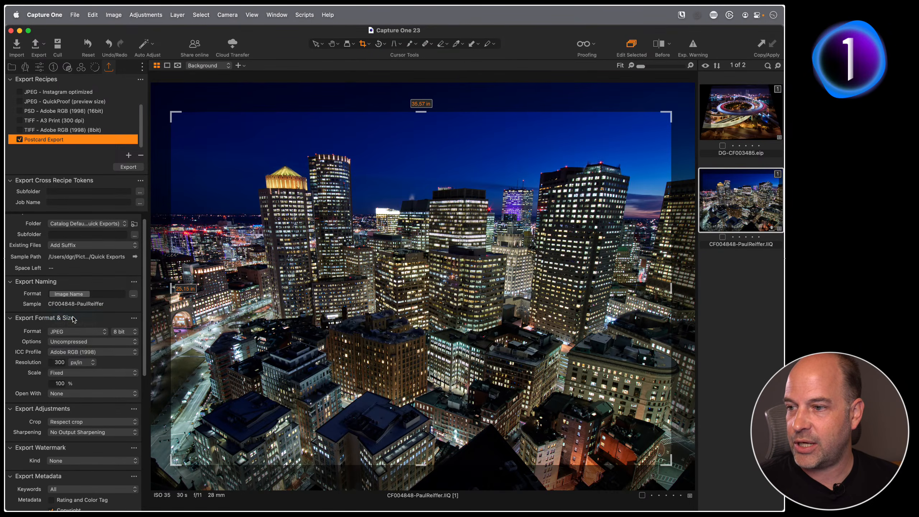
{"action": "left_click", "coordinate": [56, 354]}
{"action": "left_click", "coordinate": [65, 372]}
- Set the Postcard Export recipe's scale to Dimensions, measured in pixels
{"action": "left_click", "coordinate": [78, 374]}
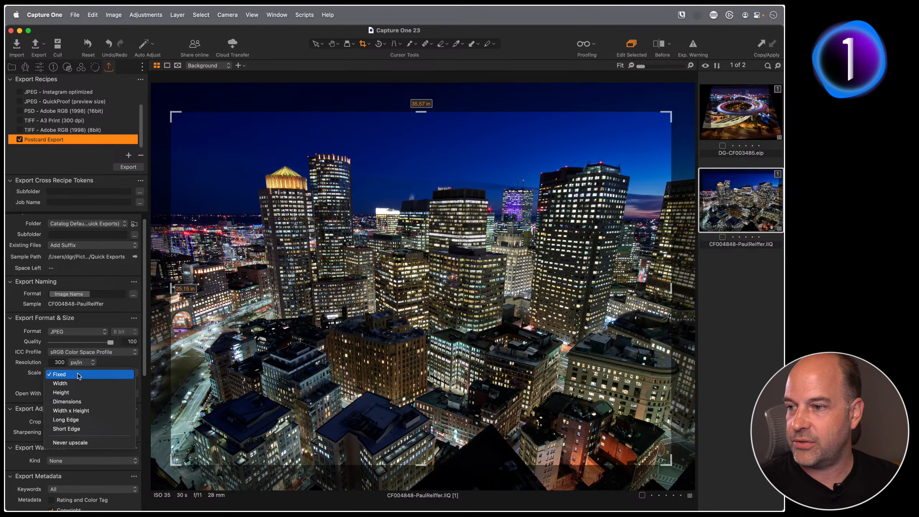
{"action": "left_click", "coordinate": [87, 402]}
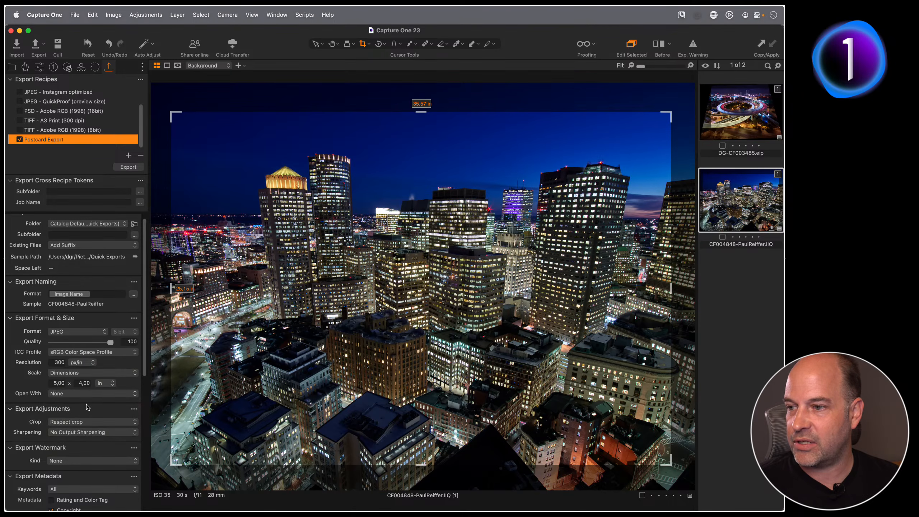
{"action": "left_click", "coordinate": [109, 383]}
{"action": "left_click", "coordinate": [107, 376]}
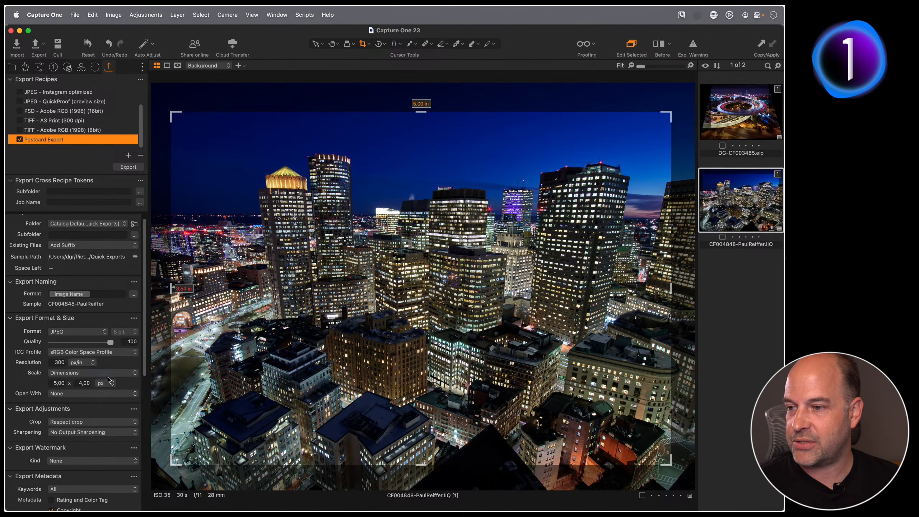
- Set the Postcard Export dimensions to 2500 x 1400 px
{"action": "double_click", "coordinate": [53, 383]}
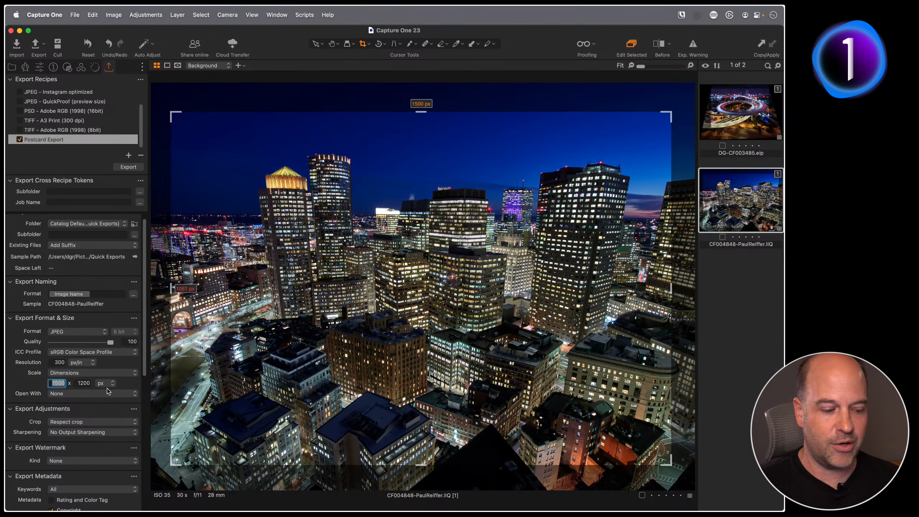
{"action": "type", "text": "2"}
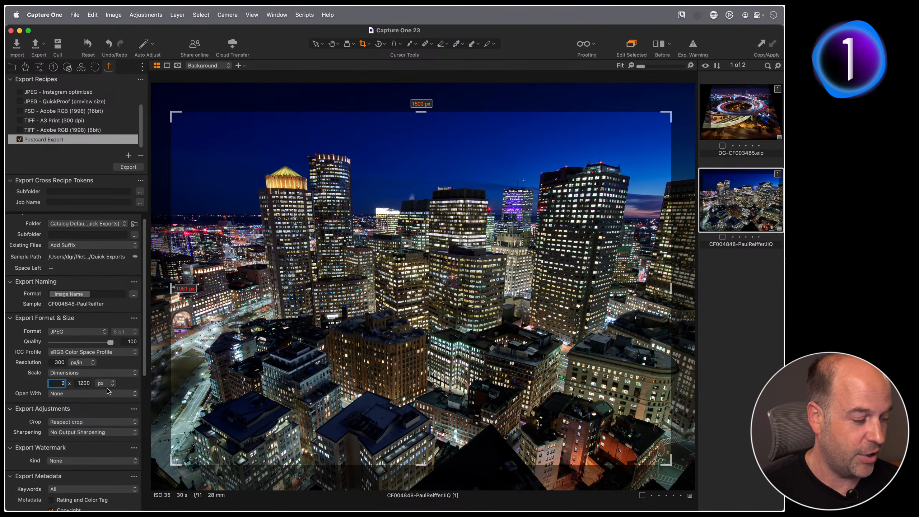
{"action": "type", "text": "500"}
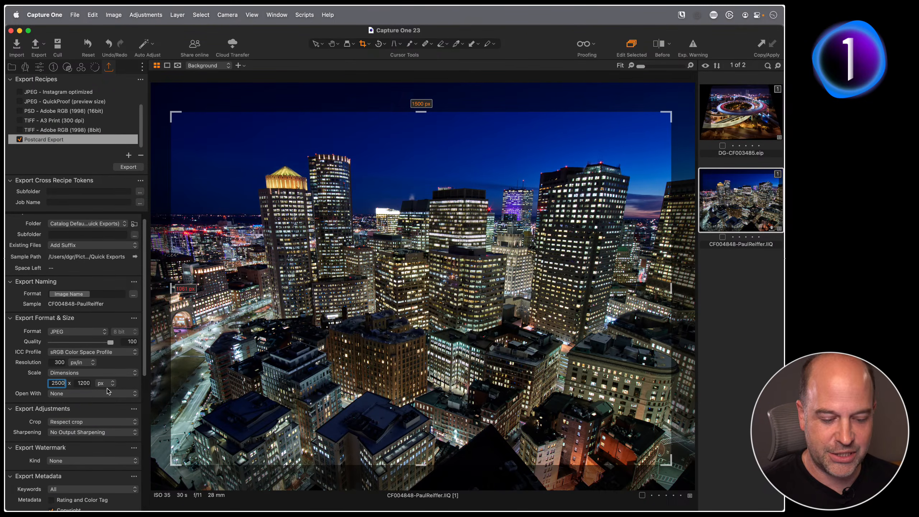
{"action": "key", "text": "Tab"}
{"action": "type", "text": "1400"}
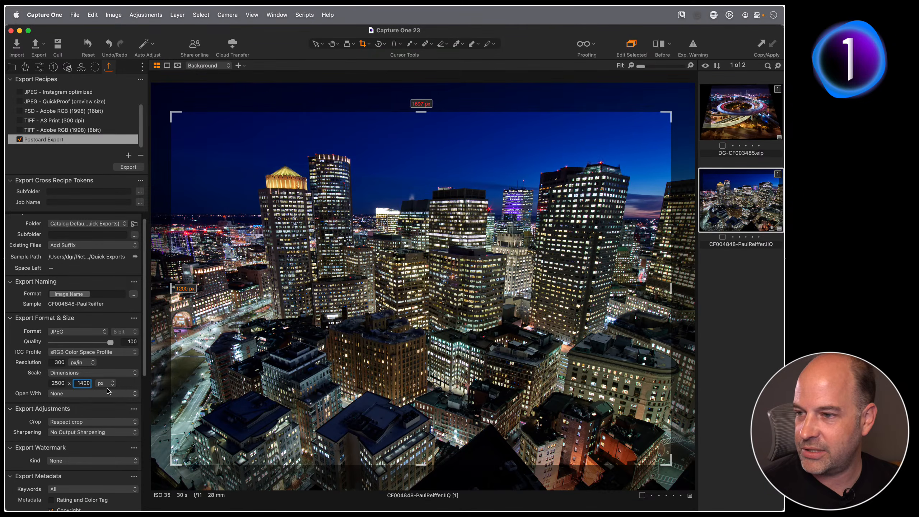
{"action": "key", "text": "Return"}
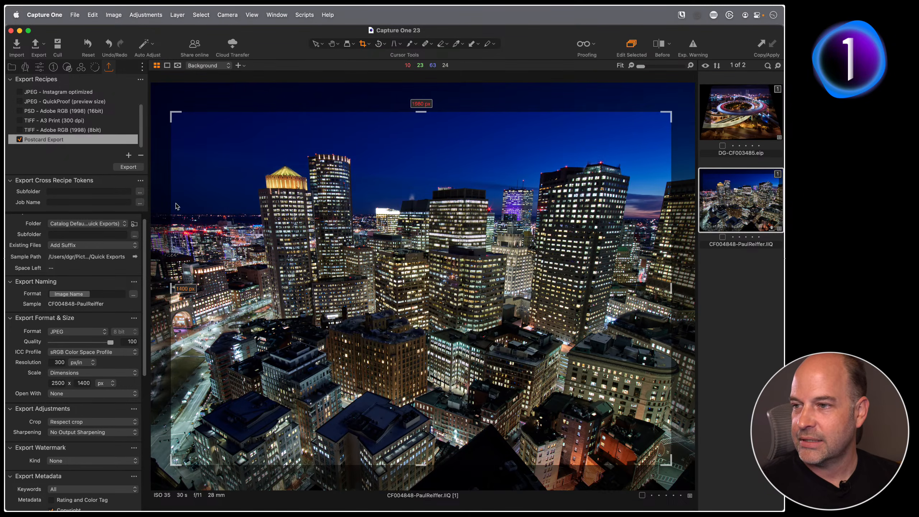
- Choose the Output crop ratio again and redraw the skyline crop at 2500 x 1400 px, shifted up to include more sky
{"action": "right_click", "coordinate": [428, 159]}
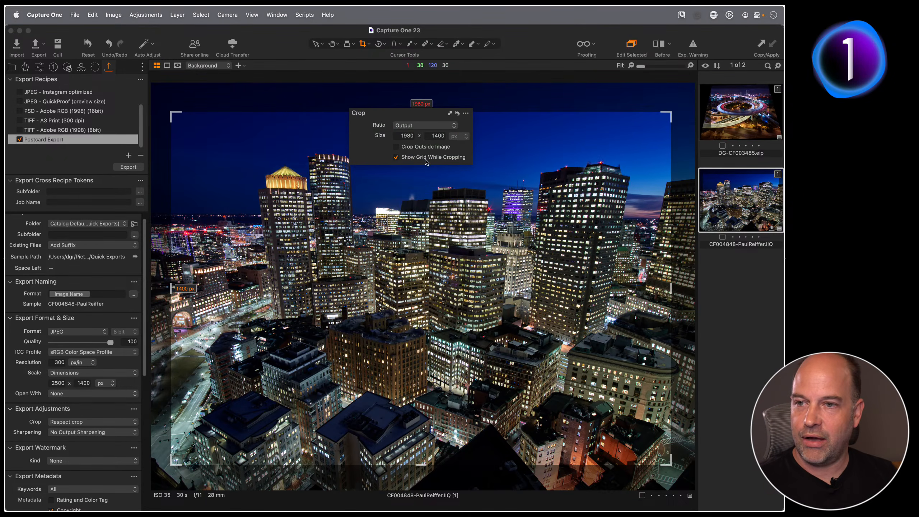
{"action": "left_click", "coordinate": [416, 127]}
{"action": "left_click", "coordinate": [415, 126]}
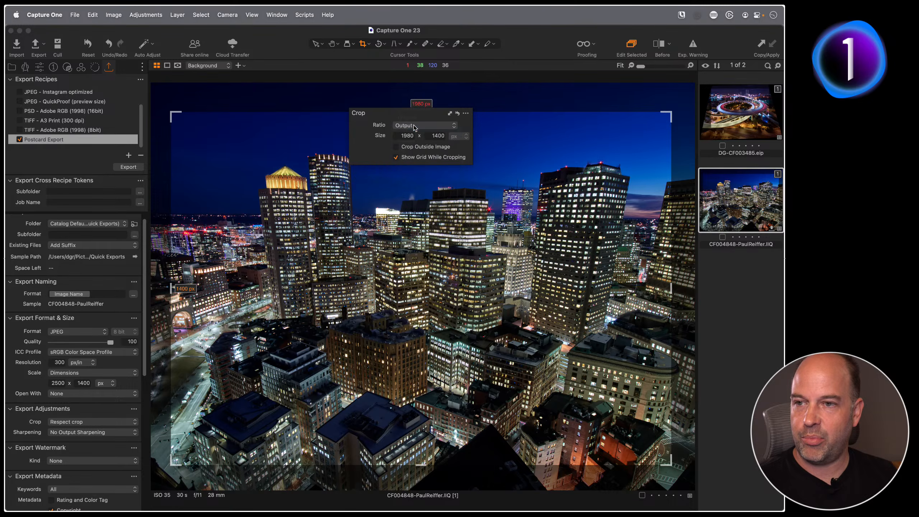
{"action": "left_click_drag", "start_coordinate": [155, 137], "coordinate": [219, 176]}
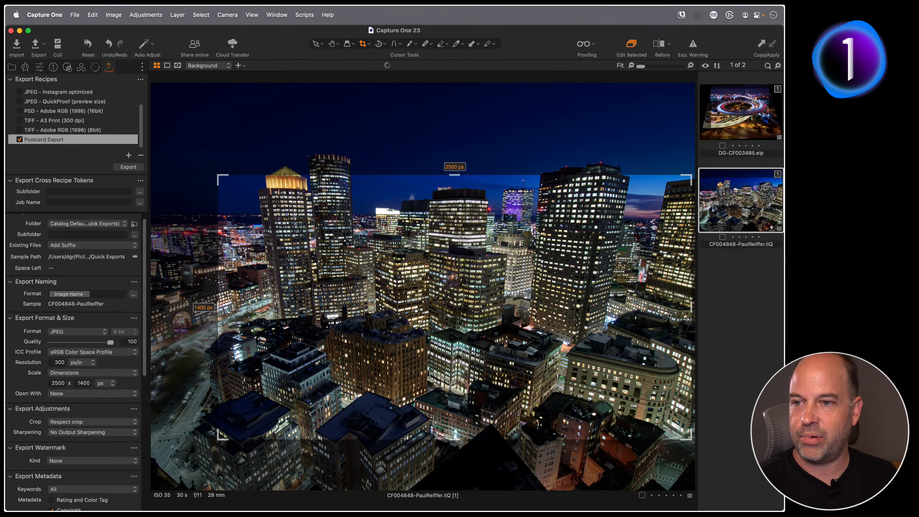
{"action": "left_click_drag", "start_coordinate": [533, 239], "coordinate": [524, 192]}
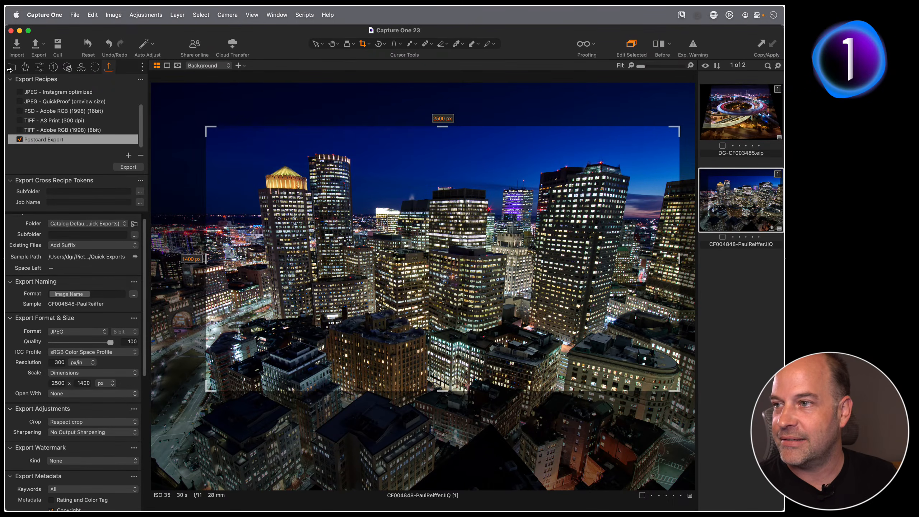
- Open the auto rotation and straightening collection under Shape Based Tools and move the blue door photo's crop upward
{"action": "left_click", "coordinate": [11, 67]}
{"action": "left_click", "coordinate": [71, 275]}
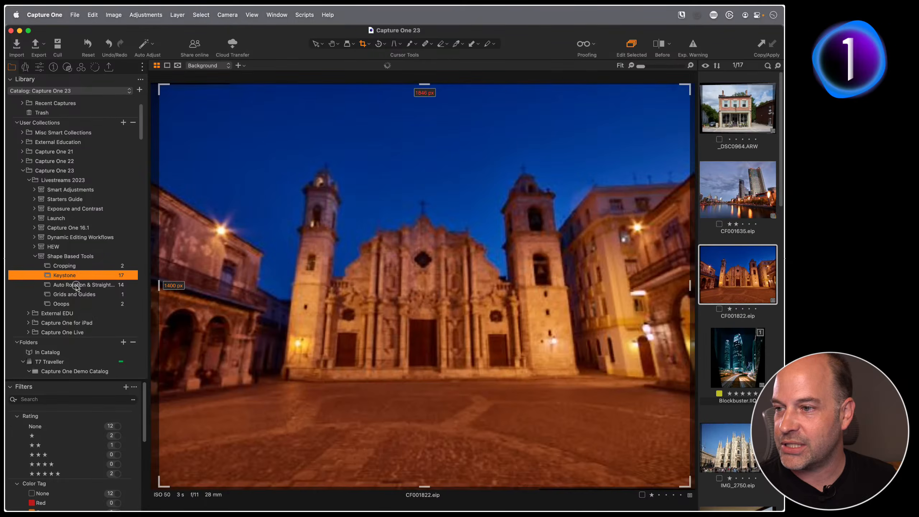
{"action": "left_click", "coordinate": [76, 285]}
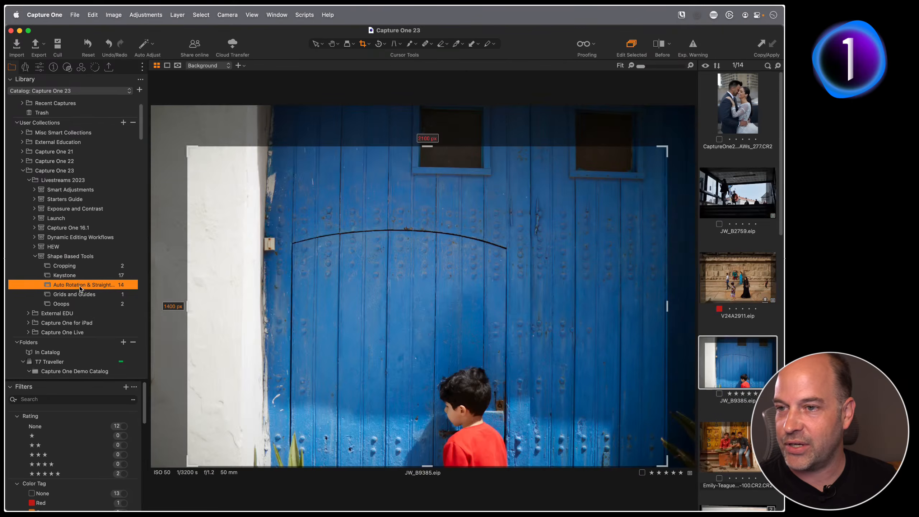
{"action": "left_click", "coordinate": [39, 67]}
{"action": "left_click_drag", "start_coordinate": [448, 243], "coordinate": [449, 217]}
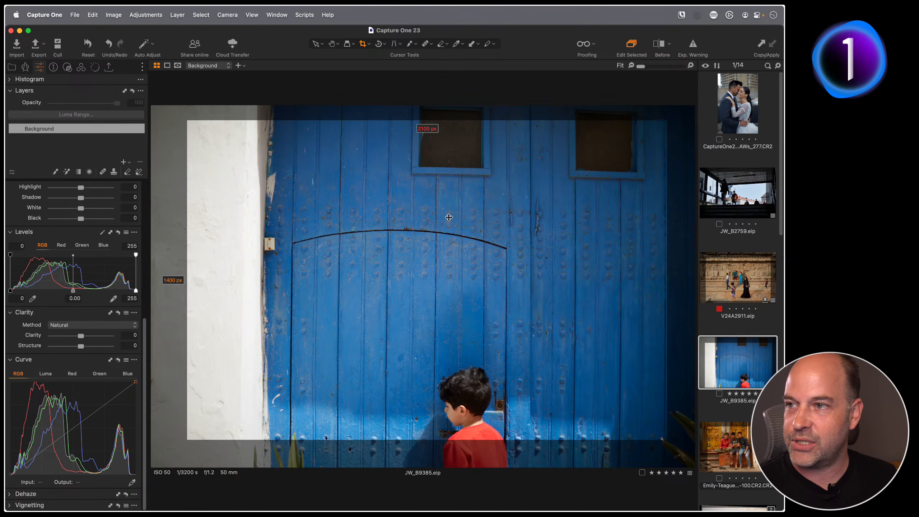
- Select the JPEG - Full size, highest quality export recipe
{"action": "left_click", "coordinate": [108, 67]}
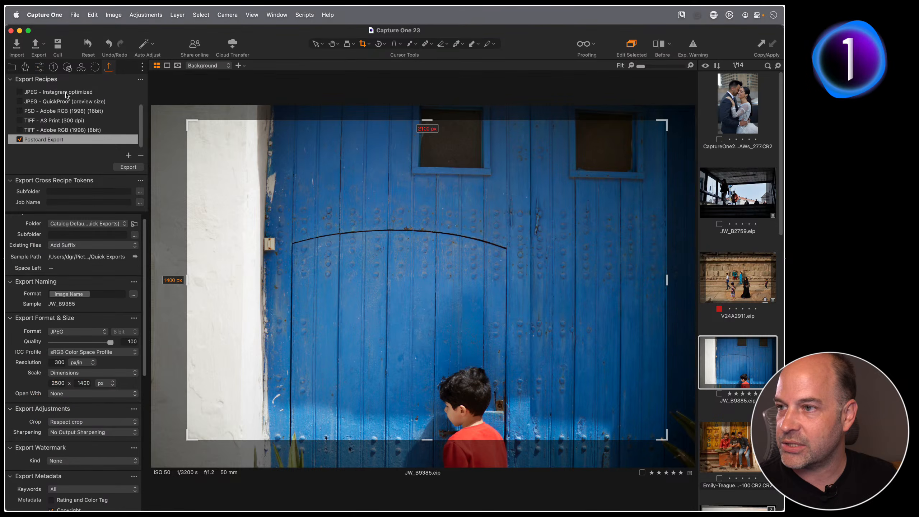
{"action": "scroll", "coordinate": [77, 114], "scroll_direction": "up", "scroll_amount": 2}
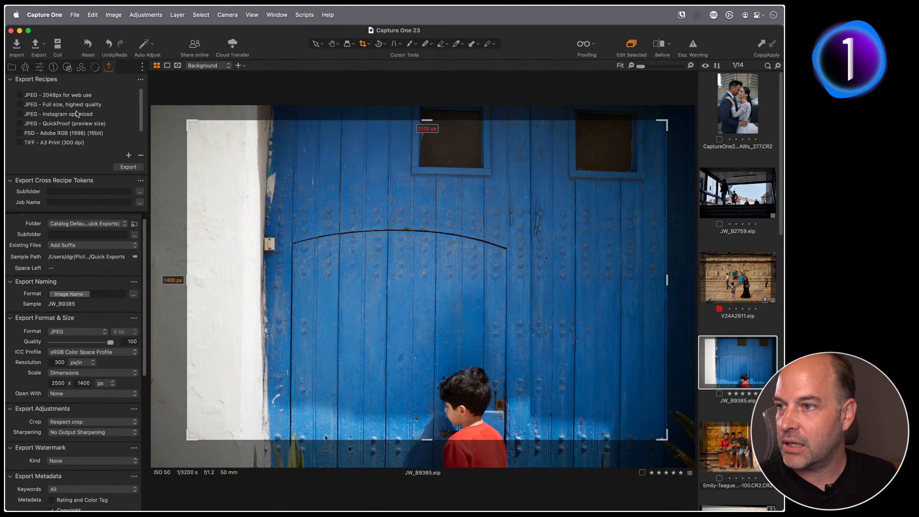
{"action": "left_click", "coordinate": [71, 105]}
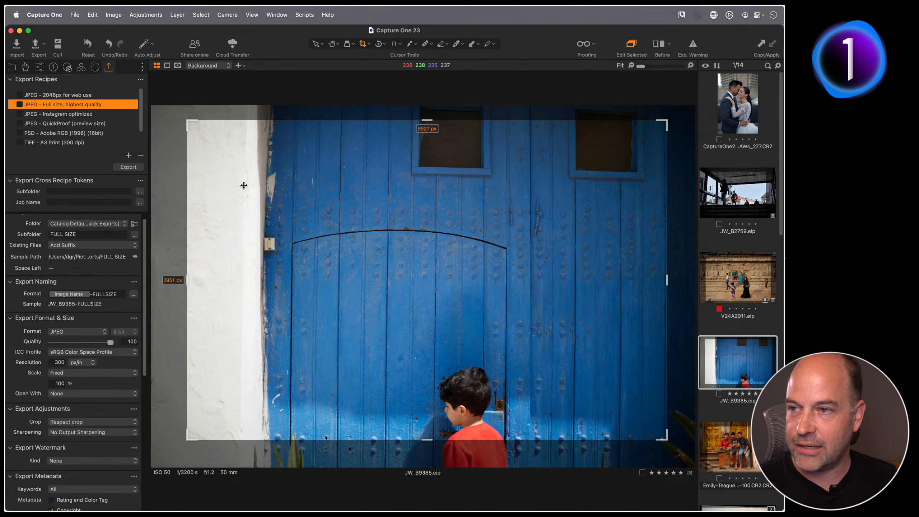
- Try rotating the blue door photo both freehand around its crop and with the Angle setting, finishing at about -2.83
{"action": "left_click", "coordinate": [25, 67]}
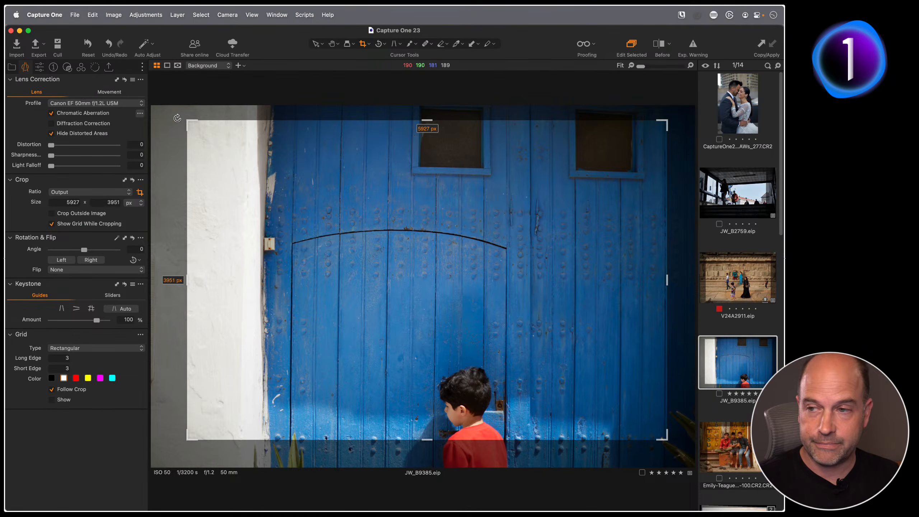
{"action": "left_click_drag", "start_coordinate": [177, 118], "coordinate": [158, 180]}
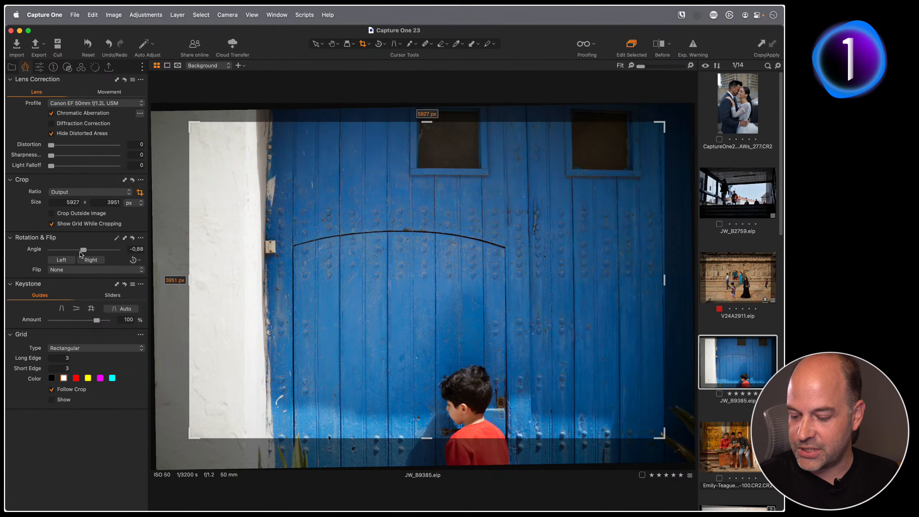
{"action": "left_click_drag", "start_coordinate": [83, 250], "coordinate": [88, 251]}
{"action": "left_click_drag", "start_coordinate": [85, 251], "coordinate": [87, 251]}
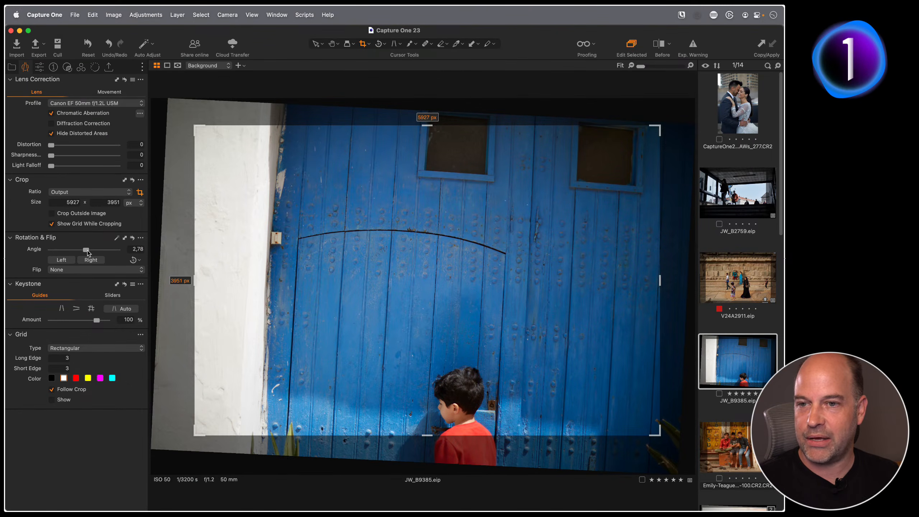
{"action": "left_click", "coordinate": [87, 250]}
{"action": "left_click_drag", "start_coordinate": [184, 100], "coordinate": [171, 130]}
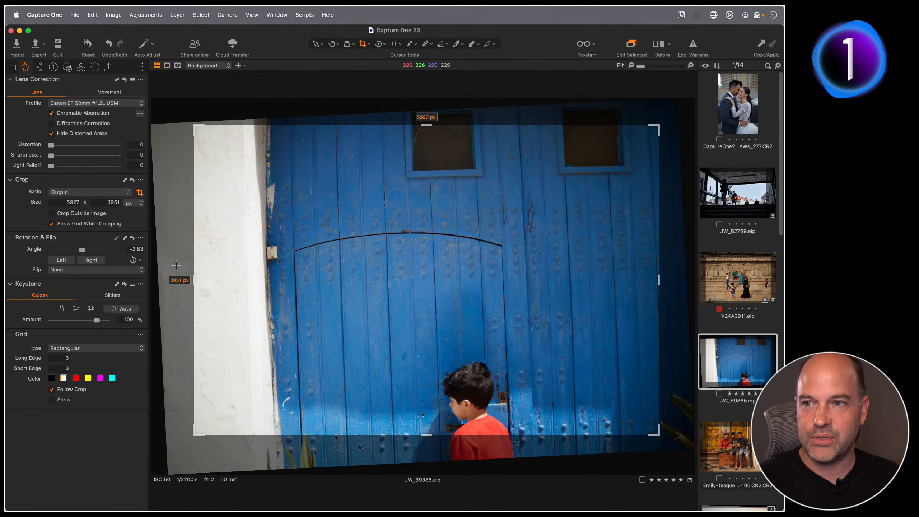
- Browse the collection as a grid and open the houseboat photo DSCF4327.RAF in the viewer
{"action": "key", "text": "g"}
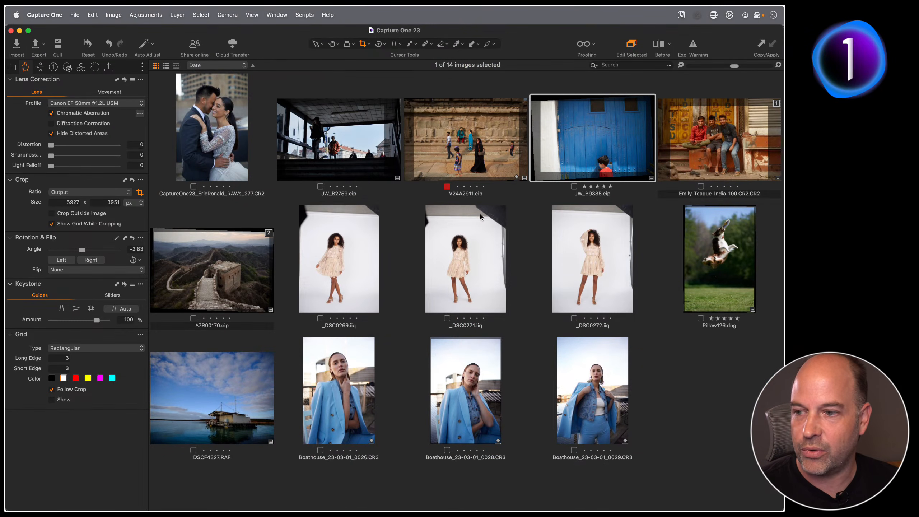
{"action": "left_click", "coordinate": [246, 386]}
{"action": "left_click", "coordinate": [12, 65]}
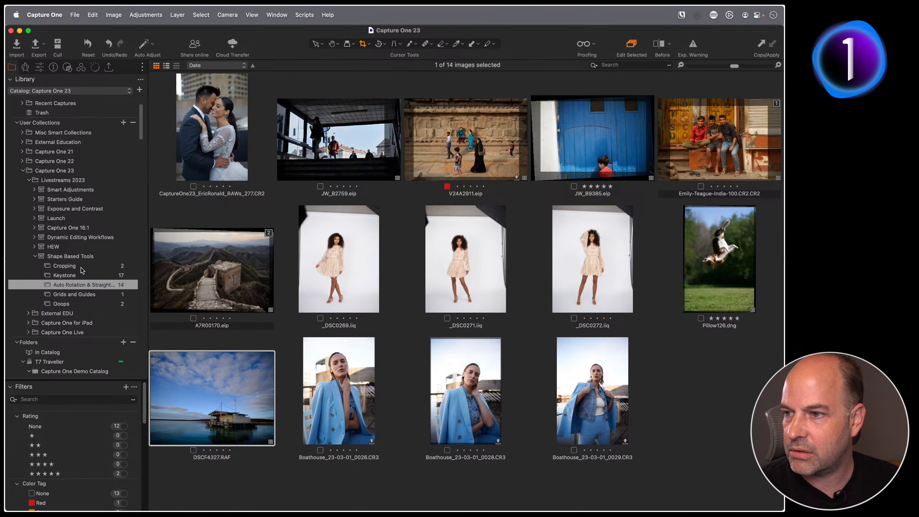
{"action": "double_click", "coordinate": [174, 364]}
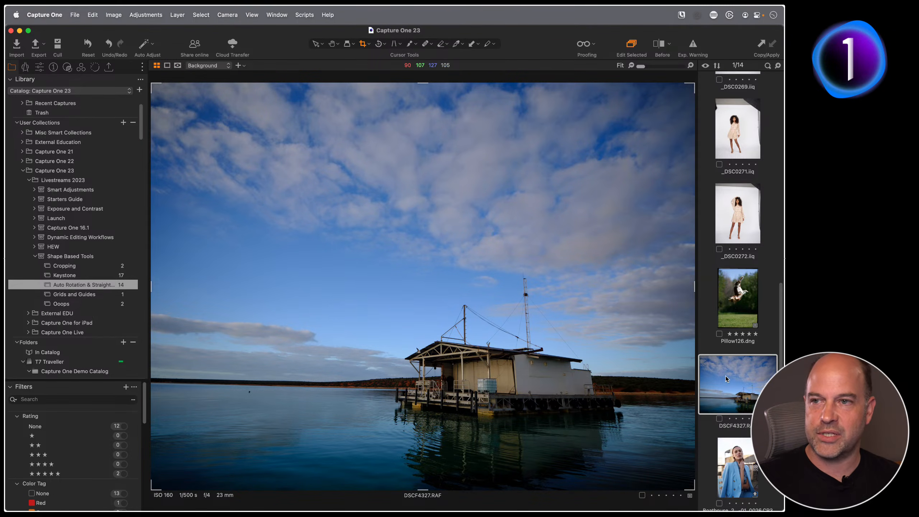
- Straighten the houseboat photo with a line drawn along the full horizon, rotating it to about -1.41
{"action": "left_click", "coordinate": [28, 69]}
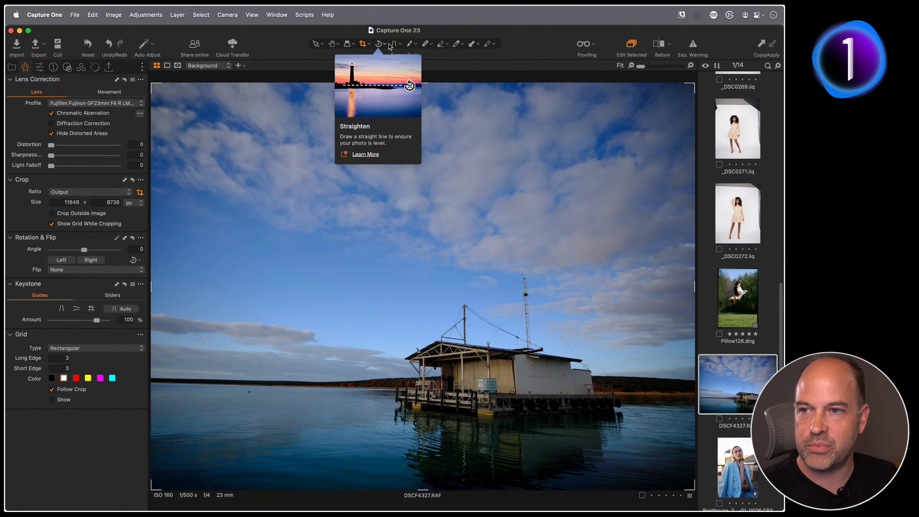
{"action": "left_click", "coordinate": [381, 45]}
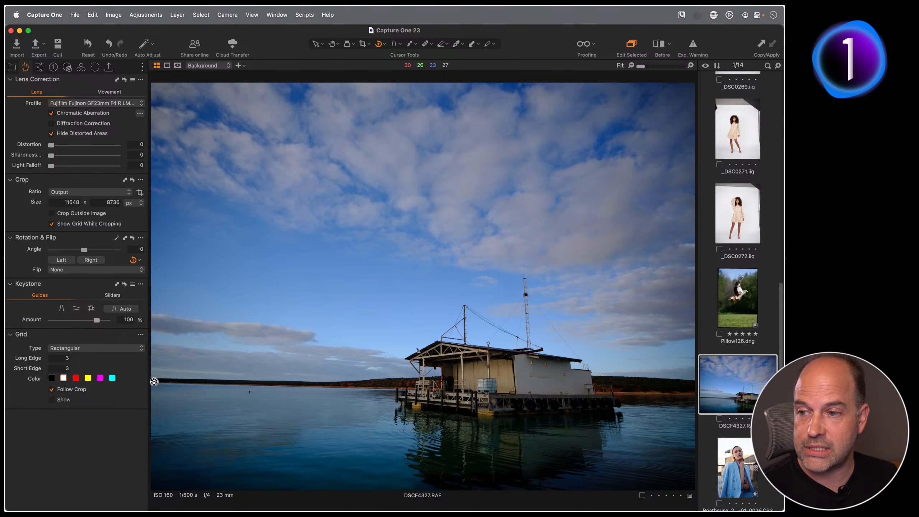
{"action": "left_click_drag", "start_coordinate": [152, 381], "coordinate": [708, 395]}
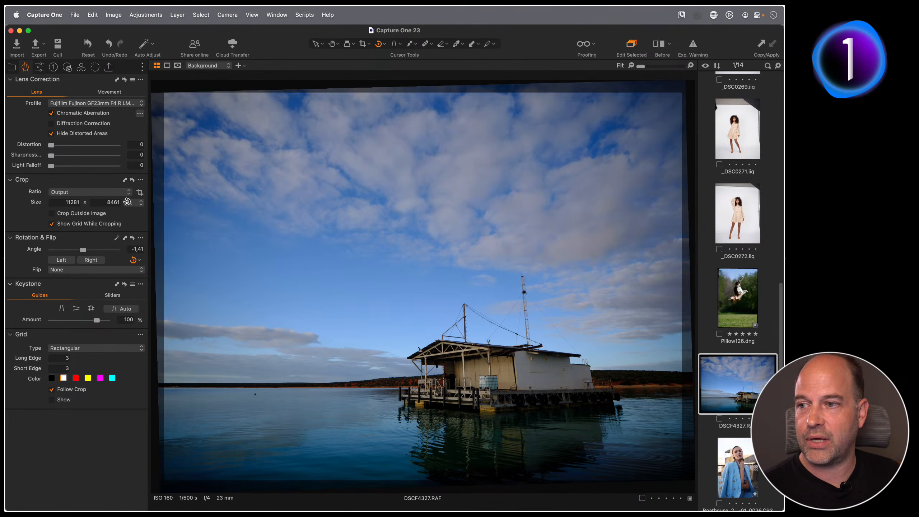
- Fine-tune the houseboat photo's rotation angle in small increments to -1.3
{"action": "left_click", "coordinate": [137, 249]}
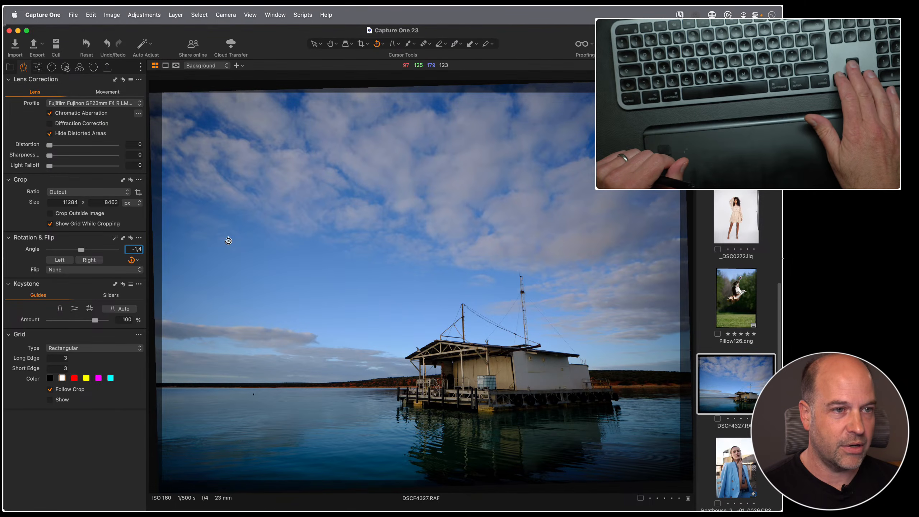
{"action": "key", "text": "Up"}
{"action": "key", "text": "Up"}
{"action": "key", "text": "Up"}
{"action": "key", "text": "Up"}
{"action": "key", "text": "Up"}
{"action": "key", "text": "Up"}
{"action": "key", "text": "Up"}
{"action": "key", "text": "Up"}
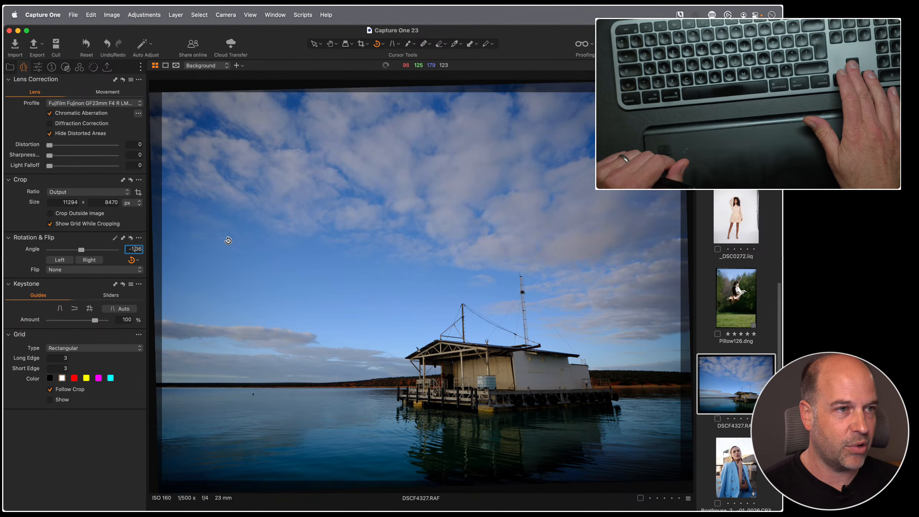
{"action": "key", "text": "Up"}
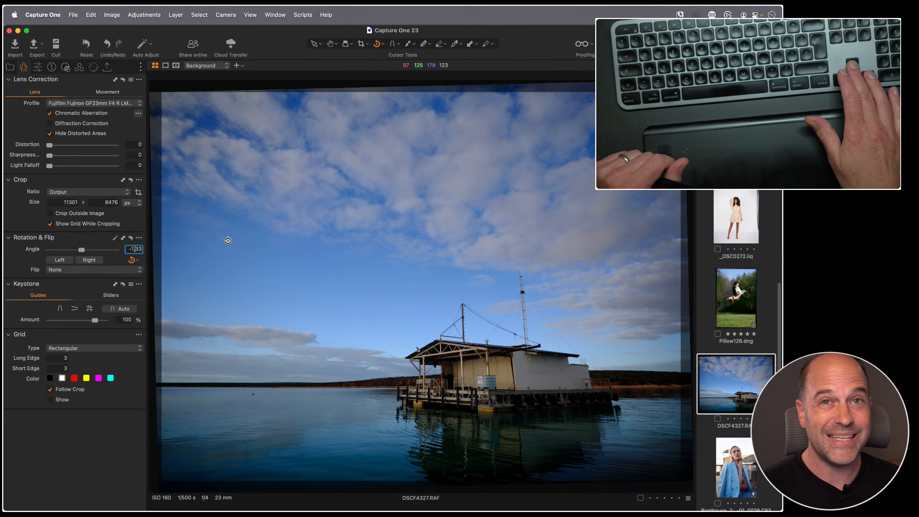
{"action": "key", "text": "Up"}
{"action": "key", "text": "Up"}
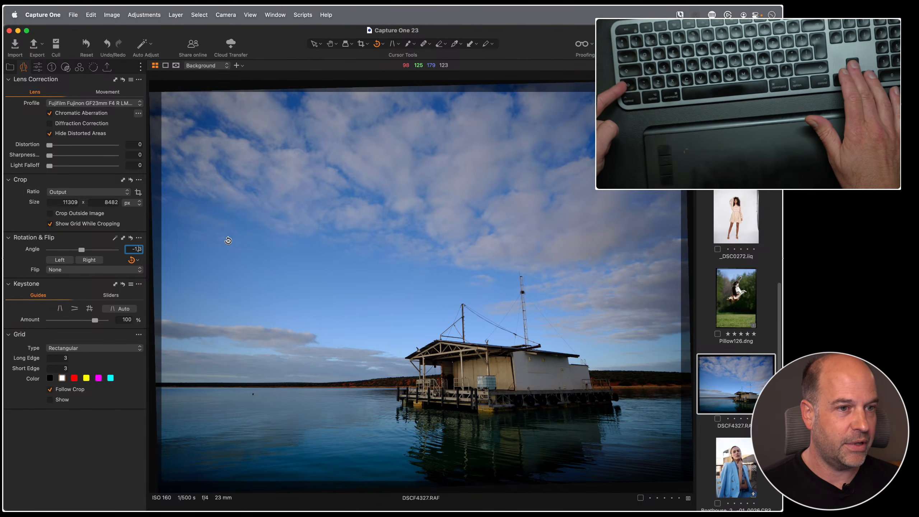
- Step the rotation angle coarsely up to -1 and back, and finish with a fine adjustment to -1.25
{"action": "key", "text": "shift+Up"}
{"action": "key", "text": "shift+Up"}
{"action": "key", "text": "shift+Up"}
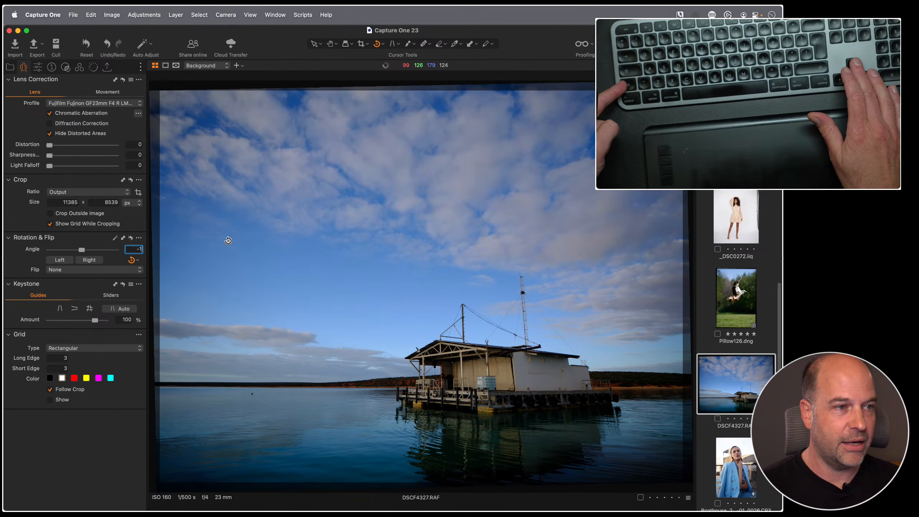
{"action": "key", "text": "shift+Down"}
{"action": "key", "text": "shift+Down"}
{"action": "key", "text": "shift+Down"}
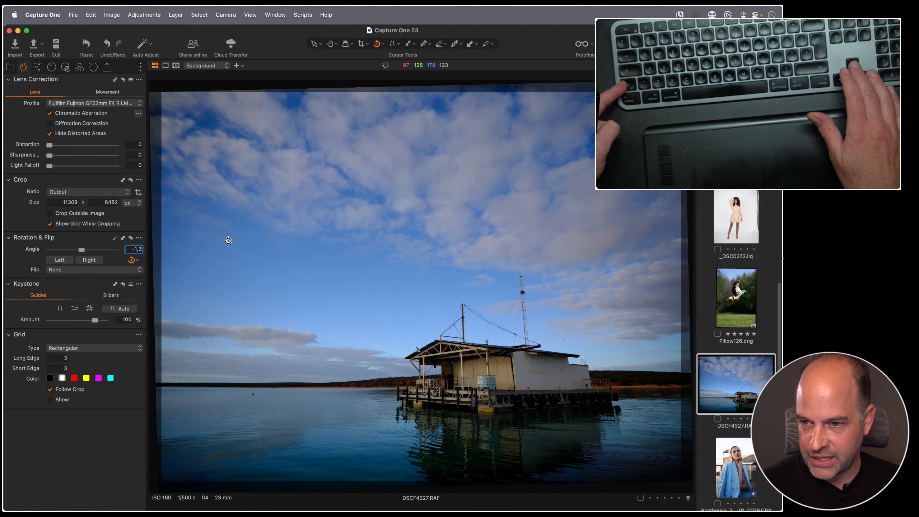
{"action": "key", "text": "Up"}
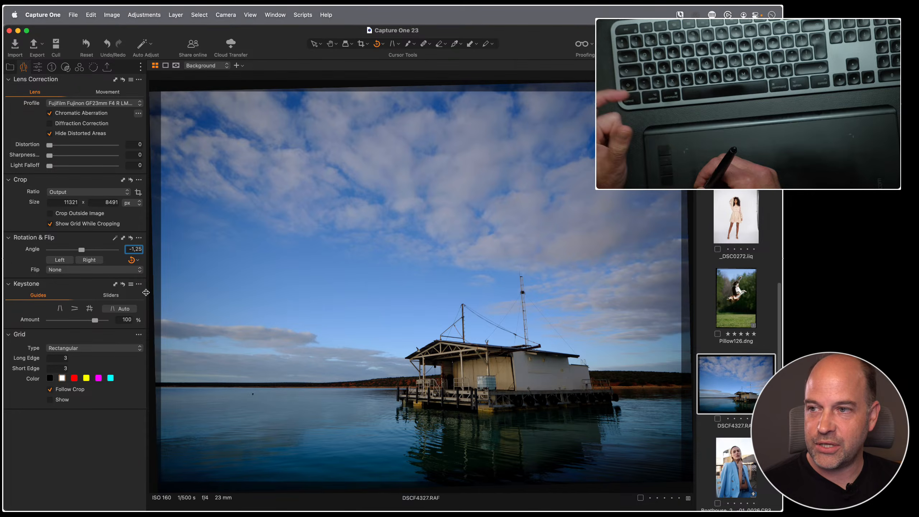
- Reset the adjustments of all images in the collection grid and auto-straighten the whole selection
{"action": "double_click", "coordinate": [703, 279]}
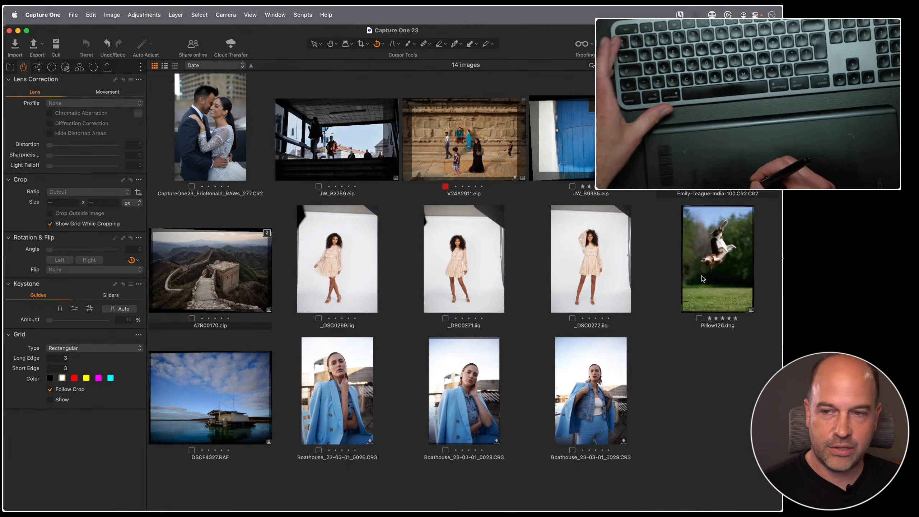
{"action": "key", "text": "super+a"}
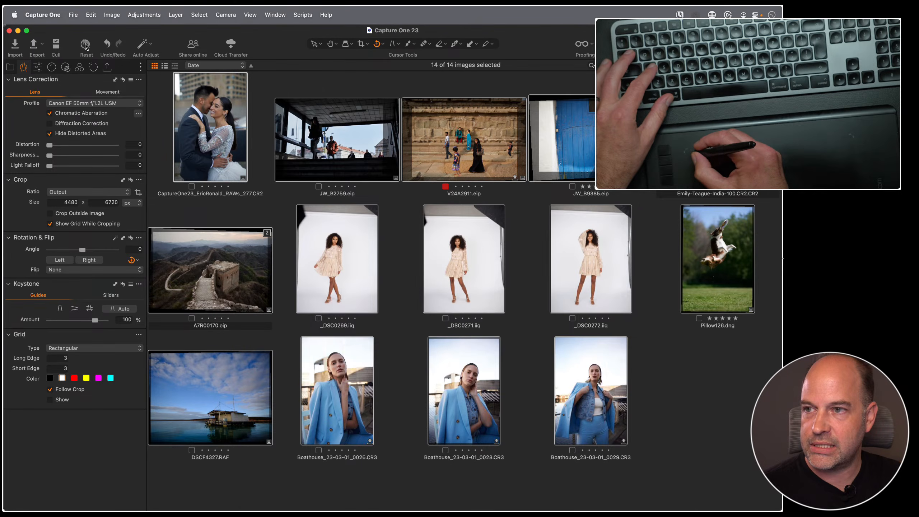
{"action": "left_click", "coordinate": [85, 45]}
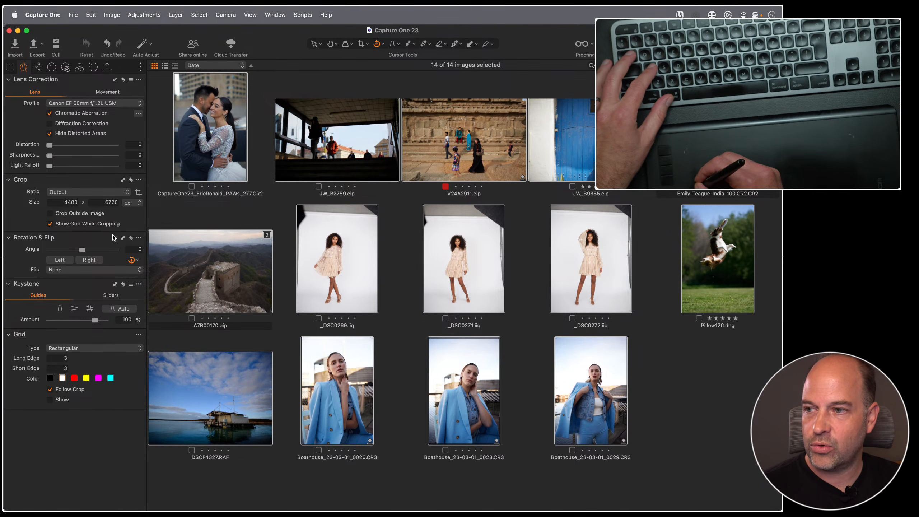
{"action": "key", "text": "ctrl+space"}
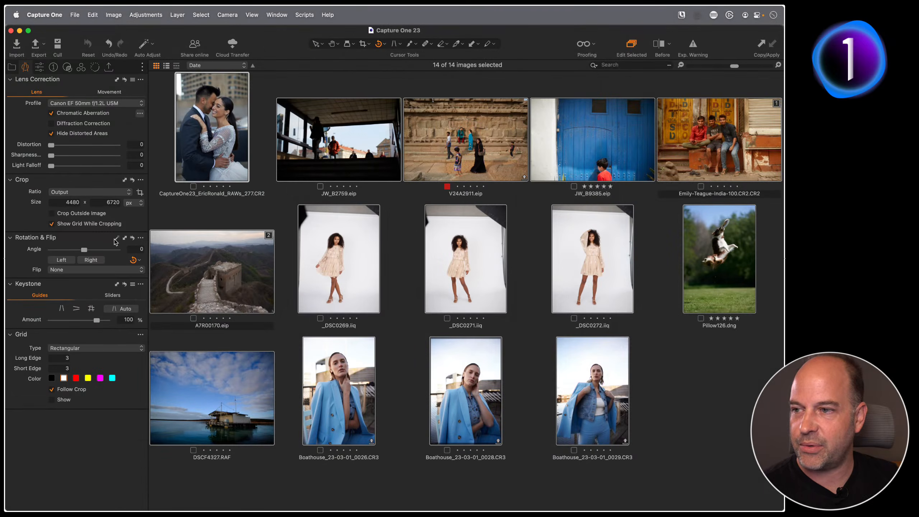
{"action": "left_click", "coordinate": [116, 240]}
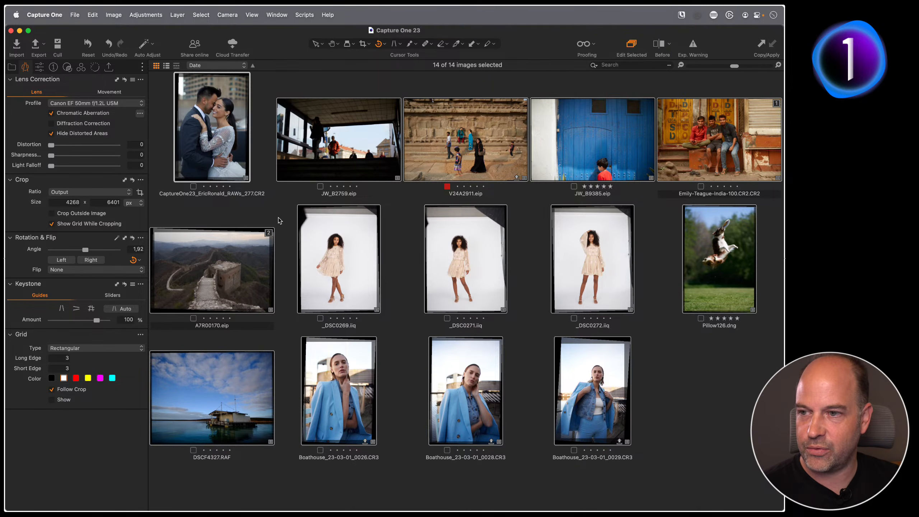
- Open the houseboat photo DSCF4327.RAF on its own and fine-tune its rotation angle in small increments to -1.14
{"action": "left_click", "coordinate": [292, 368]}
{"action": "double_click", "coordinate": [249, 383]}
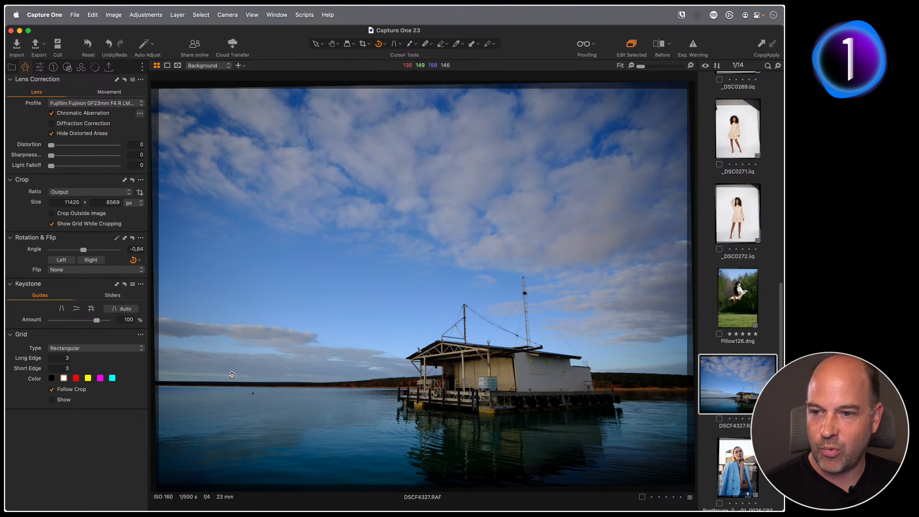
{"action": "left_click", "coordinate": [134, 250]}
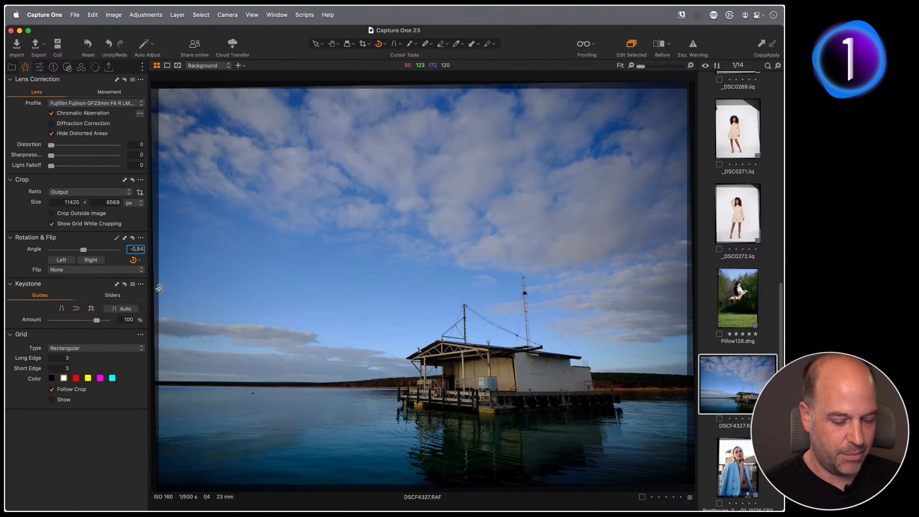
{"action": "key", "text": "Up"}
{"action": "key", "text": "Down"}
{"action": "key", "text": "Down"}
{"action": "key", "text": "Down"}
{"action": "key", "text": "Down"}
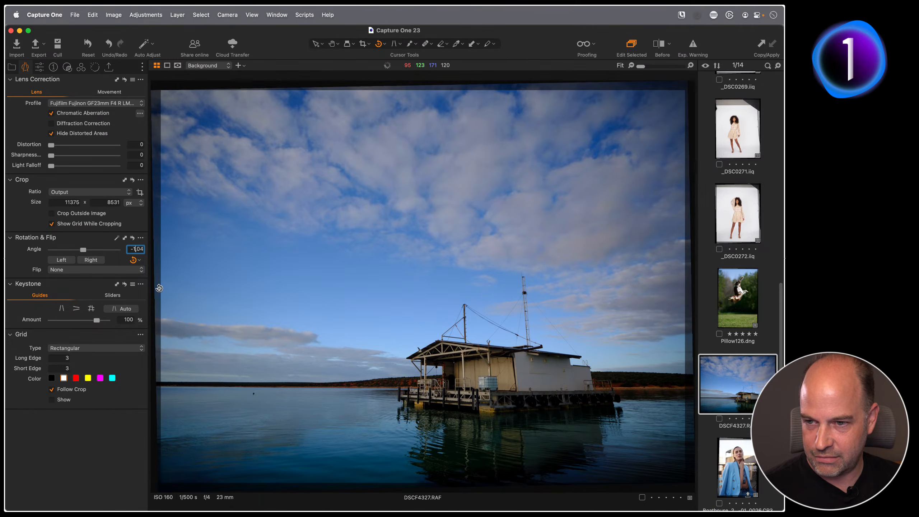
{"action": "key", "text": "Down"}
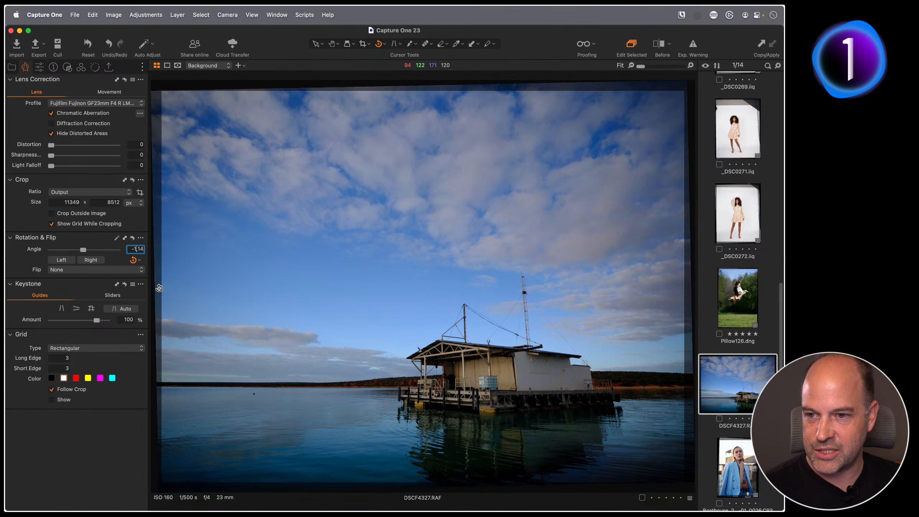
- Apply automatic keystone correction to the houseboat photo and return to the grid of the collection
{"action": "left_click", "coordinate": [121, 308]}
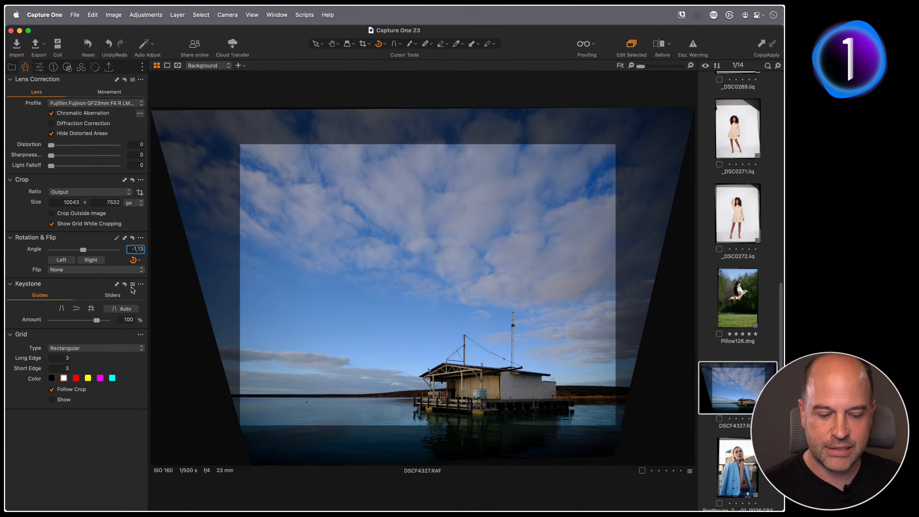
{"action": "key", "text": "Escape"}
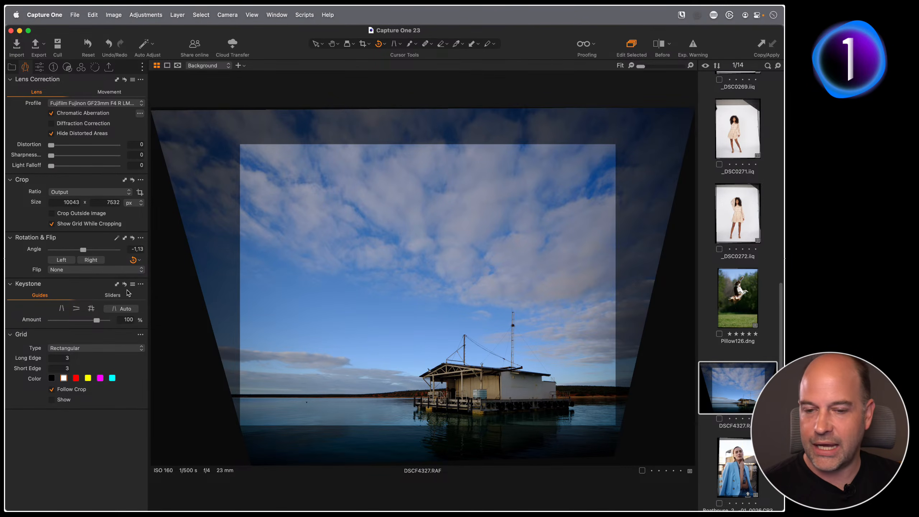
{"action": "key", "text": "section"}
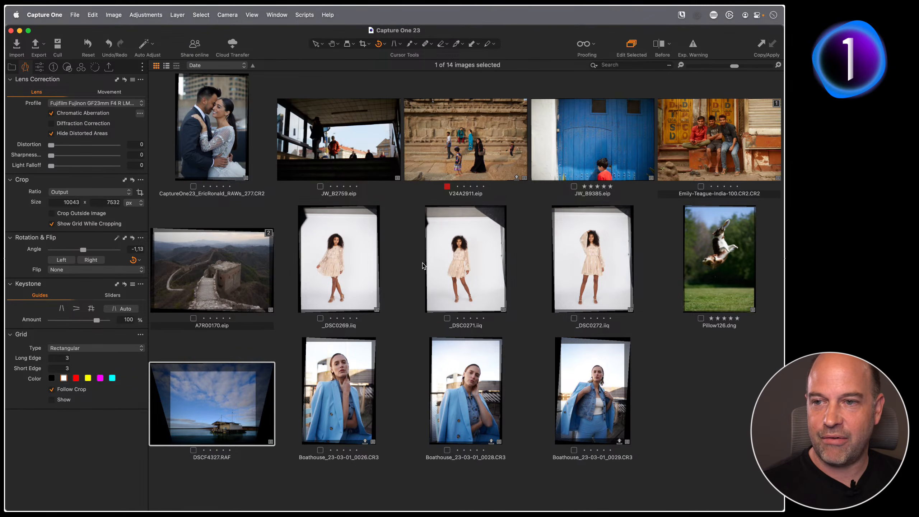
- View _DSC0269, _DSC0271 and _DSC0272 together, reset their adjustments, auto-straighten all three and return to the grid
{"action": "left_click", "coordinate": [351, 270]}
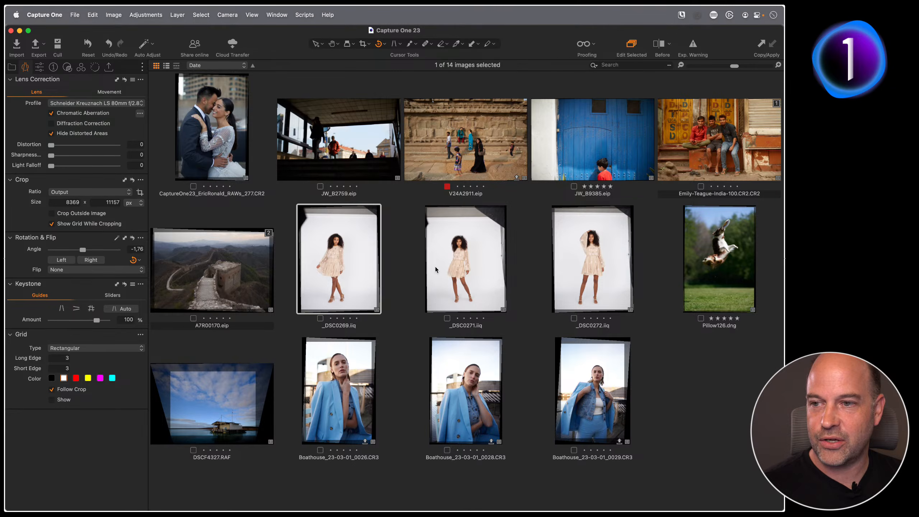
{"action": "left_click", "coordinate": [575, 262], "text": "shift"}
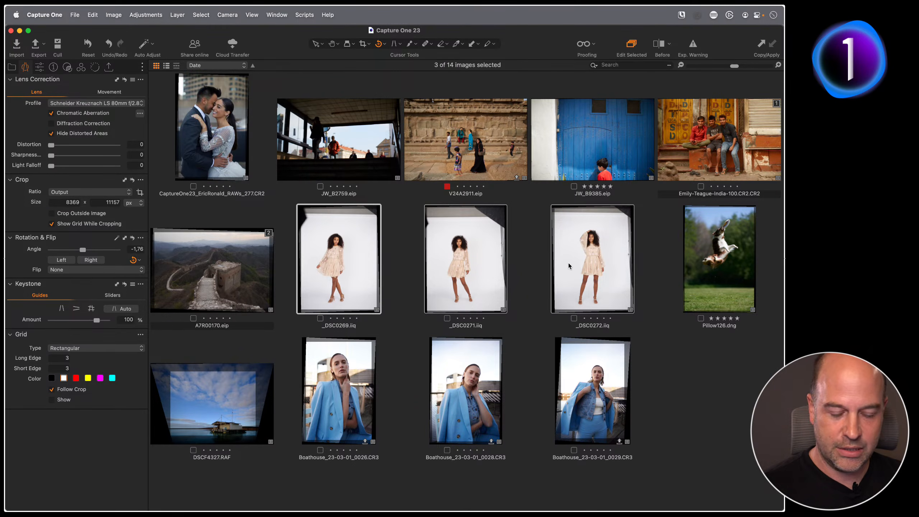
{"action": "key", "text": "super+alt+v"}
{"action": "key", "text": "super+r"}
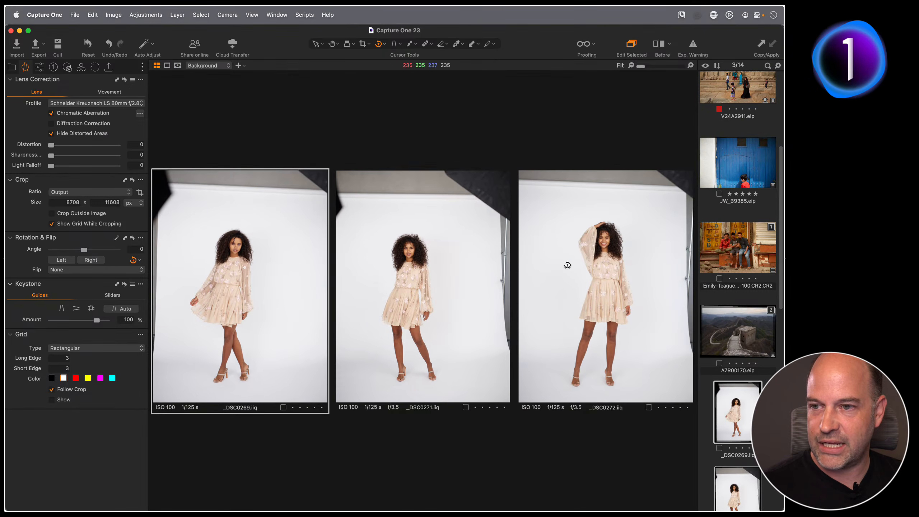
{"action": "left_click", "coordinate": [116, 240]}
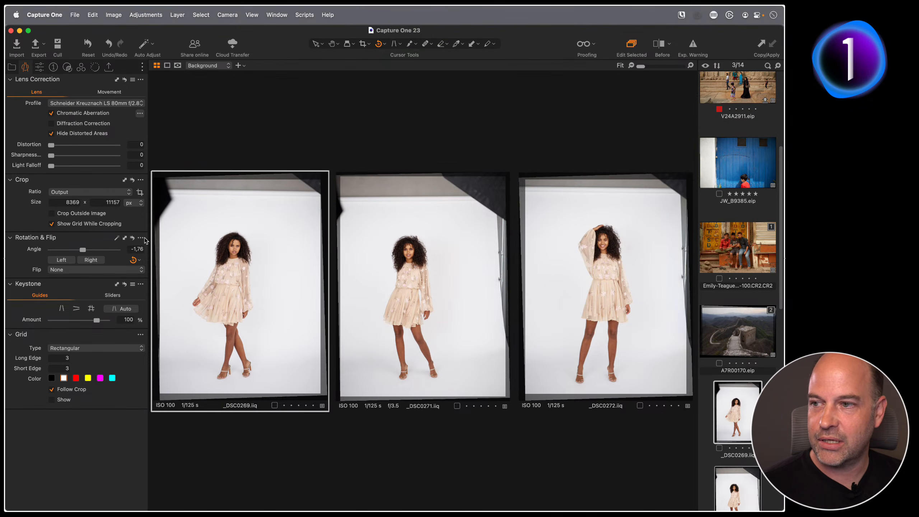
{"action": "left_click", "coordinate": [131, 240]}
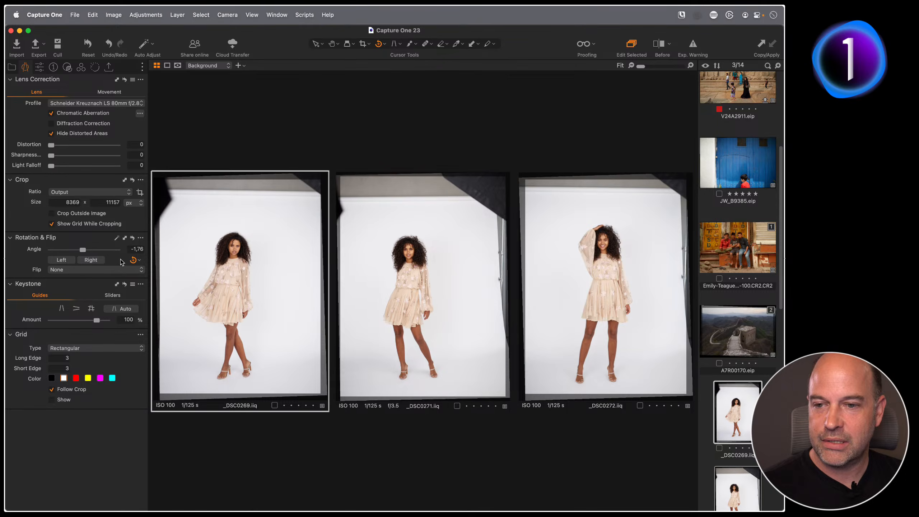
{"action": "key", "text": "alt+super+v"}
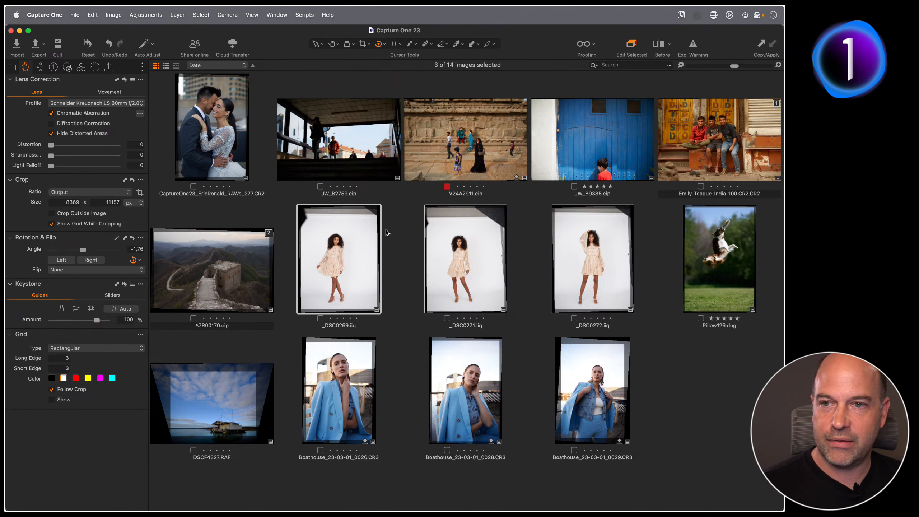
- Open the jumping dog photo Pillow126.dng, reset its rotation and auto-straighten it again before returning to the grid
{"action": "double_click", "coordinate": [685, 246]}
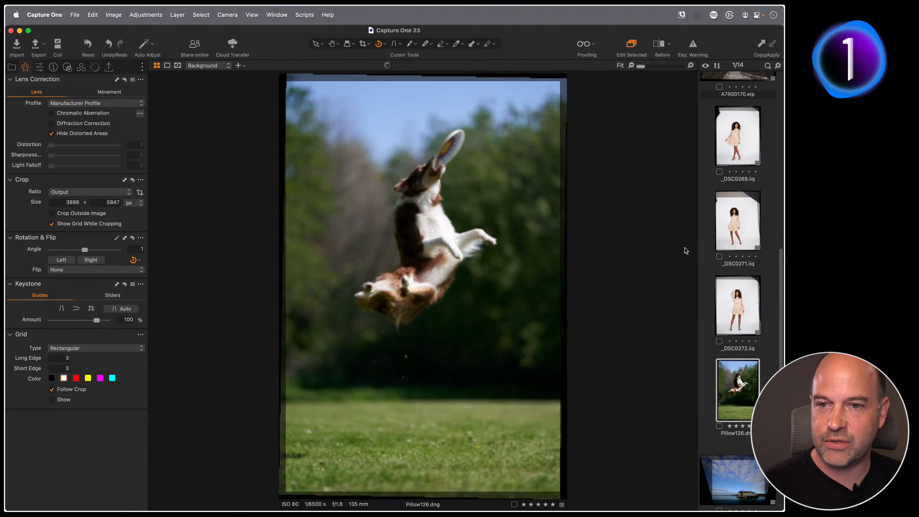
{"action": "left_click", "coordinate": [132, 238]}
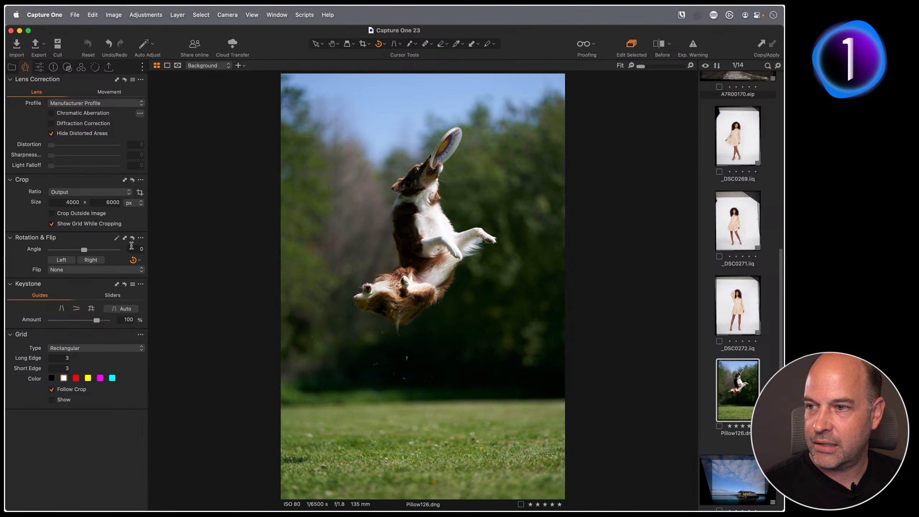
{"action": "left_click", "coordinate": [117, 239]}
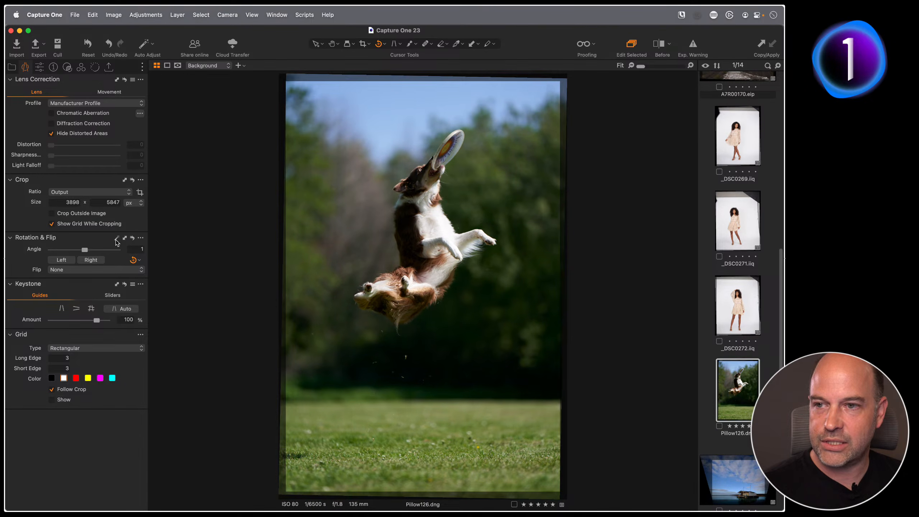
{"action": "key", "text": "alt+super+v"}
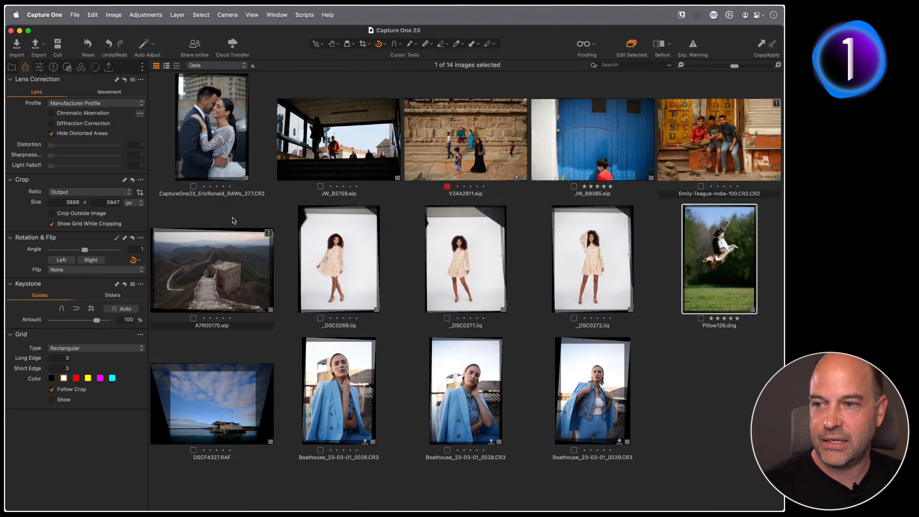
- Open the Great Wall photo A7R00170.eip, reset its rotation and auto-straighten it again before returning to the grid
{"action": "double_click", "coordinate": [228, 264]}
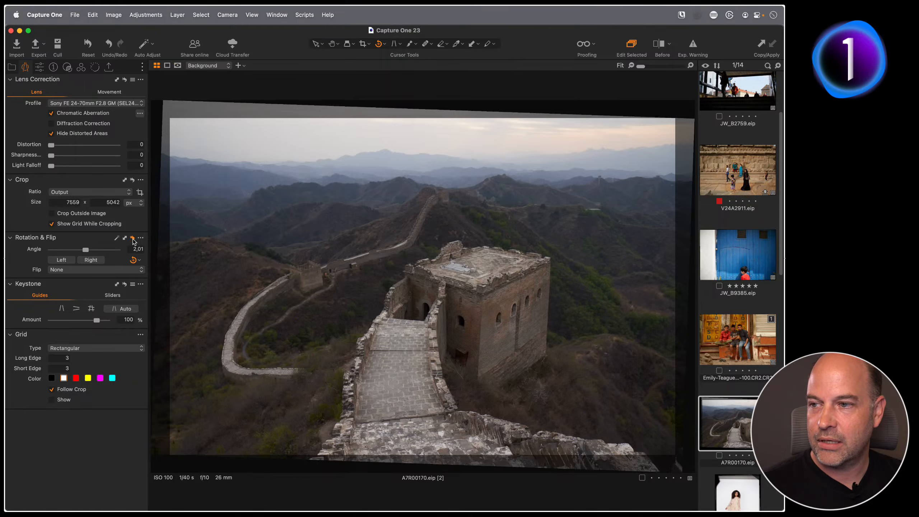
{"action": "left_click", "coordinate": [133, 238]}
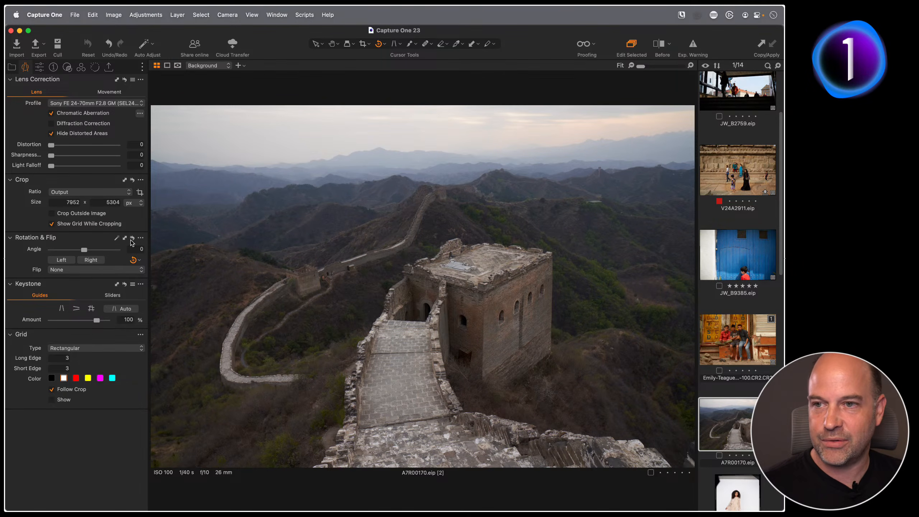
{"action": "left_click", "coordinate": [117, 238]}
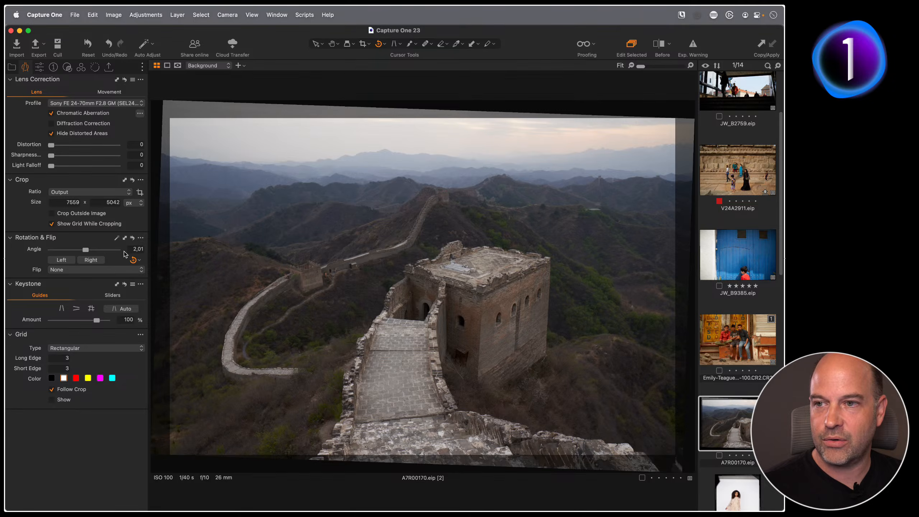
{"action": "key", "text": "super+alt+v"}
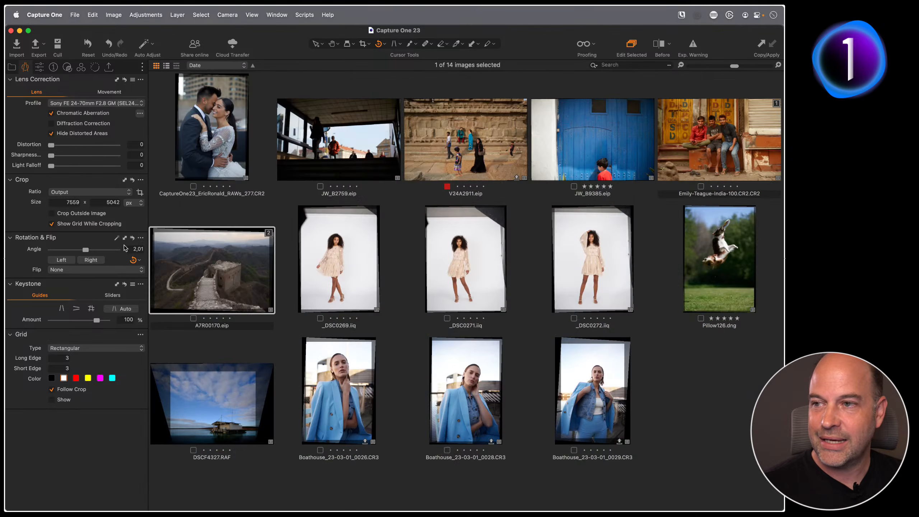
- Open the waterfall photo Iceland-22-06-12-0846.eip from the Ooops collection in the viewer with the shape tools shown
{"action": "left_click", "coordinate": [12, 67]}
{"action": "left_click", "coordinate": [73, 303]}
{"action": "left_click", "coordinate": [359, 160]}
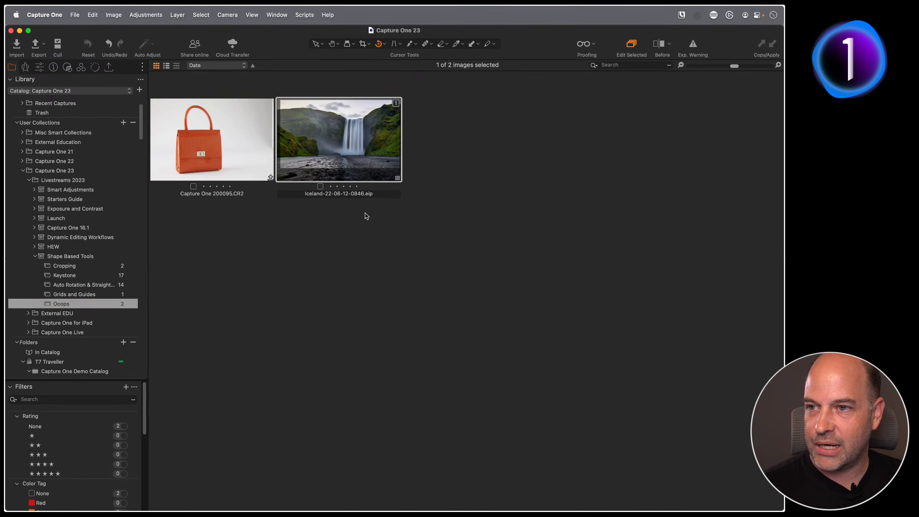
{"action": "key", "text": "super+alt+v"}
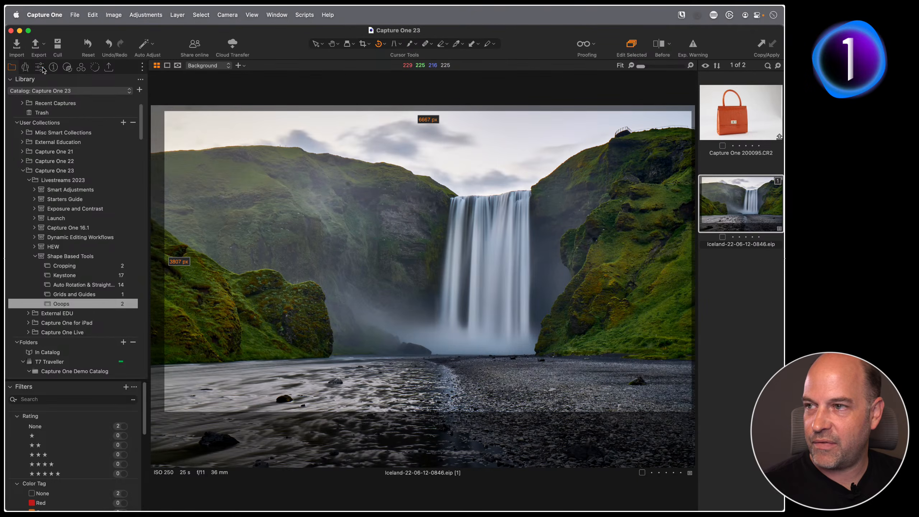
{"action": "left_click", "coordinate": [43, 70]}
{"action": "left_click", "coordinate": [26, 67]}
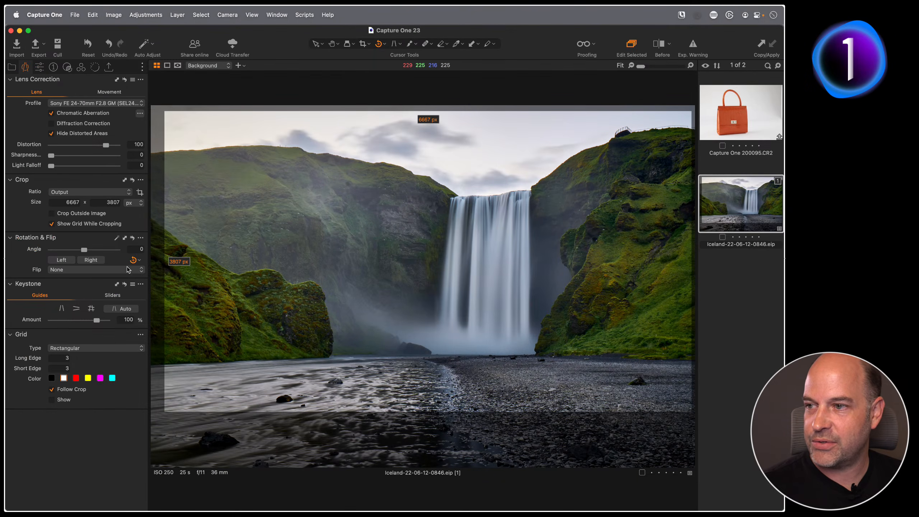
- Try auto-straightening the waterfall photo and reset its rotation
{"action": "left_click", "coordinate": [116, 238]}
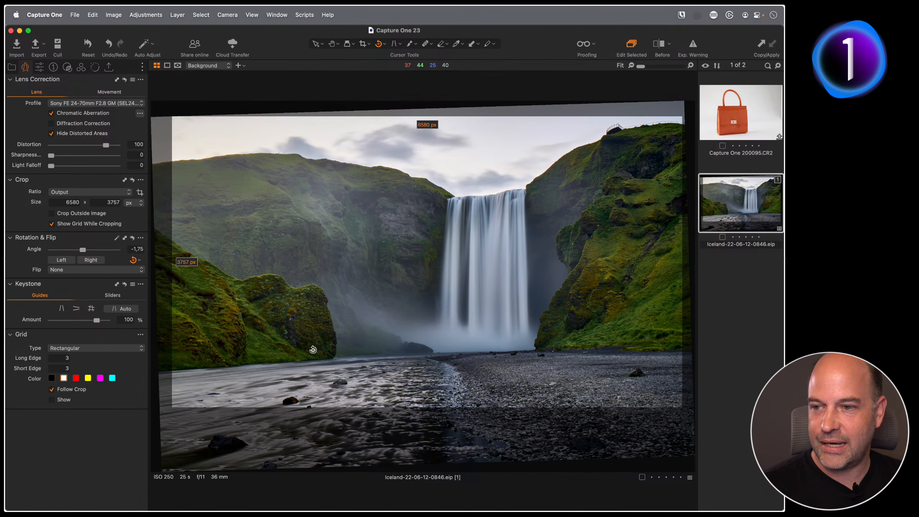
{"action": "left_click", "coordinate": [132, 238]}
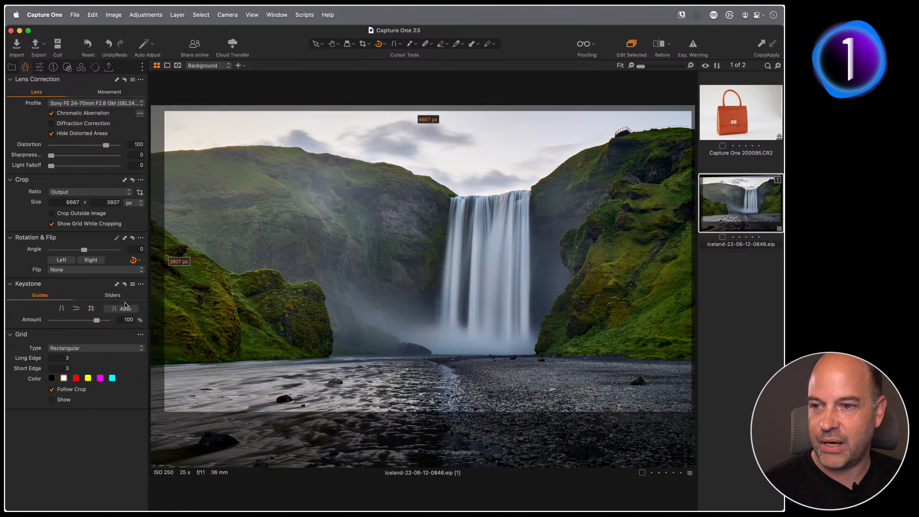
- Return to the grid and reopen the Auto Rotation & Straightening collection from the library
{"action": "key", "text": "g"}
{"action": "left_click", "coordinate": [12, 67]}
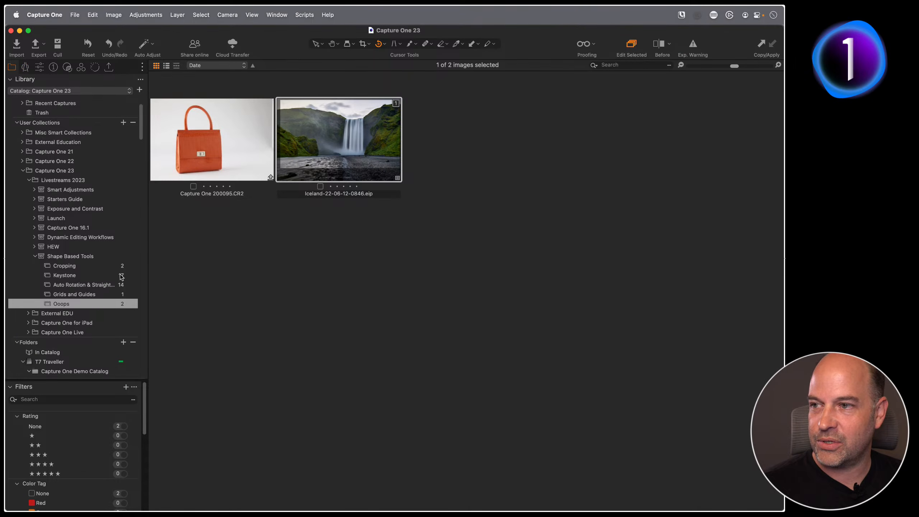
{"action": "left_click", "coordinate": [77, 286]}
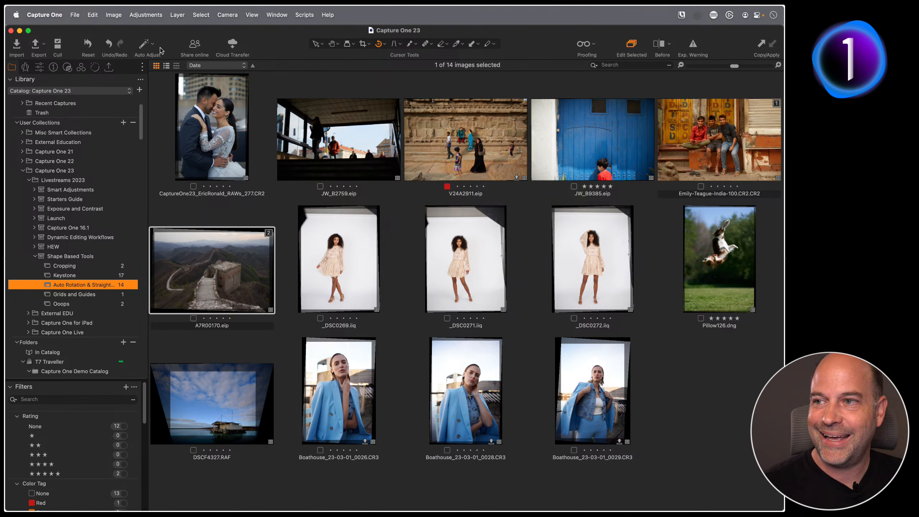
{"action": "key", "text": "F1"}
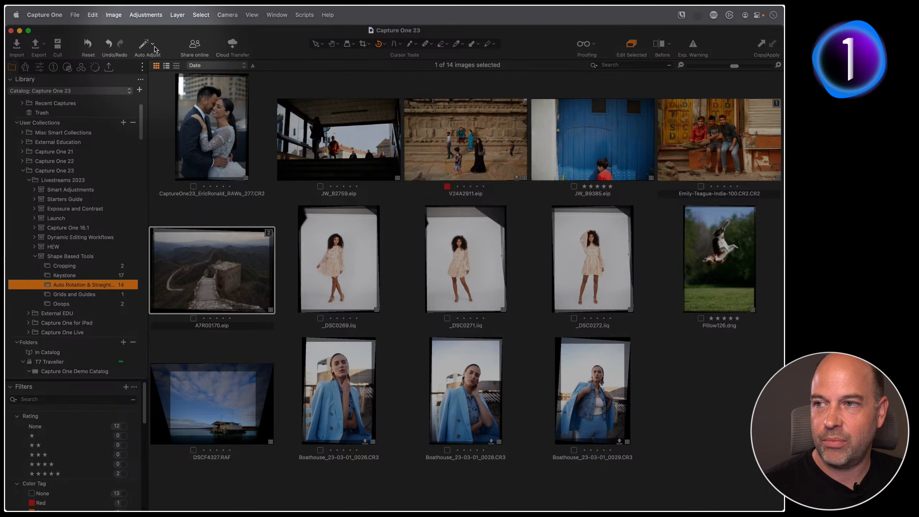
{"action": "key", "text": "F1"}
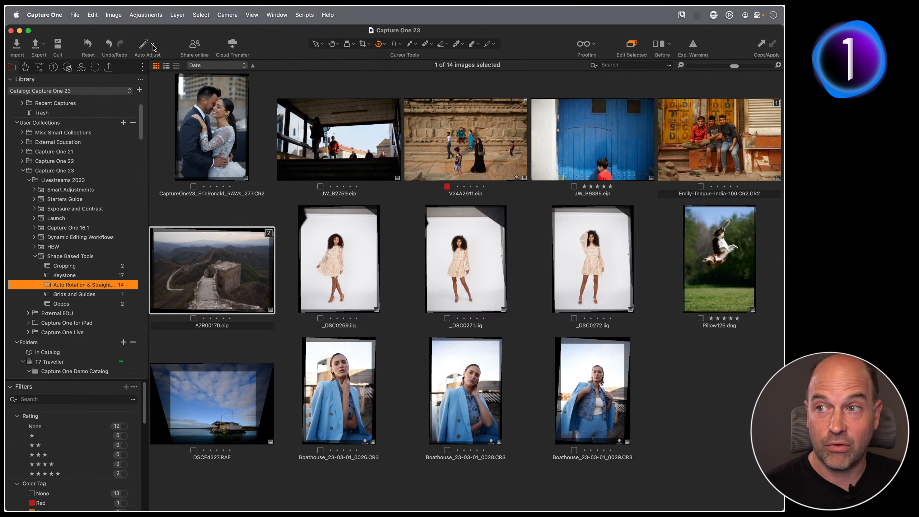
- Try adding White Balance and Exposure to the auto adjustments, switch both off again and leave the settings
{"action": "left_click", "coordinate": [153, 45]}
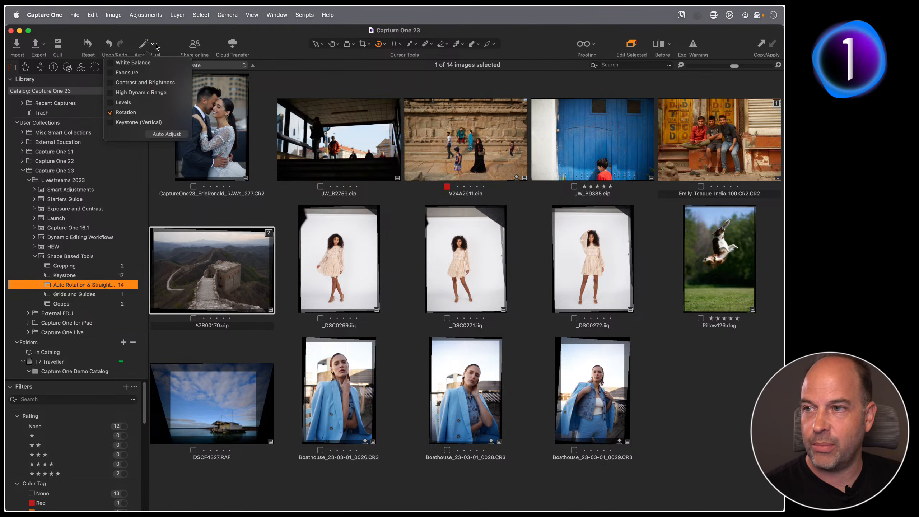
{"action": "left_click", "coordinate": [110, 62]}
{"action": "left_click", "coordinate": [110, 72]}
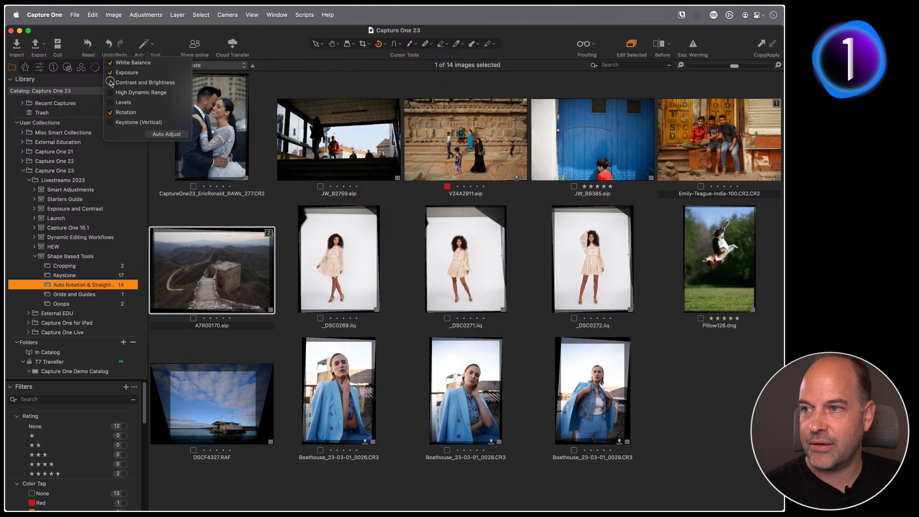
{"action": "left_click", "coordinate": [110, 73]}
{"action": "left_click", "coordinate": [109, 62]}
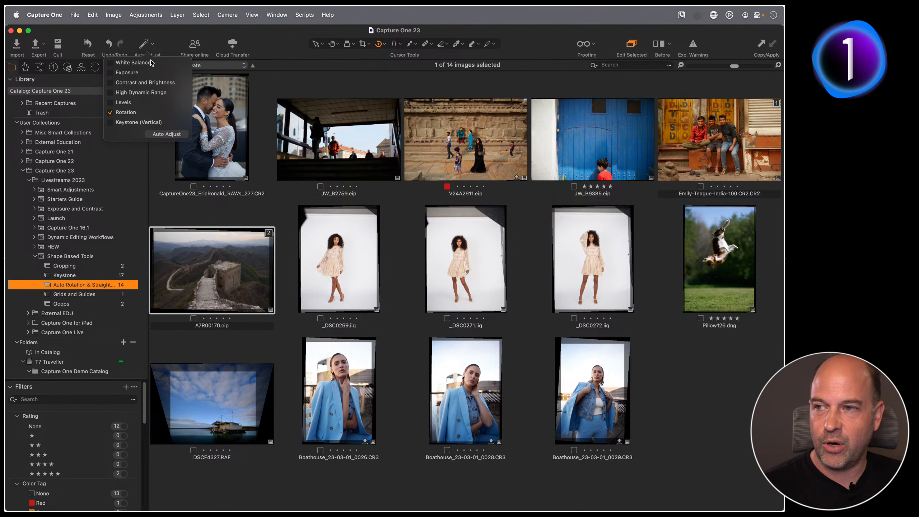
{"action": "left_click", "coordinate": [675, 378]}
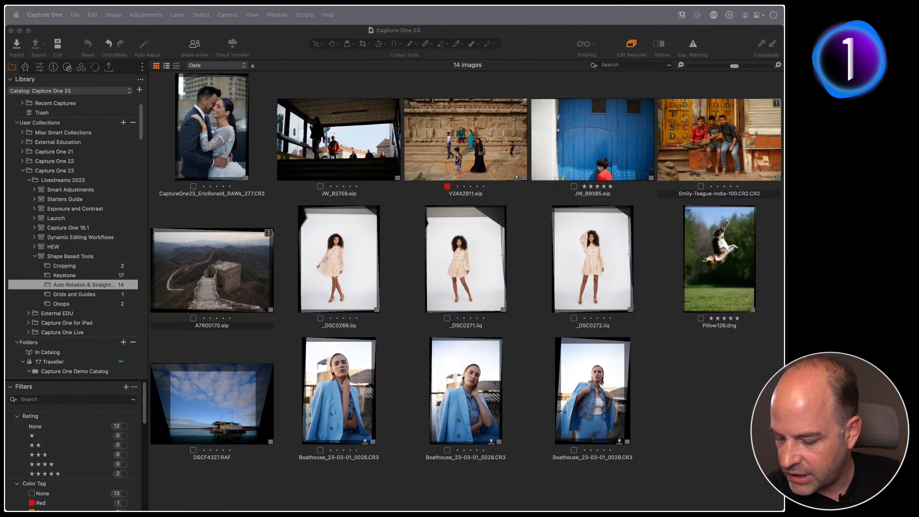
- Open the dessert photo Nordic Dessert_0050.NEF from the Grids and Guides collection in the viewer
{"action": "left_click", "coordinate": [27, 69]}
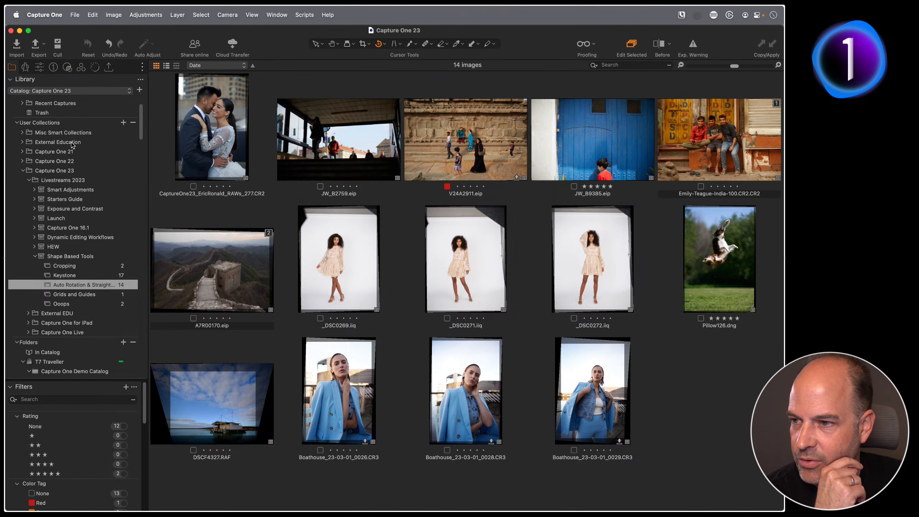
{"action": "left_click", "coordinate": [25, 67]}
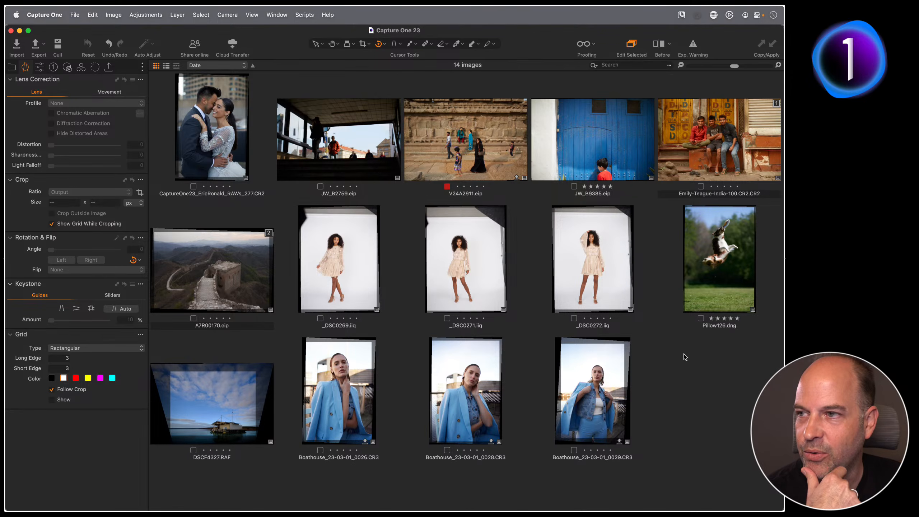
{"action": "left_click", "coordinate": [12, 67]}
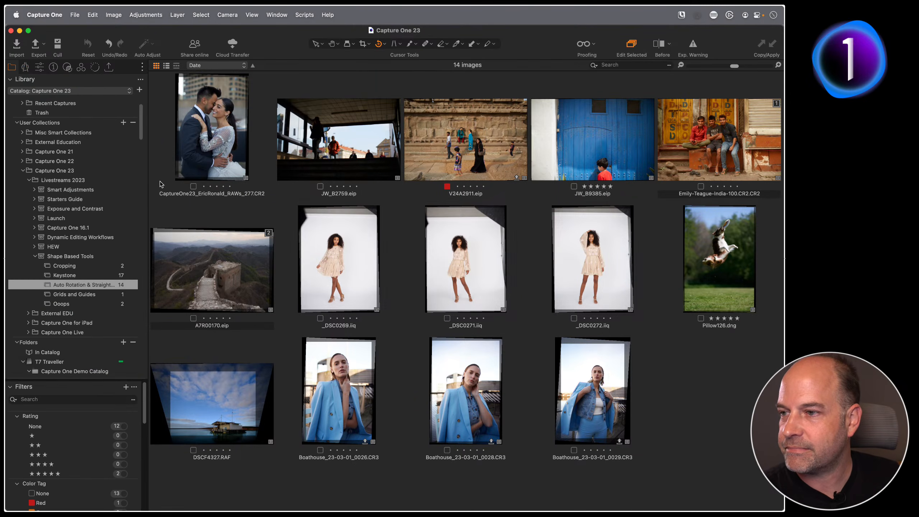
{"action": "left_click", "coordinate": [89, 295]}
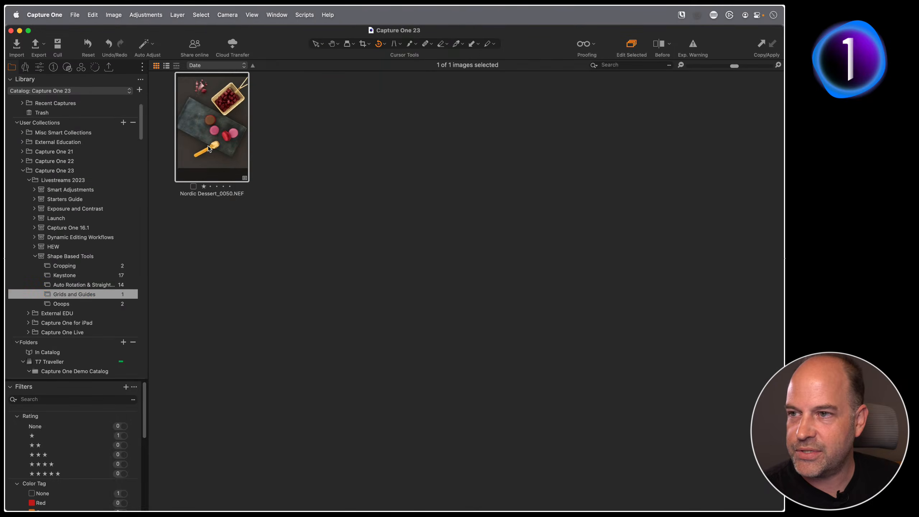
{"action": "double_click", "coordinate": [217, 161]}
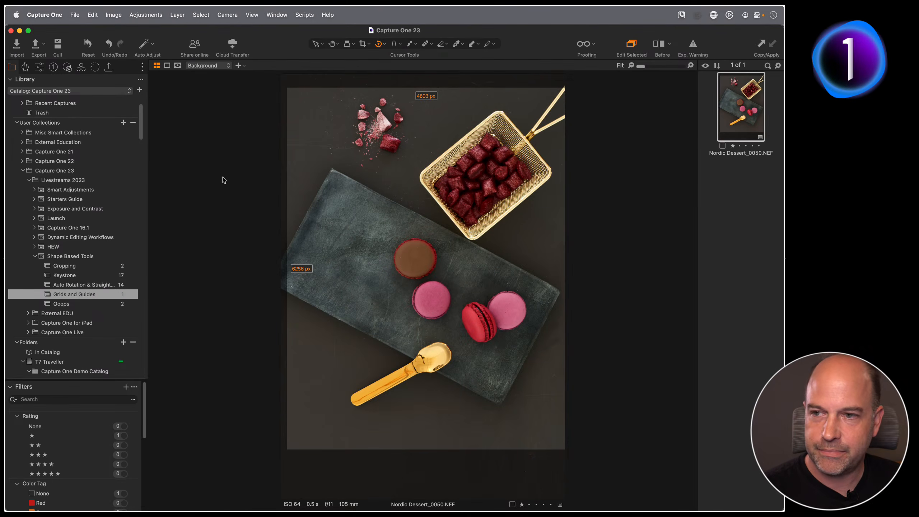
- Reset the dessert photo's crop and leave the Crop tool
{"action": "key", "text": "c"}
{"action": "right_click", "coordinate": [486, 229]}
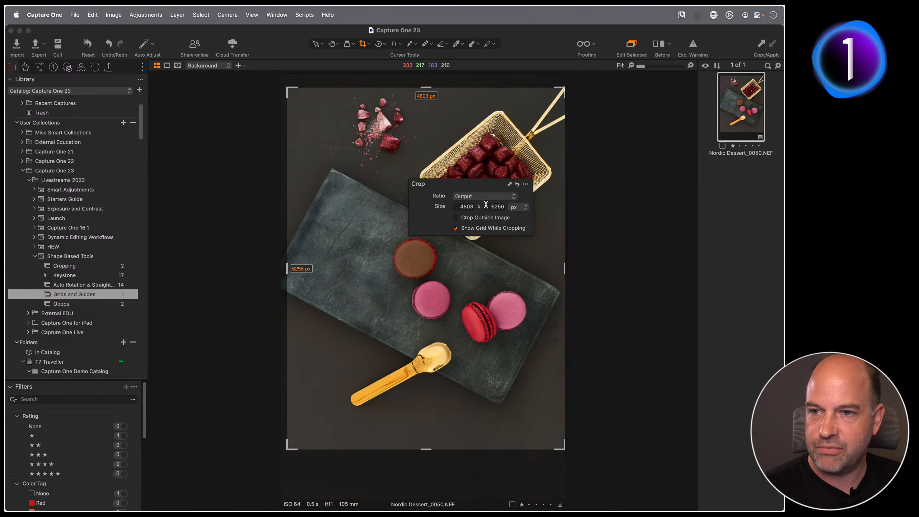
{"action": "left_click", "coordinate": [516, 182]}
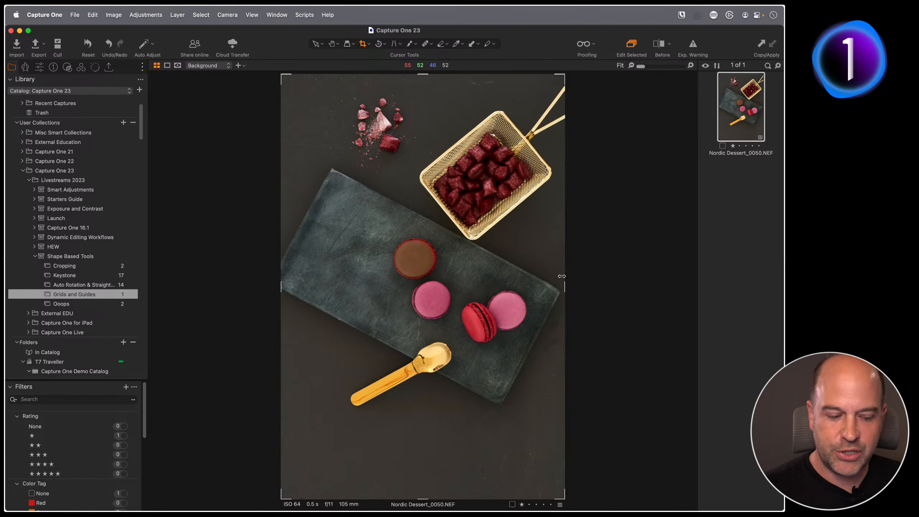
{"action": "key", "text": "h"}
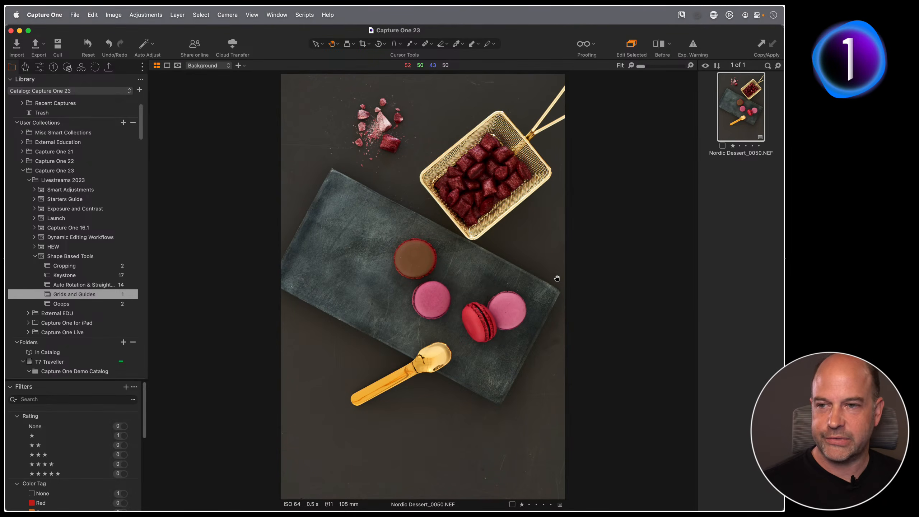
- Show the shape tools and check which rotation commands the adjustments offer
{"action": "left_click", "coordinate": [25, 67]}
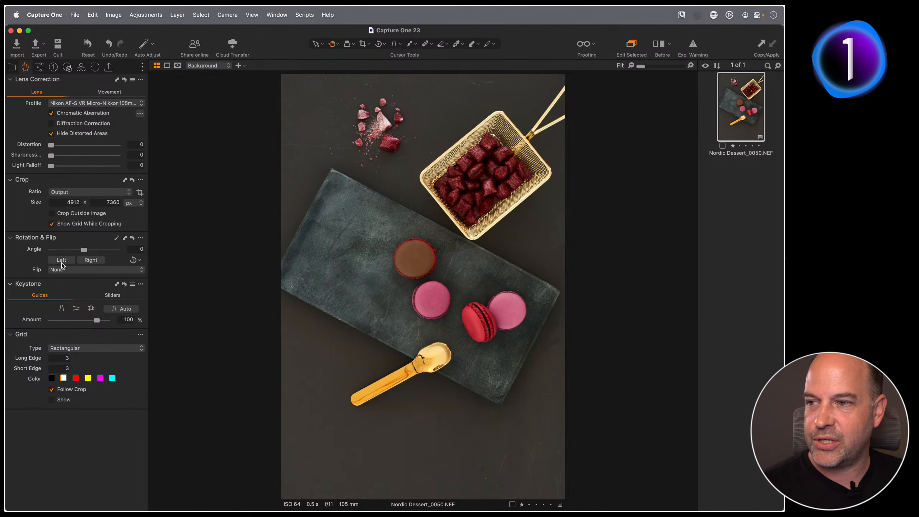
{"action": "left_click", "coordinate": [148, 14]}
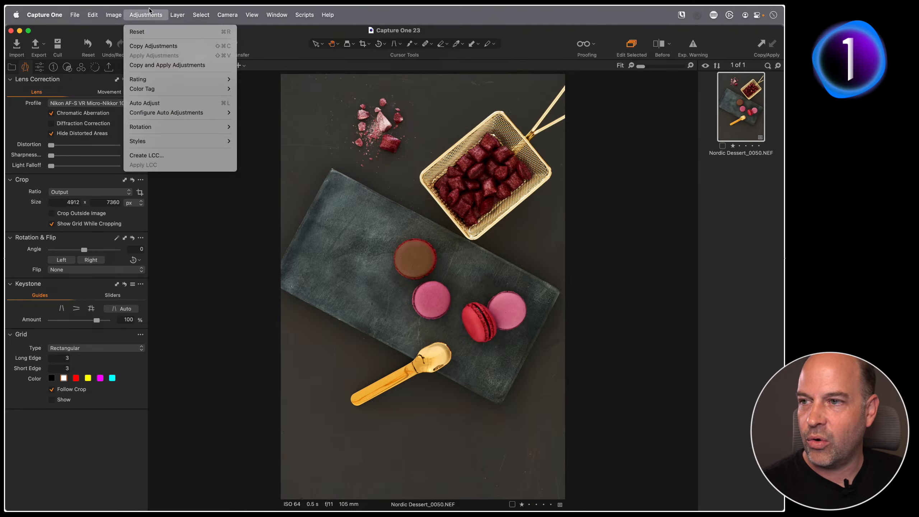
{"action": "mouse_move", "coordinate": [183, 126]}
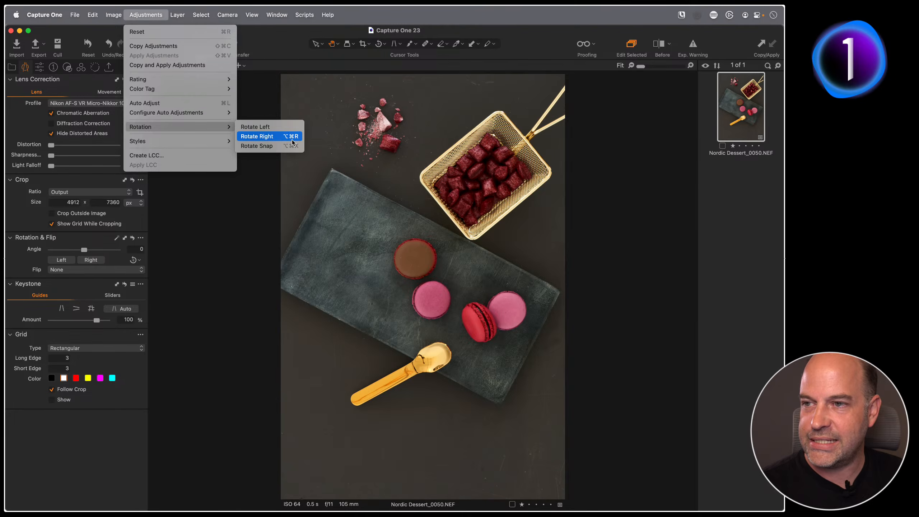
{"action": "left_click", "coordinate": [234, 221]}
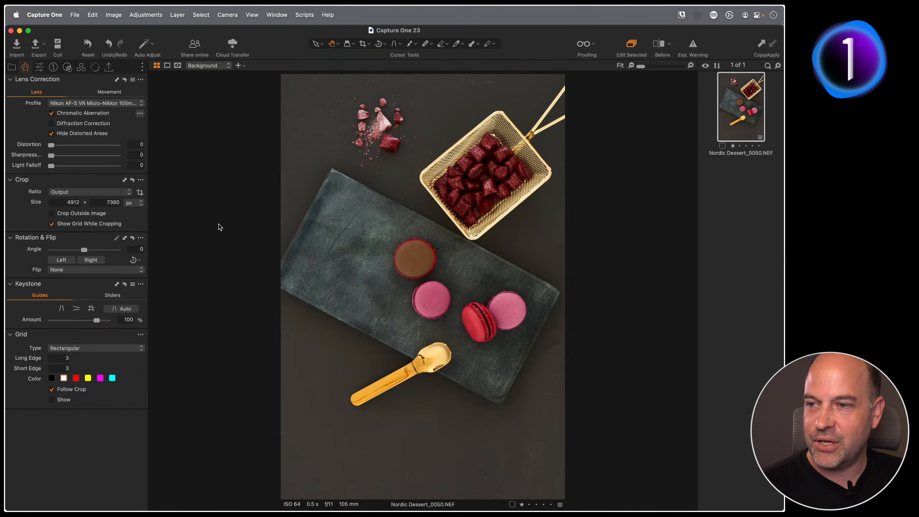
- Try the 90-degree rotations left and right, leaving the dessert photo turned 90 degrees right from its original orientation
{"action": "left_click", "coordinate": [64, 260]}
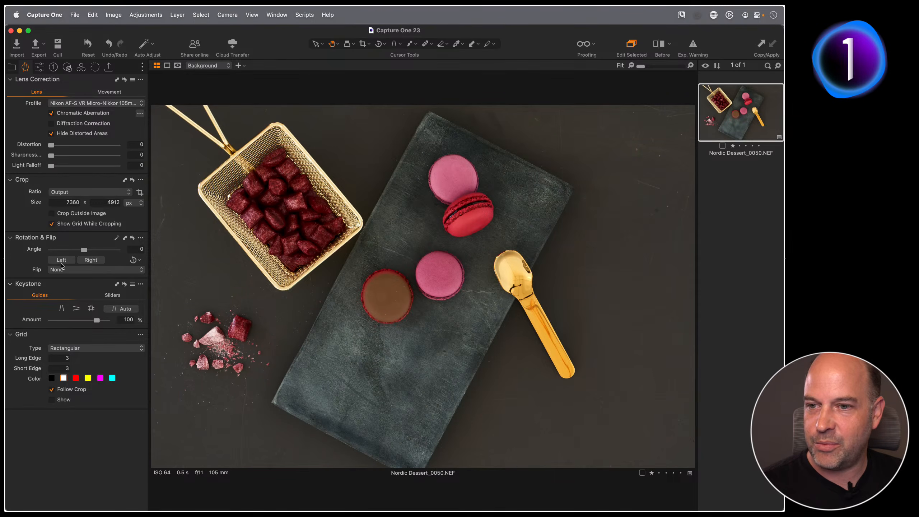
{"action": "left_click", "coordinate": [88, 261]}
{"action": "left_click", "coordinate": [89, 261]}
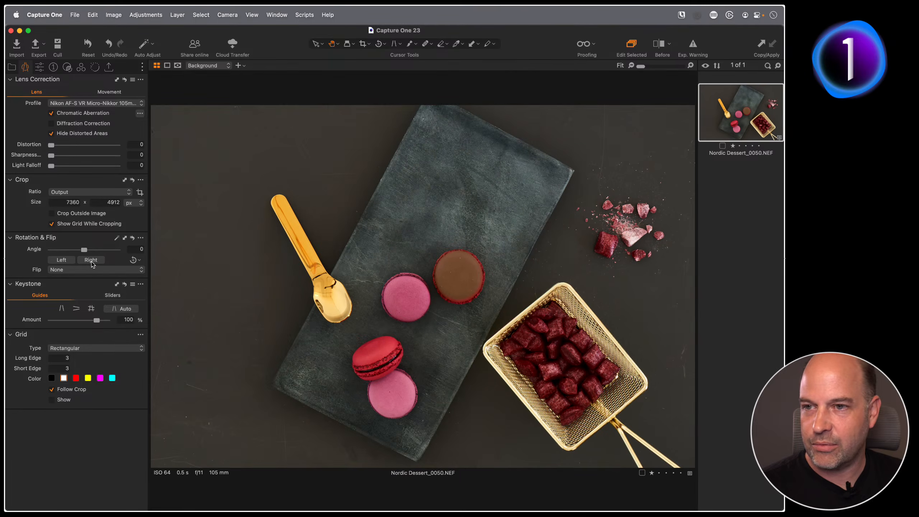
{"action": "left_click", "coordinate": [91, 260]}
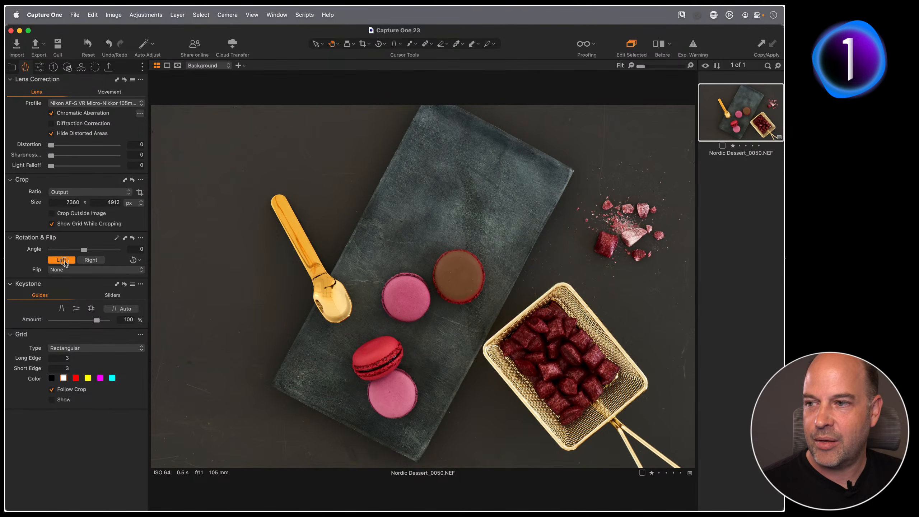
{"action": "left_click", "coordinate": [92, 260]}
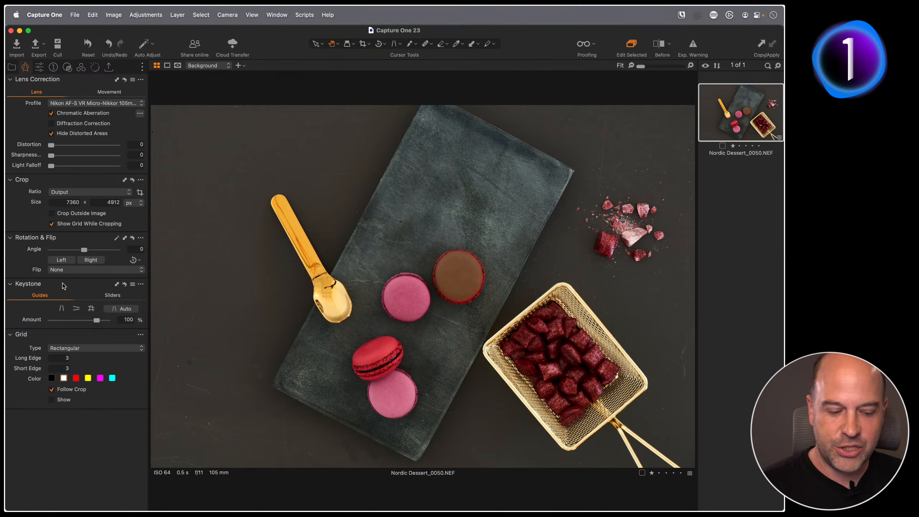
- Crop the rotated dessert photo to about 6436 x 4786 px and leave the Crop tool
{"action": "key", "text": "c"}
{"action": "left_click_drag", "start_coordinate": [153, 108], "coordinate": [222, 117]}
{"action": "left_click_drag", "start_coordinate": [440, 247], "coordinate": [432, 245]}
{"action": "key", "text": "h"}
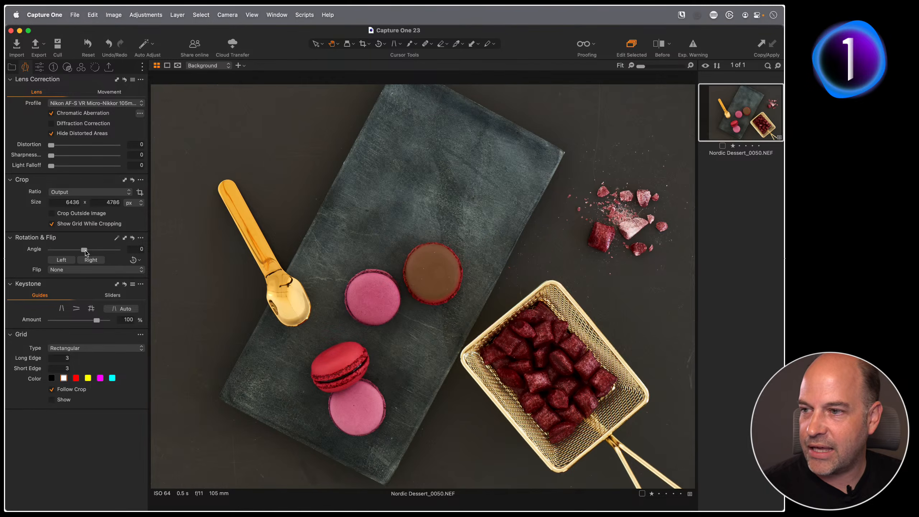
- Tilt the dessert photo to an angle of about 5.98 and look at the Rotation & Flip options
{"action": "left_click_drag", "start_coordinate": [86, 253], "coordinate": [89, 252]}
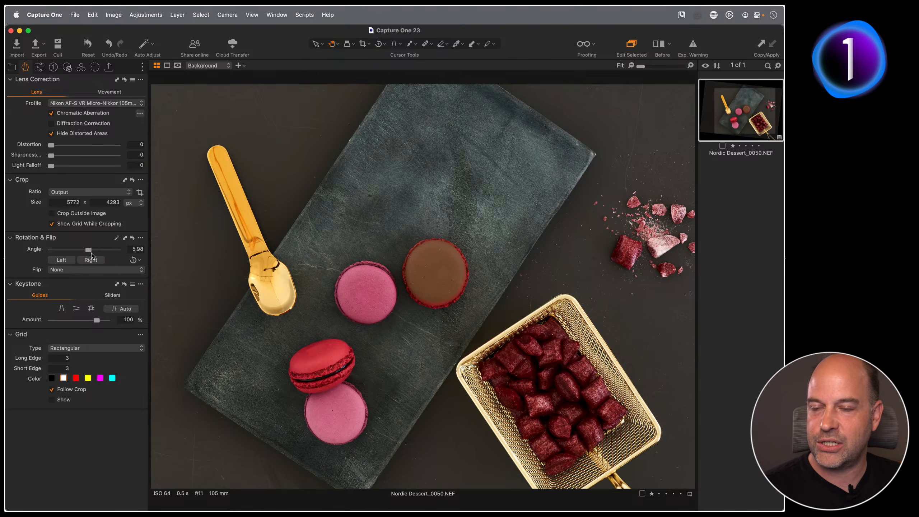
{"action": "left_click", "coordinate": [140, 238]}
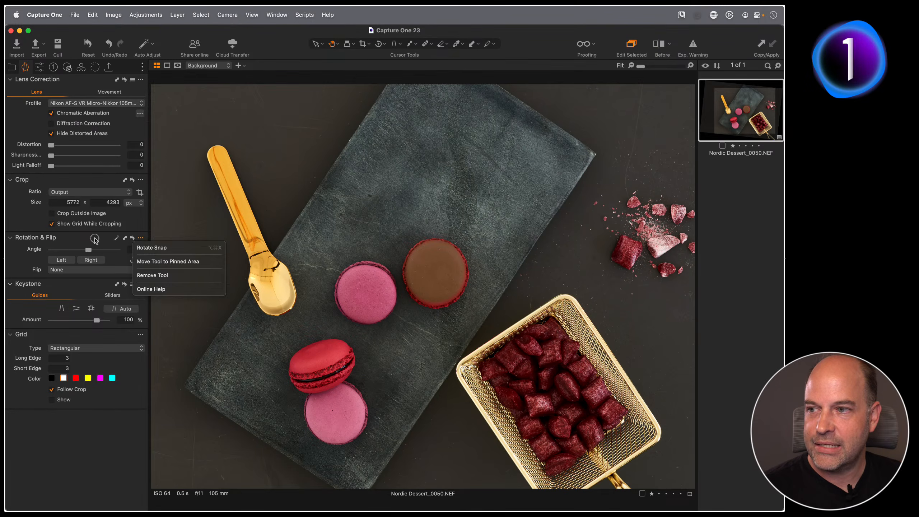
{"action": "left_click", "coordinate": [94, 237]}
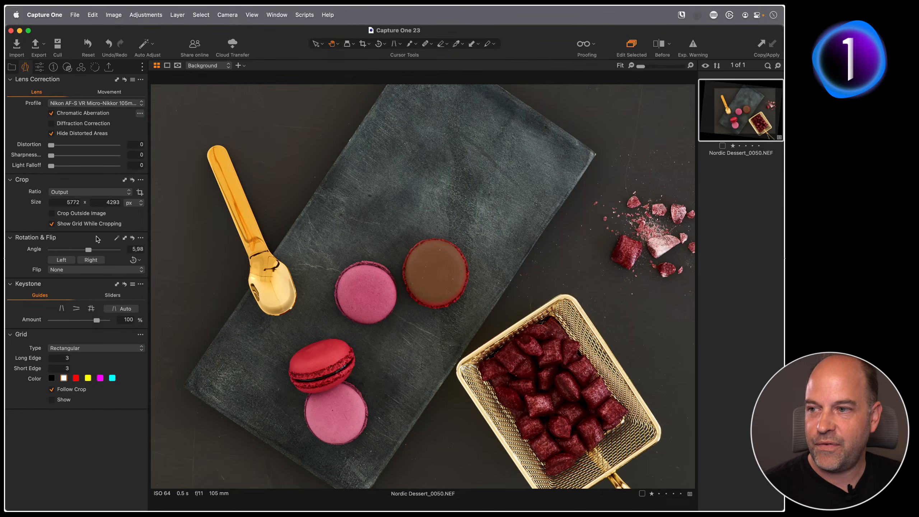
- Reset the dessert photo's rotation and crop
{"action": "left_click", "coordinate": [133, 239]}
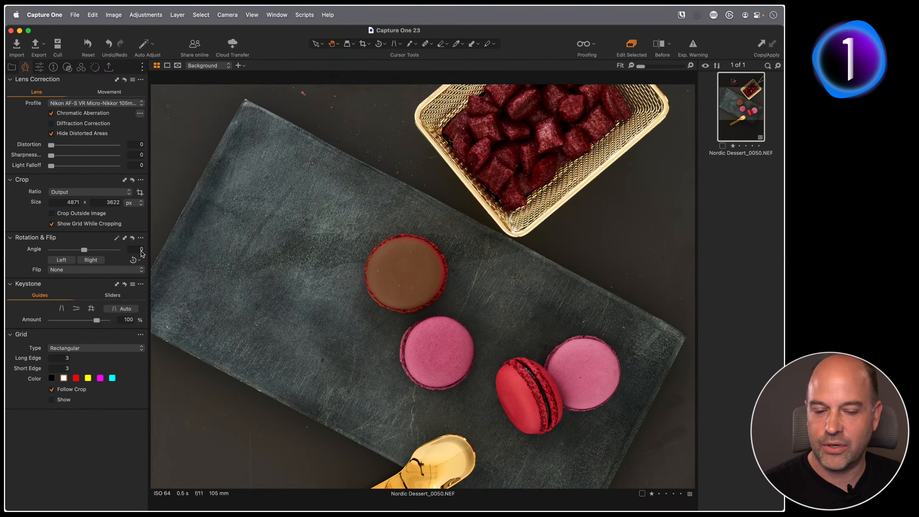
{"action": "left_click", "coordinate": [222, 208]}
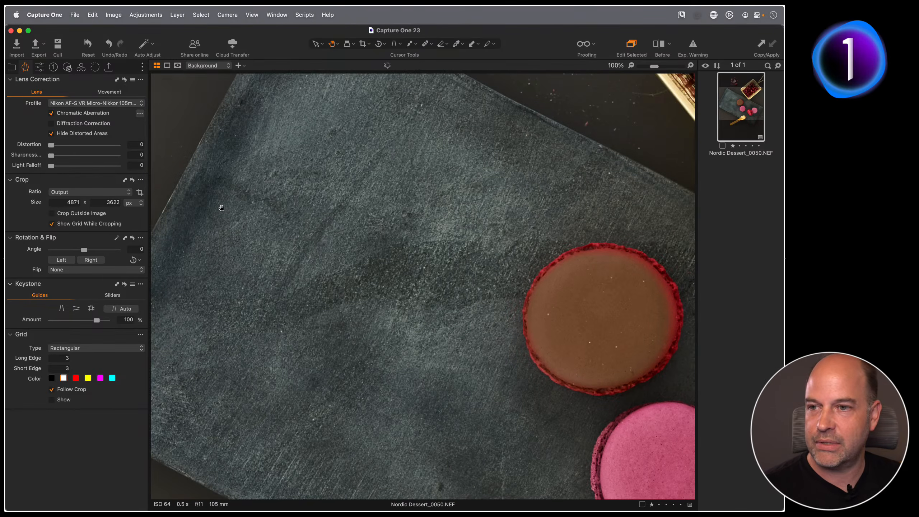
{"action": "left_click", "coordinate": [269, 240]}
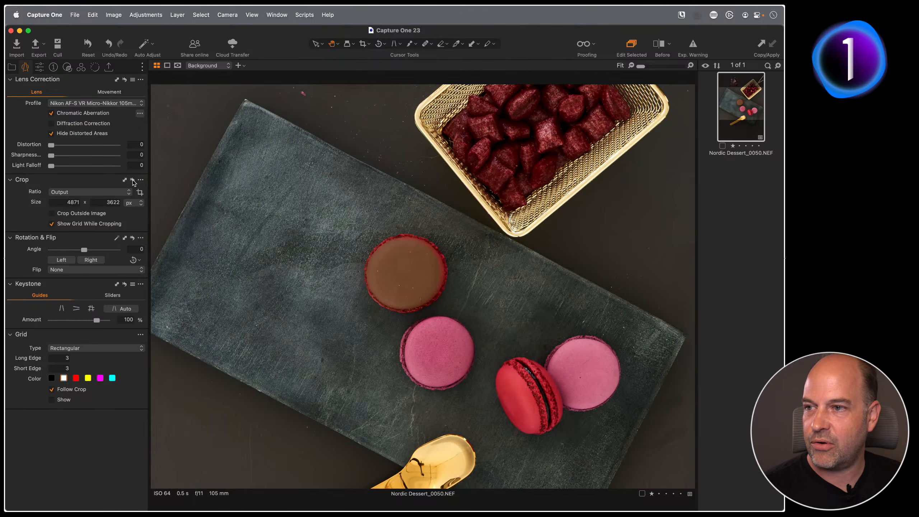
{"action": "left_click", "coordinate": [132, 181]}
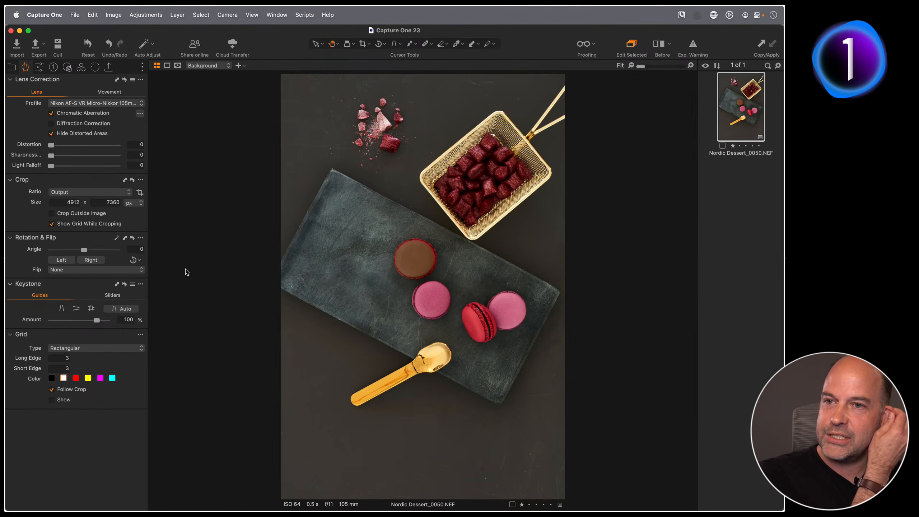
- Rotate the dessert photo 90 degrees right, then crop it to about 6180 x 4376 px with a tilt of about -3.93
{"action": "left_click", "coordinate": [96, 259]}
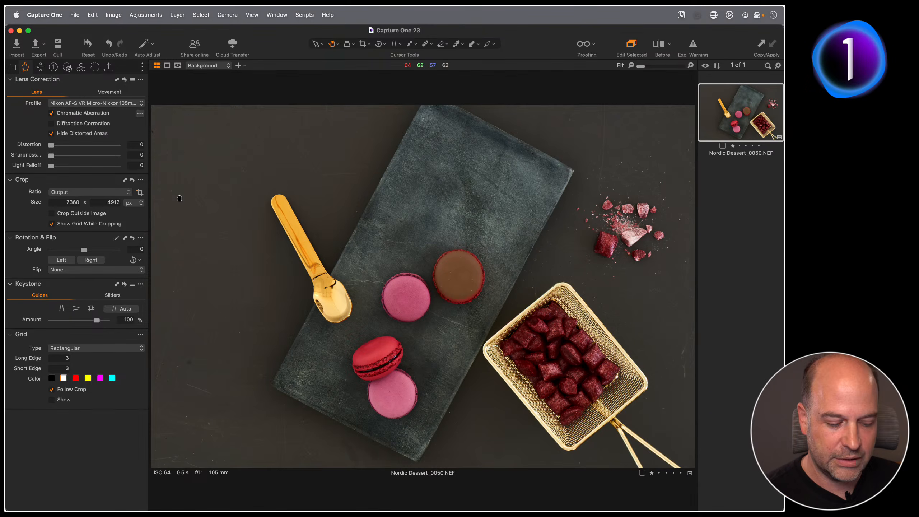
{"action": "key", "text": "c"}
{"action": "left_click_drag", "start_coordinate": [265, 148], "coordinate": [212, 143]}
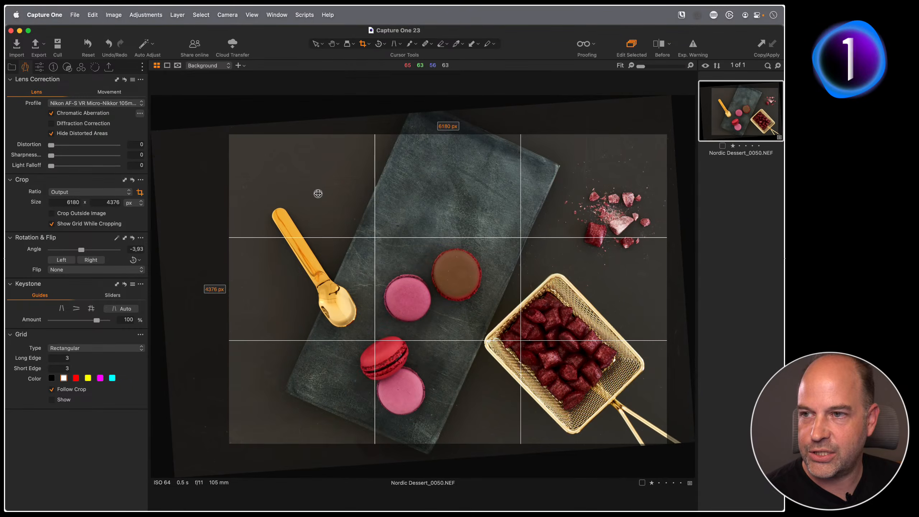
{"action": "key", "text": "h"}
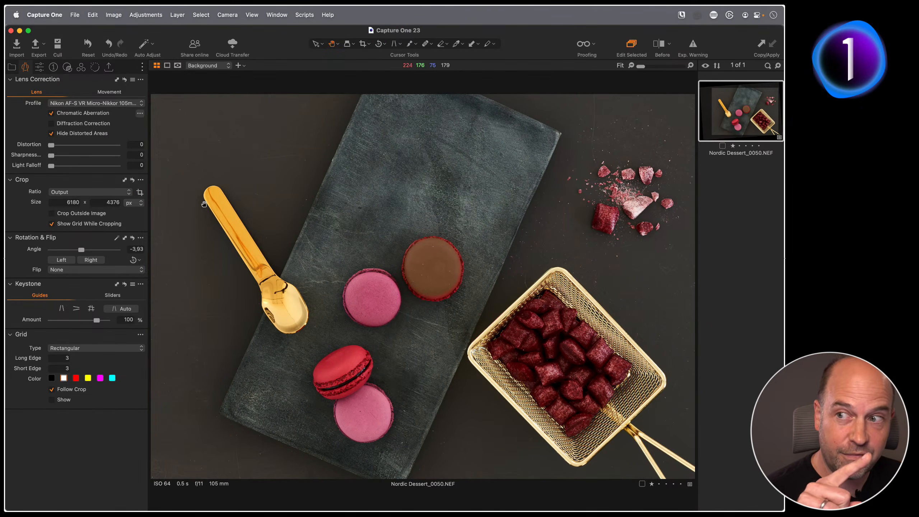
- Apply Rotate Snap to the tilted dessert photo to square its rotation angle
{"action": "left_click", "coordinate": [140, 238]}
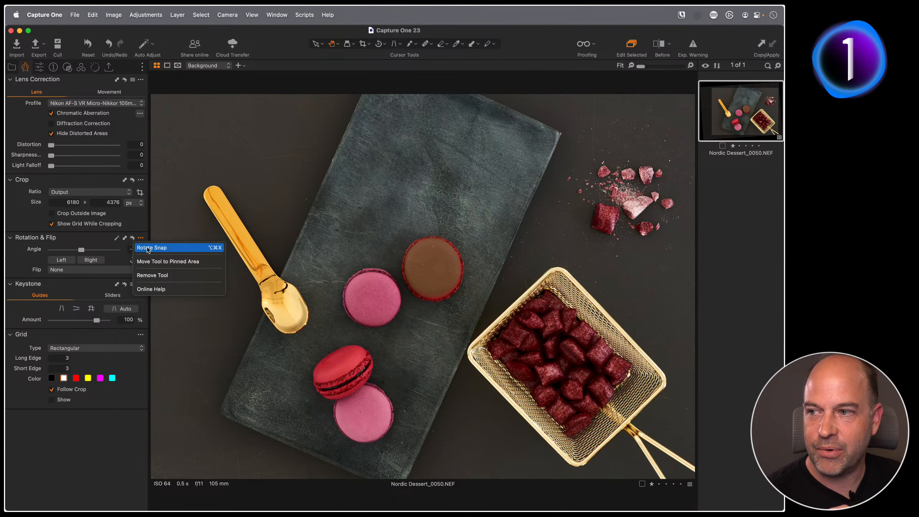
{"action": "left_click", "coordinate": [97, 236]}
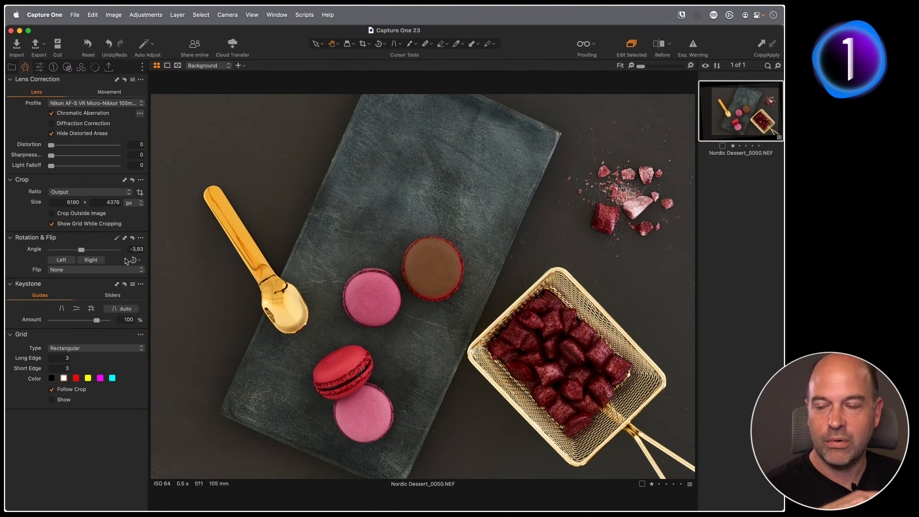
{"action": "left_click", "coordinate": [141, 238]}
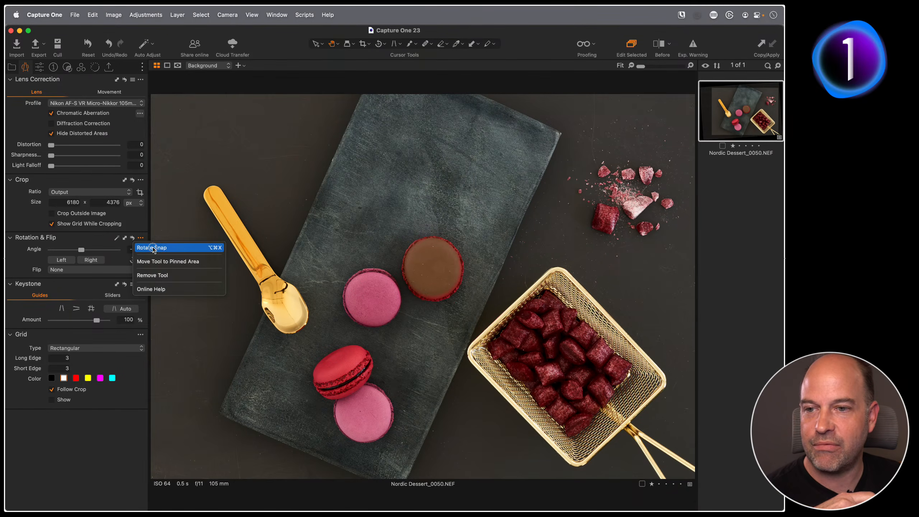
{"action": "left_click", "coordinate": [153, 248]}
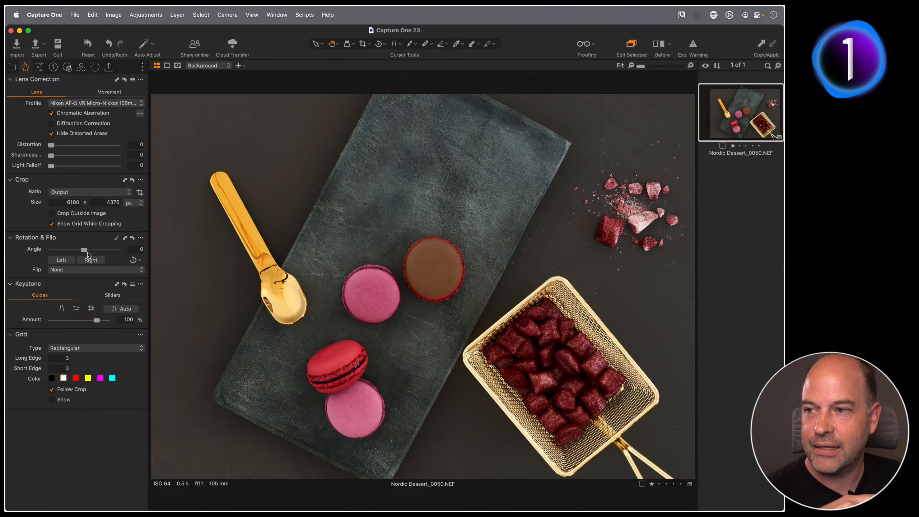
- Tilt the dessert photo to an angle of about -15.21, then square it with Rotate Snap
{"action": "left_click_drag", "start_coordinate": [87, 253], "coordinate": [73, 250]}
{"action": "left_click", "coordinate": [141, 238]}
{"action": "left_click", "coordinate": [148, 248]}
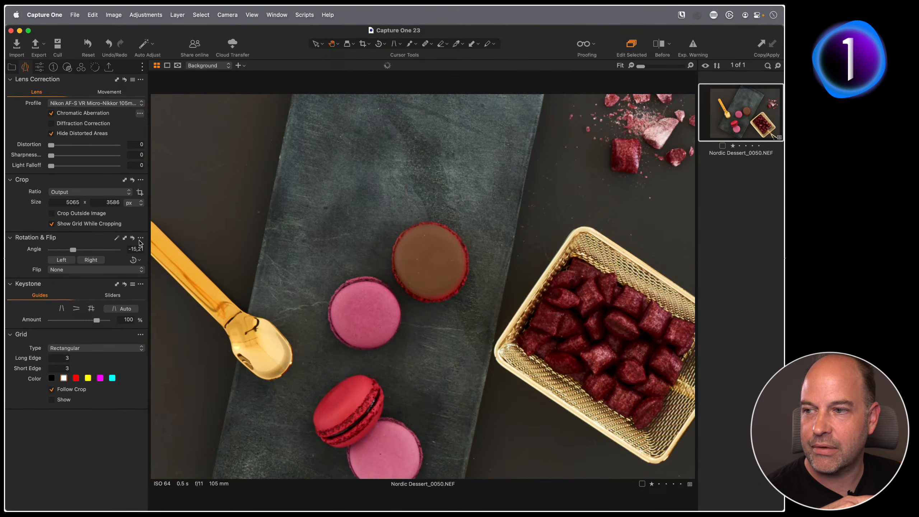
{"action": "left_click", "coordinate": [141, 239]}
{"action": "left_click", "coordinate": [151, 248]}
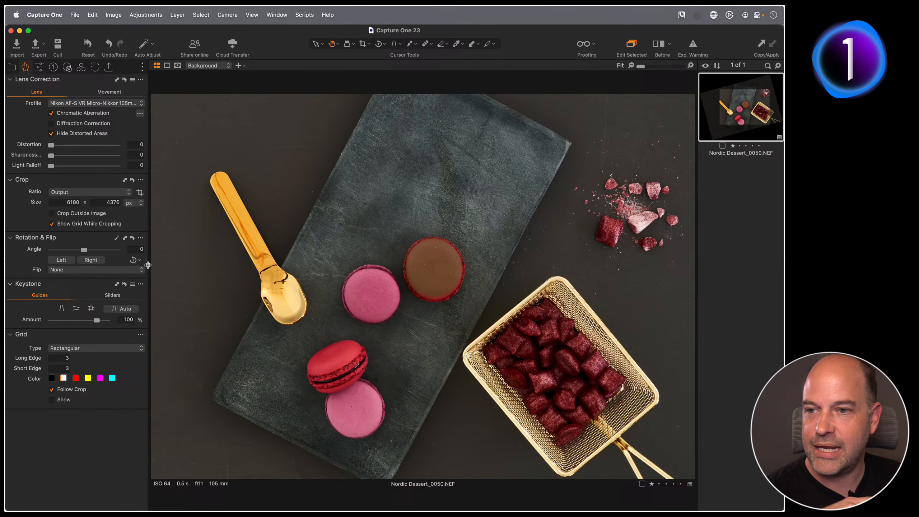
- Reset the dessert photo's rotation and crop, and look at the Rotation & Flip options
{"action": "left_click", "coordinate": [133, 239]}
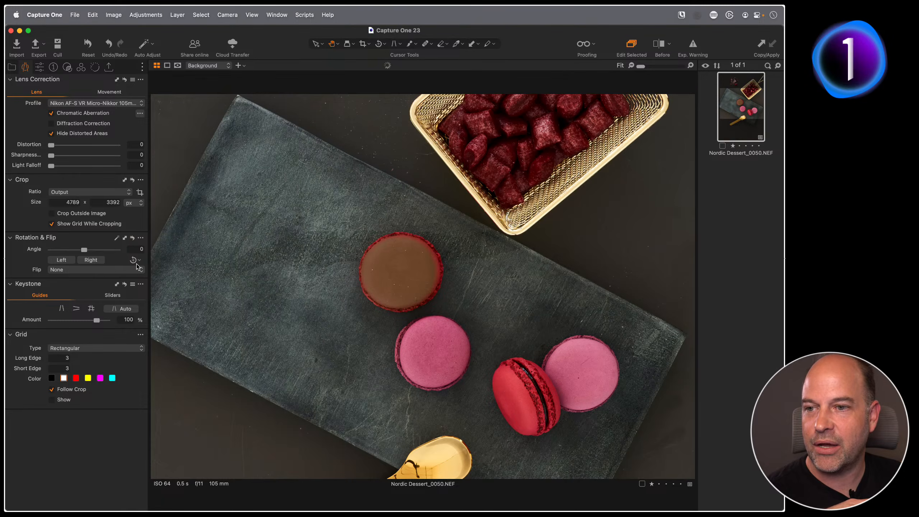
{"action": "left_click", "coordinate": [133, 180]}
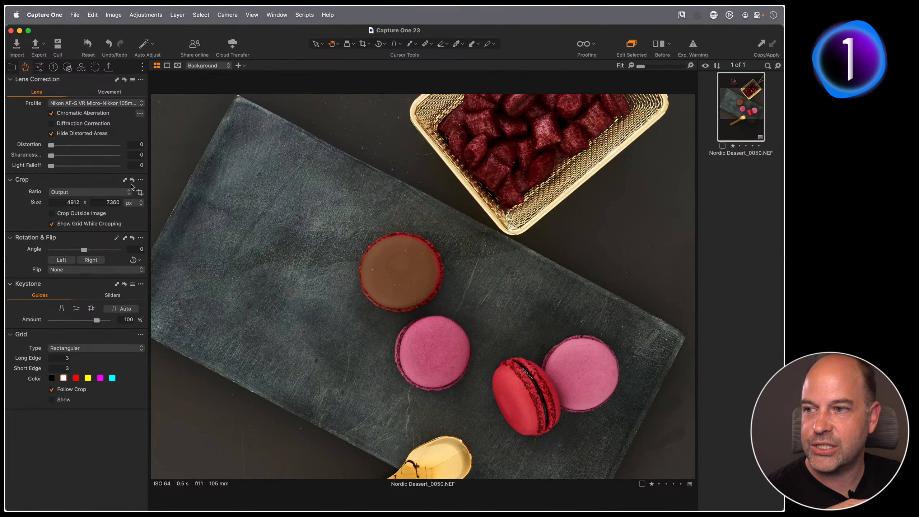
{"action": "left_click", "coordinate": [140, 238]}
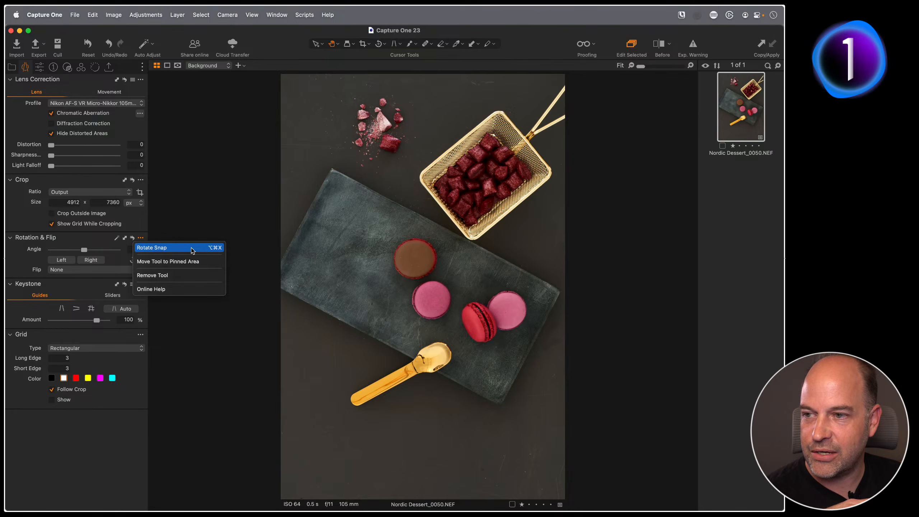
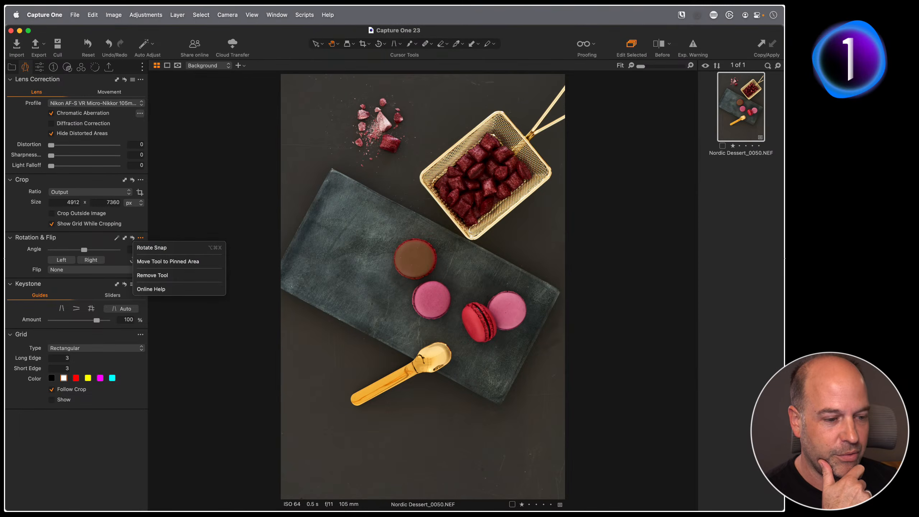
{"action": "key", "text": "Escape"}
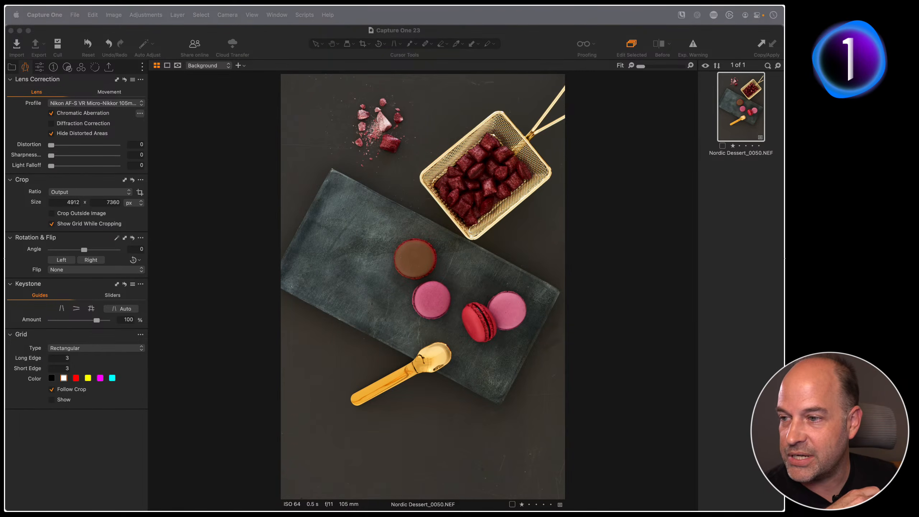
- Flip the dessert photo horizontally, and change the flip to Vertical
{"action": "left_click", "coordinate": [84, 270]}
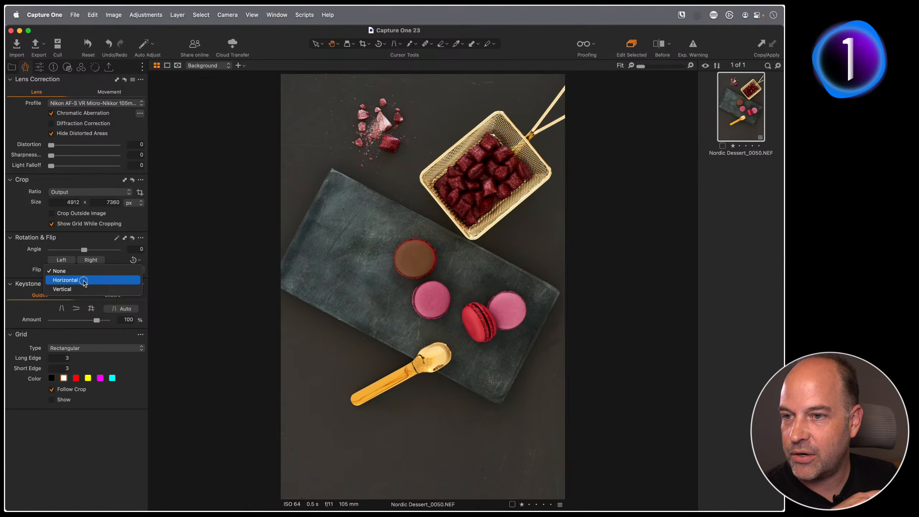
{"action": "left_click", "coordinate": [84, 278]}
{"action": "left_click", "coordinate": [84, 271]}
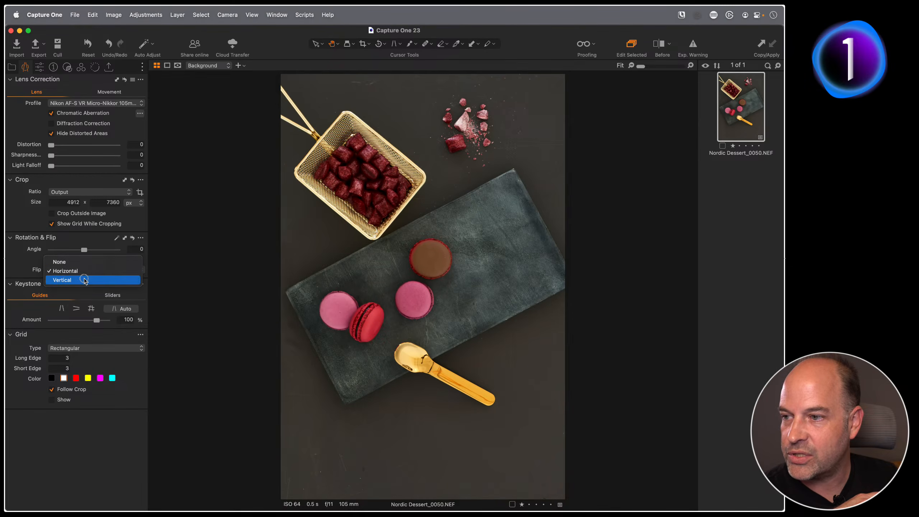
{"action": "left_click", "coordinate": [84, 279]}
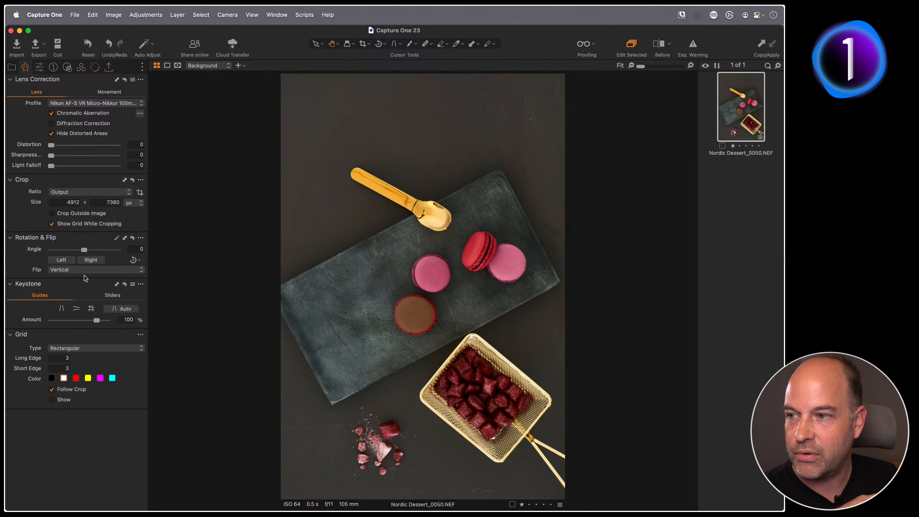
- Change the dessert photo's flip to Horizontal, and reset its Rotation & Flip settings
{"action": "left_click", "coordinate": [86, 270]}
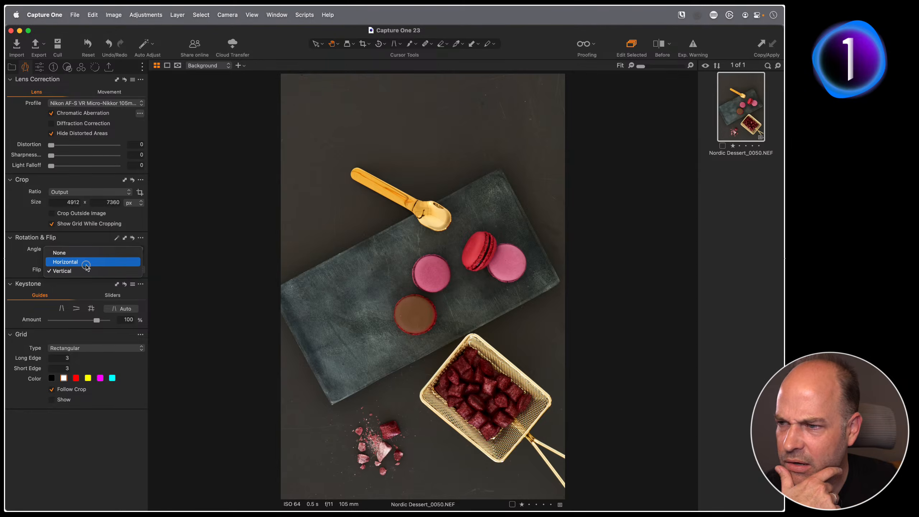
{"action": "left_click", "coordinate": [86, 261]}
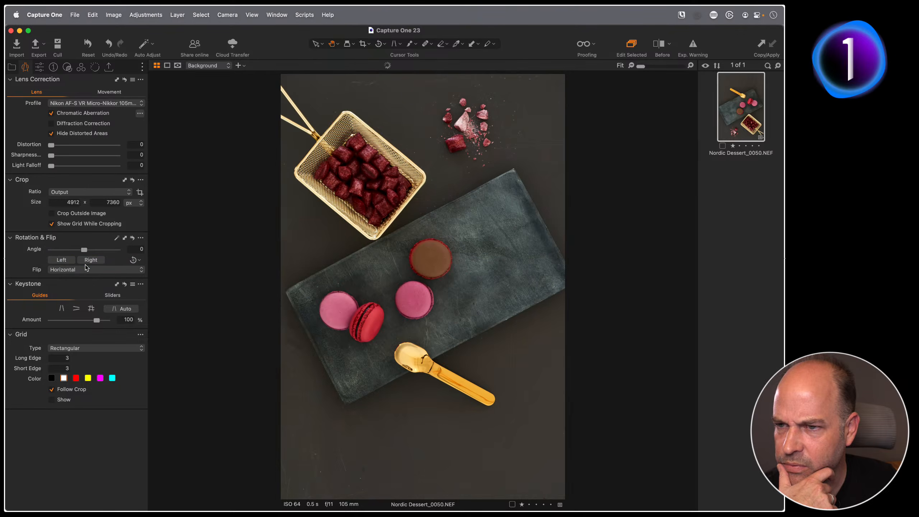
{"action": "left_click", "coordinate": [132, 238]}
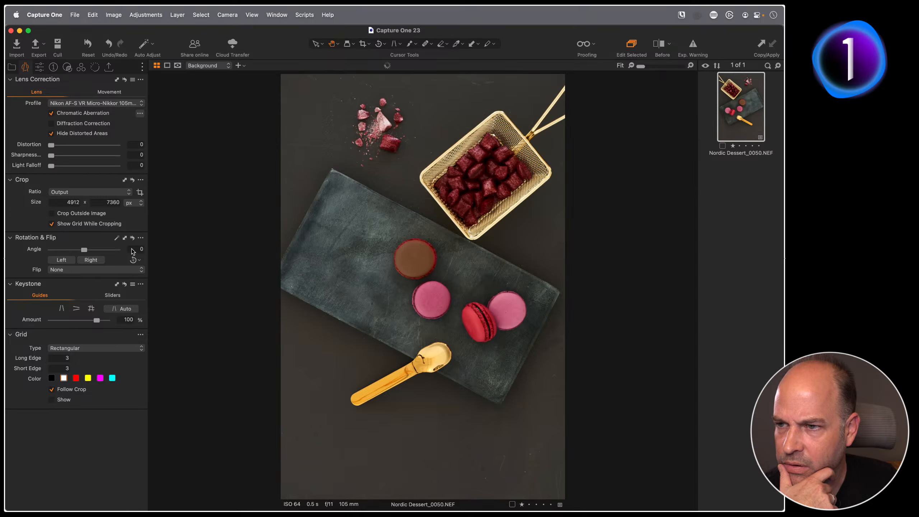
- Try the horizontal and vertical flips on the dessert photo, and return the flip to None
{"action": "left_click", "coordinate": [99, 270]}
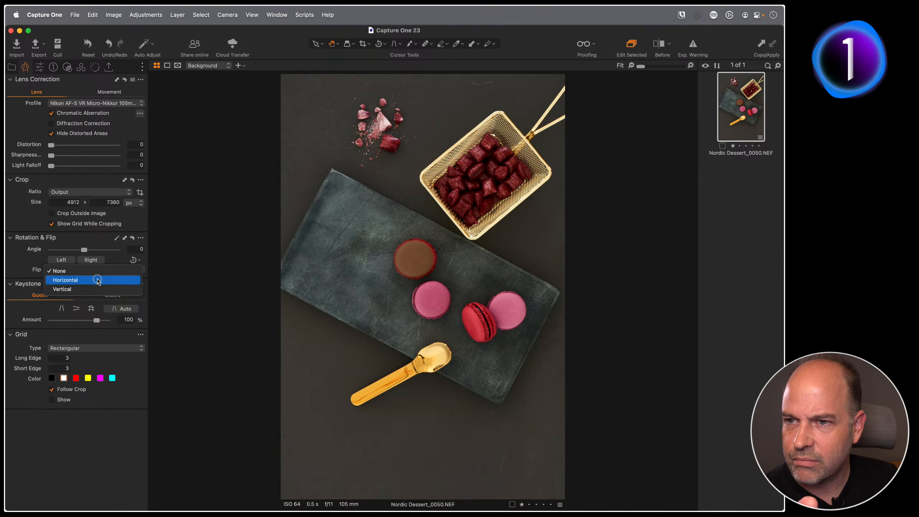
{"action": "left_click", "coordinate": [97, 280]}
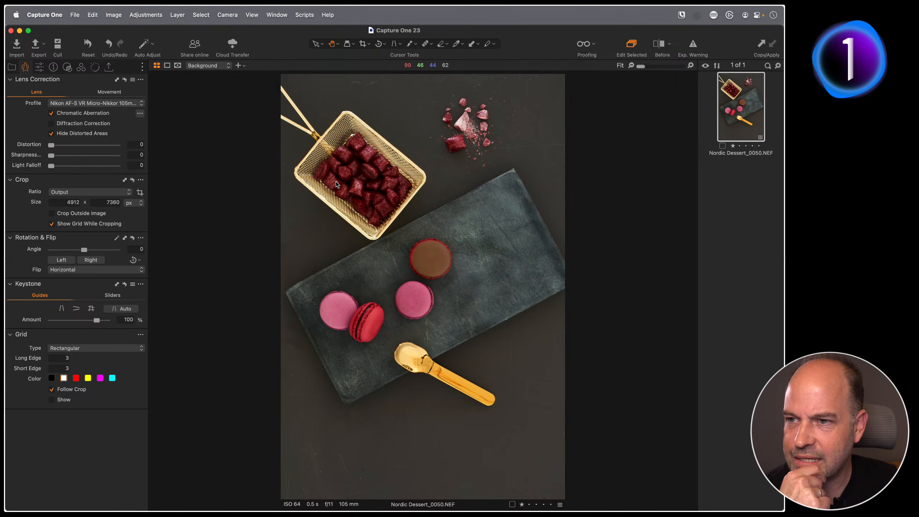
{"action": "left_click", "coordinate": [99, 271]}
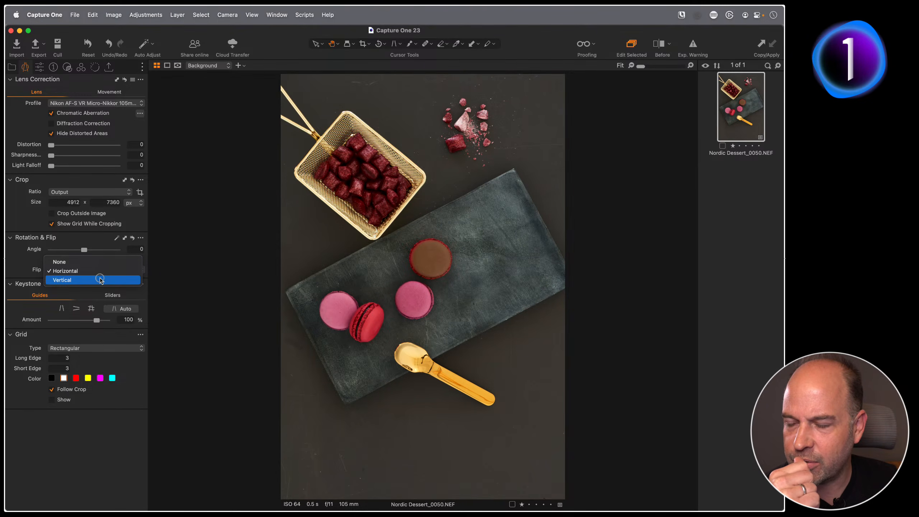
{"action": "left_click", "coordinate": [100, 281]}
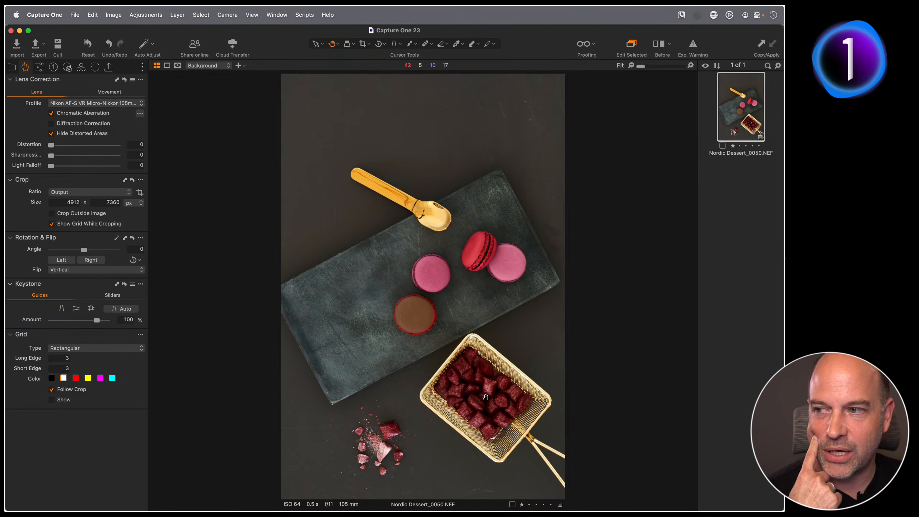
{"action": "left_click", "coordinate": [124, 270]}
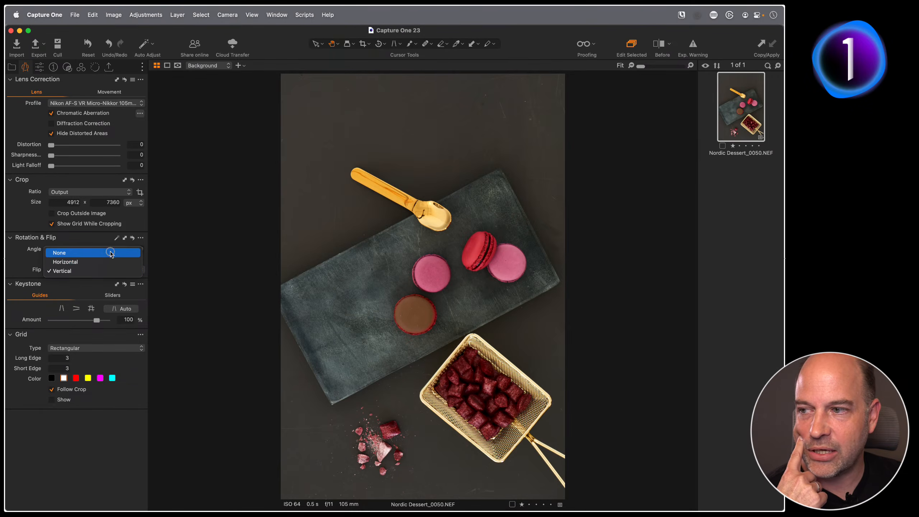
{"action": "left_click", "coordinate": [110, 254]}
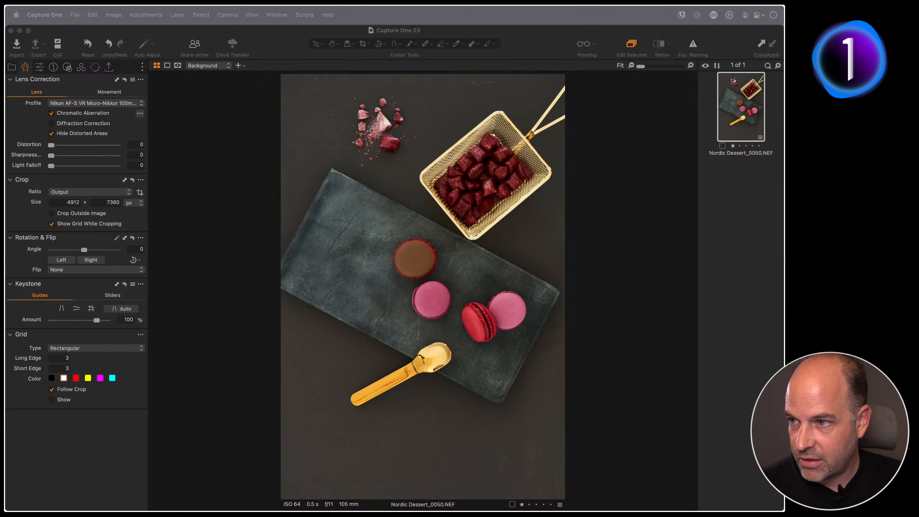
- Tilt the dessert photo to an angle of about 4.26 and select the angle value
{"action": "left_click_drag", "start_coordinate": [84, 250], "coordinate": [87, 250]}
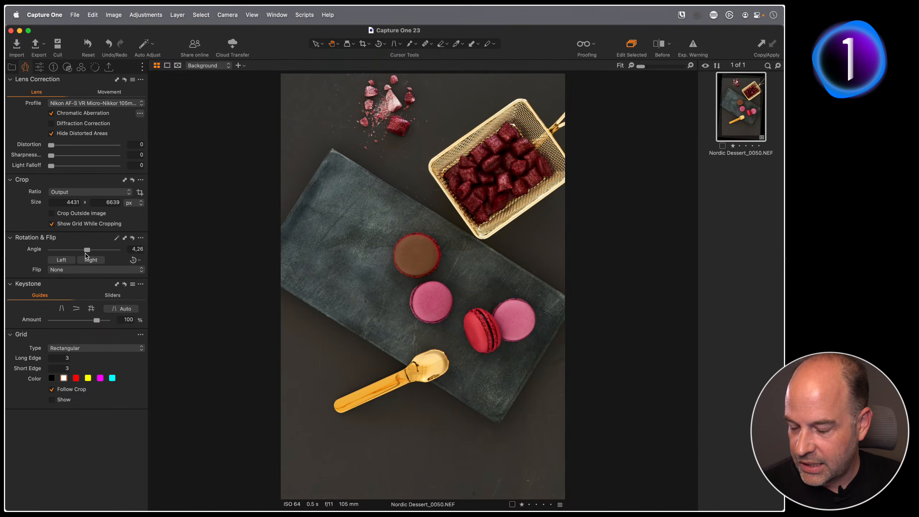
{"action": "left_click", "coordinate": [138, 248]}
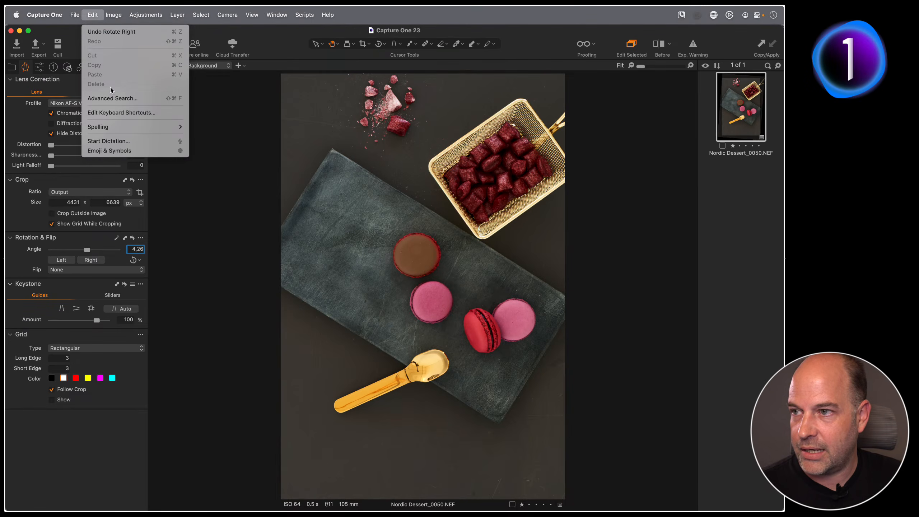
- Open the keyboard shortcuts editor
{"action": "left_click", "coordinate": [129, 117]}
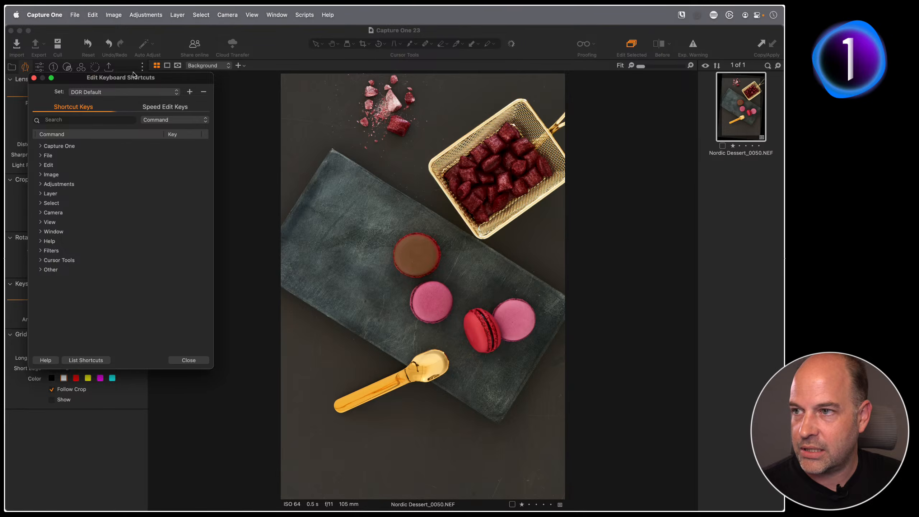
- Find the rotate commands in the keyboard shortcuts editor, assign Option+Command+L to the Rotate Left adjustment, and close the editor
{"action": "left_click_drag", "start_coordinate": [135, 75], "coordinate": [320, 106]}
{"action": "type", "text": "rotate"}
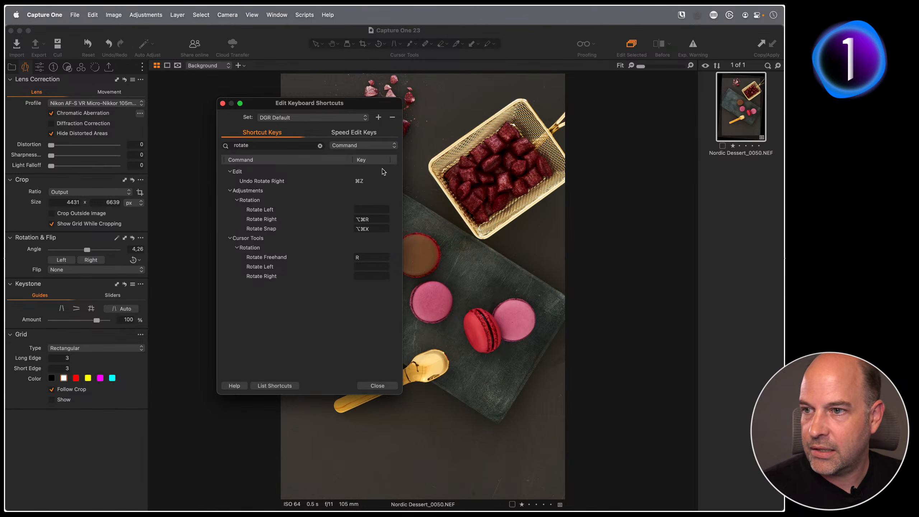
{"action": "left_click", "coordinate": [369, 213]}
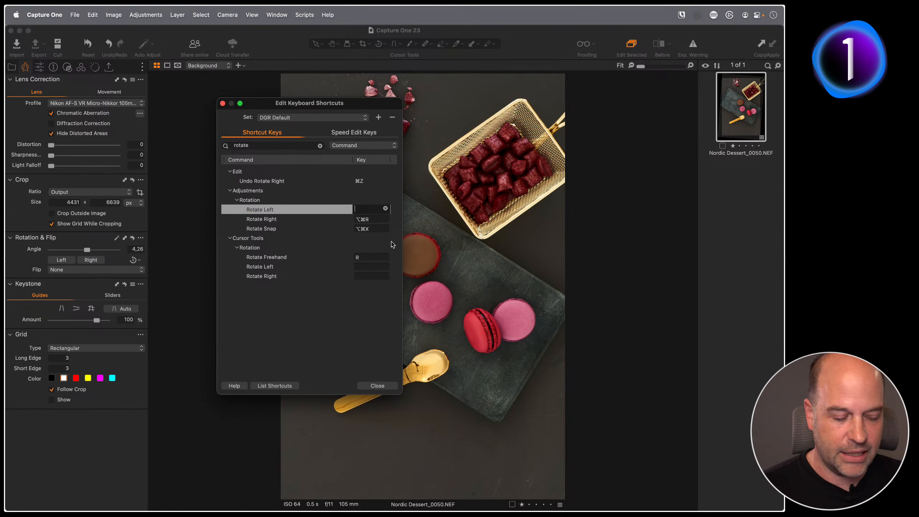
{"action": "key", "text": "alt+super+l"}
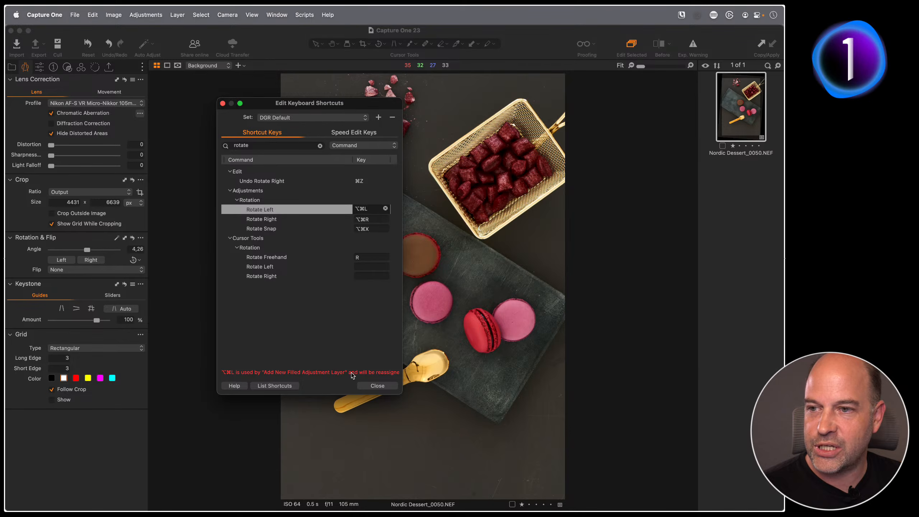
{"action": "left_click", "coordinate": [378, 386]}
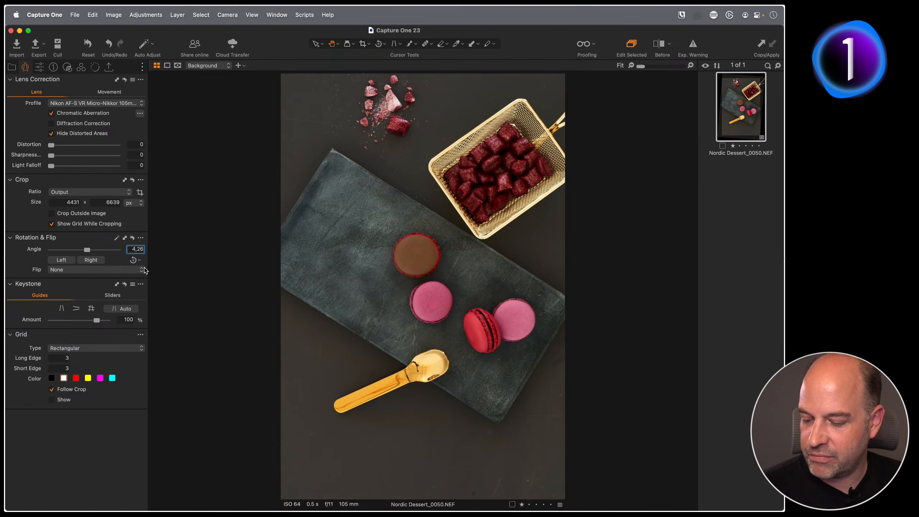
- Browse the Keystone collection in the Shape Based Tools project and open CF001822.eip in the viewer
{"action": "left_click", "coordinate": [12, 67]}
{"action": "left_click", "coordinate": [71, 276]}
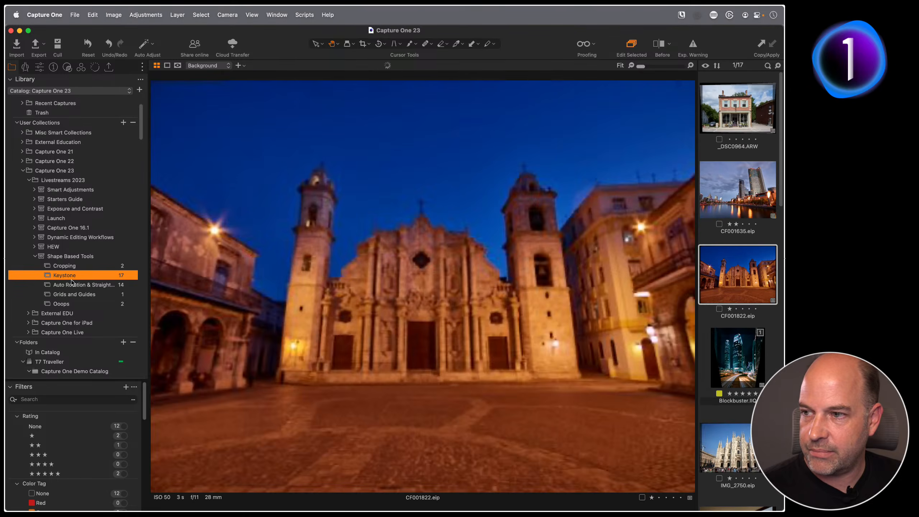
{"action": "key", "text": "g"}
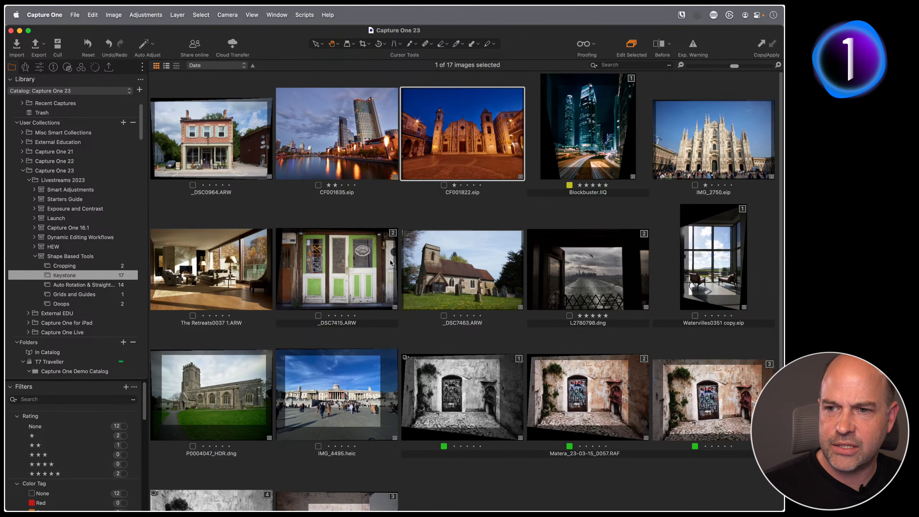
{"action": "scroll", "coordinate": [335, 270], "scroll_direction": "down", "scroll_amount": 4}
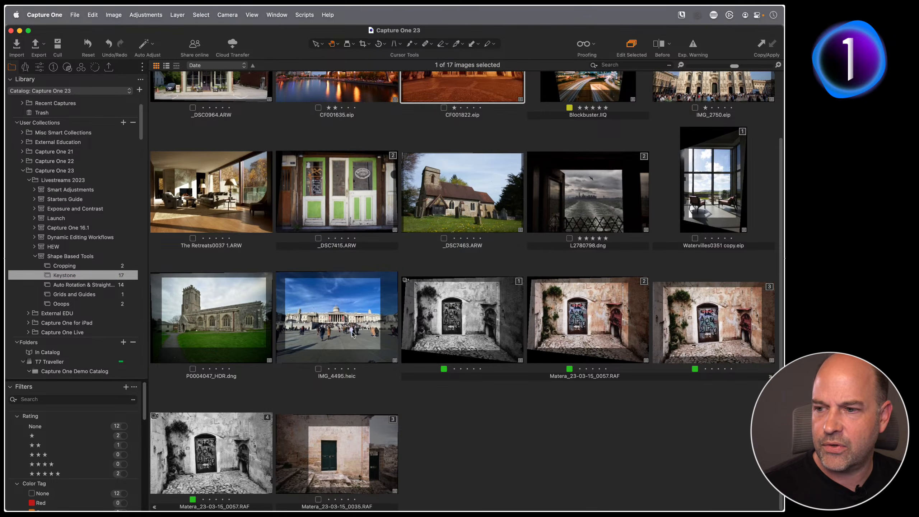
{"action": "scroll", "coordinate": [357, 244], "scroll_direction": "up", "scroll_amount": 4}
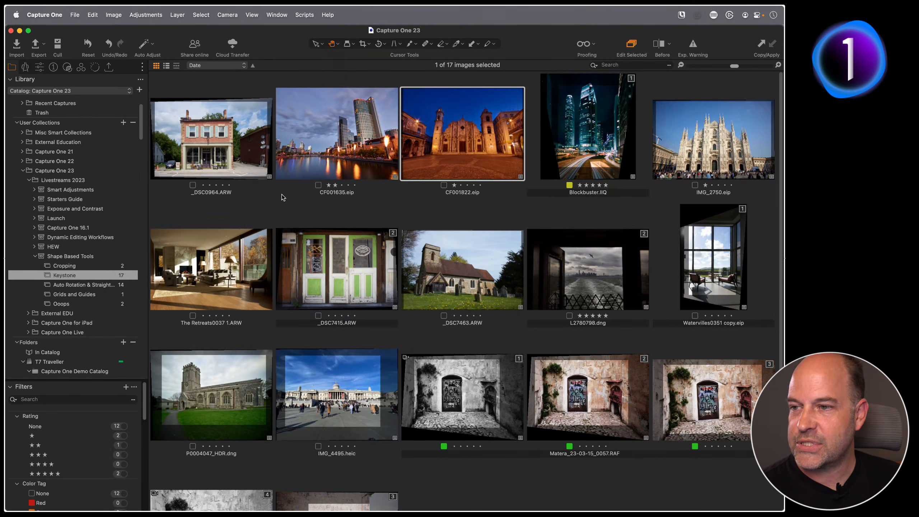
{"action": "double_click", "coordinate": [496, 212]}
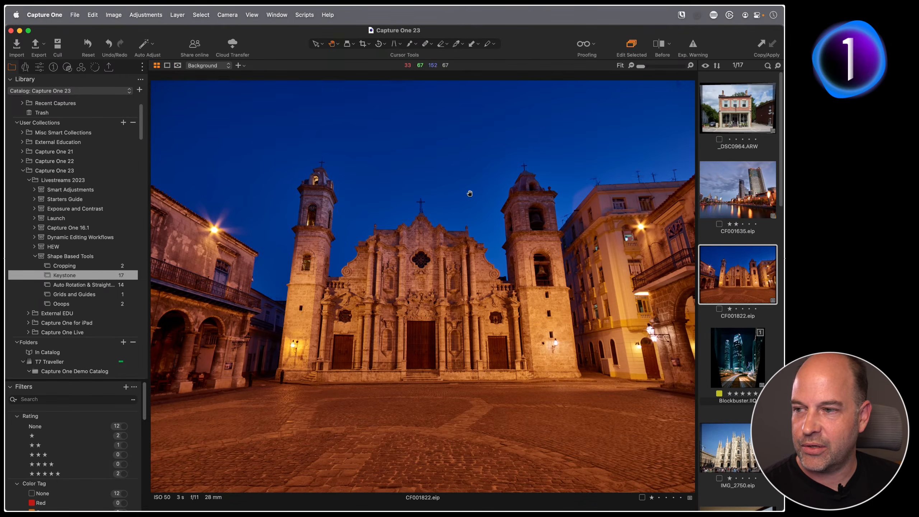
- Try automatic vertical keystone correction on CF001822.eip with its vertical guides shown, and reset the correction
{"action": "left_click", "coordinate": [26, 67]}
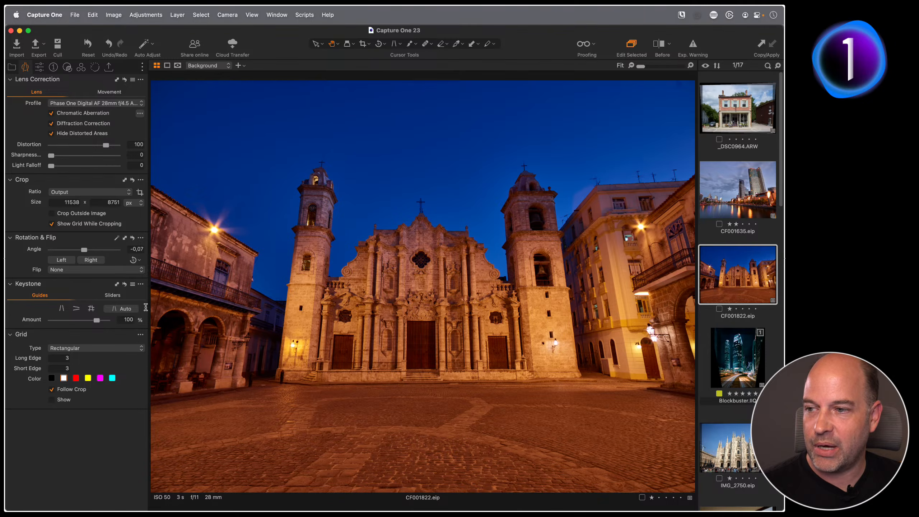
{"action": "left_click", "coordinate": [113, 295]}
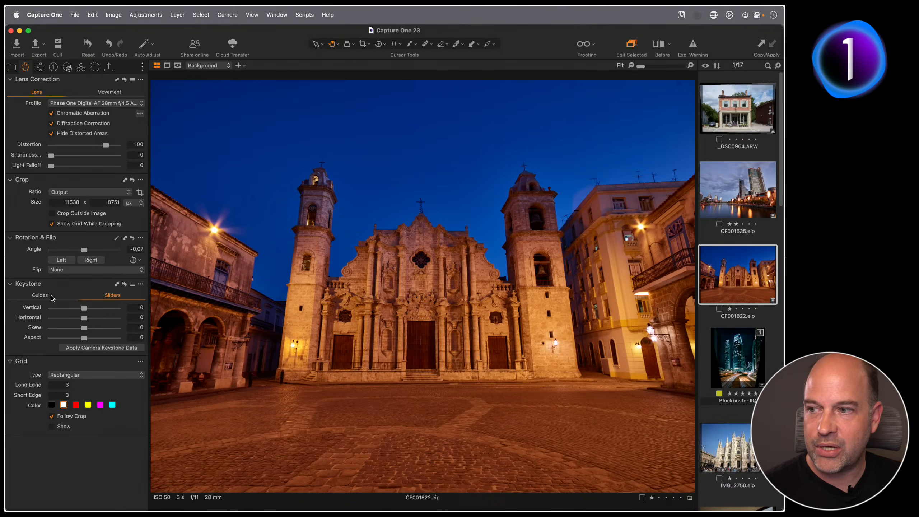
{"action": "left_click", "coordinate": [40, 296]}
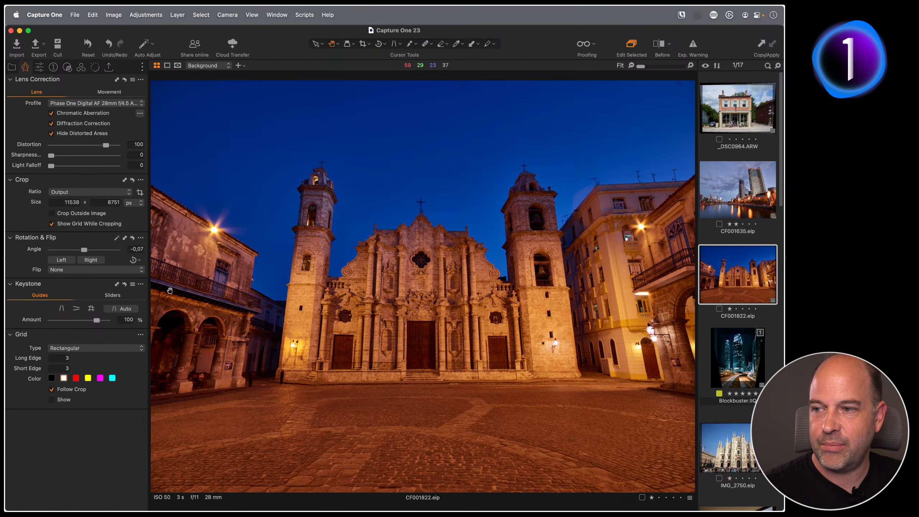
{"action": "left_click", "coordinate": [120, 310]}
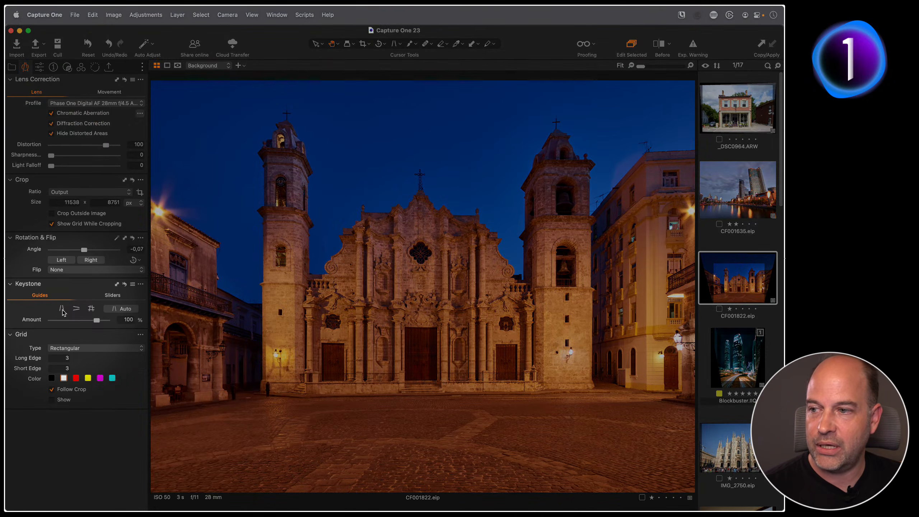
{"action": "left_click", "coordinate": [62, 308]}
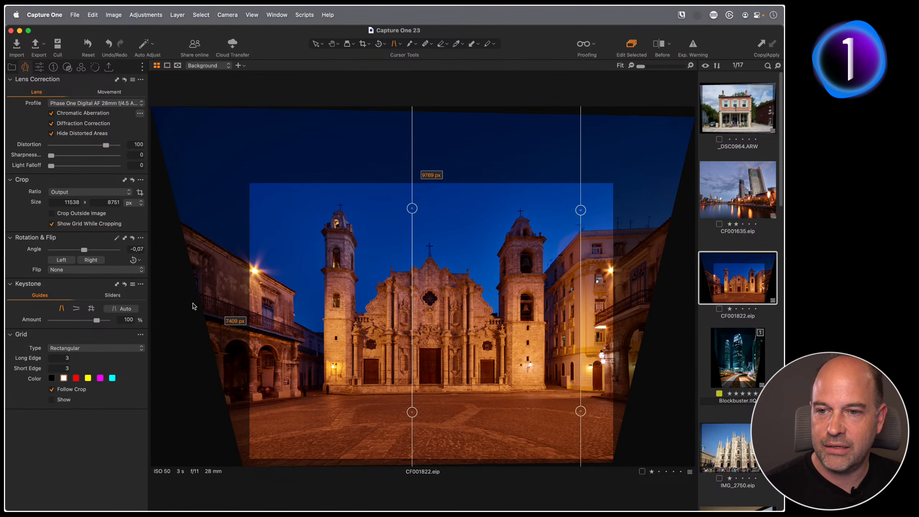
{"action": "left_click", "coordinate": [125, 308]}
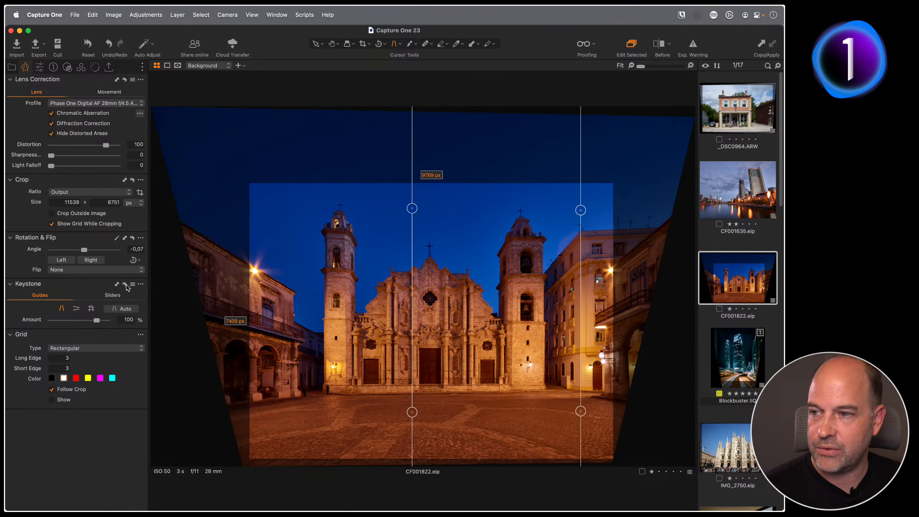
- Open IMG_2750.eip, check its vertical keystone guides, and try the automatic keystone correction
{"action": "key", "text": "alt+super+v"}
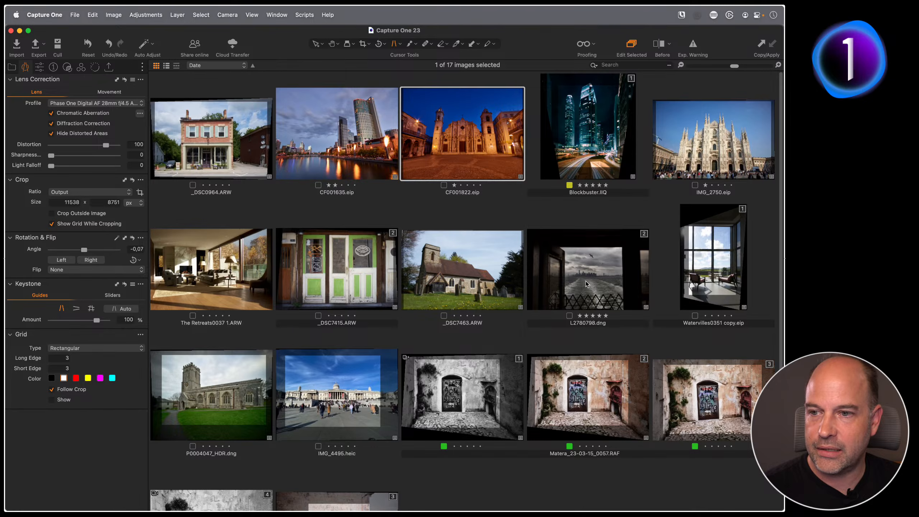
{"action": "left_click", "coordinate": [710, 148]}
{"action": "key", "text": "alt+super+v"}
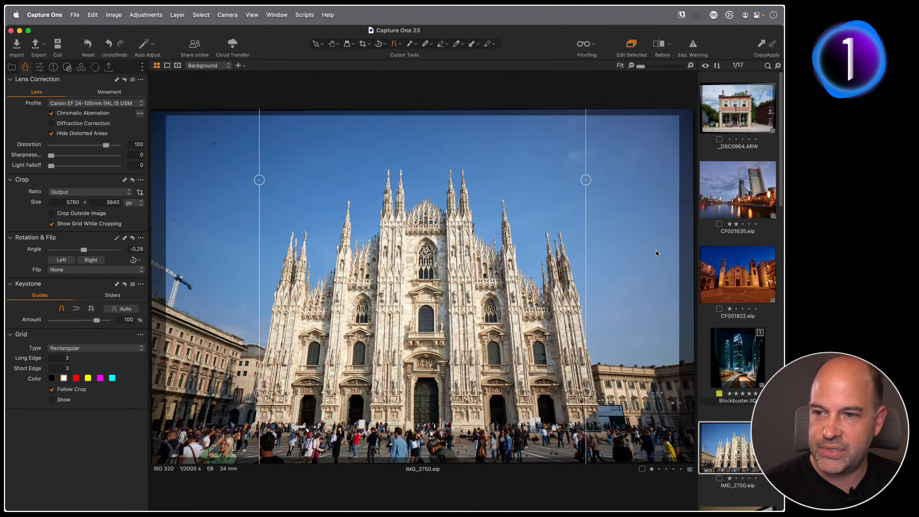
{"action": "left_click", "coordinate": [60, 309]}
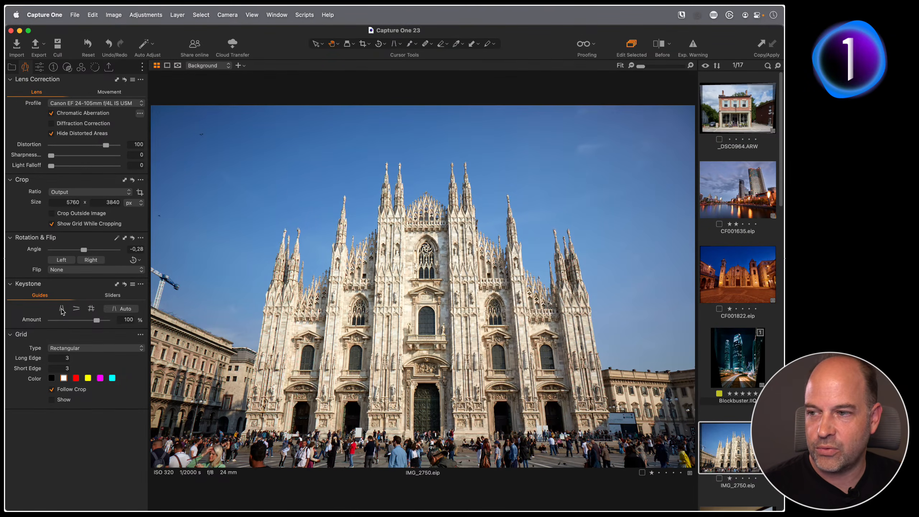
{"action": "left_click", "coordinate": [64, 309]}
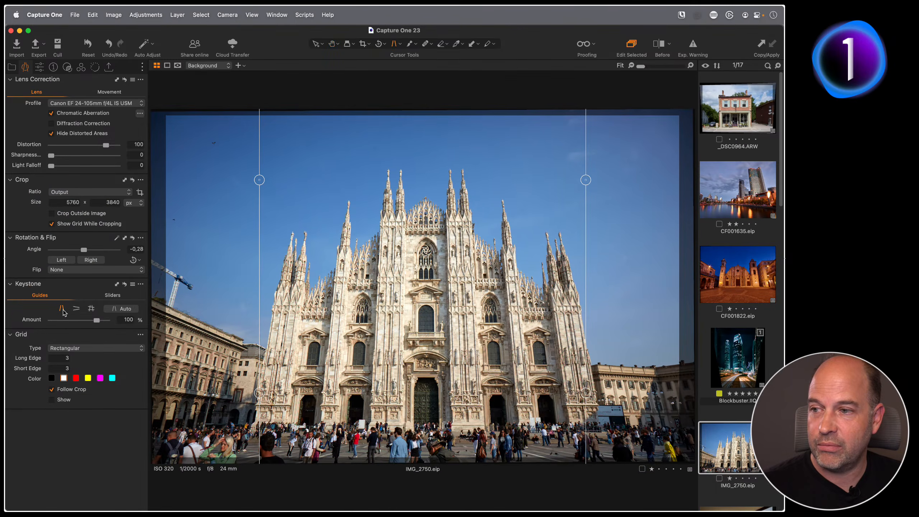
{"action": "left_click", "coordinate": [125, 309]}
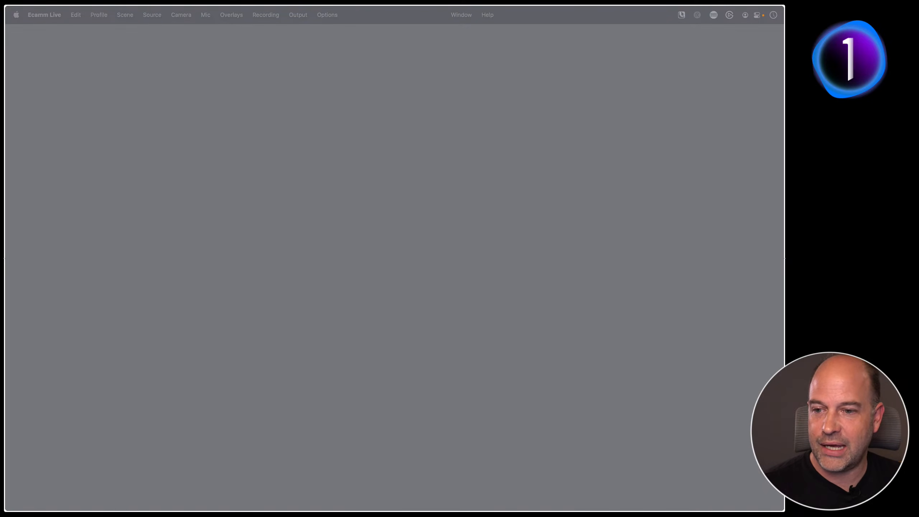
- Relaunch Capture One and select the Keystone collection in the library
{"action": "mouse_move", "coordinate": [454, 503]}
{"action": "left_click", "coordinate": [381, 492]}
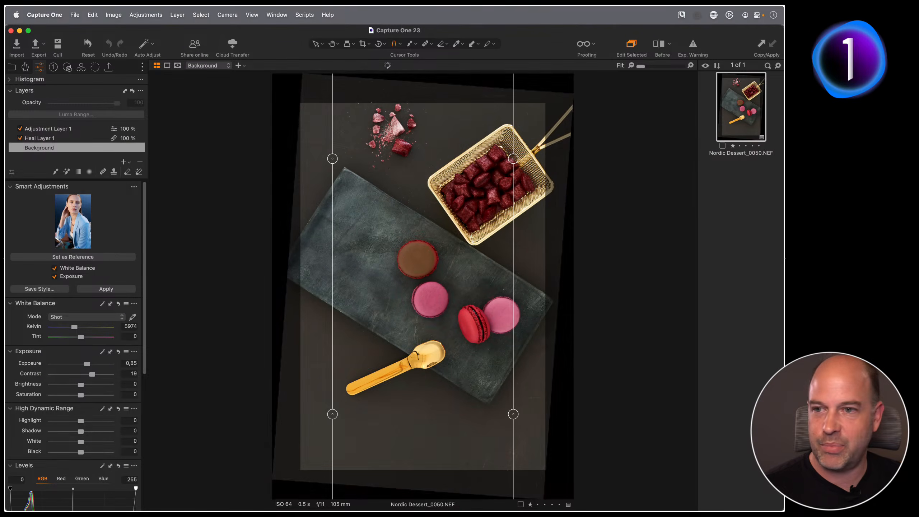
{"action": "left_click", "coordinate": [13, 68]}
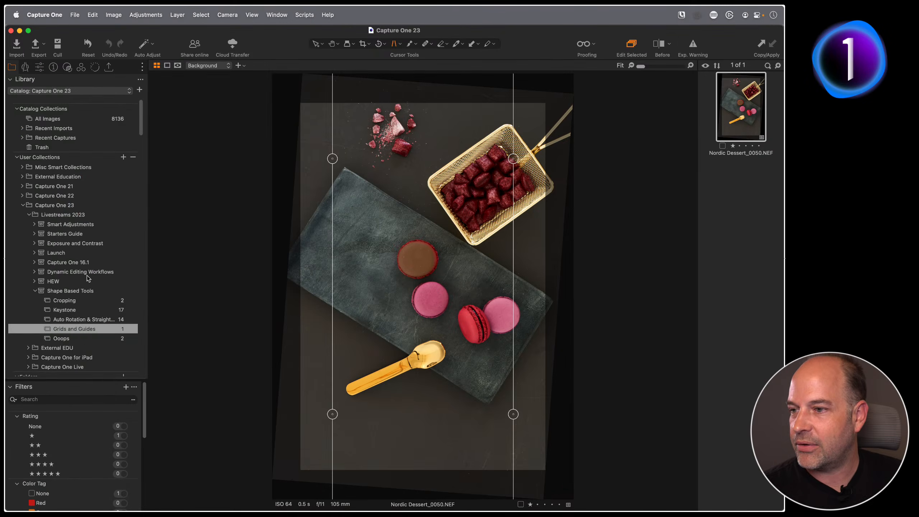
{"action": "left_click", "coordinate": [85, 338]}
{"action": "left_click", "coordinate": [82, 319]}
{"action": "left_click", "coordinate": [77, 310]}
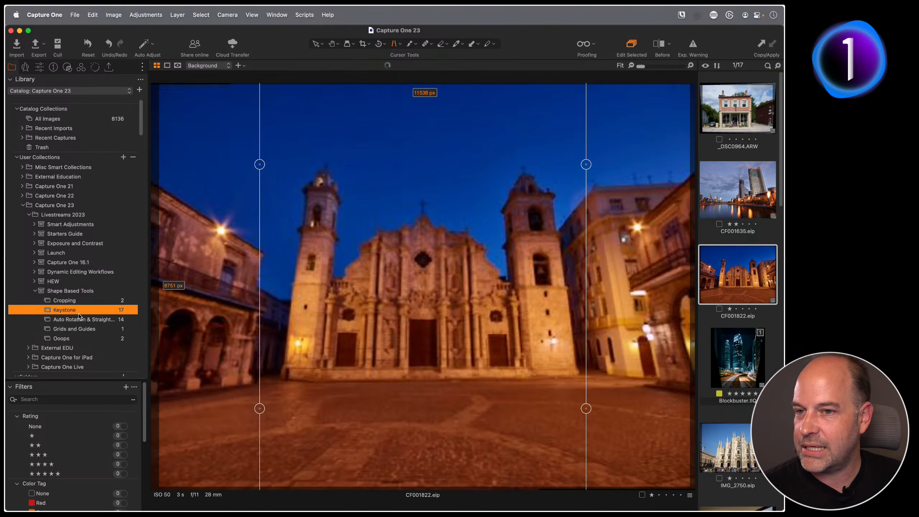
- Open IMG_2750.eip and apply automatic vertical keystone correction to it
{"action": "key", "text": "alt+super+v"}
{"action": "double_click", "coordinate": [692, 135]}
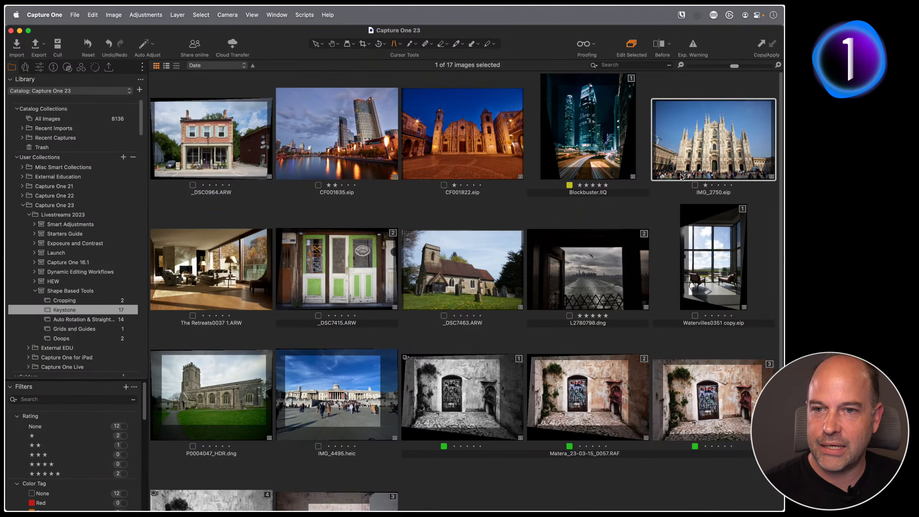
{"action": "left_click", "coordinate": [40, 67]}
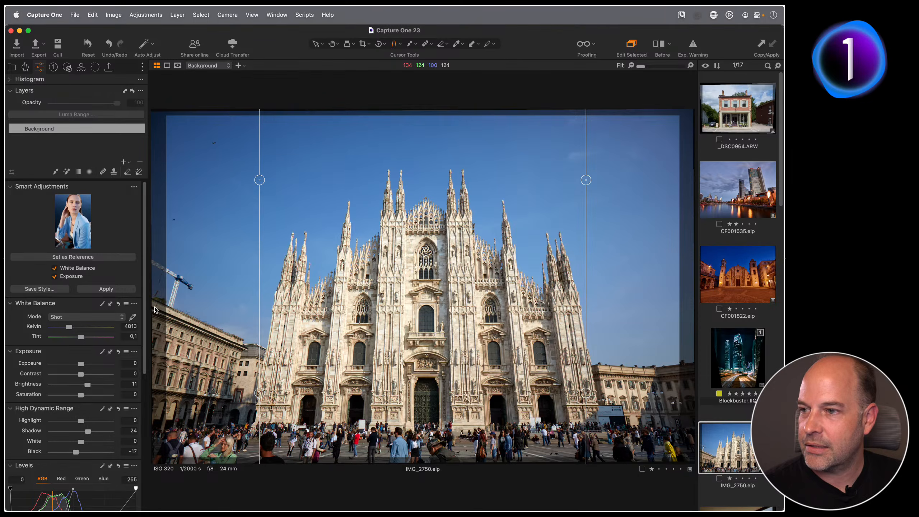
{"action": "left_click", "coordinate": [25, 68]}
{"action": "left_click", "coordinate": [123, 309]}
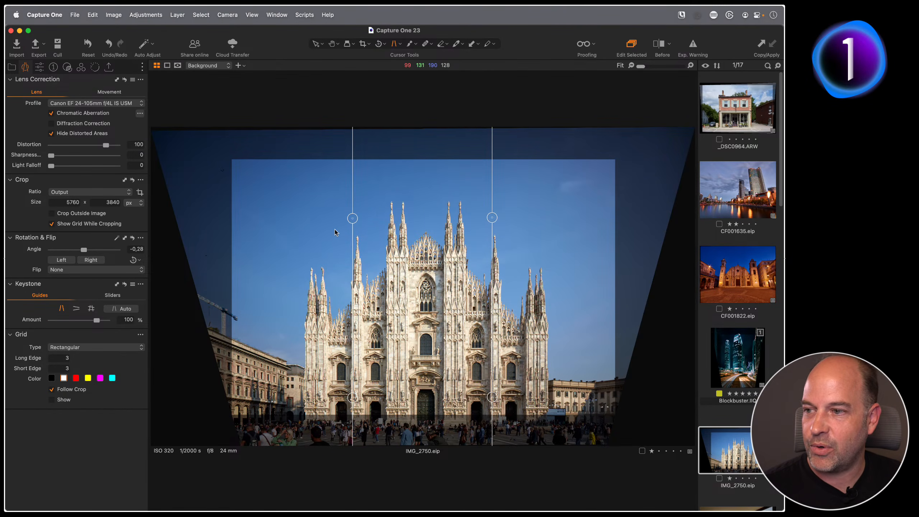
- Crop IMG_2750.eip around the cathedral facade to about 5016 × 3741 px, keeping the crowd along the lower edge
{"action": "left_click", "coordinate": [363, 43]}
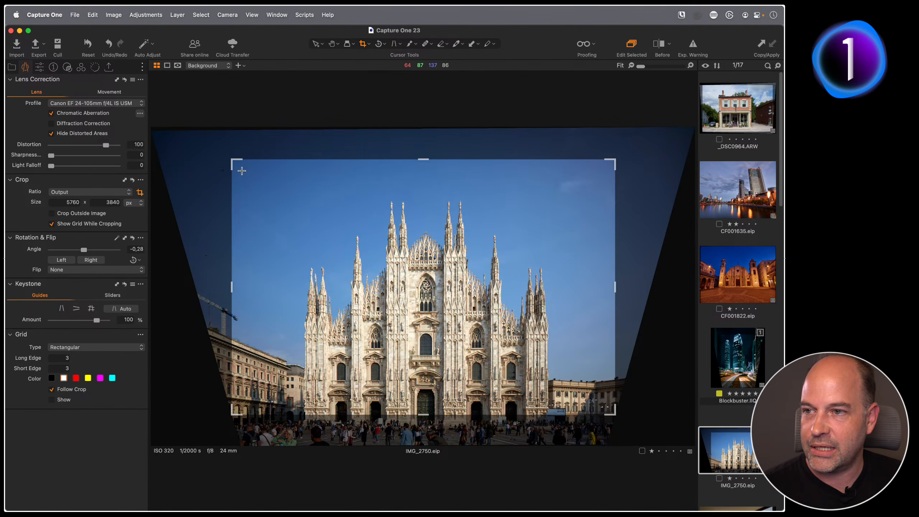
{"action": "left_click_drag", "start_coordinate": [235, 162], "coordinate": [355, 174]}
{"action": "left_click_drag", "start_coordinate": [462, 275], "coordinate": [390, 278]}
{"action": "left_click_drag", "start_coordinate": [544, 419], "coordinate": [525, 445]}
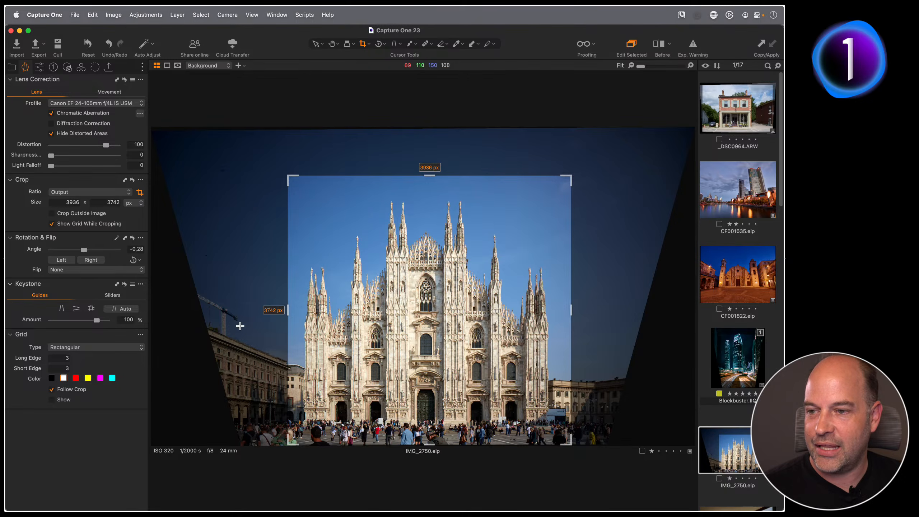
{"action": "left_click_drag", "start_coordinate": [288, 309], "coordinate": [270, 316]}
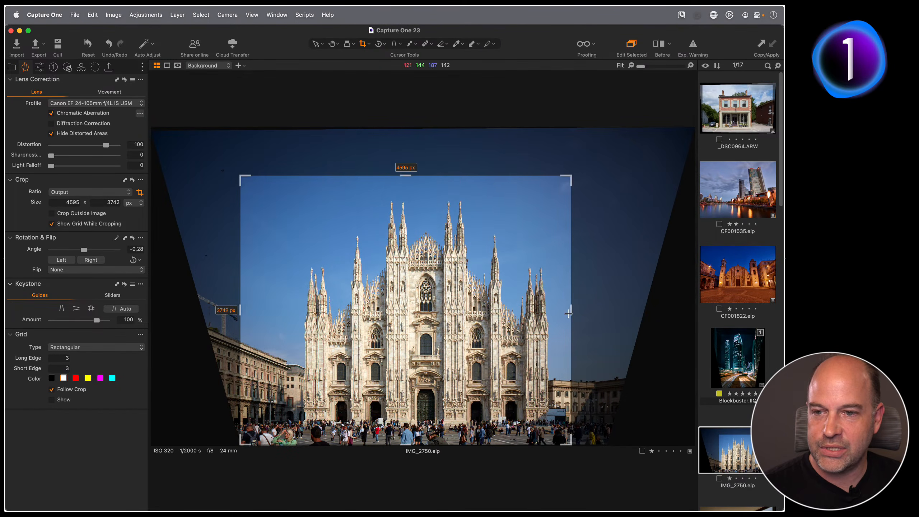
{"action": "left_click_drag", "start_coordinate": [571, 313], "coordinate": [652, 306]}
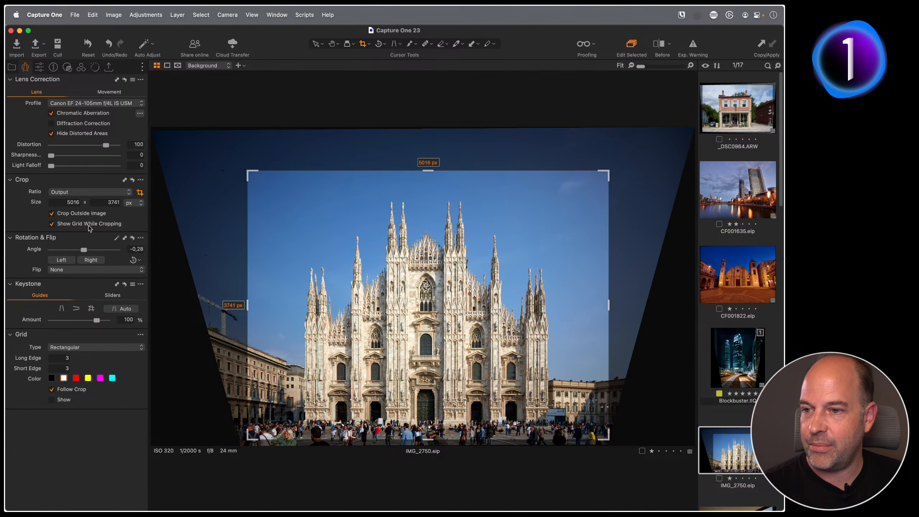
- Allow cropping outside the image and extend the crop past the photo's right border, to about 5380 px wide
{"action": "left_click_drag", "start_coordinate": [609, 306], "coordinate": [653, 308]}
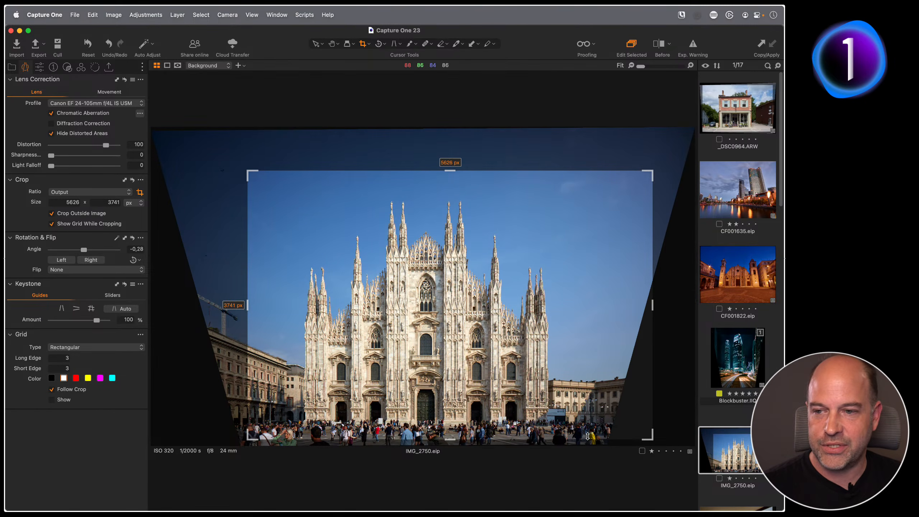
{"action": "mouse_move", "coordinate": [652, 308]}
{"action": "left_mouse_down"}
{"action": "mouse_move", "coordinate": [613, 306]}
{"action": "mouse_move", "coordinate": [636, 306]}
{"action": "left_mouse_up"}
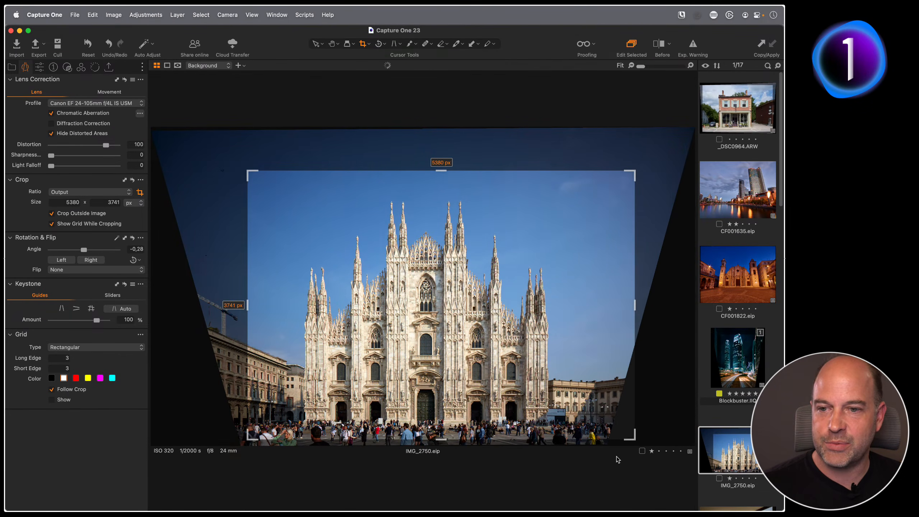
- Disallow cropping outside the image, tighten the crop to about 4254 × 3316 px, and return to the thumbnail overview
{"action": "left_click", "coordinate": [51, 213]}
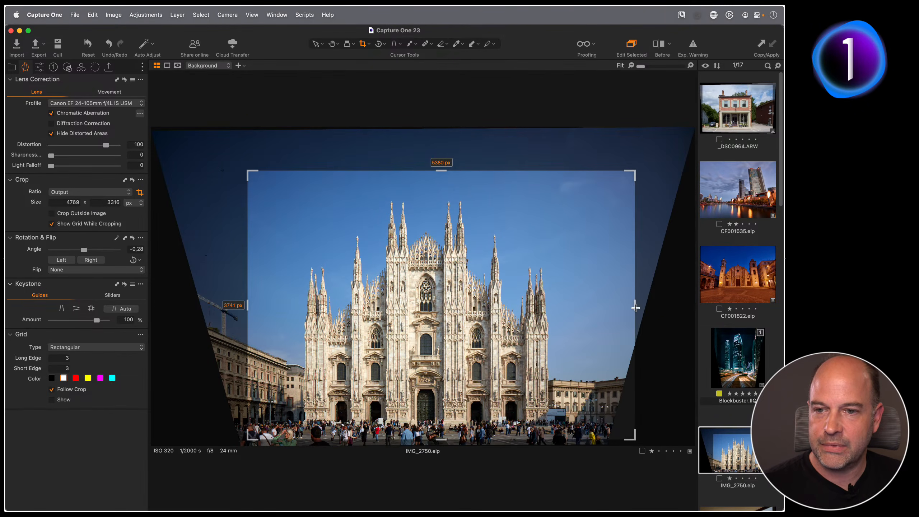
{"action": "left_click_drag", "start_coordinate": [636, 307], "coordinate": [576, 307]}
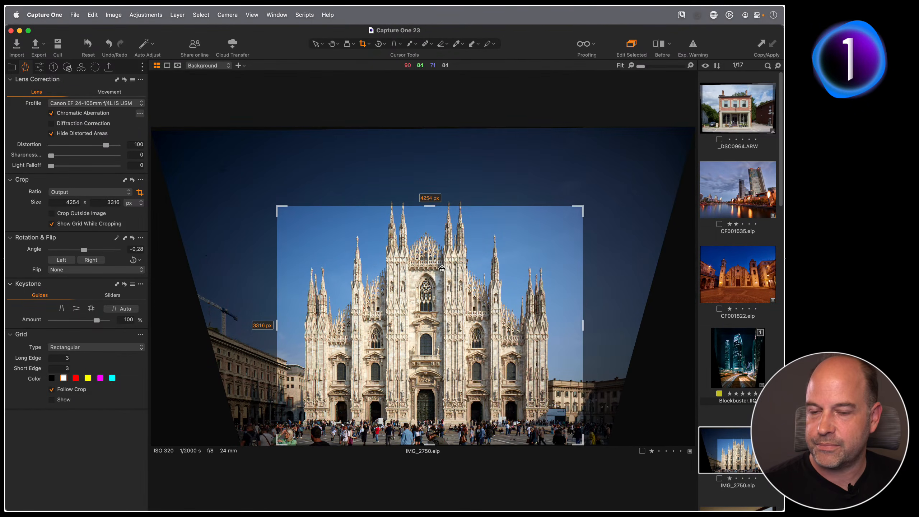
{"action": "key", "text": "alt+super+v"}
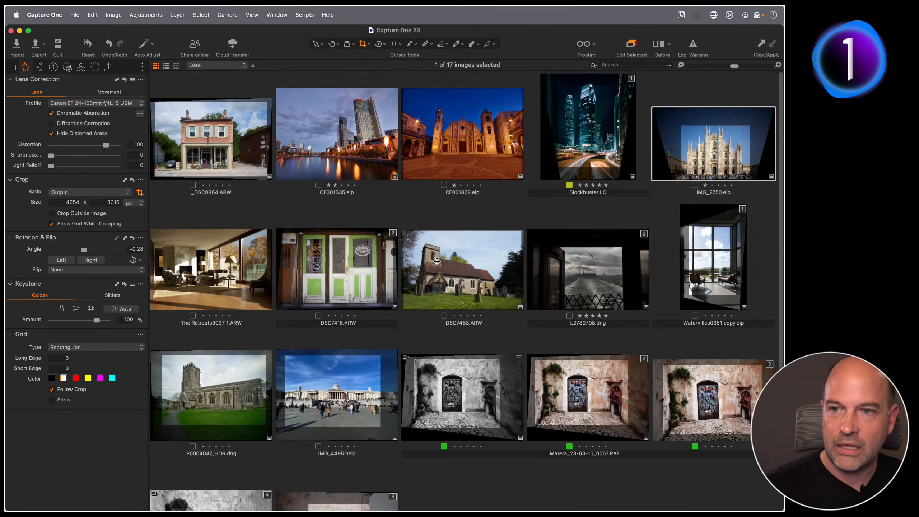
- Open _DSC7415.ARW and reset its existing keystone and rotation corrections
{"action": "left_click", "coordinate": [601, 267]}
{"action": "double_click", "coordinate": [359, 270]}
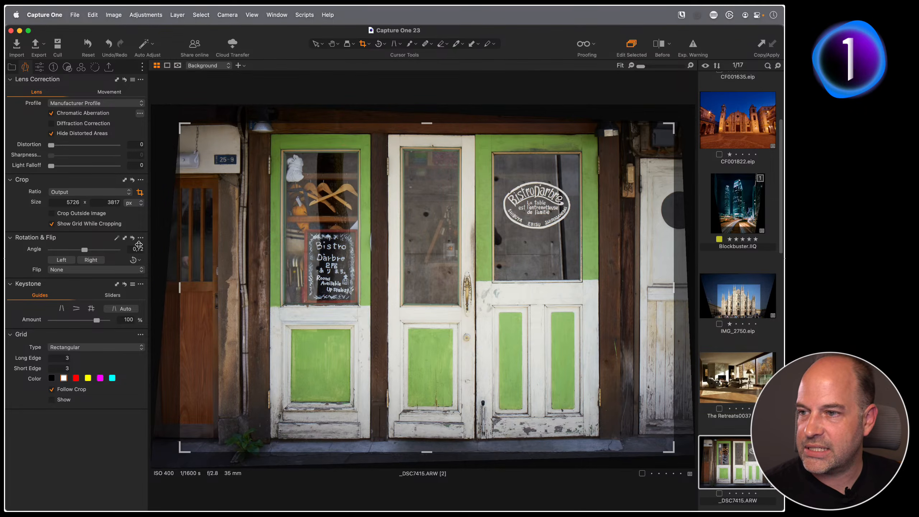
{"action": "left_click", "coordinate": [124, 285]}
{"action": "left_click", "coordinate": [132, 238]}
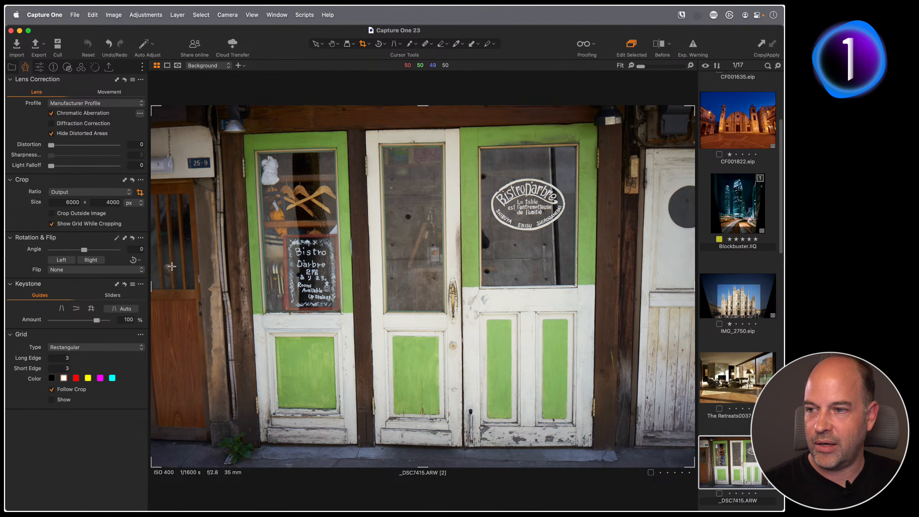
- Apply automatic full keystone correction, vertical and horizontal, to _DSC7415.ARW and view the result without guides
{"action": "left_click", "coordinate": [91, 308]}
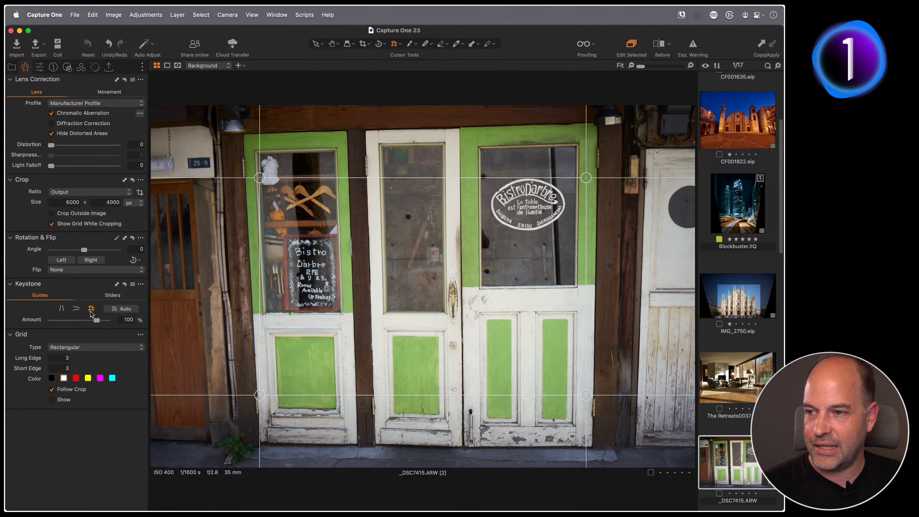
{"action": "left_click", "coordinate": [117, 308]}
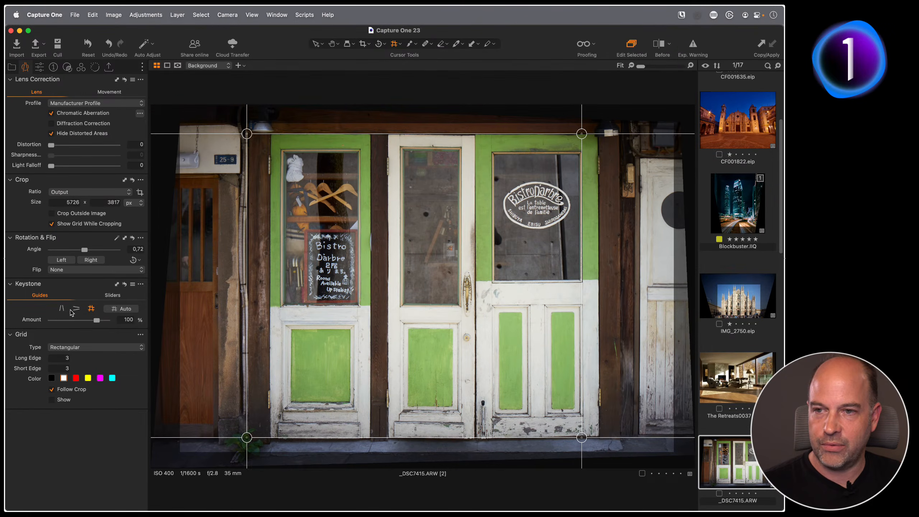
{"action": "key", "text": "h"}
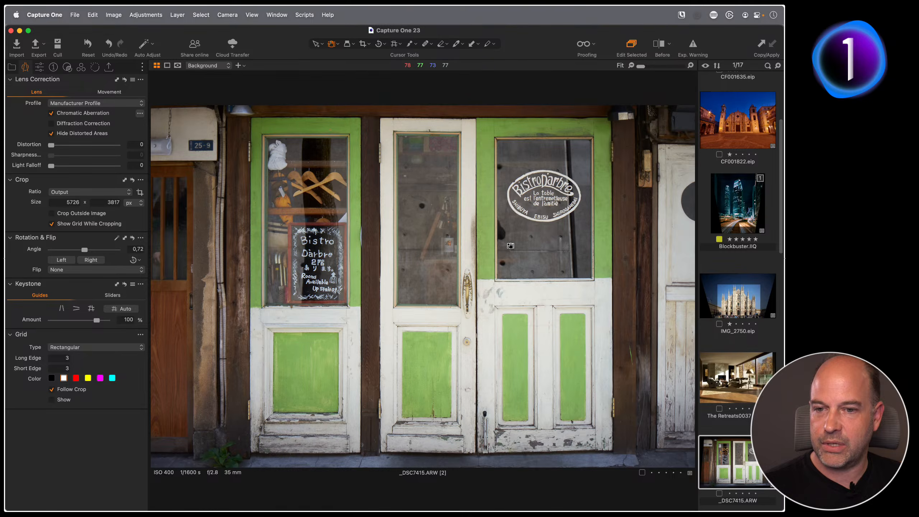
- Open L2780798.dng, apply automatic full keystone correction to it, and view the result without guides
{"action": "key", "text": "y"}
{"action": "double_click", "coordinate": [590, 180]}
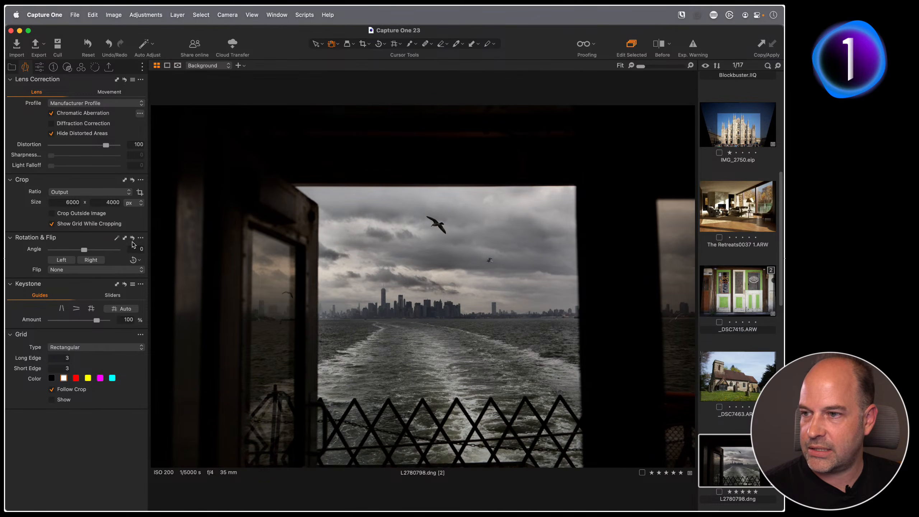
{"action": "left_click", "coordinate": [116, 309]}
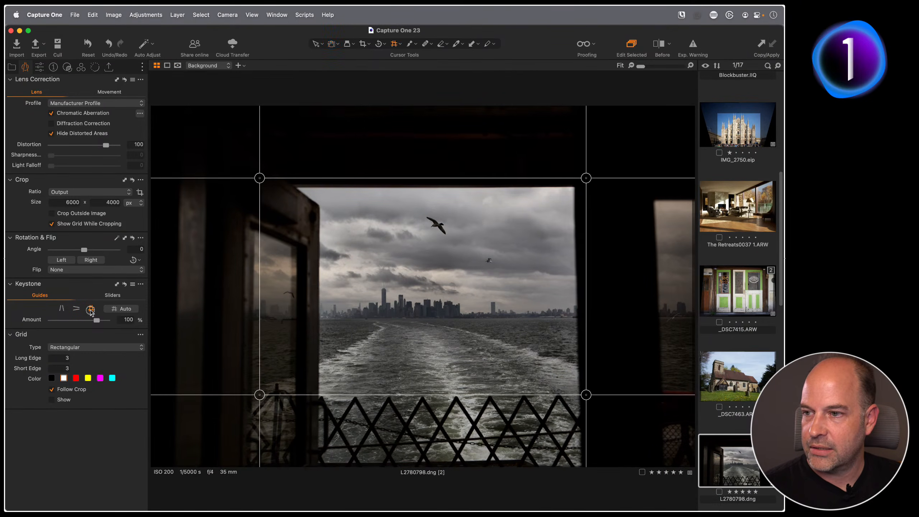
{"action": "left_click", "coordinate": [115, 310]}
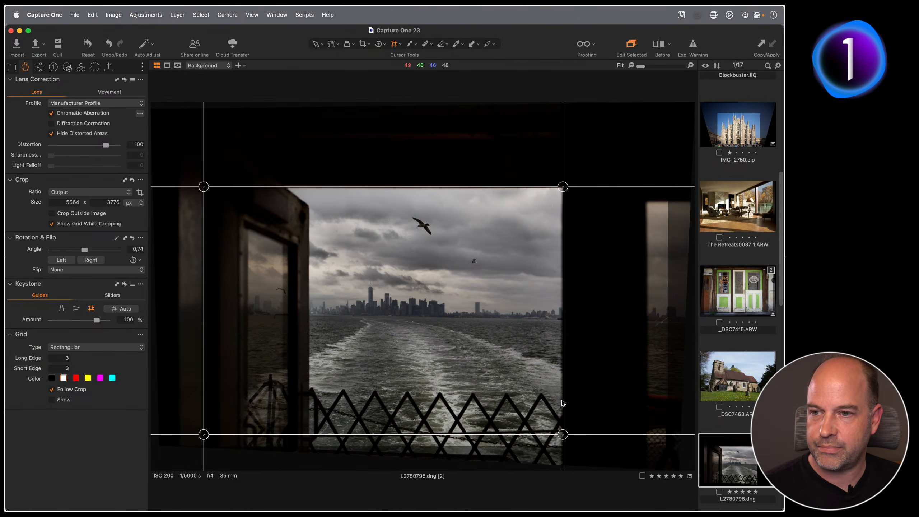
{"action": "key", "text": "h"}
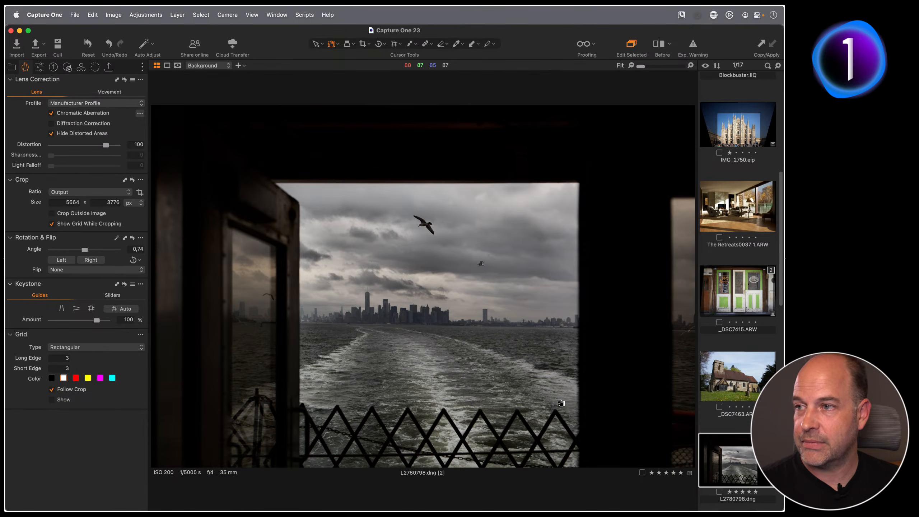
- Show the Keystone collection as a thumbnail overview and open variant 4 of Matera_23-03-15_0057.RAF
{"action": "left_click", "coordinate": [12, 67]}
{"action": "left_click", "coordinate": [86, 321]}
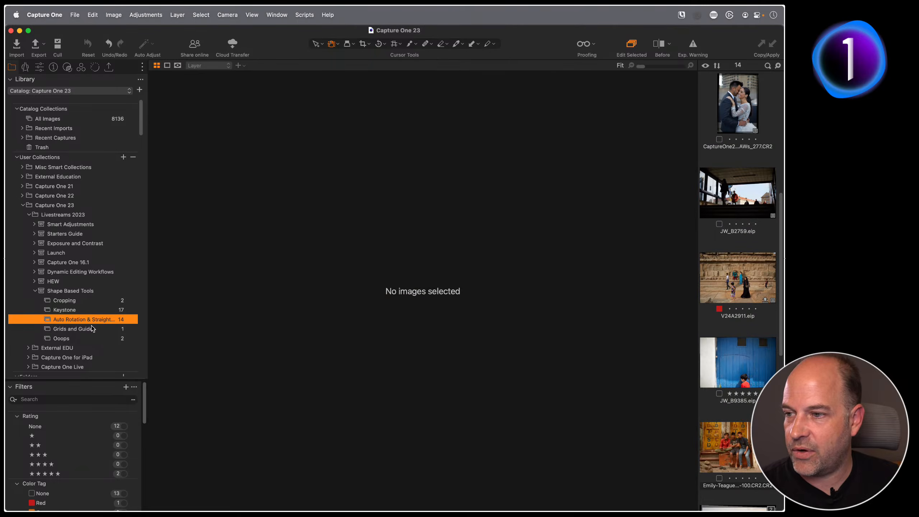
{"action": "left_click", "coordinate": [83, 311]}
{"action": "key", "text": "g"}
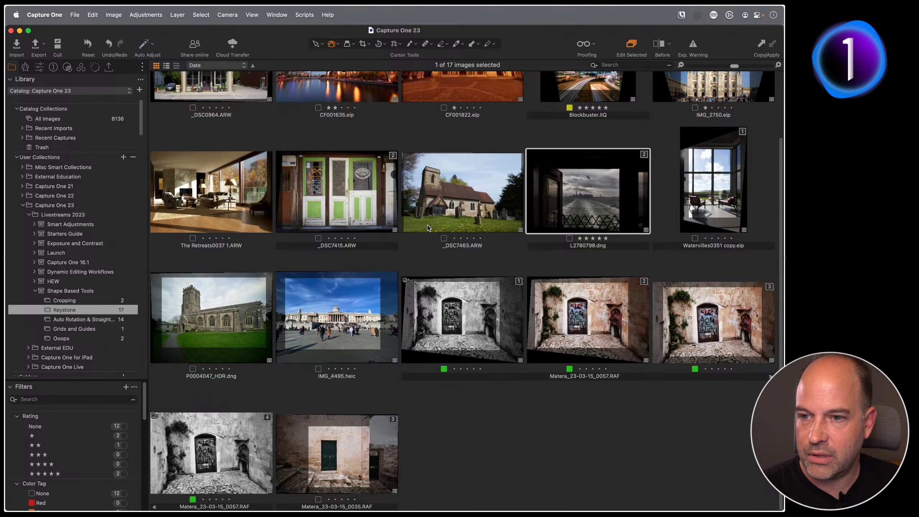
{"action": "double_click", "coordinate": [249, 435]}
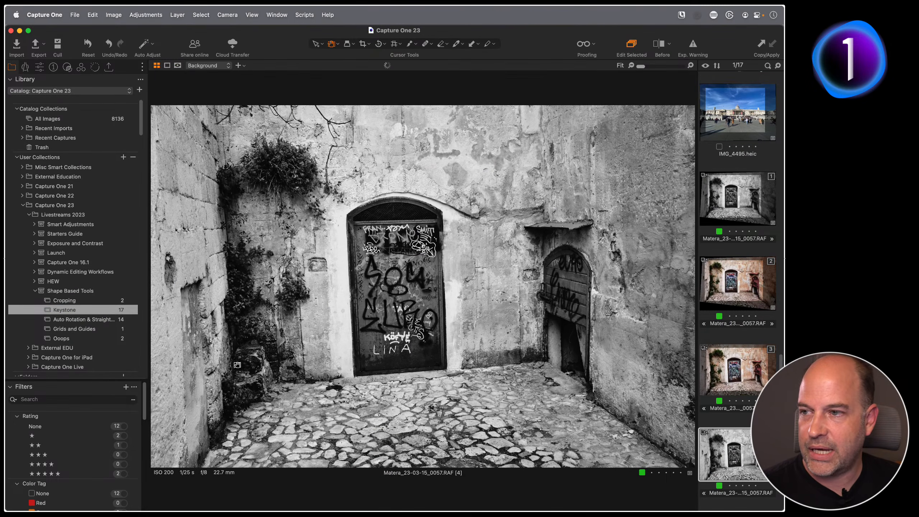
- Show the lens and shape adjustments and compare the corrected color variant 2 with the uncorrected black-and-white variant 4
{"action": "left_click", "coordinate": [26, 68]}
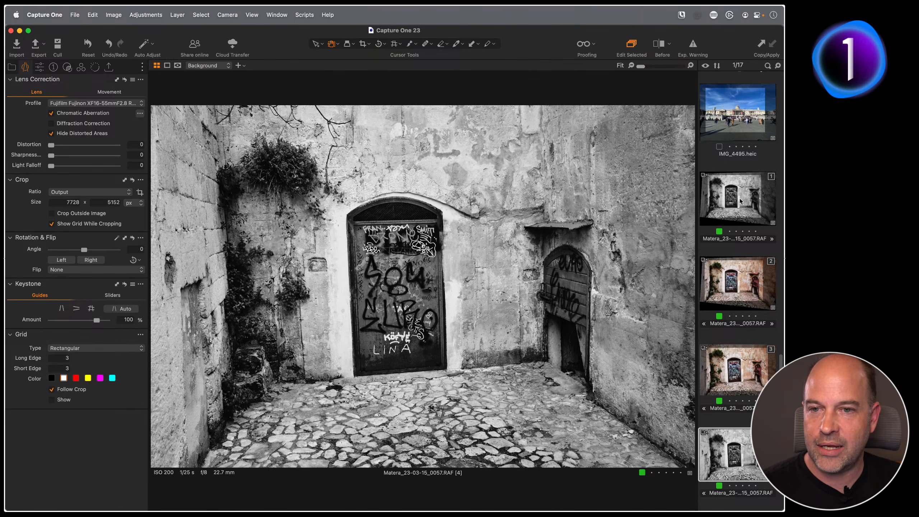
{"action": "left_click", "coordinate": [742, 285]}
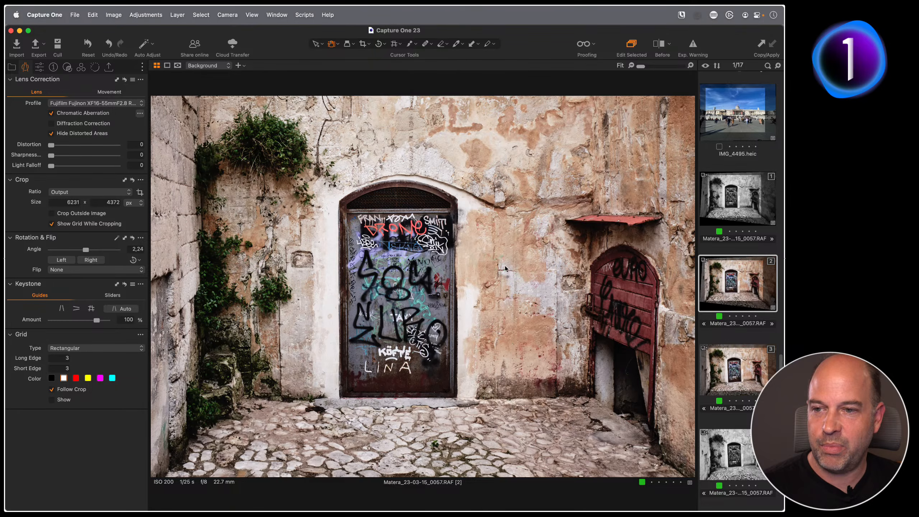
{"action": "left_click", "coordinate": [726, 456]}
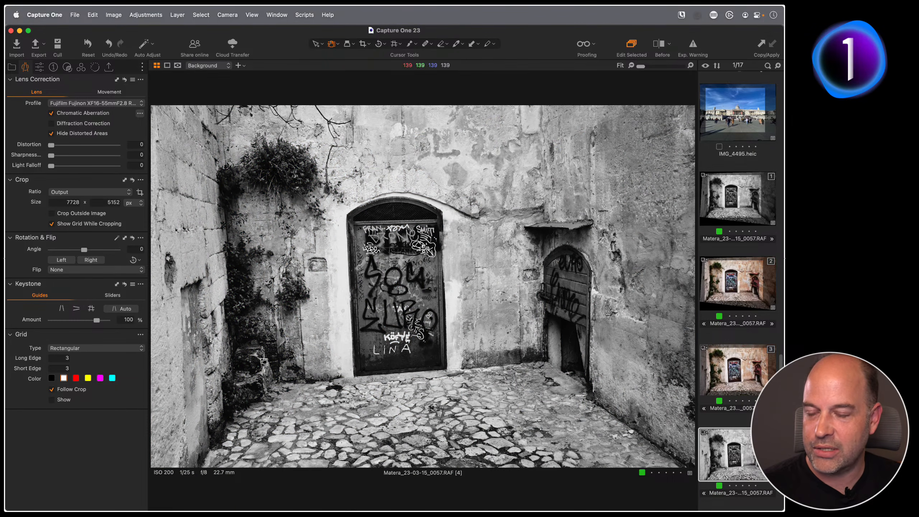
- Align the full keystone guides with the four corners of the graffiti door in variant 4 and apply the correction
{"action": "left_click", "coordinate": [113, 310]}
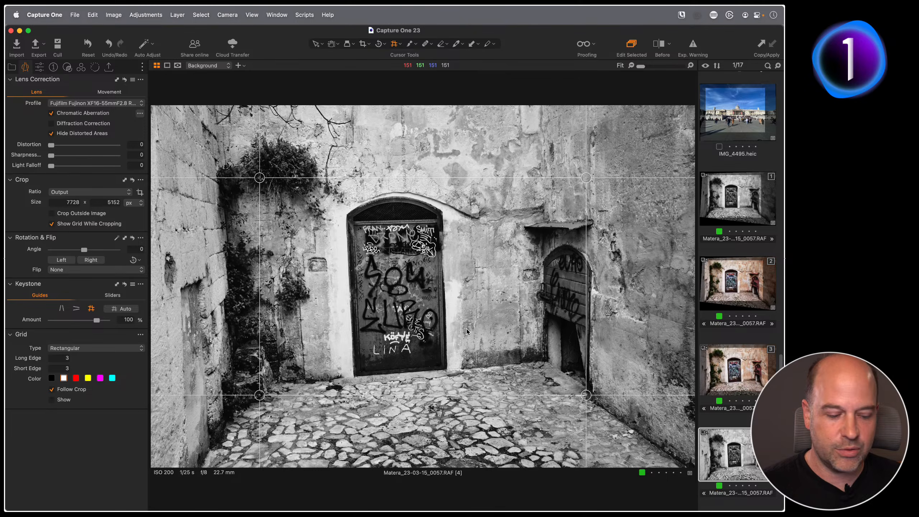
{"action": "key", "text": "super+equal"}
{"action": "key", "text": "super+minus"}
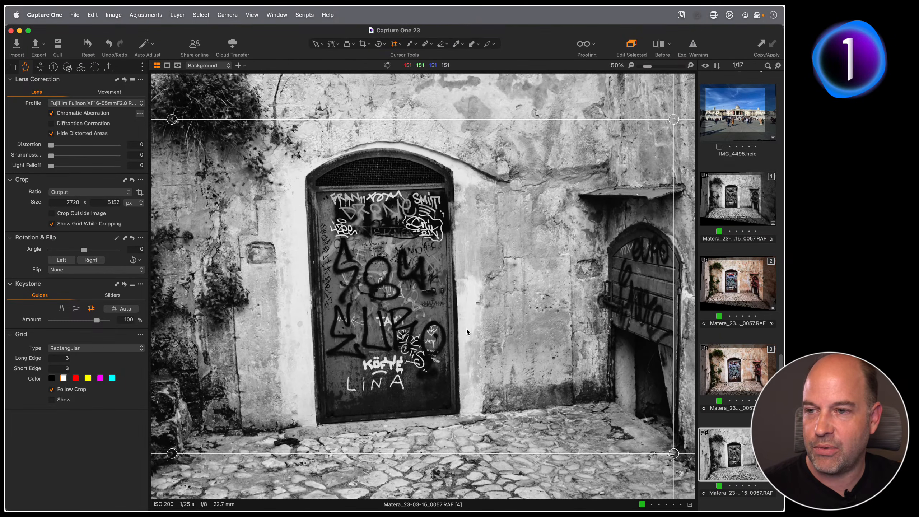
{"action": "left_click_drag", "start_coordinate": [172, 454], "coordinate": [316, 426]}
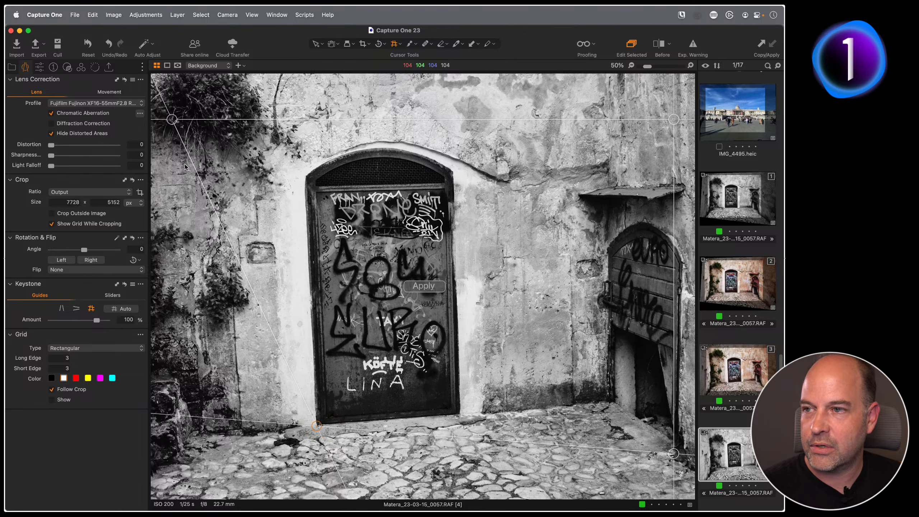
{"action": "left_click_drag", "start_coordinate": [173, 120], "coordinate": [301, 187]}
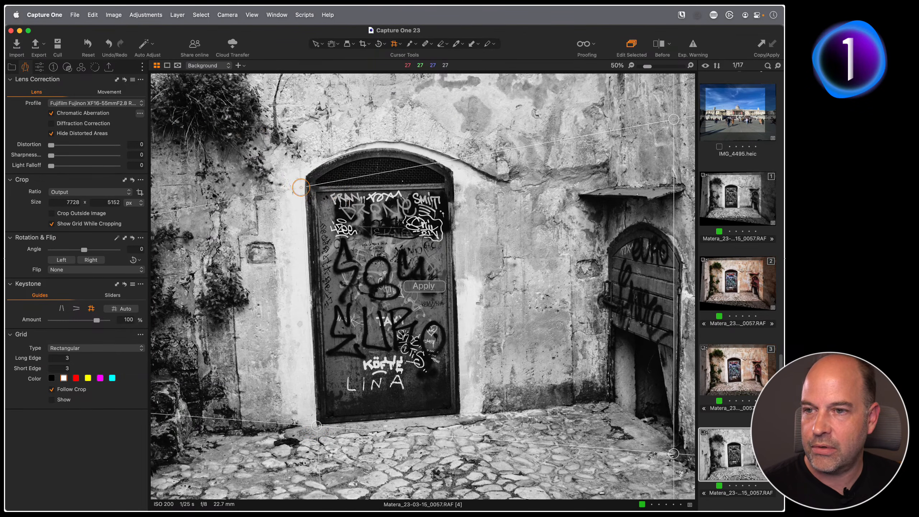
{"action": "left_click_drag", "start_coordinate": [674, 119], "coordinate": [455, 184]}
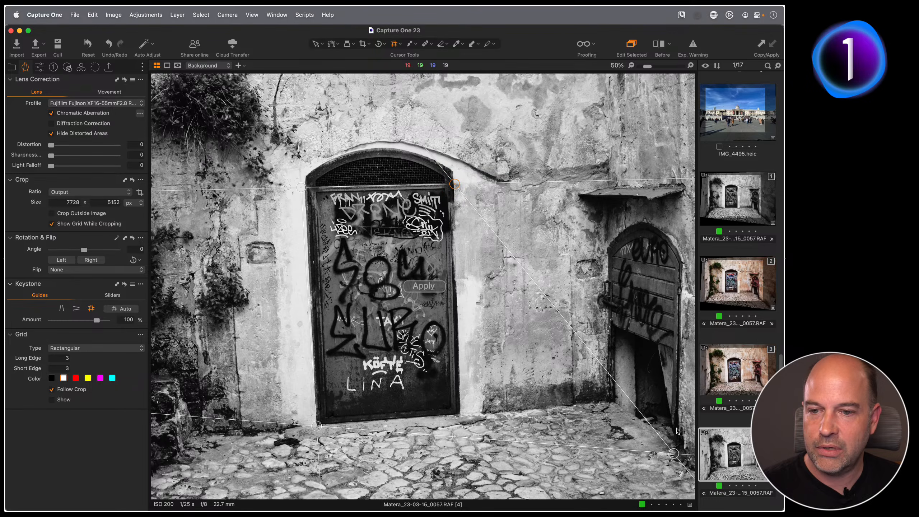
{"action": "left_click_drag", "start_coordinate": [674, 453], "coordinate": [460, 416]}
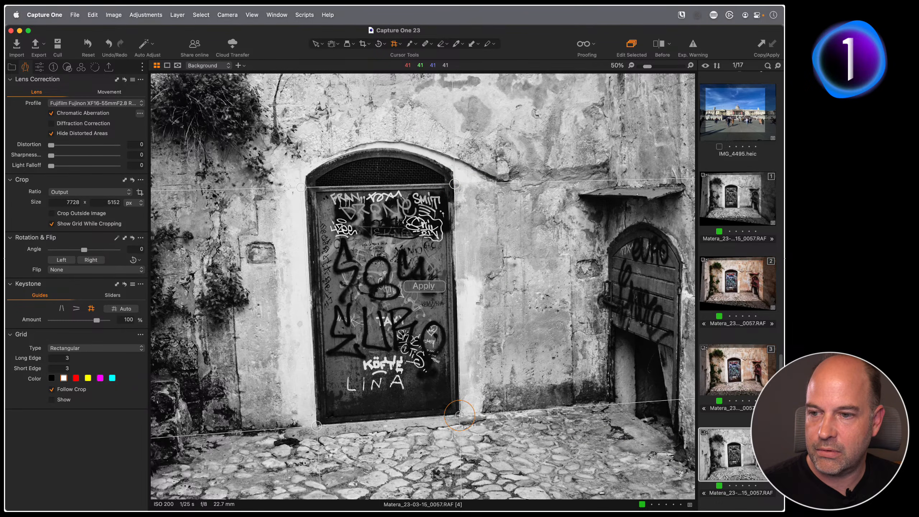
{"action": "left_click", "coordinate": [417, 287]}
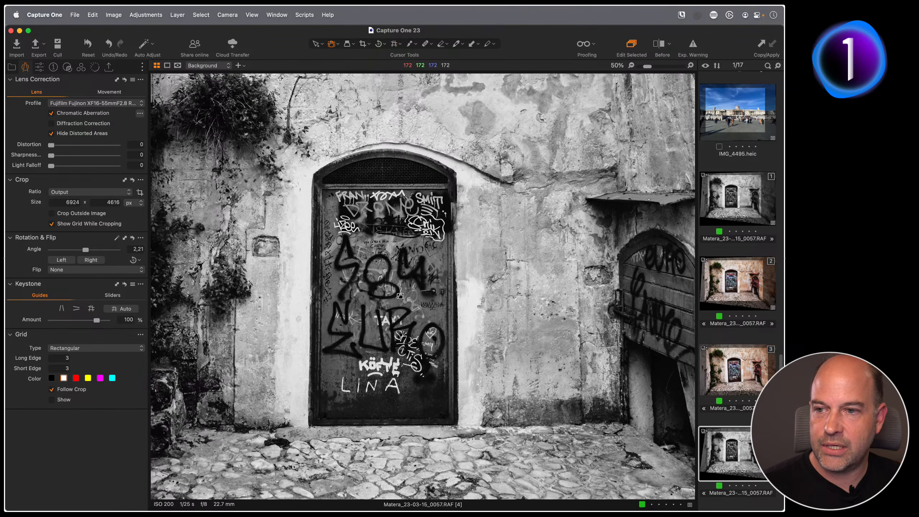
{"action": "left_click", "coordinate": [337, 44]}
{"action": "left_click", "coordinate": [365, 51]}
{"action": "left_click", "coordinate": [452, 306]}
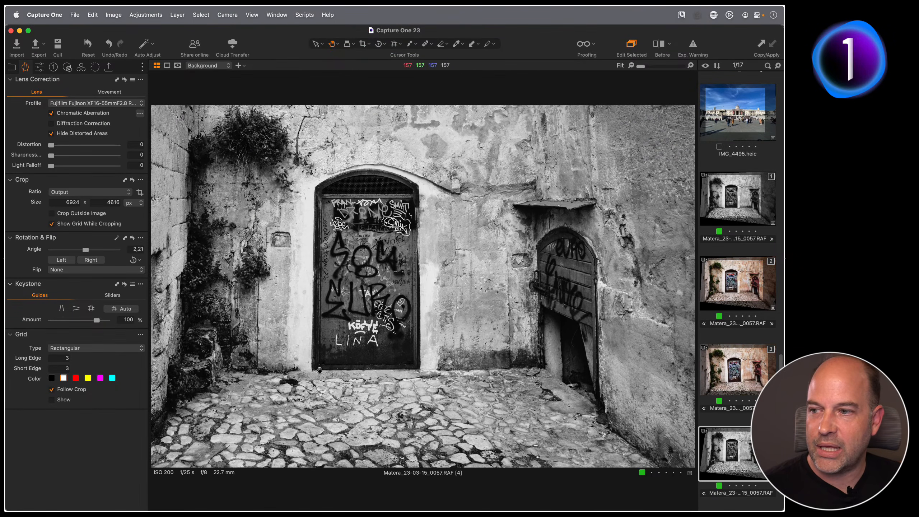
- Fine-tune the keystone of variant 4 by setting Vertical to -20.6 and resetting Skew to 0
{"action": "left_click", "coordinate": [113, 296]}
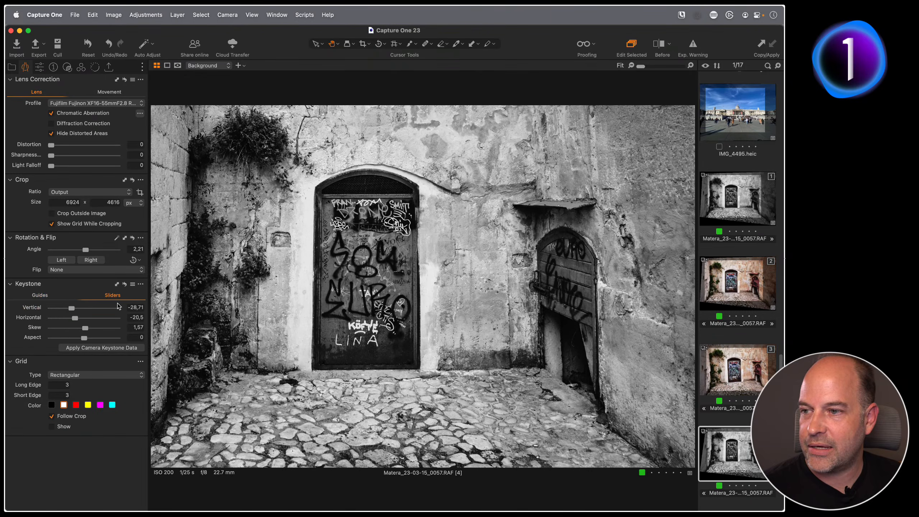
{"action": "left_click_drag", "start_coordinate": [71, 308], "coordinate": [75, 309]}
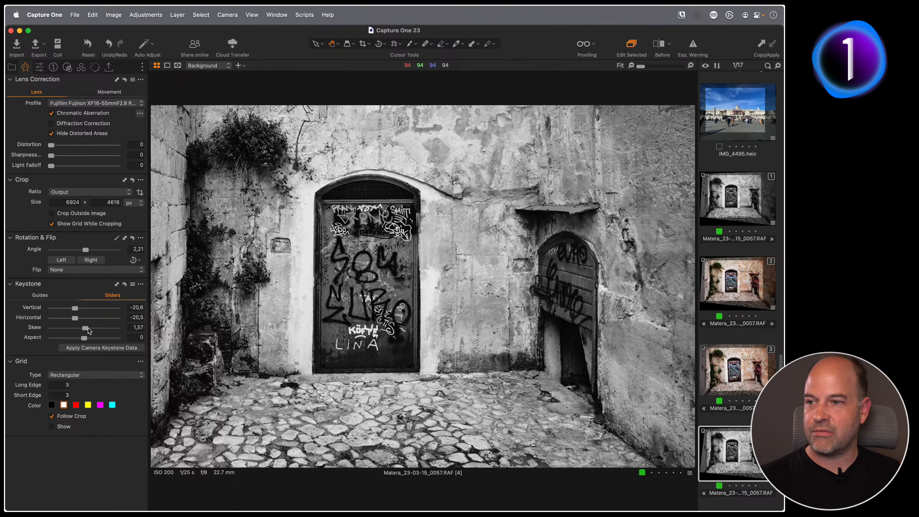
{"action": "mouse_move", "coordinate": [86, 328]}
{"action": "left_mouse_down"}
{"action": "mouse_move", "coordinate": [96, 329]}
{"action": "mouse_move", "coordinate": [87, 332]}
{"action": "left_mouse_up"}
{"action": "double_click", "coordinate": [100, 330]}
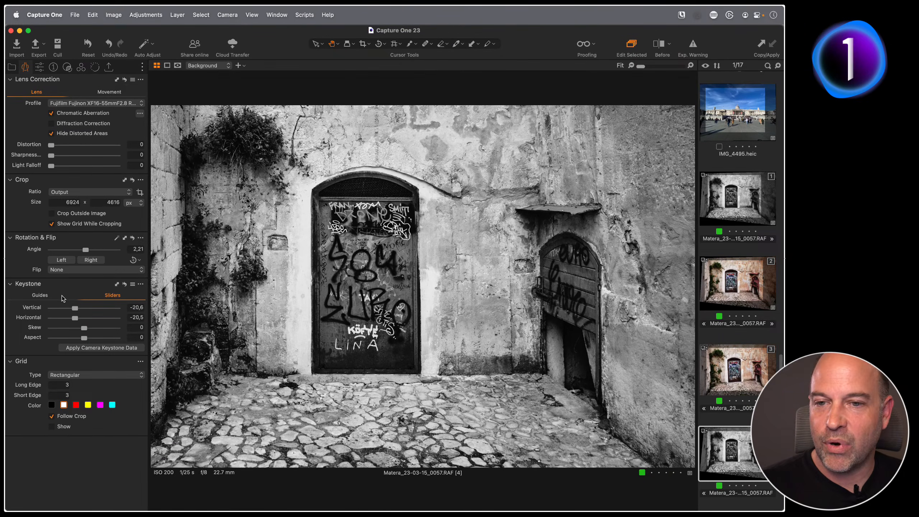
- Crop and reposition variant 4 around the two doors to about 6327 × 4502 px
{"action": "key", "text": "c"}
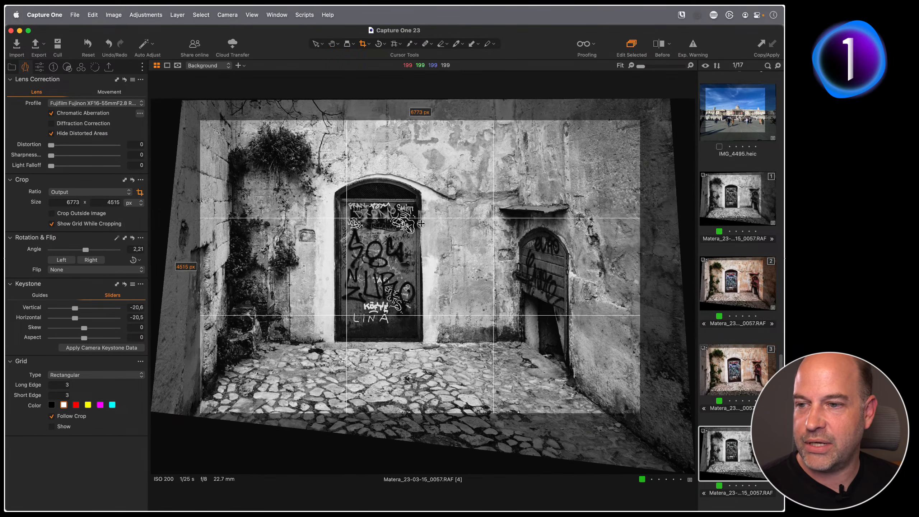
{"action": "left_click_drag", "start_coordinate": [199, 412], "coordinate": [223, 397]}
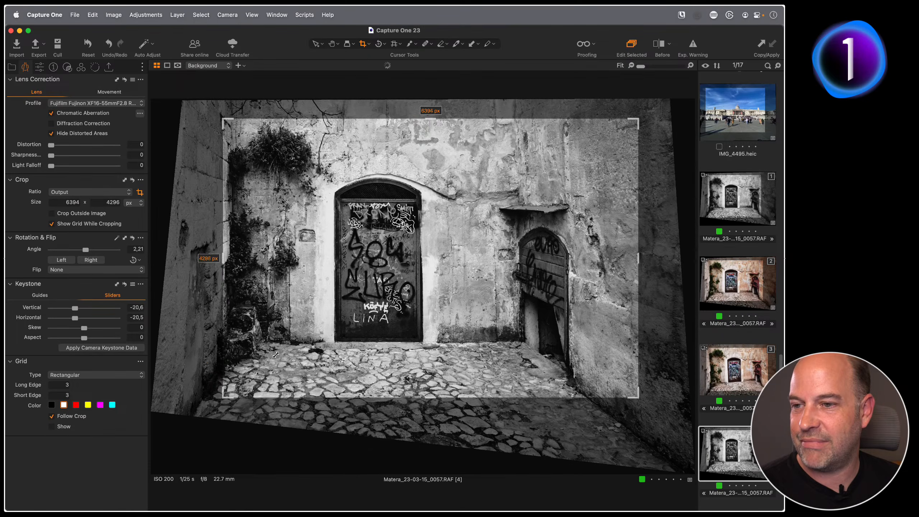
{"action": "mouse_move", "coordinate": [406, 272]}
{"action": "left_mouse_down"}
{"action": "mouse_move", "coordinate": [393, 279]}
{"action": "mouse_move", "coordinate": [396, 267]}
{"action": "left_mouse_up"}
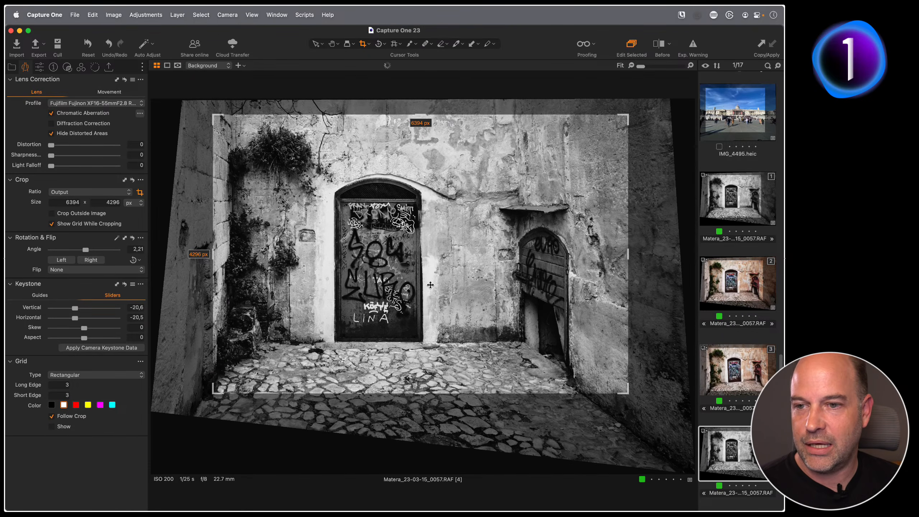
{"action": "left_click_drag", "start_coordinate": [629, 394], "coordinate": [602, 399]}
{"action": "key", "text": "h"}
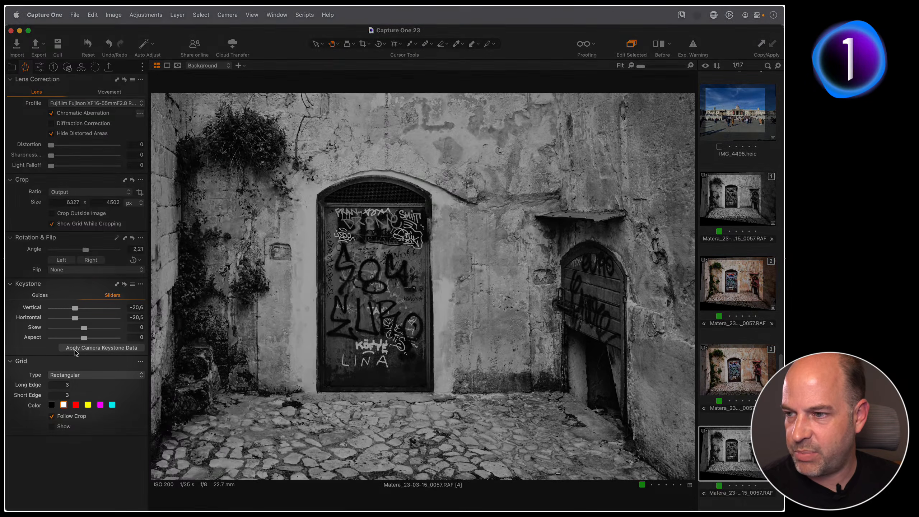
- Try applying the camera keystone data to variant 4 and return to the keystone guide controls
{"action": "left_click", "coordinate": [101, 348]}
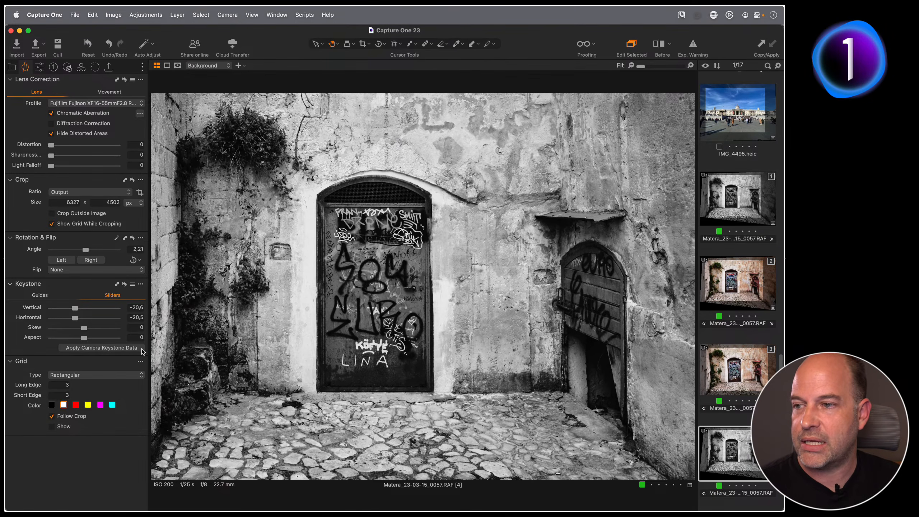
{"action": "left_click", "coordinate": [40, 295]}
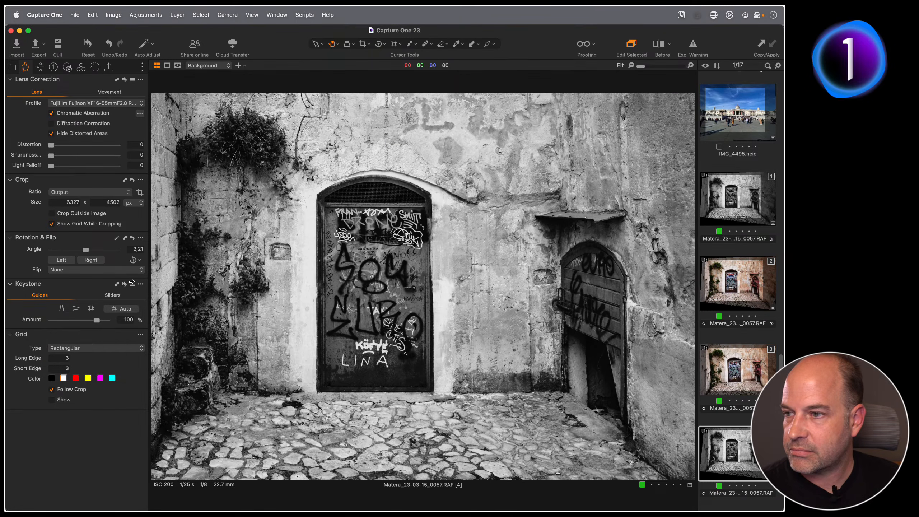
- Allow cropping outside the image, extend variant 4's crop at its lower-left corner to about 6383 × 4652 px, and disallow outside cropping again
{"action": "left_click", "coordinate": [52, 214]}
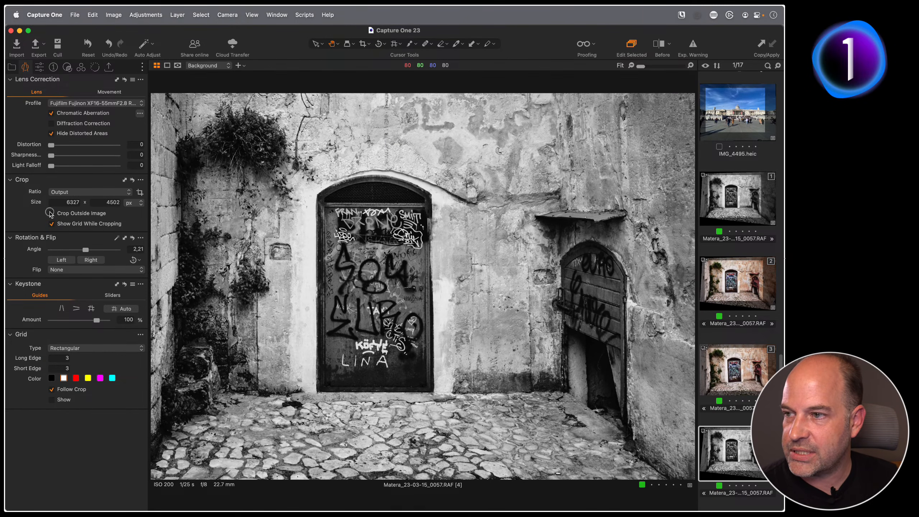
{"action": "left_click", "coordinate": [363, 43]}
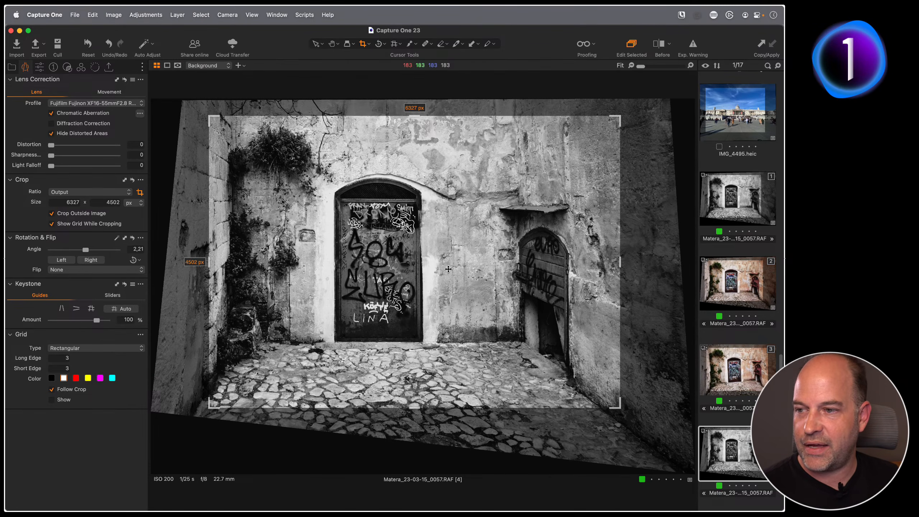
{"action": "left_click_drag", "start_coordinate": [211, 407], "coordinate": [176, 421]}
{"action": "left_click", "coordinate": [52, 213]}
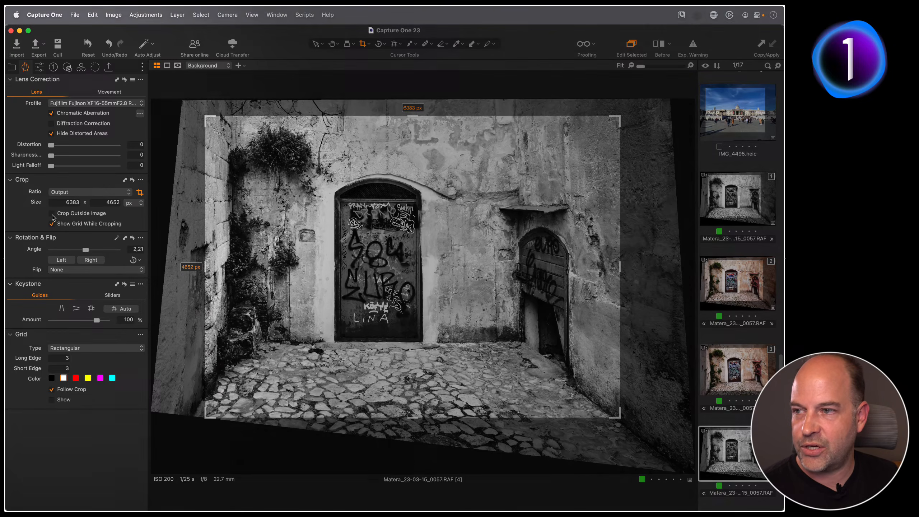
- Allow variant 4 to be cropped outside the image, enlarge and reposition its crop to about 6602 × 4932 px, and view the result
{"action": "left_click", "coordinate": [51, 214]}
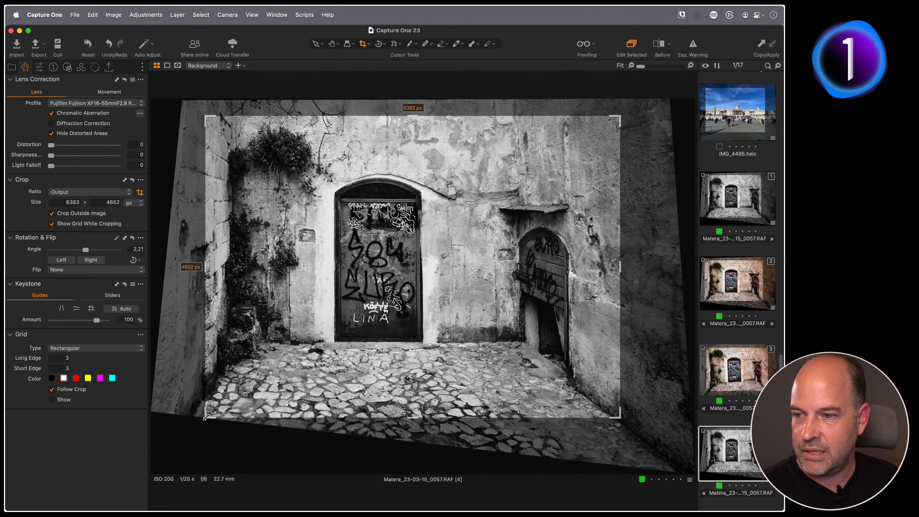
{"action": "left_click_drag", "start_coordinate": [206, 417], "coordinate": [191, 433]}
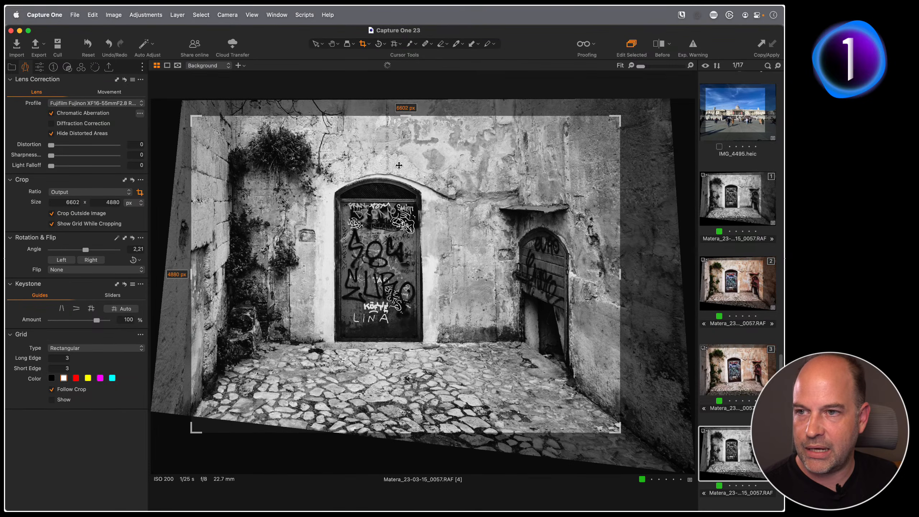
{"action": "left_click_drag", "start_coordinate": [400, 165], "coordinate": [403, 164]}
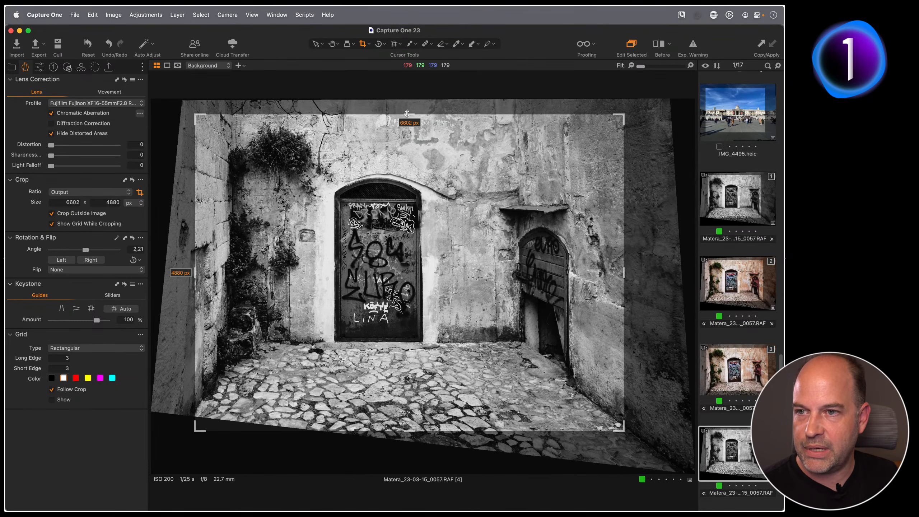
{"action": "left_click_drag", "start_coordinate": [407, 114], "coordinate": [407, 110]}
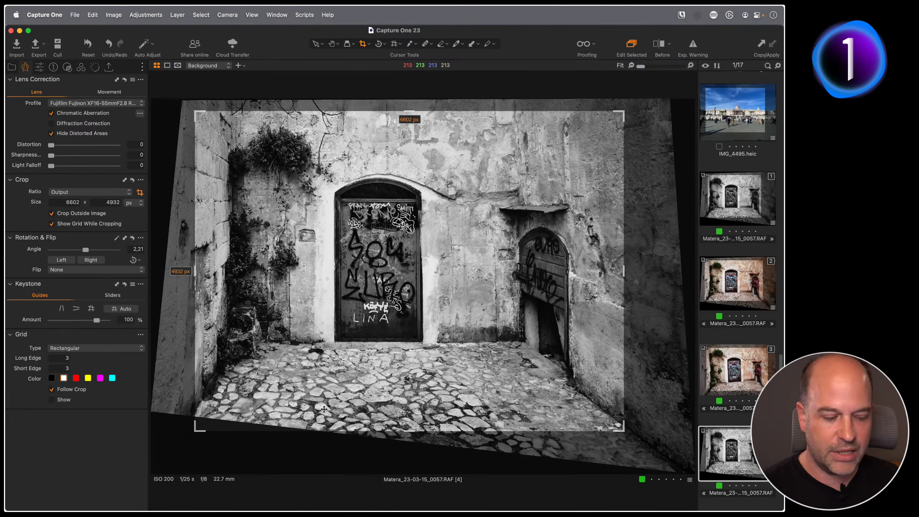
{"action": "key", "text": "h"}
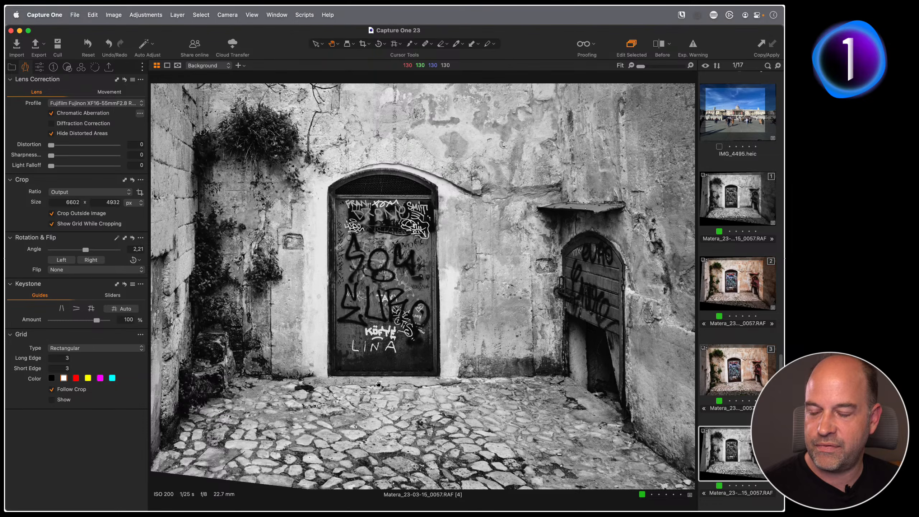
- Apply automatic vertical keystone correction to IMG_4495.heic
{"action": "left_click", "coordinate": [710, 116]}
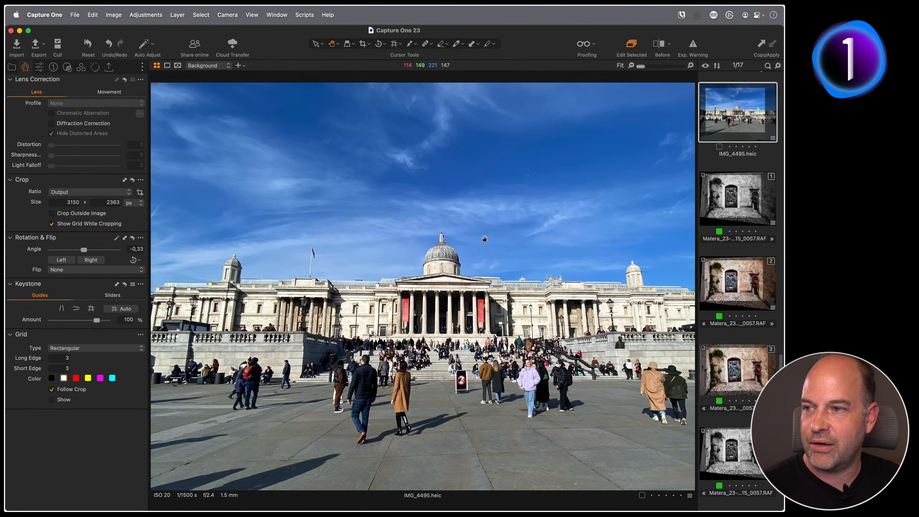
{"action": "left_click", "coordinate": [61, 308]}
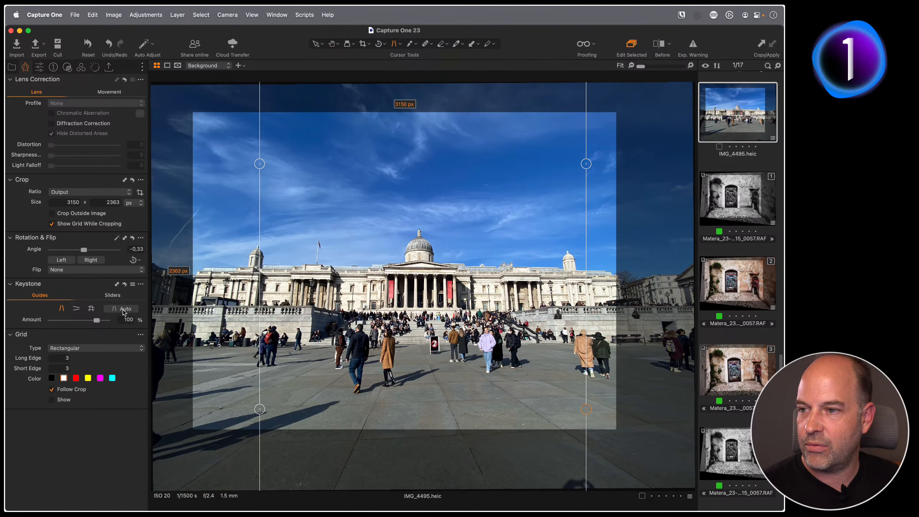
{"action": "left_click", "coordinate": [123, 308]}
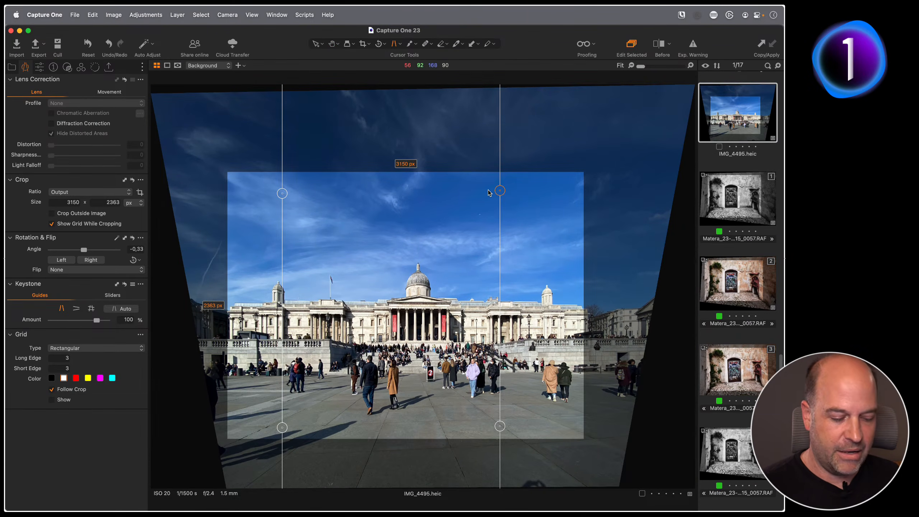
- Allow cropping outside the image, widen IMG_4495.heic's crop to about 3541 × 2390 px, and view the result
{"action": "key", "text": "c"}
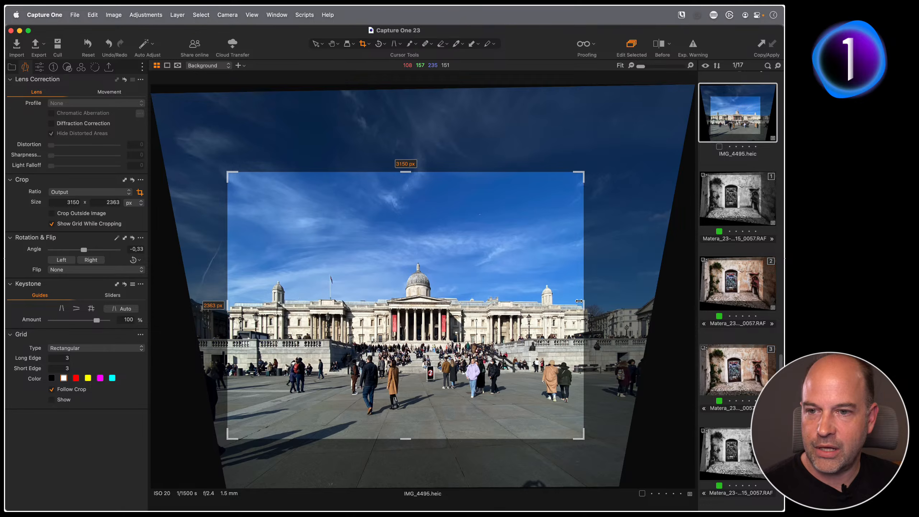
{"action": "left_click_drag", "start_coordinate": [584, 306], "coordinate": [628, 306]}
{"action": "mouse_move", "coordinate": [427, 172]}
{"action": "left_mouse_down"}
{"action": "mouse_move", "coordinate": [432, 87]}
{"action": "mouse_move", "coordinate": [422, 84]}
{"action": "mouse_move", "coordinate": [427, 169]}
{"action": "left_mouse_up"}
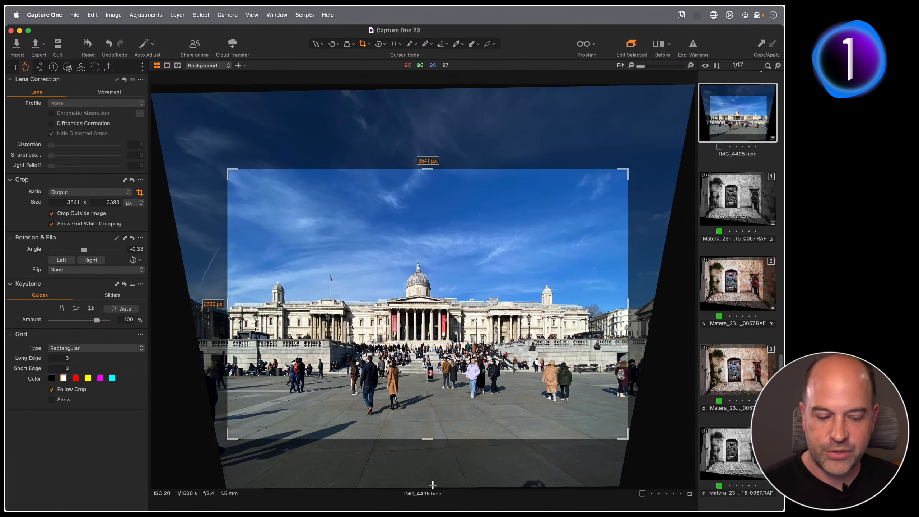
{"action": "key", "text": "h"}
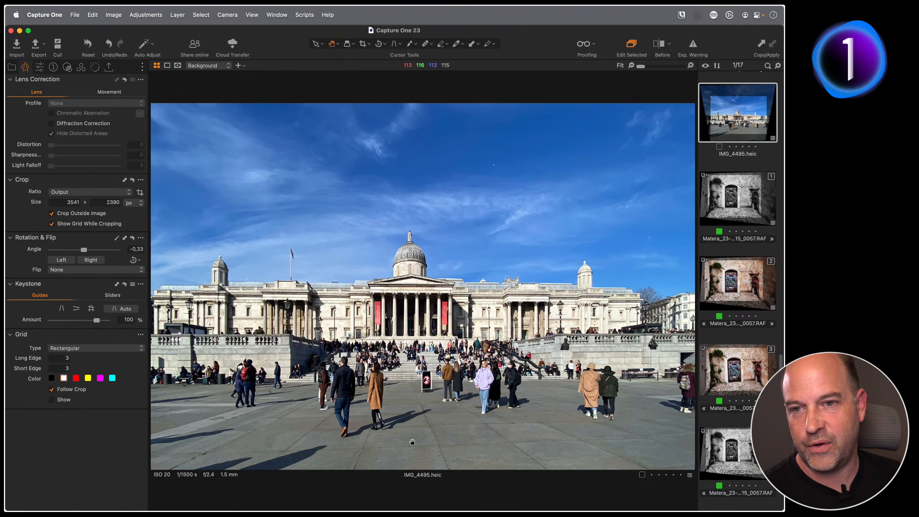
- Revisit door variants 1 and 4, open the Grids and Guides album, and bring back the shape tools for its dessert photo
{"action": "left_click", "coordinate": [734, 212]}
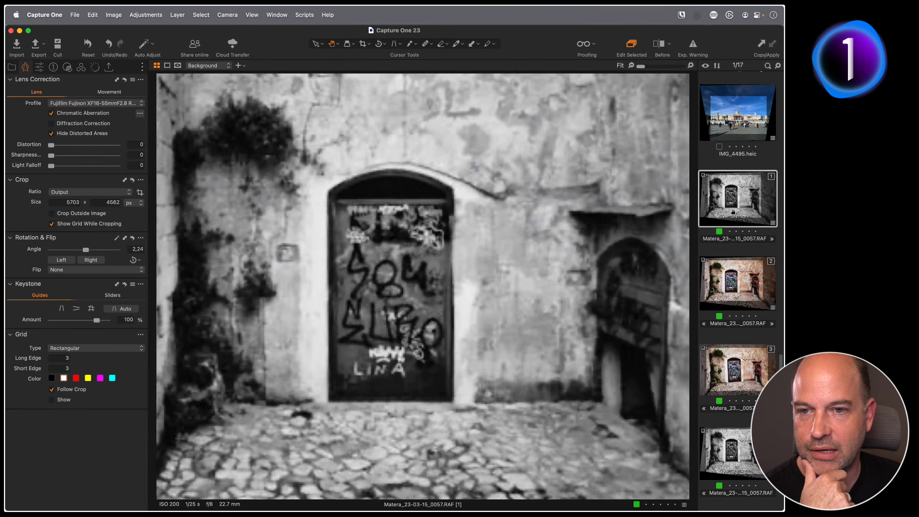
{"action": "left_click", "coordinate": [741, 441]}
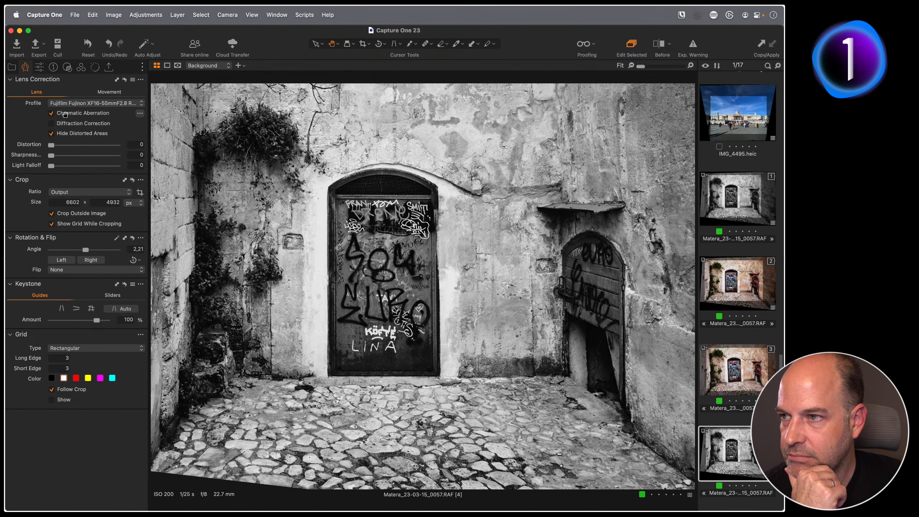
{"action": "left_click", "coordinate": [12, 69]}
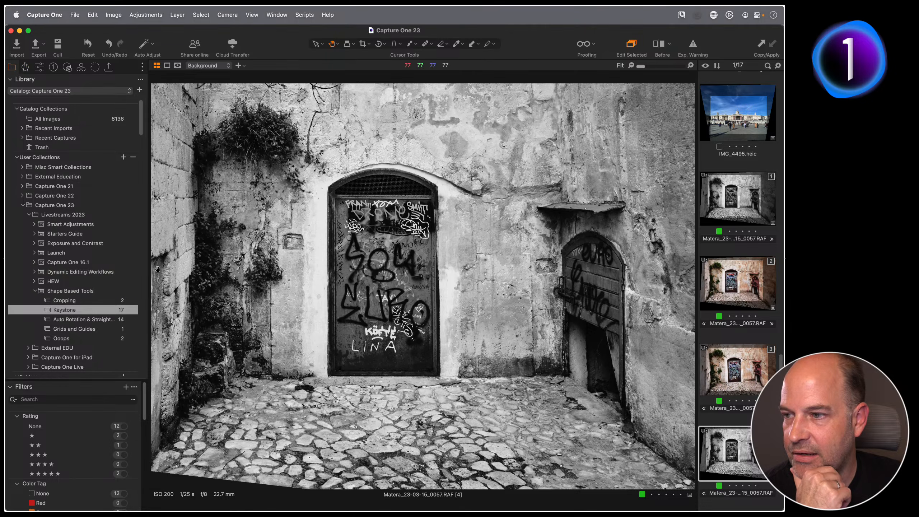
{"action": "left_click", "coordinate": [84, 329]}
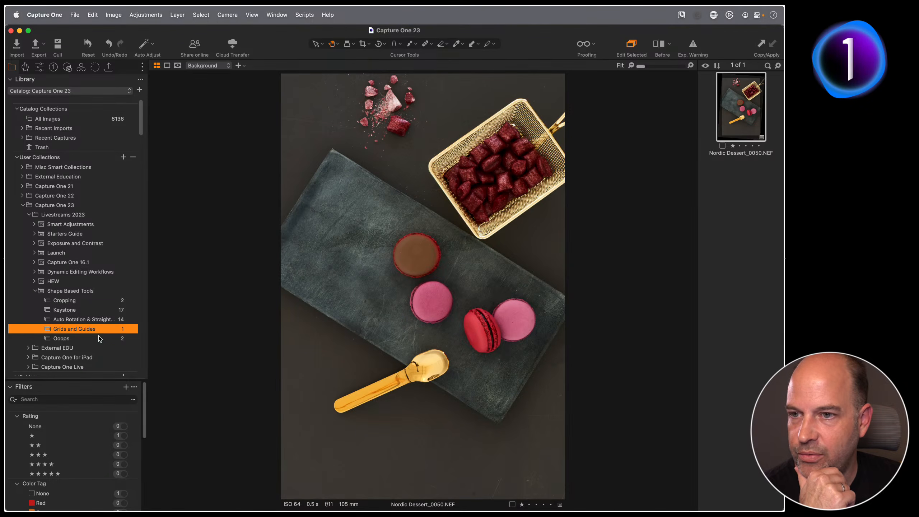
{"action": "left_click", "coordinate": [38, 68]}
{"action": "left_click", "coordinate": [25, 67]}
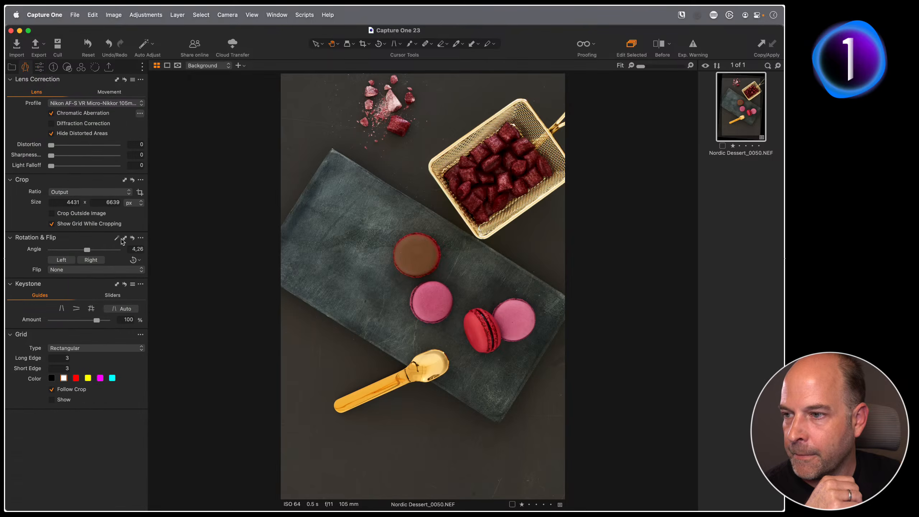
- Rotate the dessert photo 90° clockwise and tighten its crop from the upper-left corner to about 5892 × 4130 px
{"action": "left_click", "coordinate": [91, 260]}
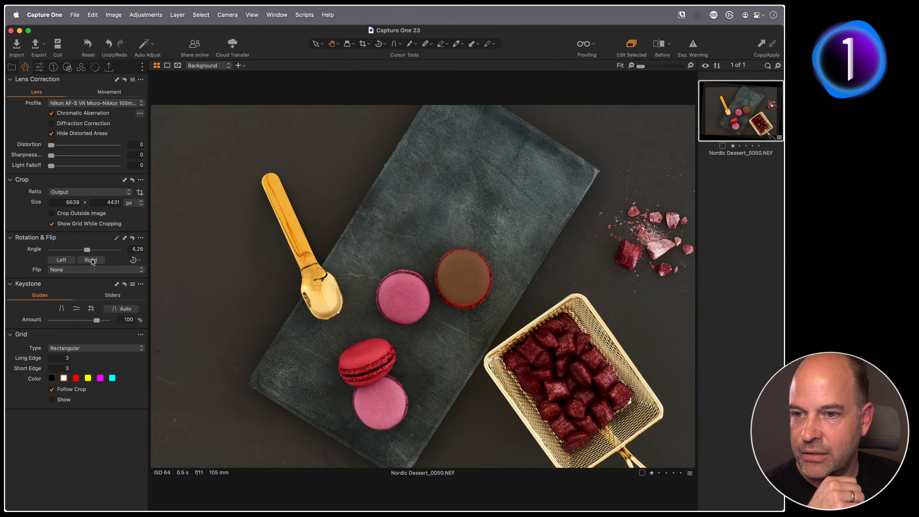
{"action": "key", "text": "c"}
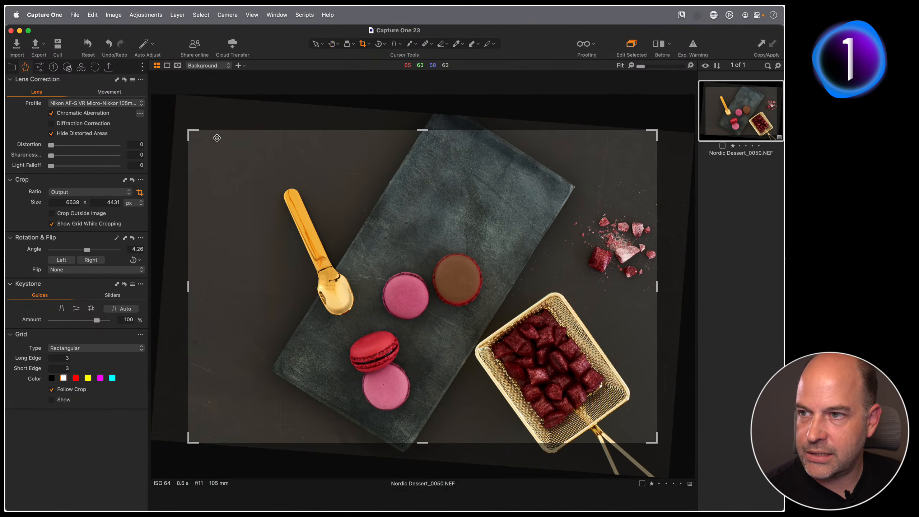
{"action": "left_click_drag", "start_coordinate": [190, 133], "coordinate": [234, 145]}
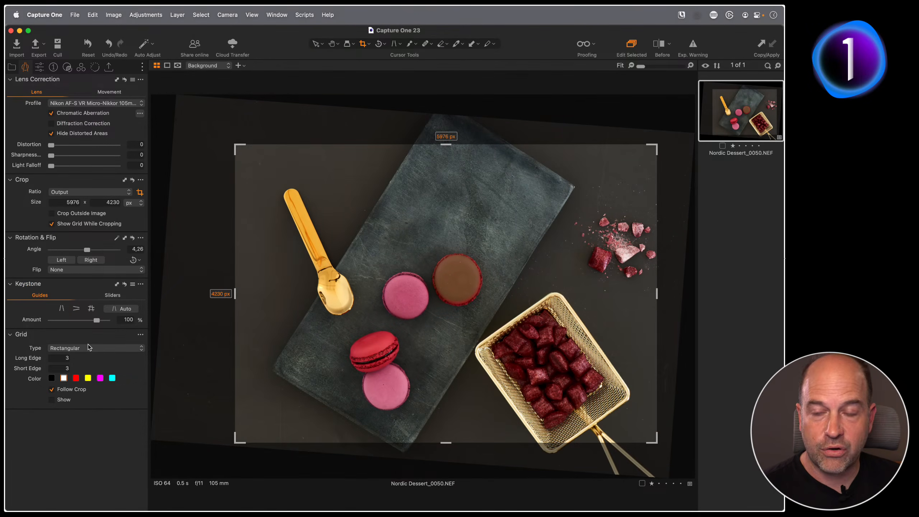
{"action": "left_click_drag", "start_coordinate": [235, 145], "coordinate": [242, 154]}
- Try a 4 × 4 rectangular grid while resizing the dessert photo's crop to about 5989 × 4174 px
{"action": "left_click", "coordinate": [69, 358]}
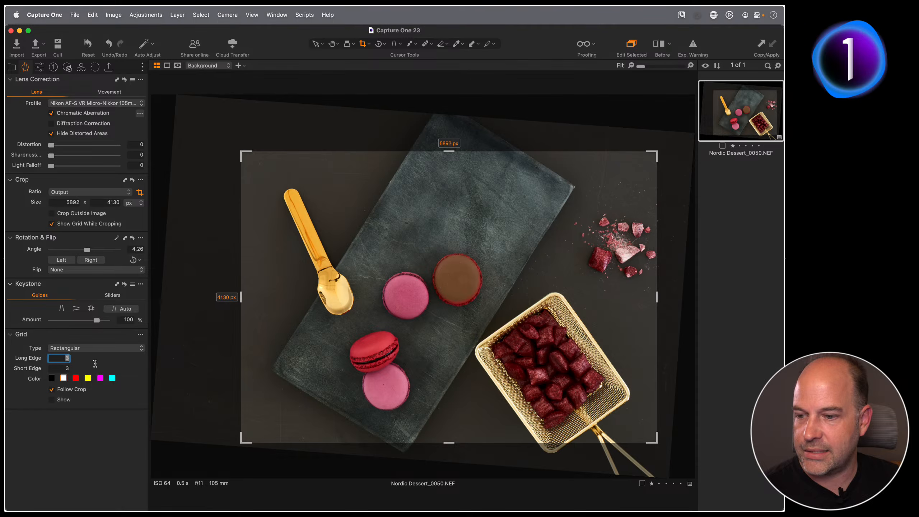
{"action": "type", "text": "4"}
{"action": "key", "text": "Tab"}
{"action": "type", "text": "4"}
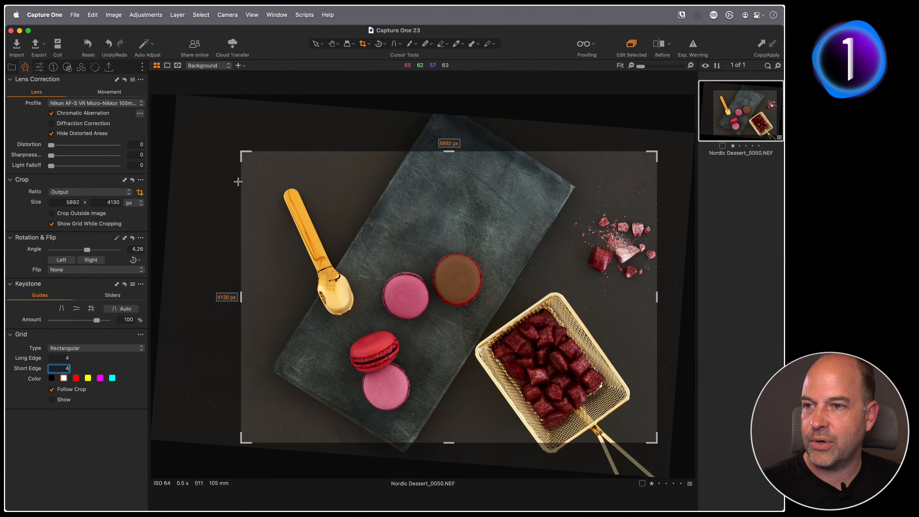
{"action": "mouse_move", "coordinate": [241, 155]}
{"action": "left_mouse_down"}
{"action": "mouse_move", "coordinate": [267, 170]}
{"action": "mouse_move", "coordinate": [233, 148]}
{"action": "left_mouse_up"}
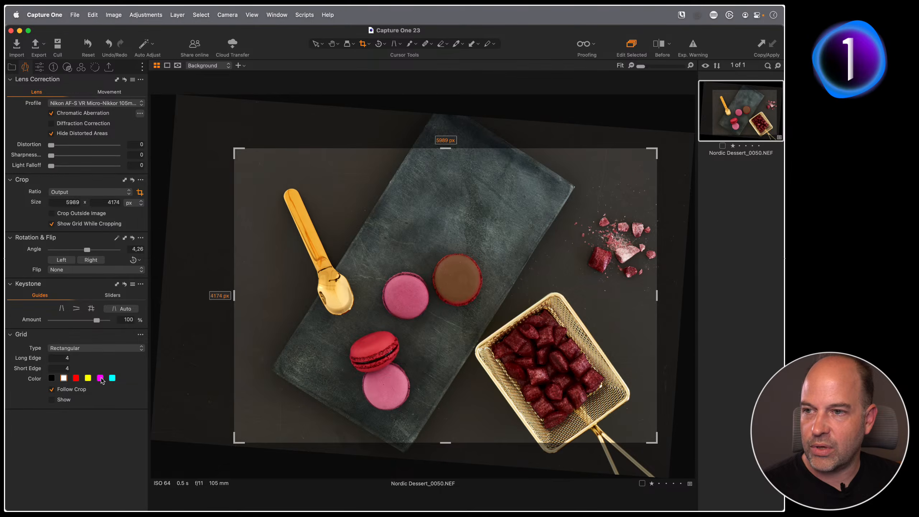
- Extend the crop to about 6124 × 4238 px, colour the grid yellow, and return its divisions to 3 × 3
{"action": "mouse_move", "coordinate": [235, 152]}
{"action": "left_mouse_down"}
{"action": "mouse_move", "coordinate": [250, 158]}
{"action": "mouse_move", "coordinate": [225, 143]}
{"action": "left_mouse_up"}
{"action": "left_click_drag", "start_coordinate": [59, 359], "coordinate": [126, 353]}
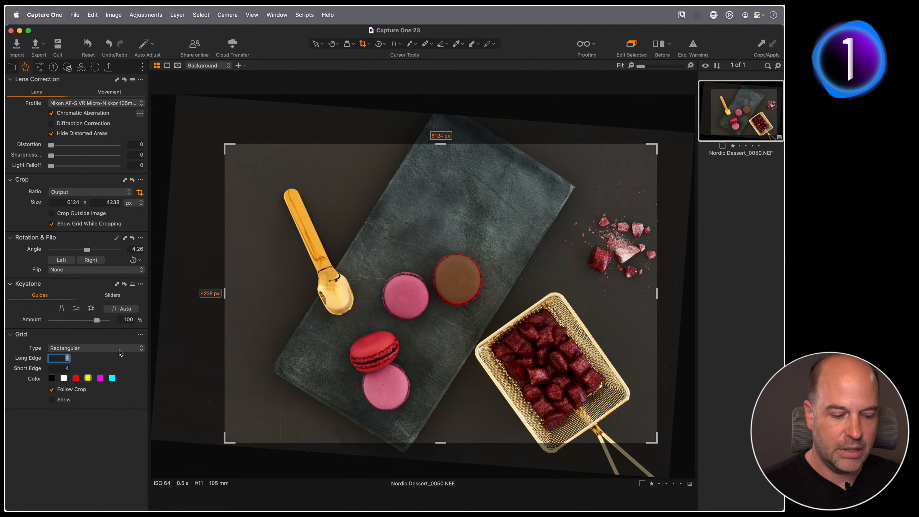
{"action": "type", "text": "3"}
- Try the Golden Ratio grid while tightening the crop to about 5737 × 3958 px
{"action": "left_click", "coordinate": [97, 349]}
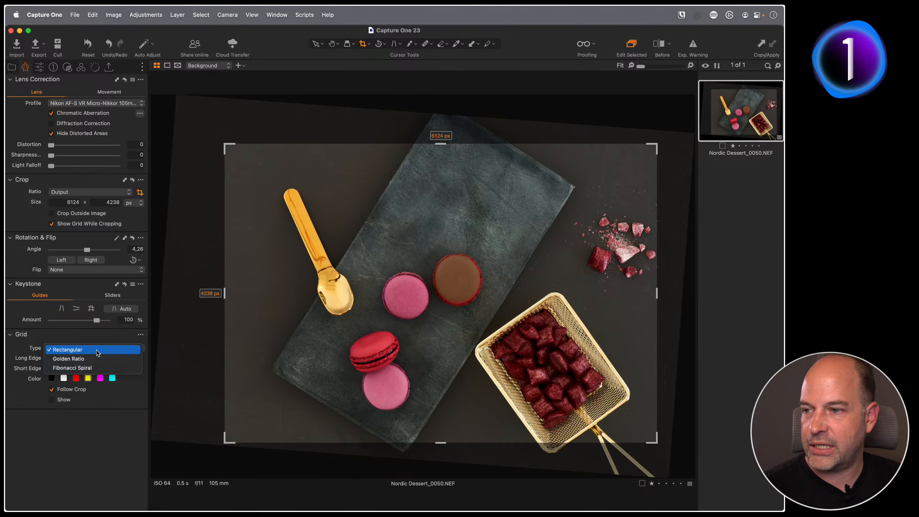
{"action": "left_click", "coordinate": [98, 358]}
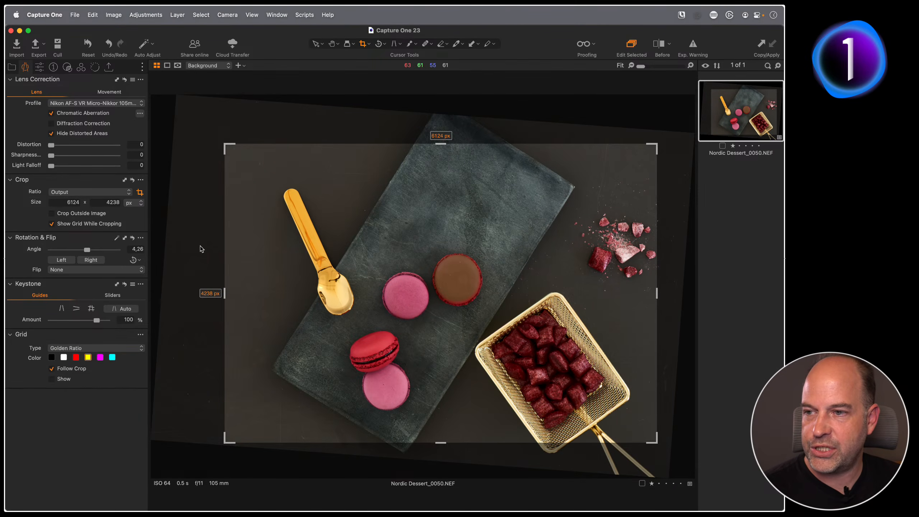
{"action": "left_click_drag", "start_coordinate": [232, 146], "coordinate": [252, 164]}
- Try the Fibonacci Spiral grid with a crop of about 5248 × 3725 px, toggling the spiral's Clockwise direction until it is enabled
{"action": "left_click", "coordinate": [91, 349]}
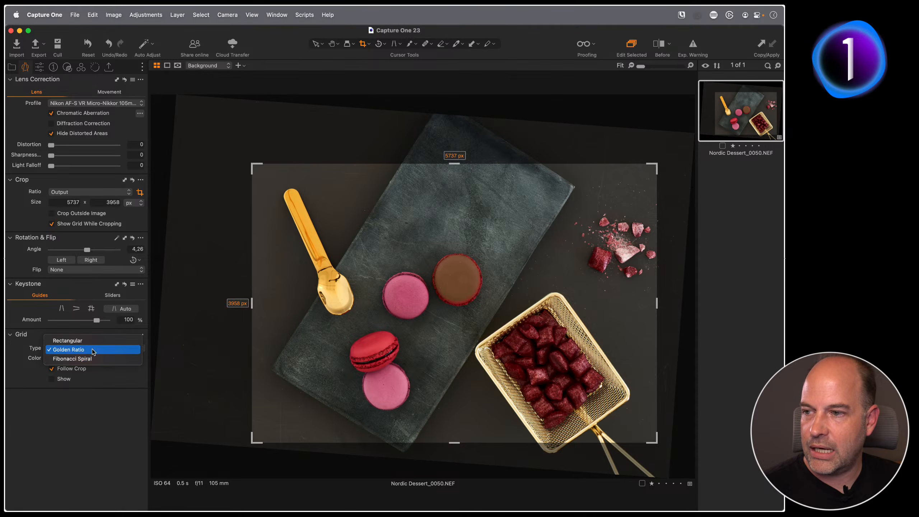
{"action": "left_click", "coordinate": [93, 359]}
{"action": "left_click_drag", "start_coordinate": [268, 164], "coordinate": [286, 180]}
{"action": "left_click", "coordinate": [52, 359]}
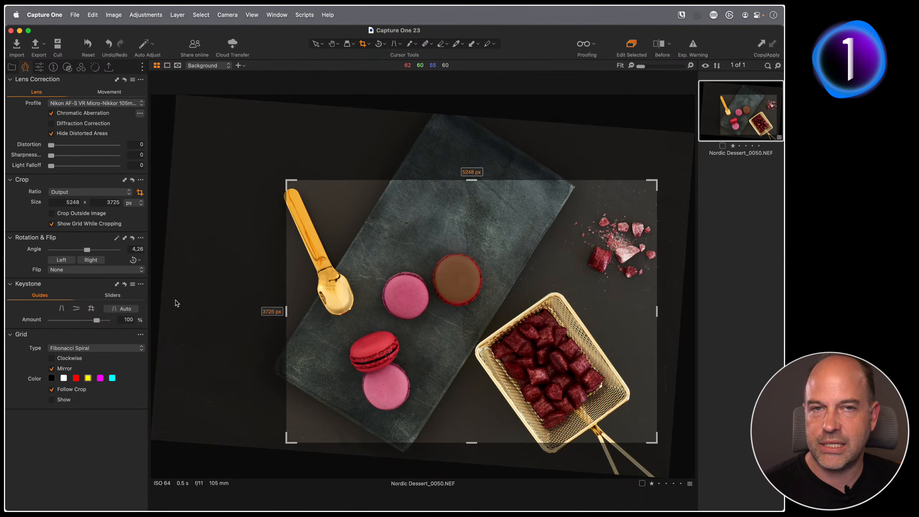
{"action": "left_click", "coordinate": [52, 359]}
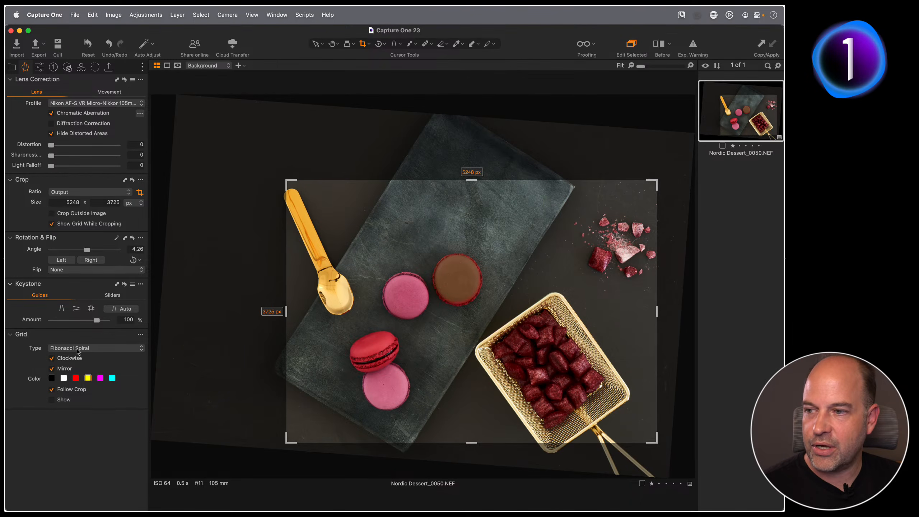
- Switch the grid type back to Rectangular, then resize and reposition the crop to about 5808 × 4129 px over the dessert
{"action": "left_click", "coordinate": [79, 348]}
{"action": "left_click", "coordinate": [83, 330]}
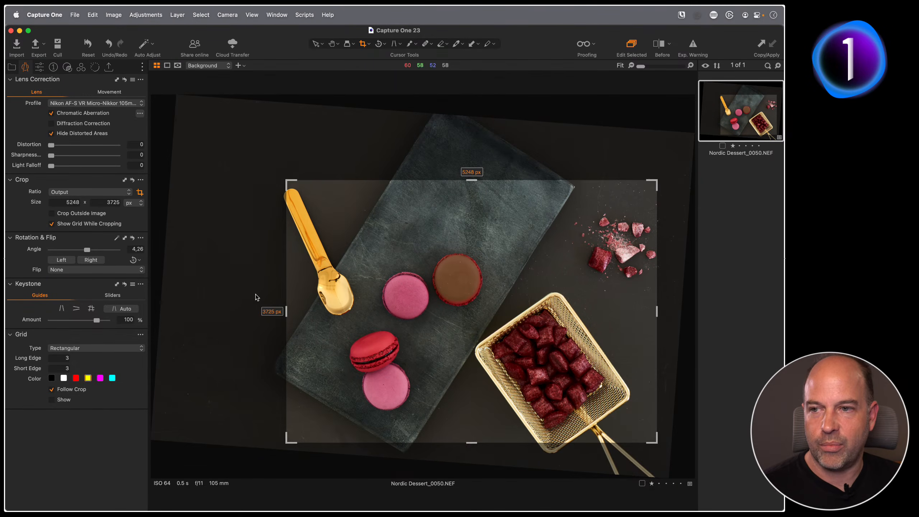
{"action": "left_click_drag", "start_coordinate": [648, 402], "coordinate": [588, 370]}
{"action": "left_click_drag", "start_coordinate": [596, 409], "coordinate": [636, 438]}
{"action": "left_click_drag", "start_coordinate": [517, 377], "coordinate": [537, 382]}
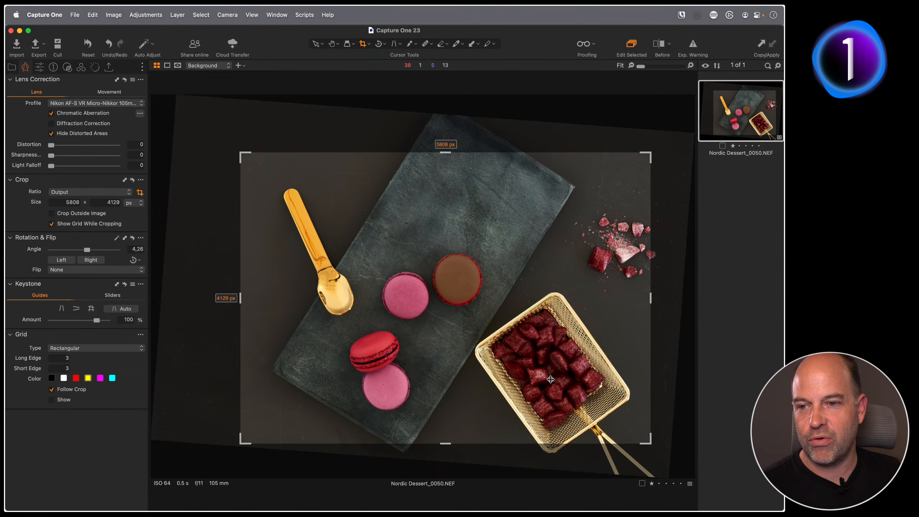
{"action": "left_click_drag", "start_coordinate": [530, 360], "coordinate": [521, 351]}
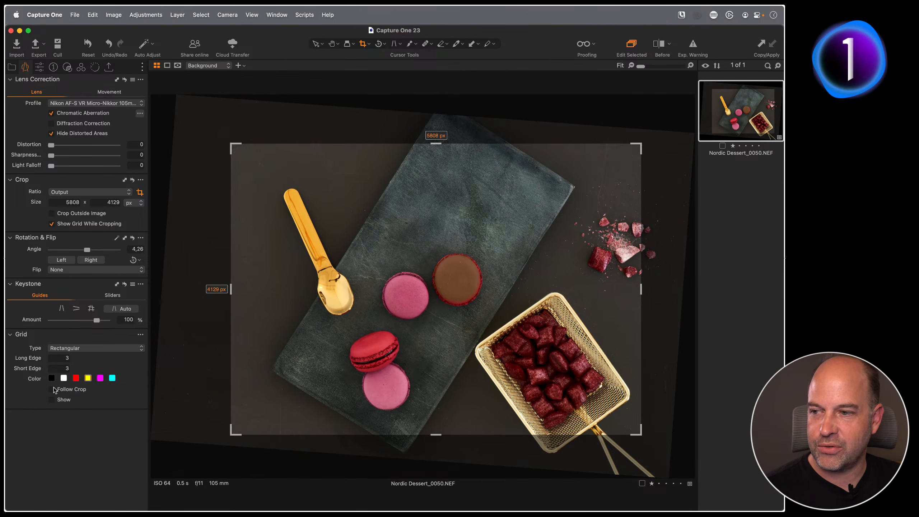
- Resize the crop to about 5840 × 3874 px with Follow Crop off, re-enable Follow Crop, reposition the crop, and view the result
{"action": "left_click_drag", "start_coordinate": [233, 146], "coordinate": [252, 161]}
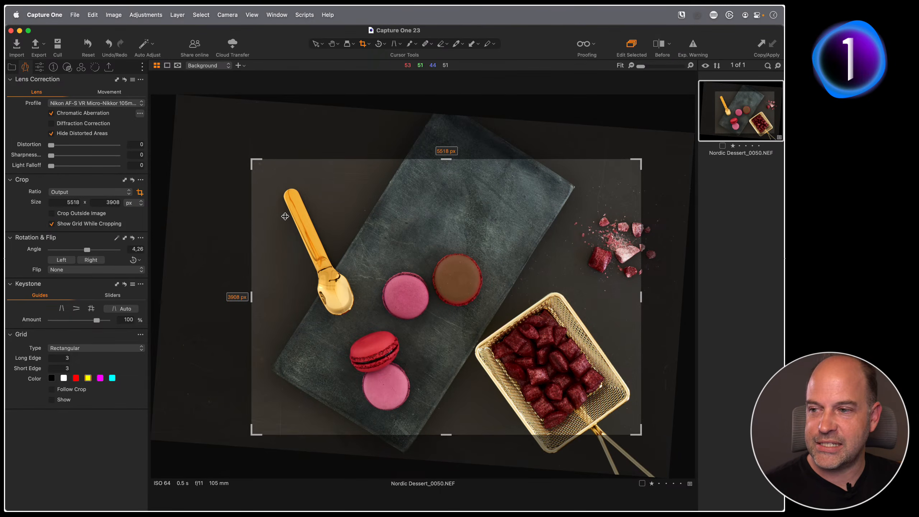
{"action": "left_click_drag", "start_coordinate": [251, 160], "coordinate": [229, 162]}
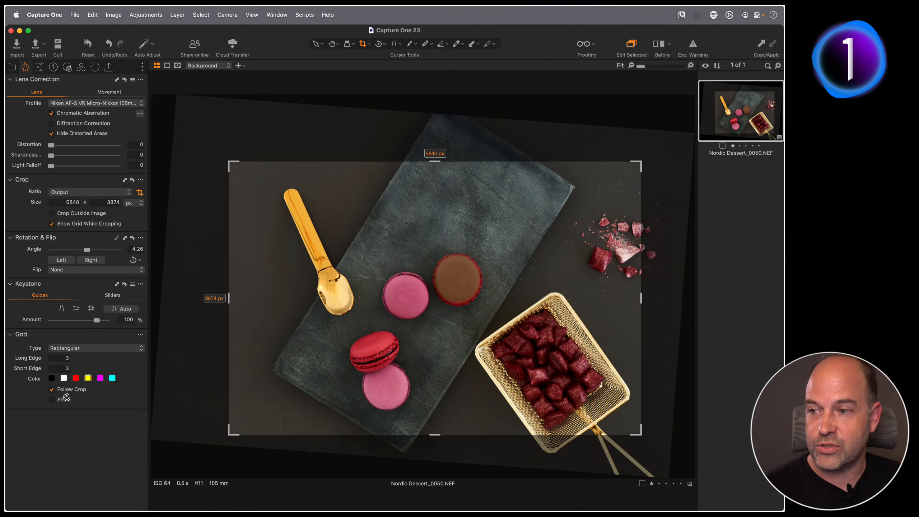
{"action": "mouse_move", "coordinate": [378, 204]}
{"action": "left_mouse_down"}
{"action": "mouse_move", "coordinate": [384, 224]}
{"action": "mouse_move", "coordinate": [380, 216]}
{"action": "left_mouse_up"}
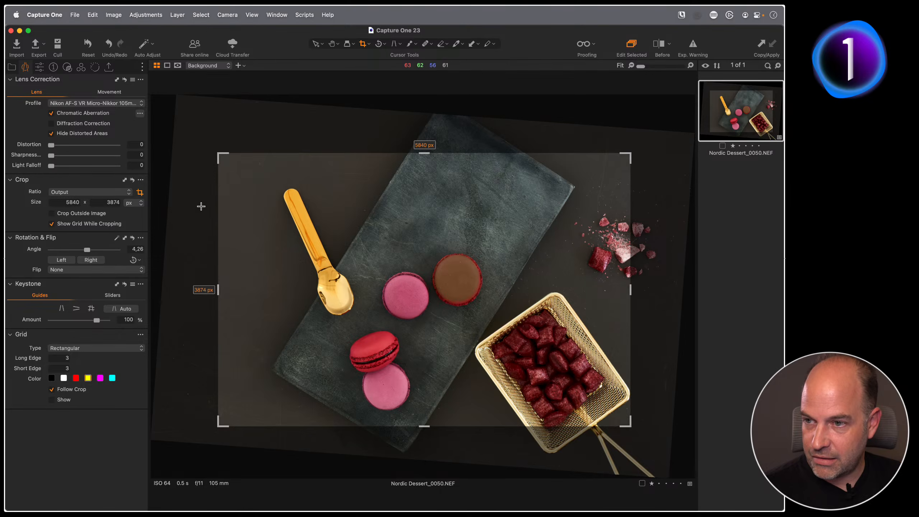
{"action": "key", "text": "h"}
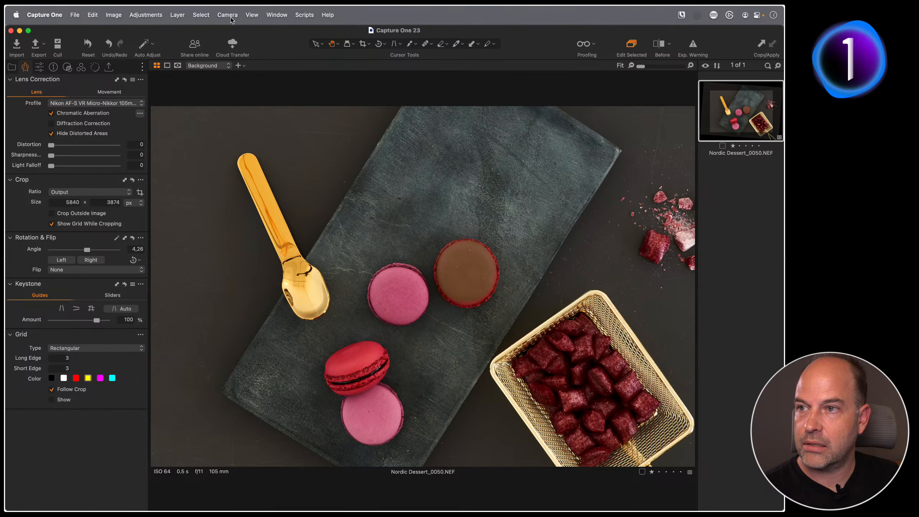
- Show the viewer guides and, with the Select cursor, reposition the vertical and horizontal guides around the spoon and macarons
{"action": "left_click", "coordinate": [250, 16]}
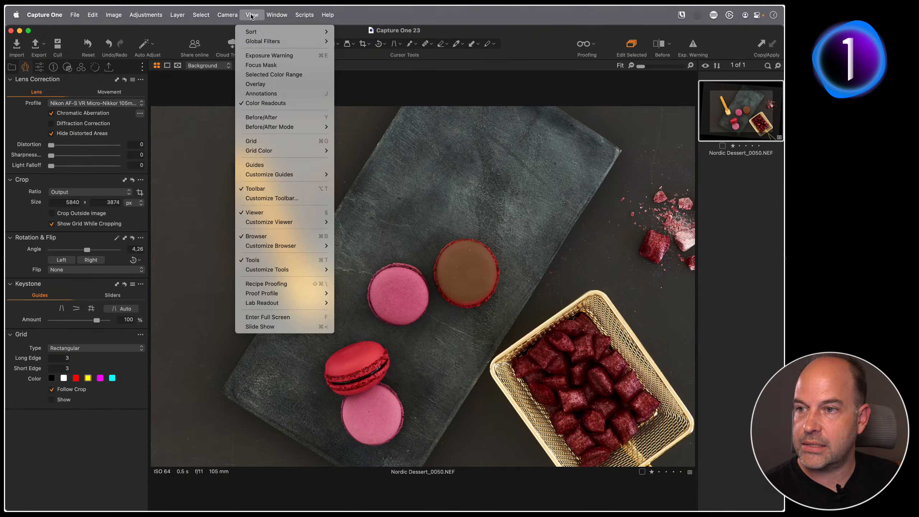
{"action": "left_click", "coordinate": [287, 165]}
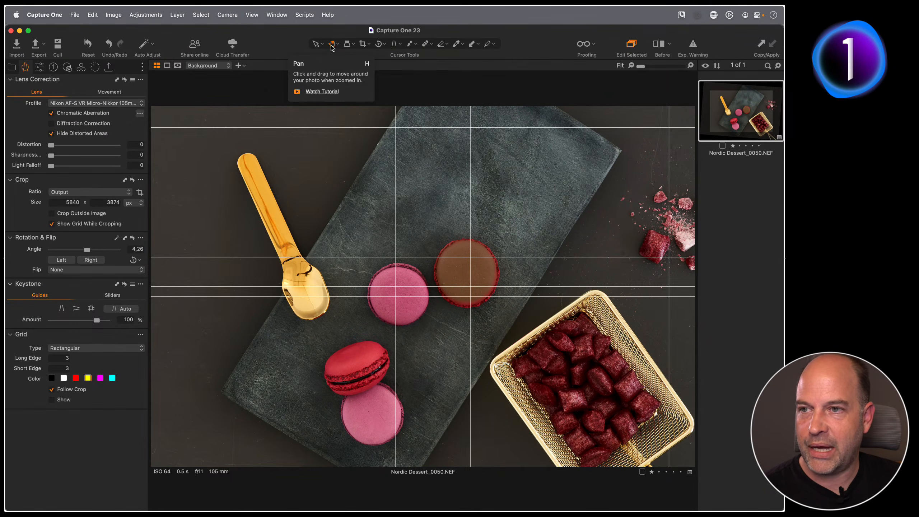
{"action": "left_click", "coordinate": [332, 46]}
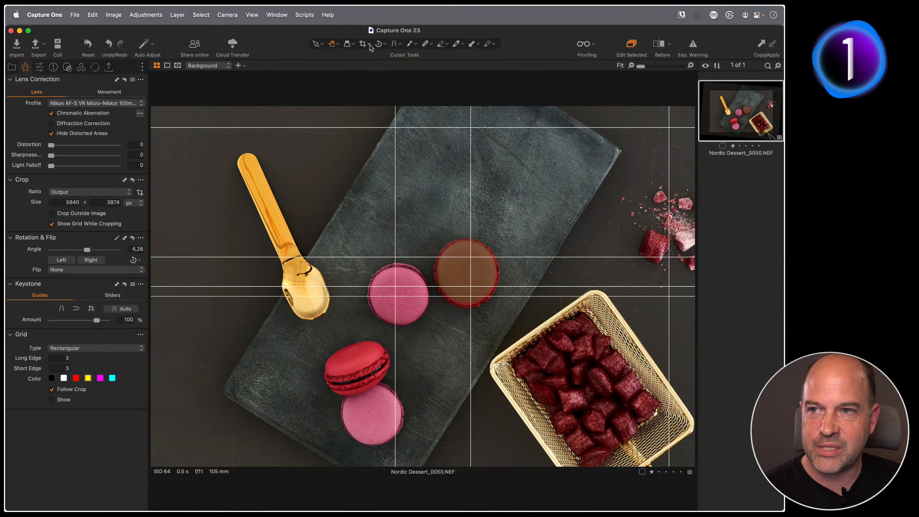
{"action": "left_click", "coordinate": [318, 46]}
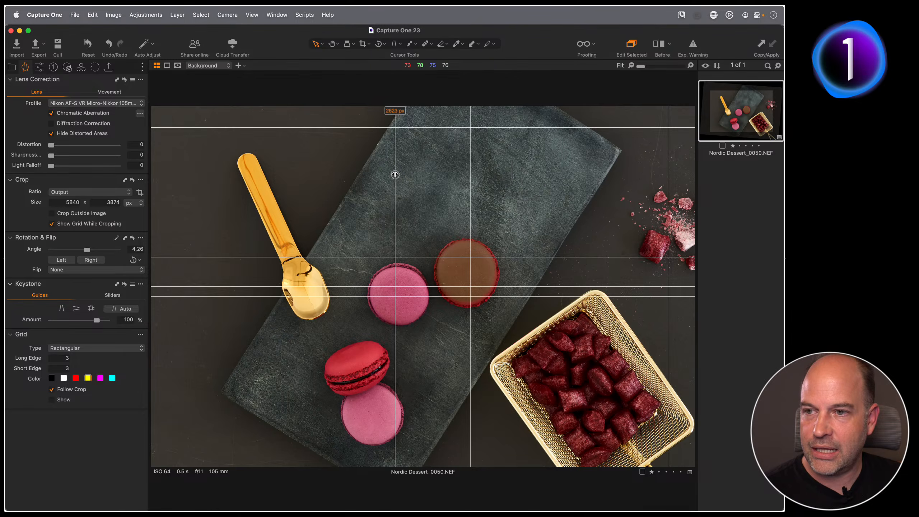
{"action": "left_click_drag", "start_coordinate": [396, 175], "coordinate": [240, 196]}
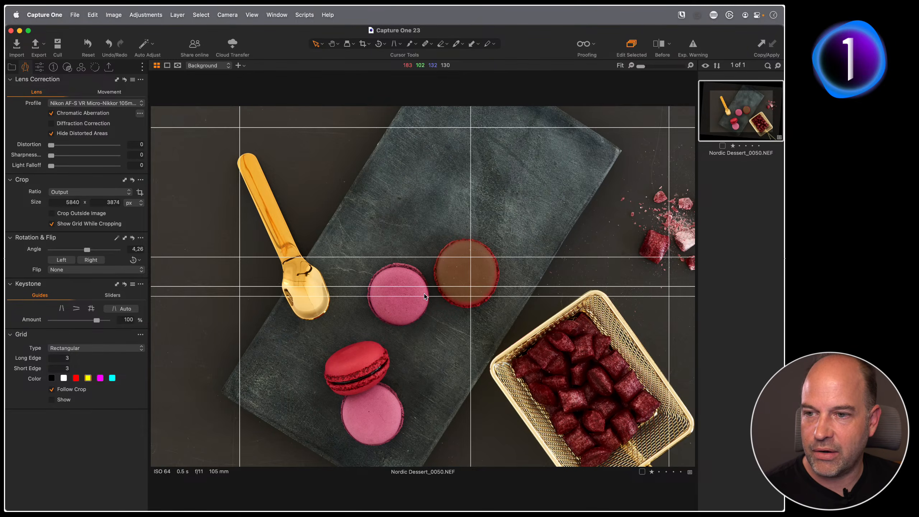
{"action": "left_click_drag", "start_coordinate": [423, 297], "coordinate": [421, 329]}
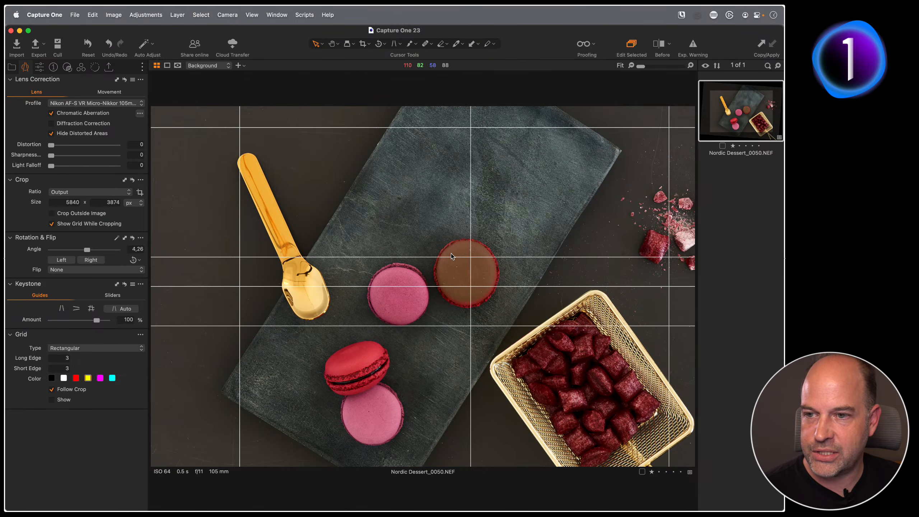
{"action": "left_click_drag", "start_coordinate": [451, 257], "coordinate": [497, 255]}
{"action": "left_click_drag", "start_coordinate": [425, 287], "coordinate": [424, 262]}
{"action": "left_click_drag", "start_coordinate": [392, 287], "coordinate": [393, 341]}
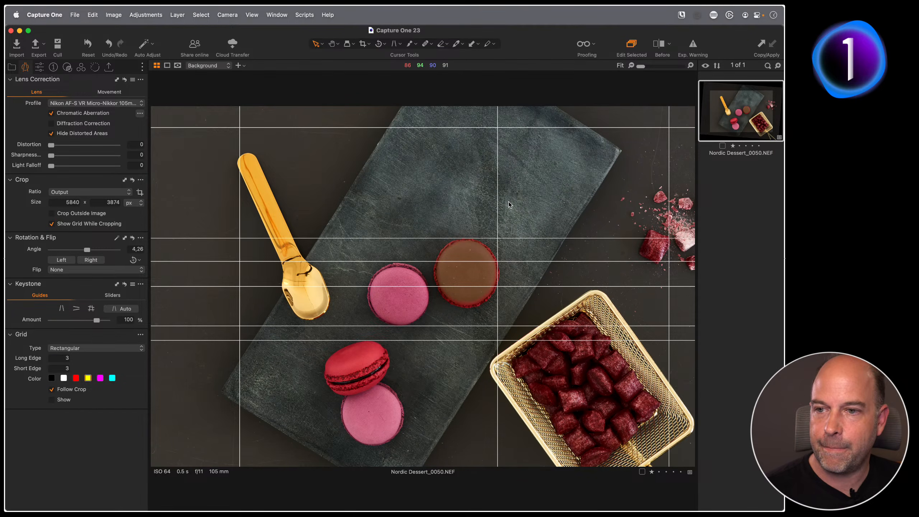
- Add a horizontal guide and move it down across the lowest pink macaron
{"action": "left_click", "coordinate": [252, 14]}
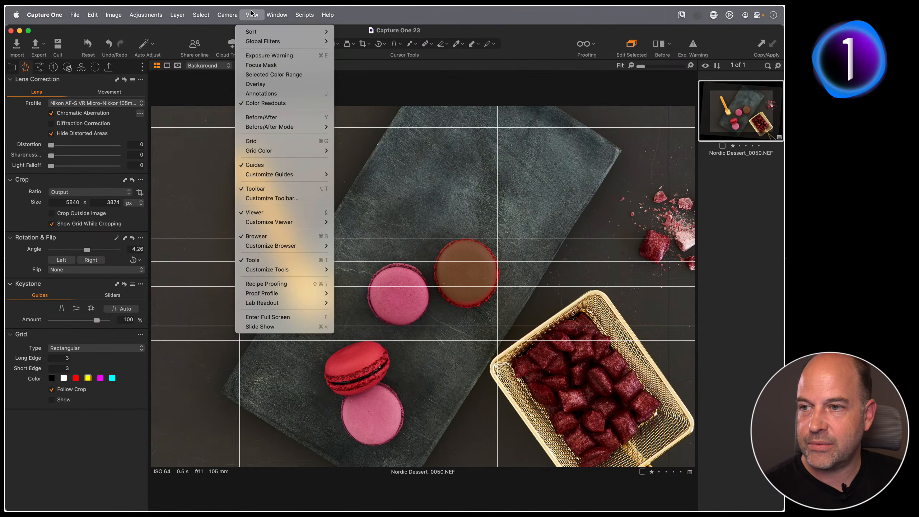
{"action": "mouse_move", "coordinate": [291, 174]}
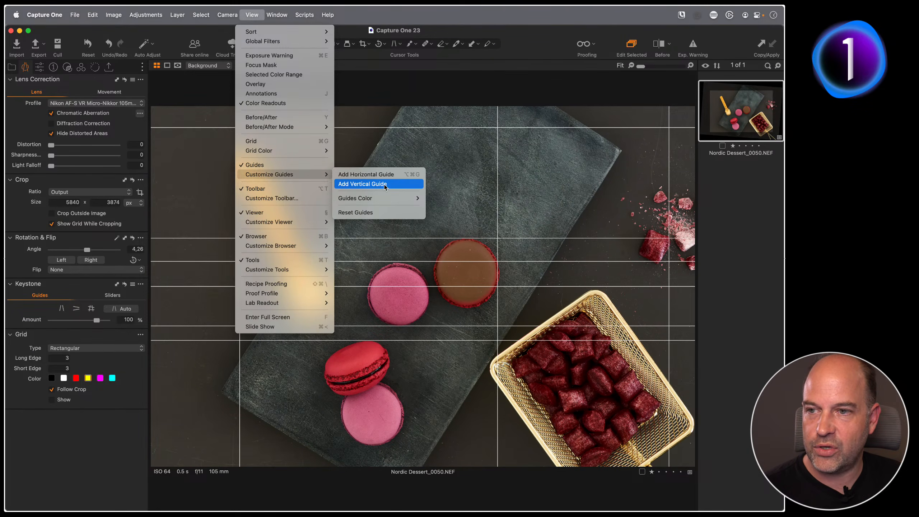
{"action": "mouse_move", "coordinate": [382, 201]}
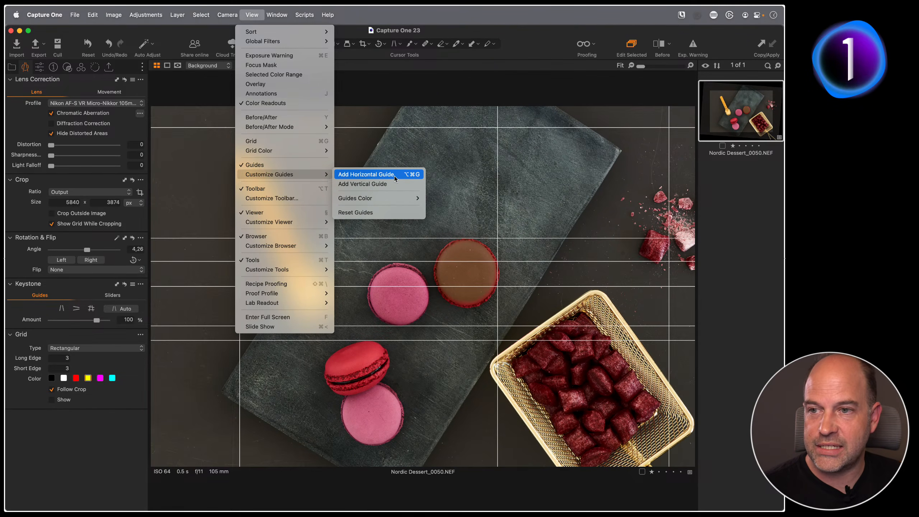
{"action": "left_click", "coordinate": [374, 176]}
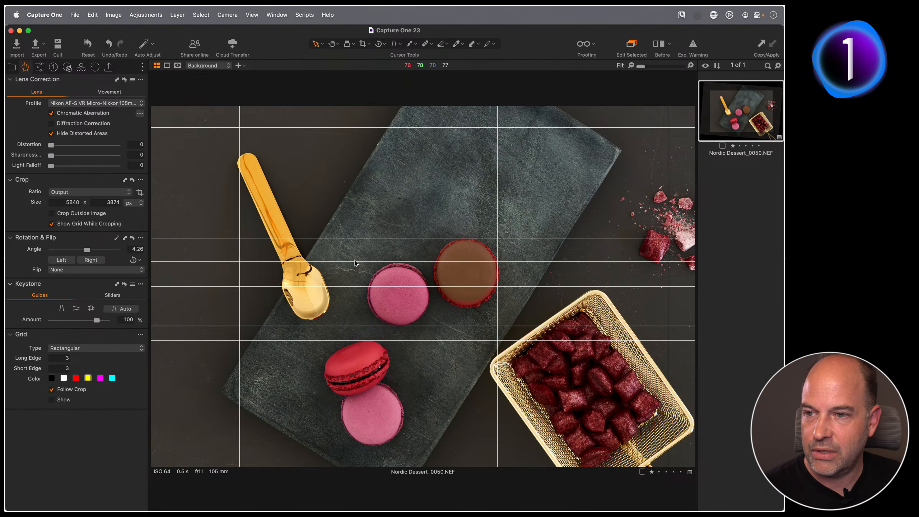
{"action": "left_click_drag", "start_coordinate": [354, 264], "coordinate": [369, 394]}
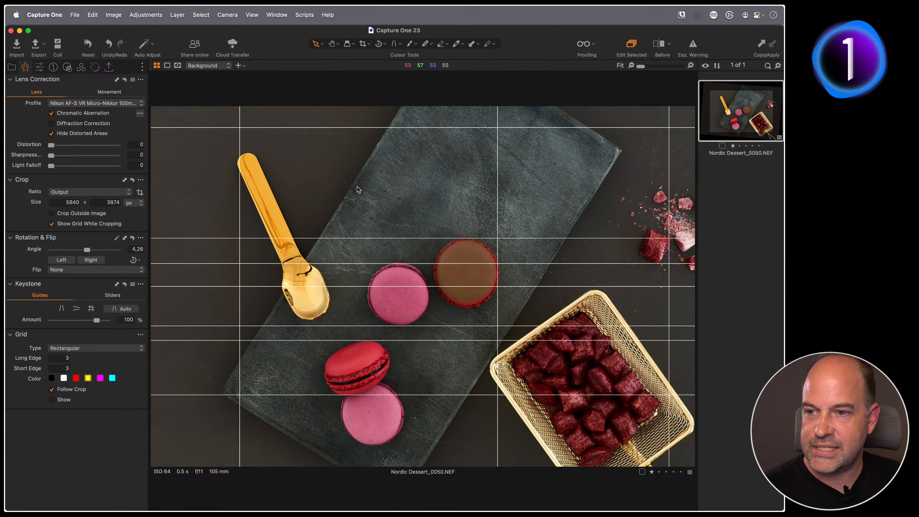
- Add a vertical guide and move it to the right side of the golden spoon's bowl
{"action": "left_click", "coordinate": [253, 16]}
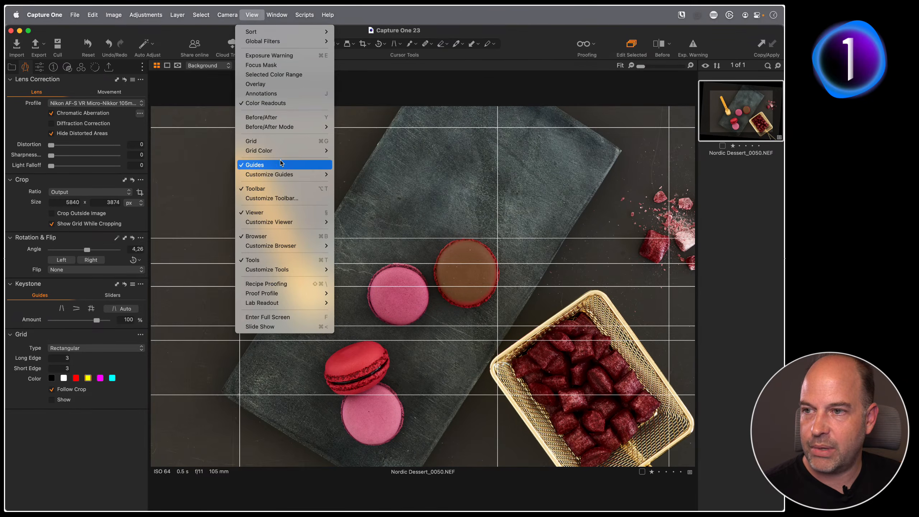
{"action": "left_click", "coordinate": [360, 184]}
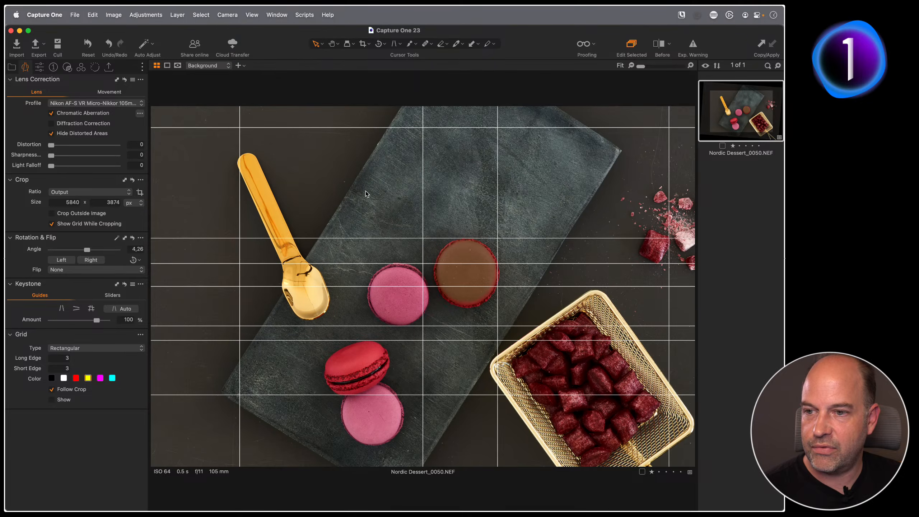
{"action": "left_click_drag", "start_coordinate": [423, 198], "coordinate": [323, 199]}
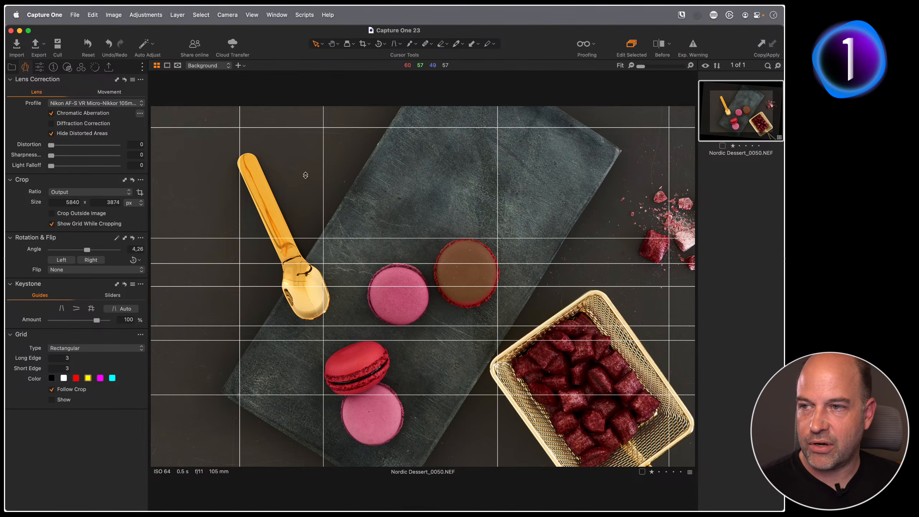
- Customize the toolbar by adding the Guides and Grid items after Cloud Transfer
{"action": "right_click", "coordinate": [291, 45]}
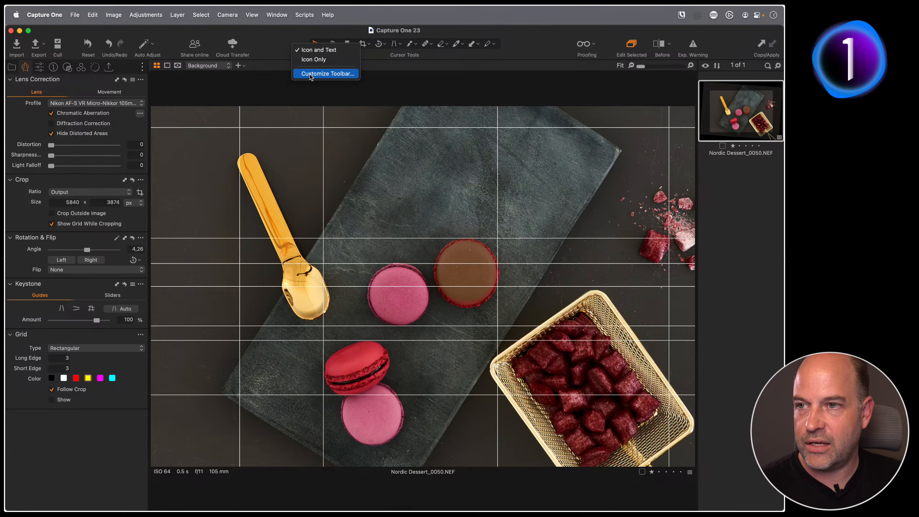
{"action": "left_click", "coordinate": [332, 74]}
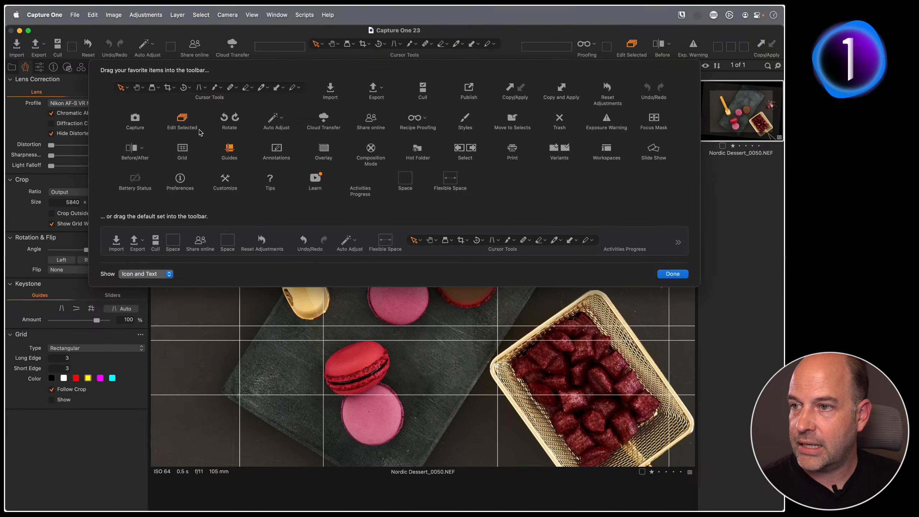
{"action": "left_click_drag", "start_coordinate": [231, 149], "coordinate": [262, 47]}
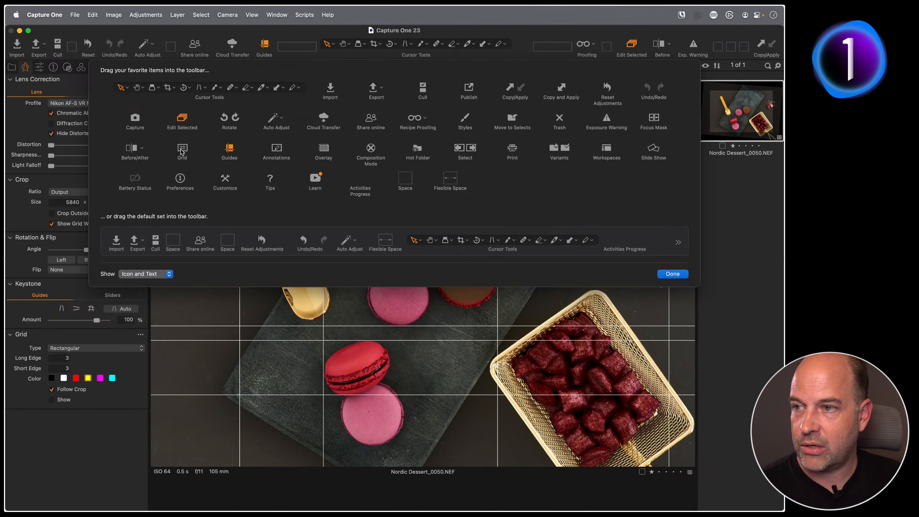
{"action": "left_click_drag", "start_coordinate": [182, 150], "coordinate": [285, 48]}
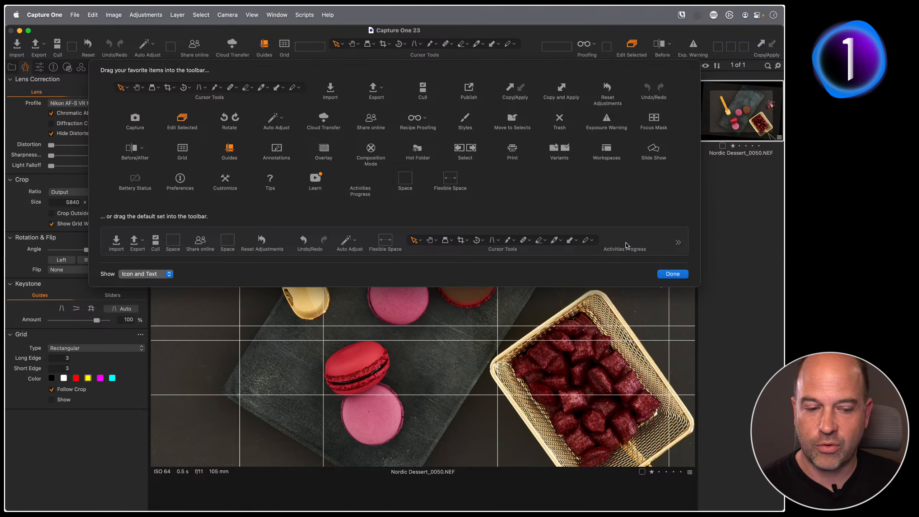
{"action": "key", "text": "Return"}
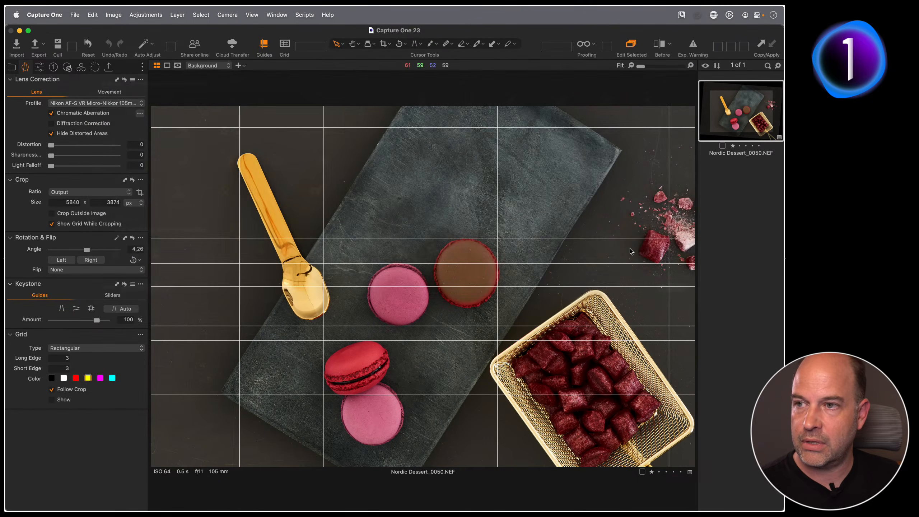
- Toggle the guides and the grid on and off using the newly added toolbar items, leaving both hidden
{"action": "left_click", "coordinate": [266, 54]}
{"action": "left_click", "coordinate": [266, 55]}
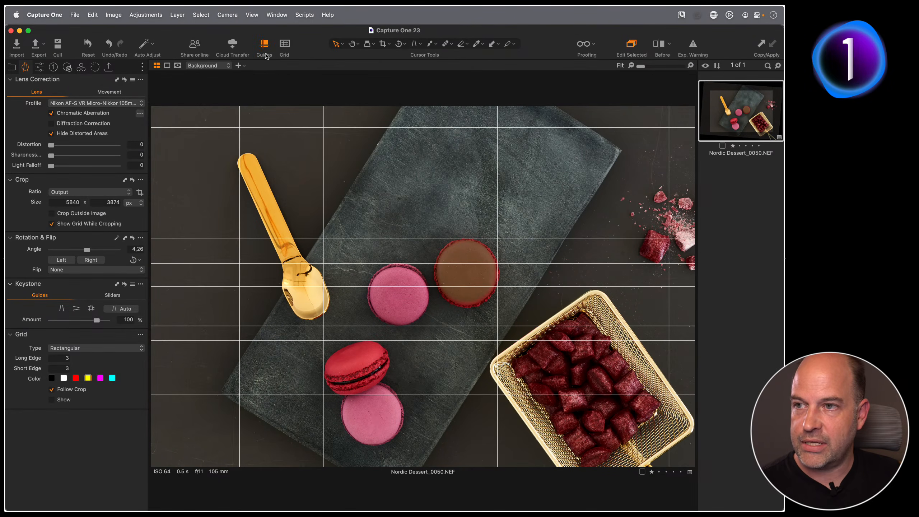
{"action": "left_click", "coordinate": [266, 56]}
{"action": "left_click", "coordinate": [267, 56]}
{"action": "left_click", "coordinate": [285, 45]}
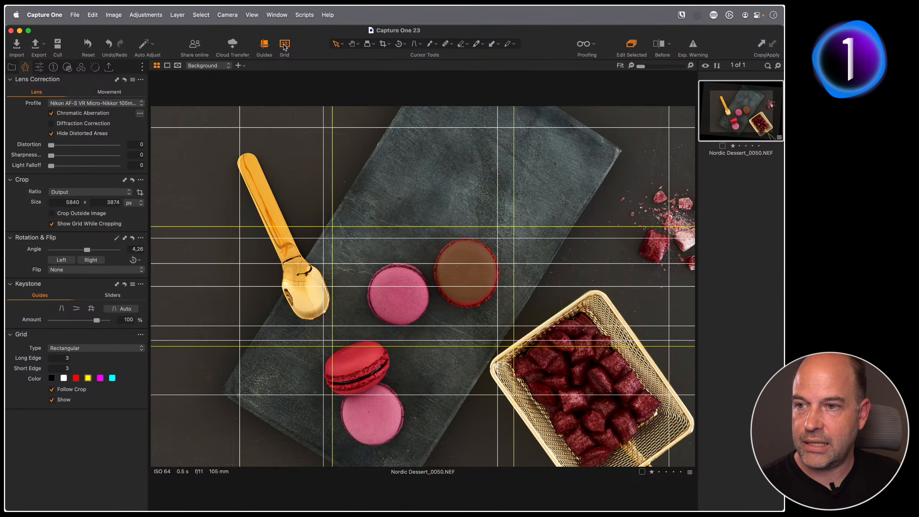
{"action": "left_click", "coordinate": [284, 46]}
{"action": "left_click", "coordinate": [285, 45]}
{"action": "left_click", "coordinate": [285, 45]}
{"action": "left_click", "coordinate": [266, 54]}
{"action": "left_click", "coordinate": [264, 56]}
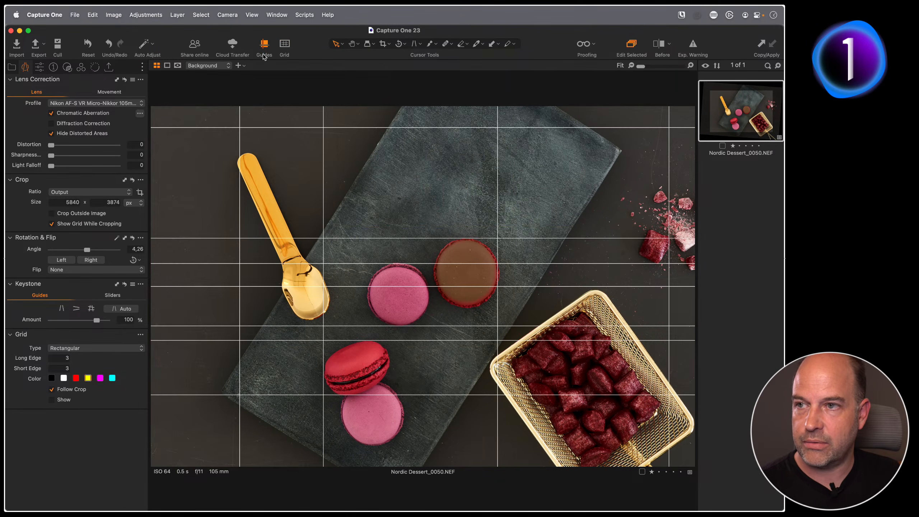
{"action": "left_click", "coordinate": [264, 54]}
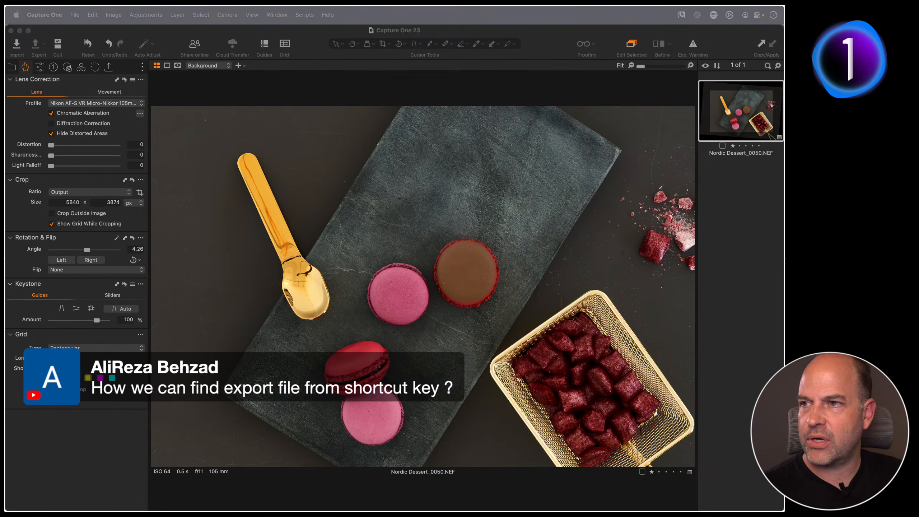
- Look up the "export" commands in the keyboard shortcut editor, then clear the search and close the editor
{"action": "left_click", "coordinate": [92, 14]}
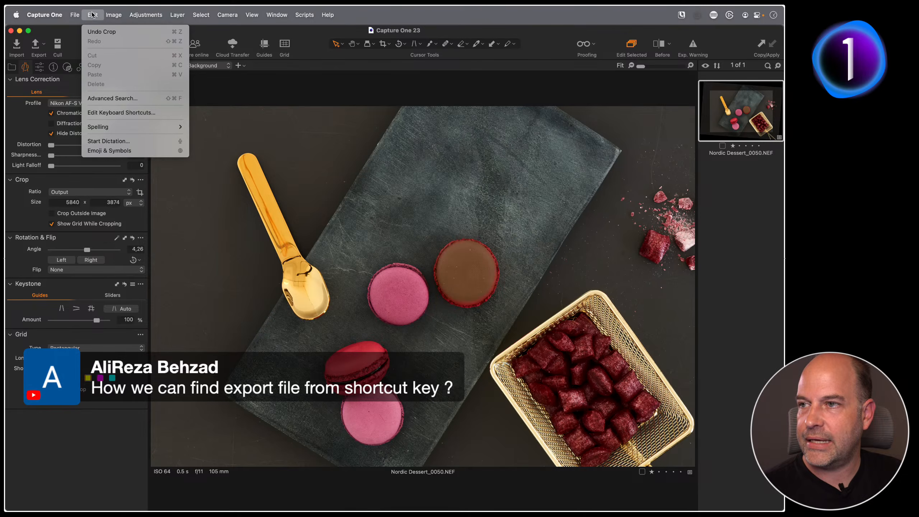
{"action": "left_click", "coordinate": [129, 114]}
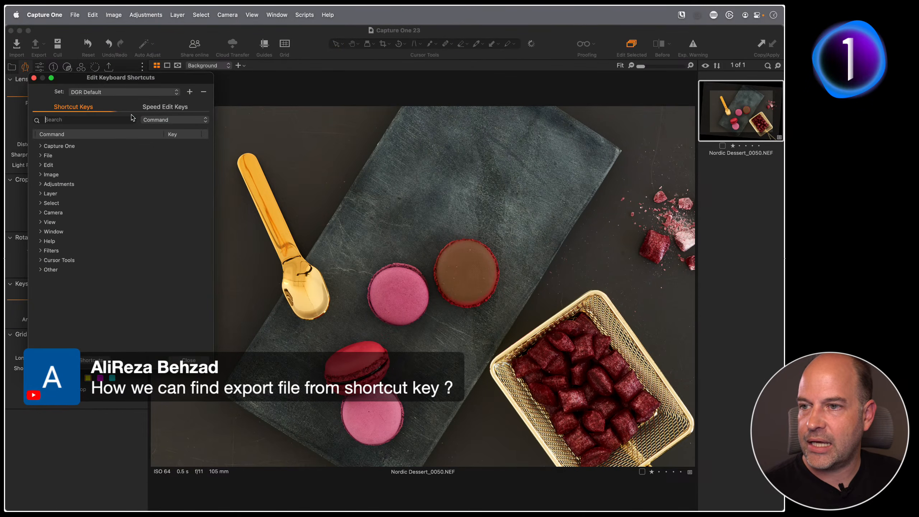
{"action": "left_click_drag", "start_coordinate": [145, 86], "coordinate": [318, 121]}
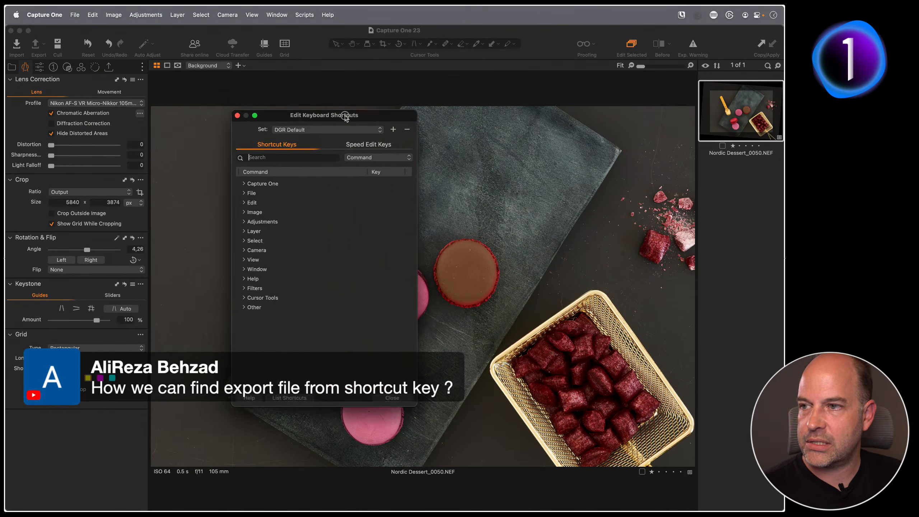
{"action": "left_click", "coordinate": [303, 167]}
{"action": "type", "text": "export"}
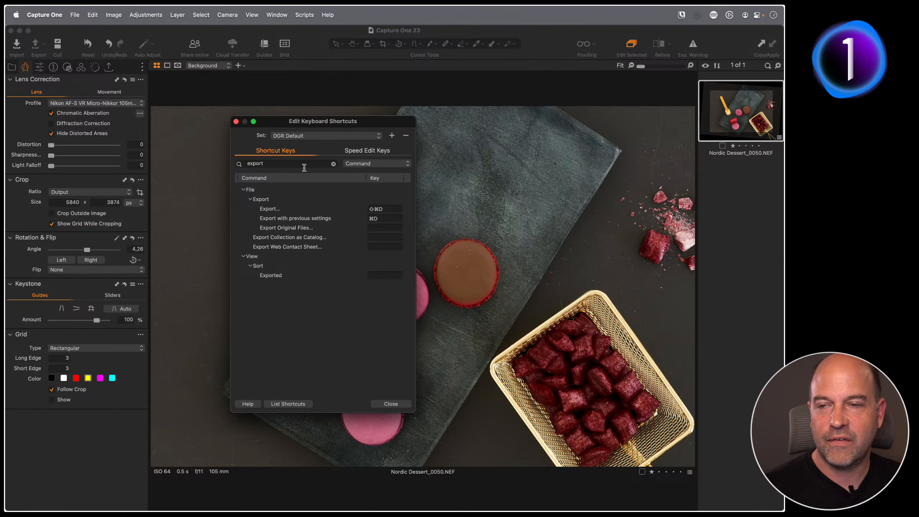
{"action": "key", "text": "BackSpace"}
{"action": "key", "text": "BackSpace"}
{"action": "key", "text": "BackSpace"}
{"action": "key", "text": "BackSpace"}
{"action": "key", "text": "BackSpace"}
{"action": "key", "text": "BackSpace"}
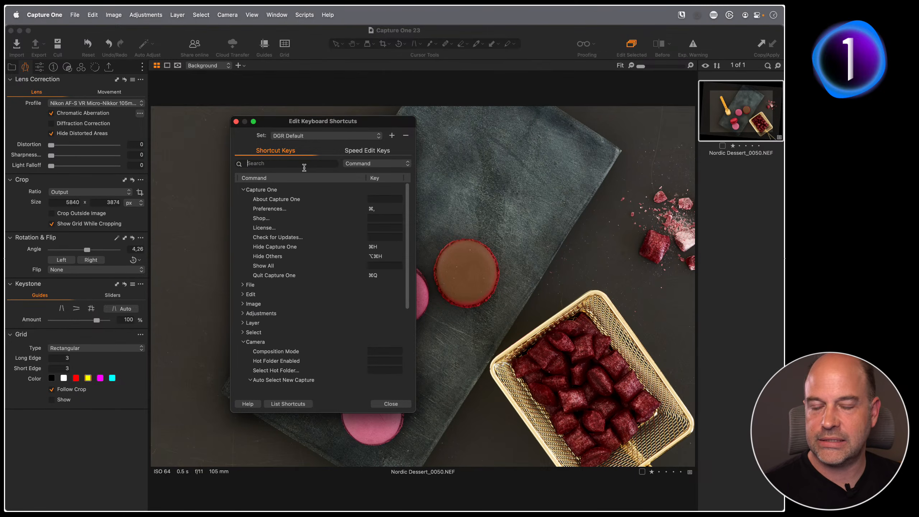
{"action": "left_click", "coordinate": [236, 121]}
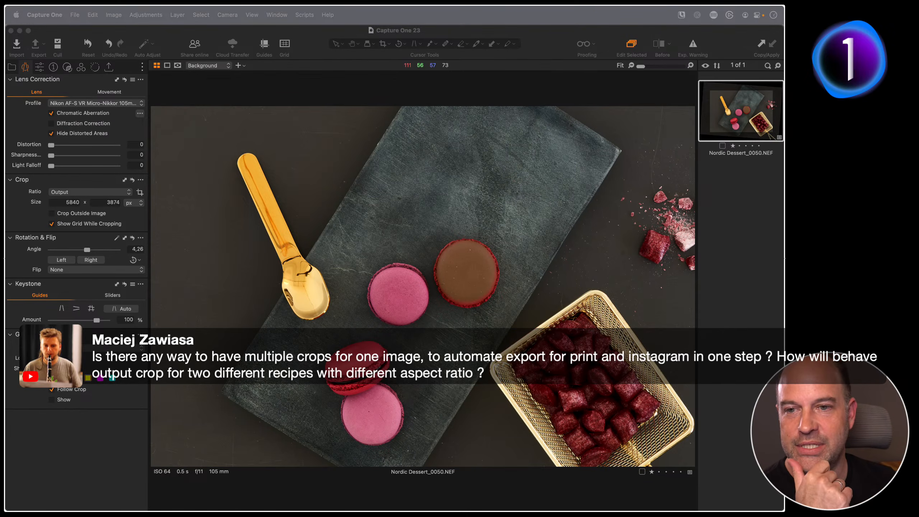
- Open the Keystone album under Shape Based Tools in the library and display its images as a thumbnail grid
{"action": "left_click", "coordinate": [704, 224]}
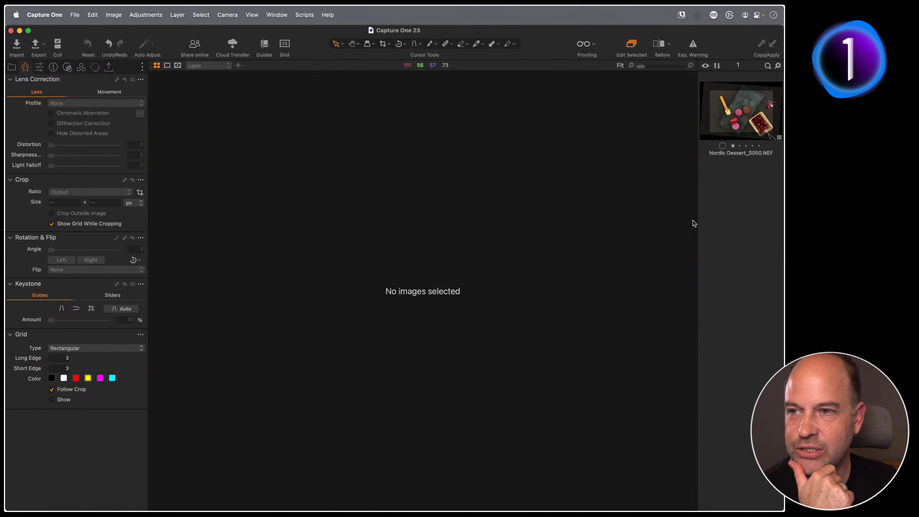
{"action": "left_click", "coordinate": [11, 67]}
{"action": "scroll", "coordinate": [97, 317], "scroll_direction": "down", "scroll_amount": 3}
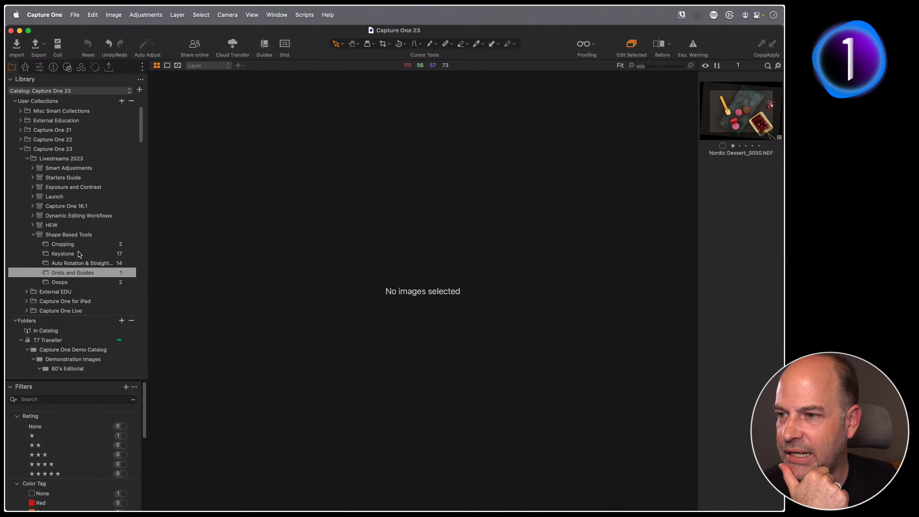
{"action": "scroll", "coordinate": [83, 250], "scroll_direction": "down", "scroll_amount": 4}
{"action": "scroll", "coordinate": [85, 252], "scroll_direction": "up", "scroll_amount": 1}
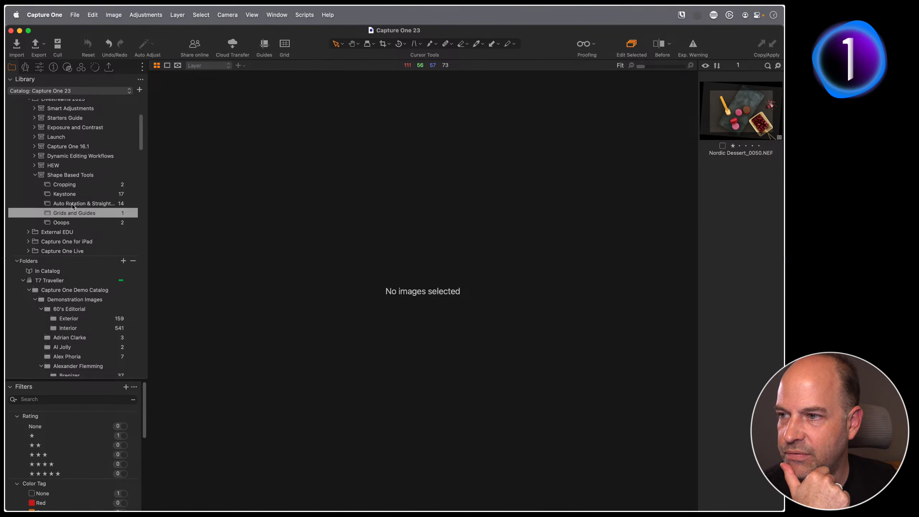
{"action": "left_click", "coordinate": [69, 194]}
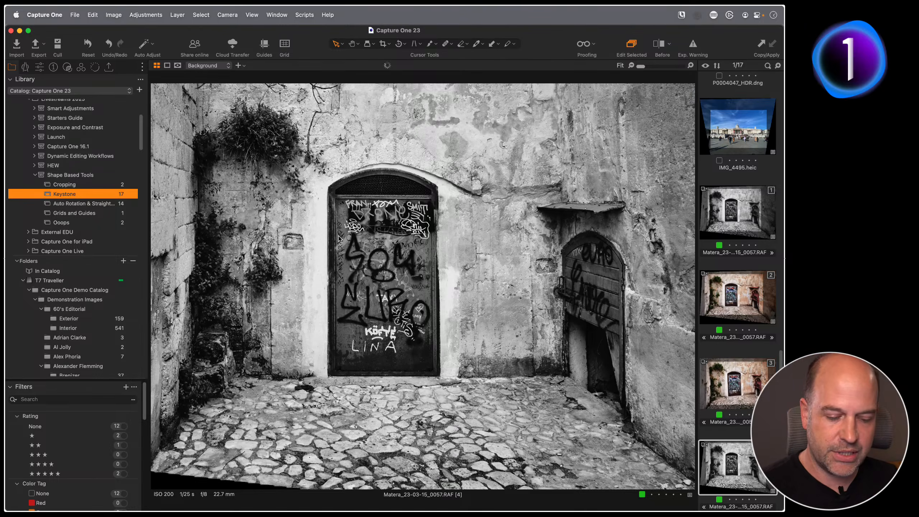
{"action": "key", "text": "g"}
{"action": "scroll", "coordinate": [364, 165], "scroll_direction": "up", "scroll_amount": 3}
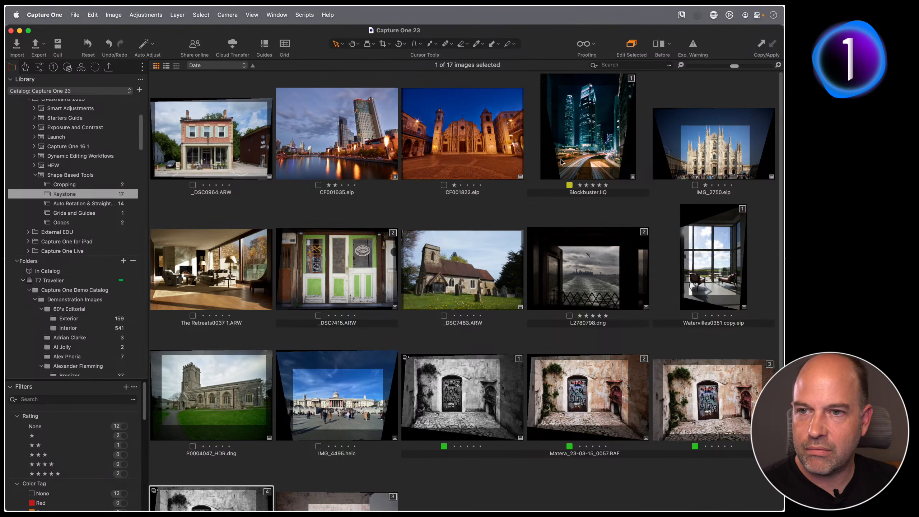
- View the first three Keystone photos together in the viewer, then return to the thumbnail grid
{"action": "left_click", "coordinate": [219, 151]}
{"action": "left_click", "coordinate": [496, 150], "text": "shift"}
{"action": "key", "text": "alt+super+v"}
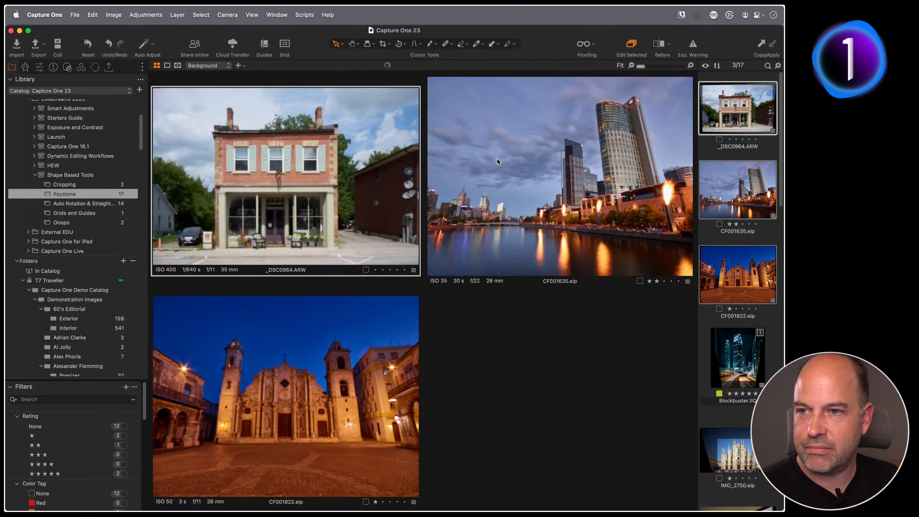
{"action": "key", "text": "alt+super+v"}
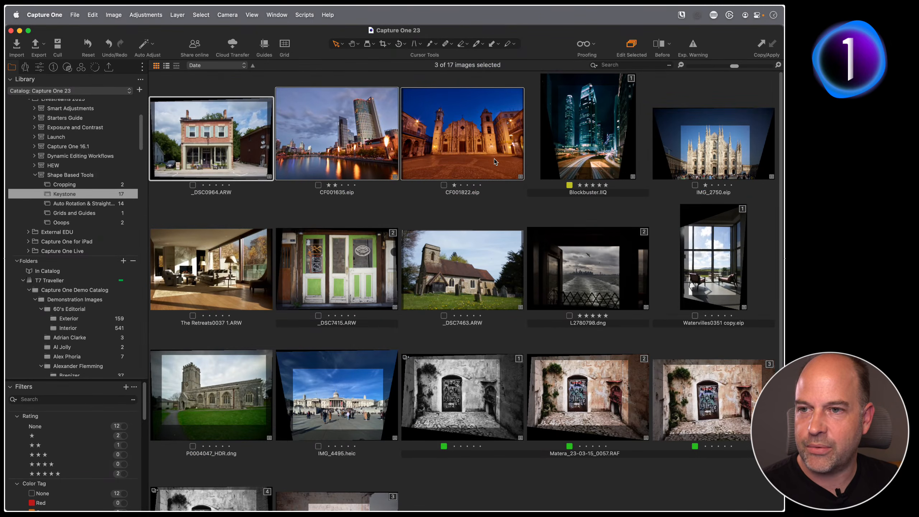
- Create a new album named "Multi Crop" inside the Shape Based Tools project
{"action": "left_click", "coordinate": [79, 176]}
{"action": "right_click", "coordinate": [79, 176]}
{"action": "mouse_move", "coordinate": [145, 181]}
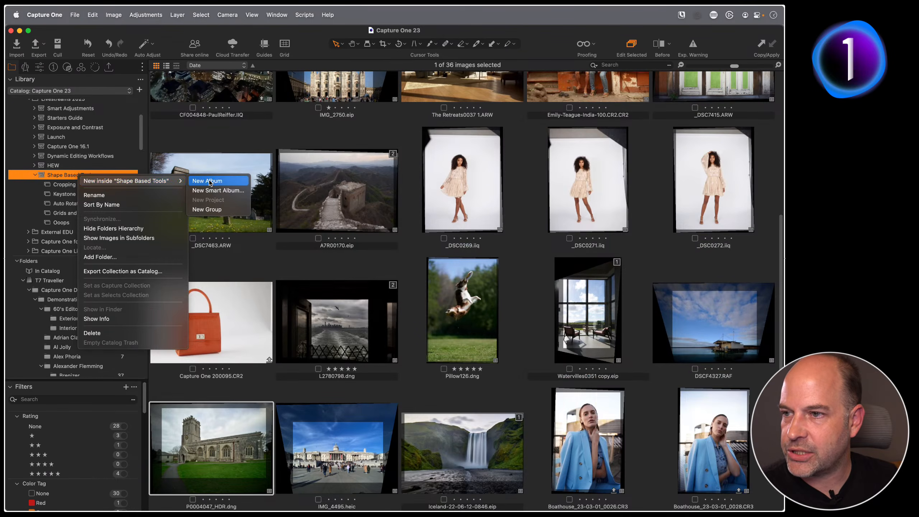
{"action": "left_click", "coordinate": [218, 192]}
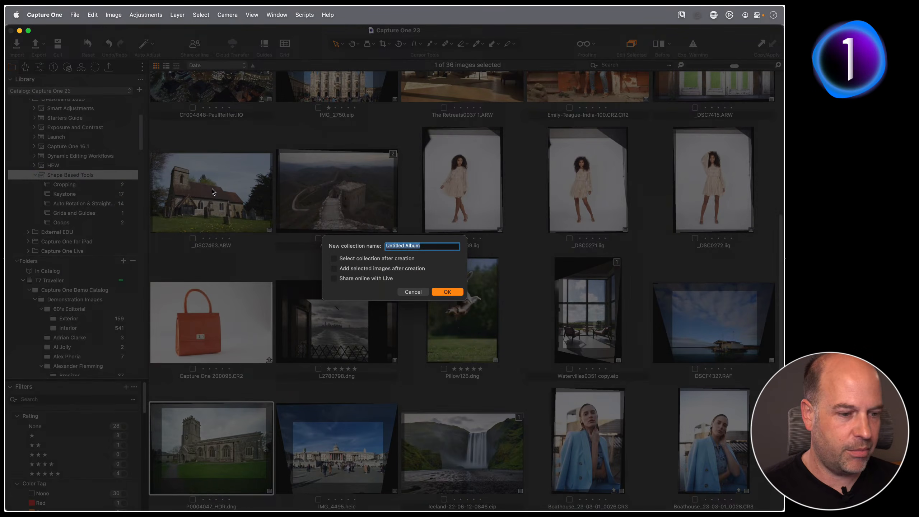
{"action": "type", "text": "Mul"}
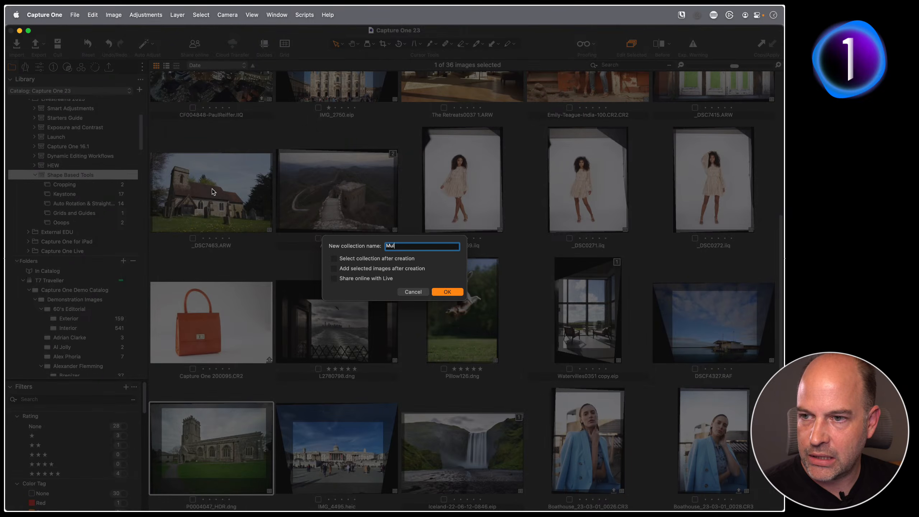
{"action": "type", "text": "ti Crop"}
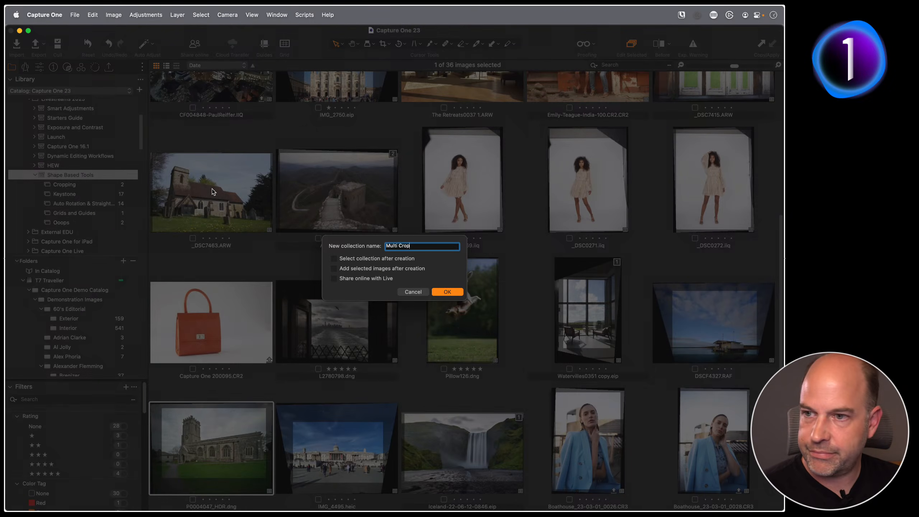
{"action": "key", "text": "Return"}
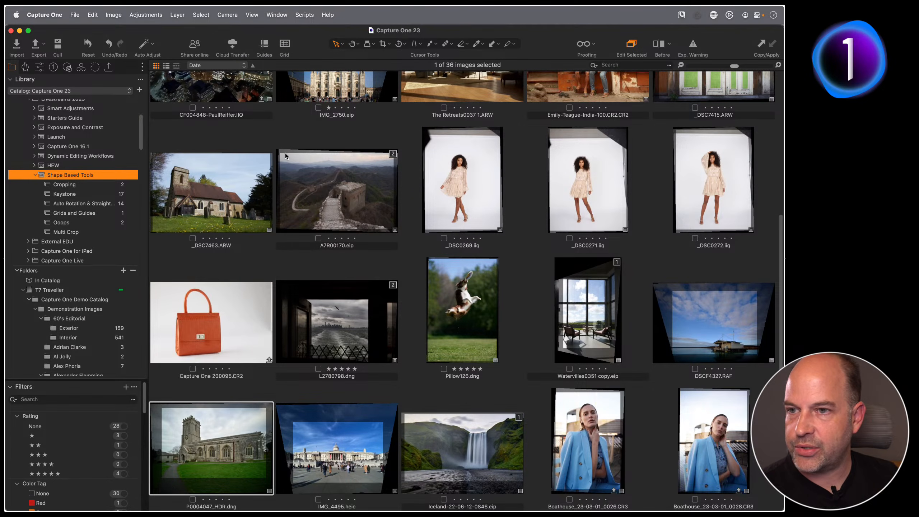
- Add the couple portrait, brick building, city skyline and blue door photos to the Multi Crop album and open that album
{"action": "scroll", "coordinate": [280, 212], "scroll_direction": "up", "scroll_amount": 8}
{"action": "scroll", "coordinate": [238, 145], "scroll_direction": "up", "scroll_amount": 2}
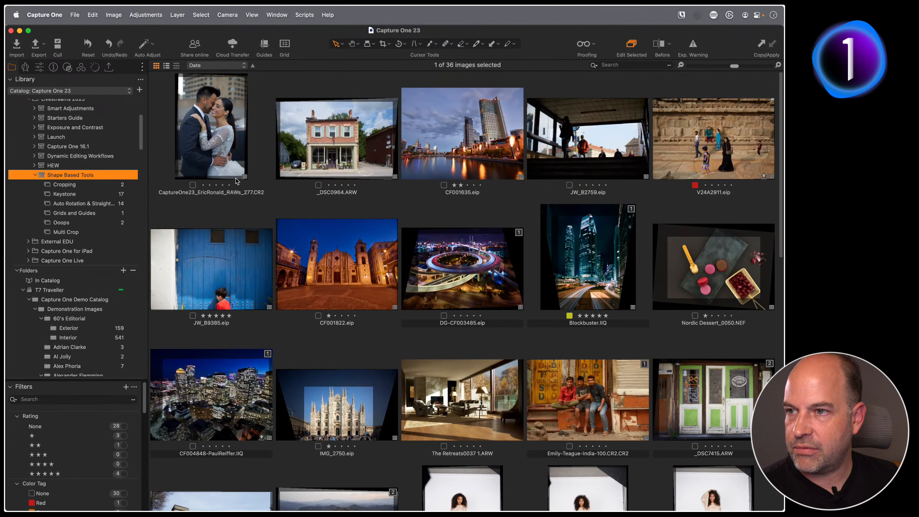
{"action": "left_click", "coordinate": [227, 166]}
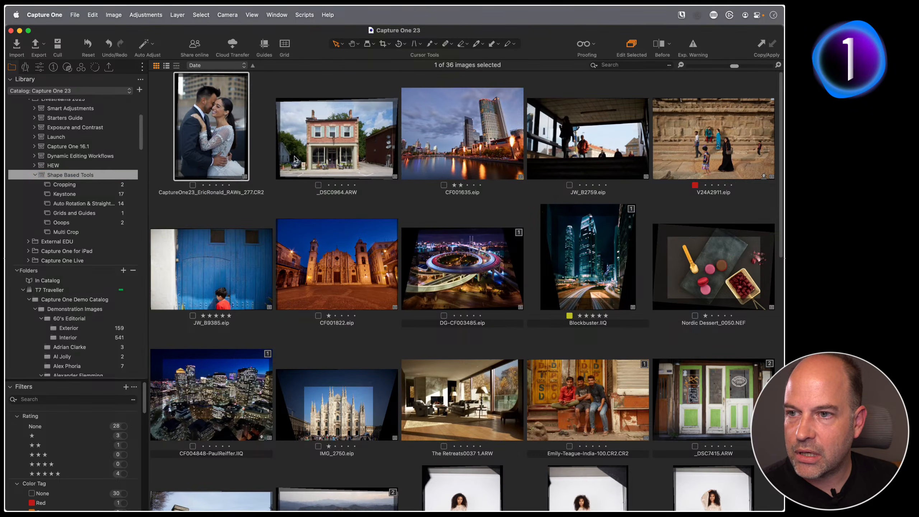
{"action": "left_click", "coordinate": [350, 177]}
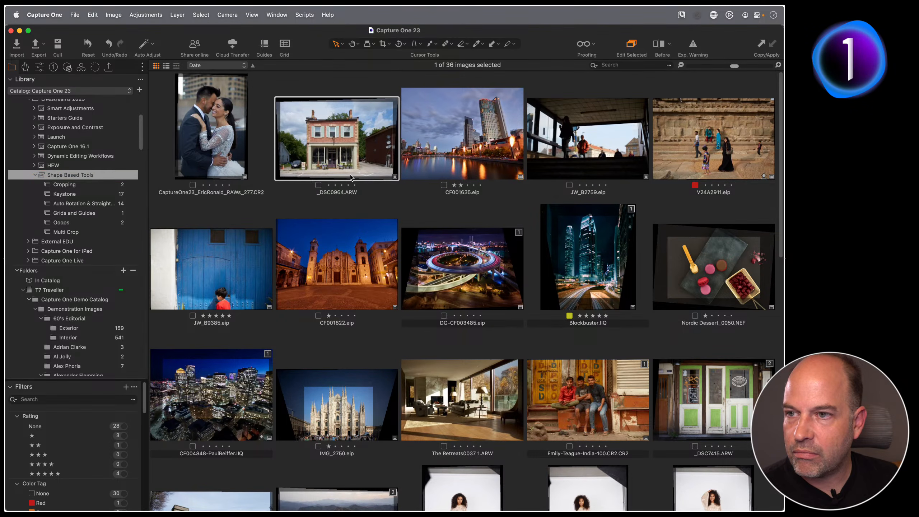
{"action": "left_click", "coordinate": [211, 152], "text": "super"}
{"action": "left_click", "coordinate": [467, 150], "text": "super"}
{"action": "left_click_drag", "start_coordinate": [218, 158], "coordinate": [80, 232]}
{"action": "left_click_drag", "start_coordinate": [204, 270], "coordinate": [107, 234]}
{"action": "left_click", "coordinate": [107, 234]}
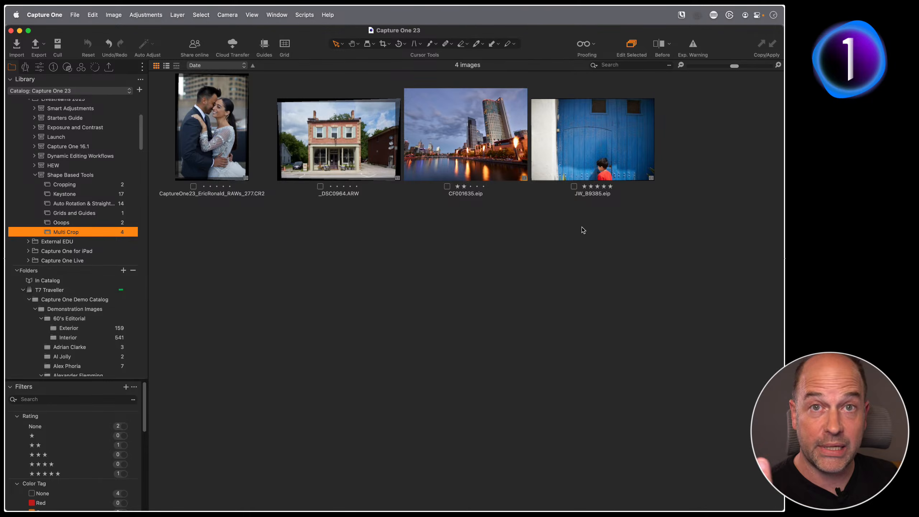
- Set the crop ratio to Unconstrained and crop the couple portrait to about 4072 × 6074 px
{"action": "double_click", "coordinate": [215, 141]}
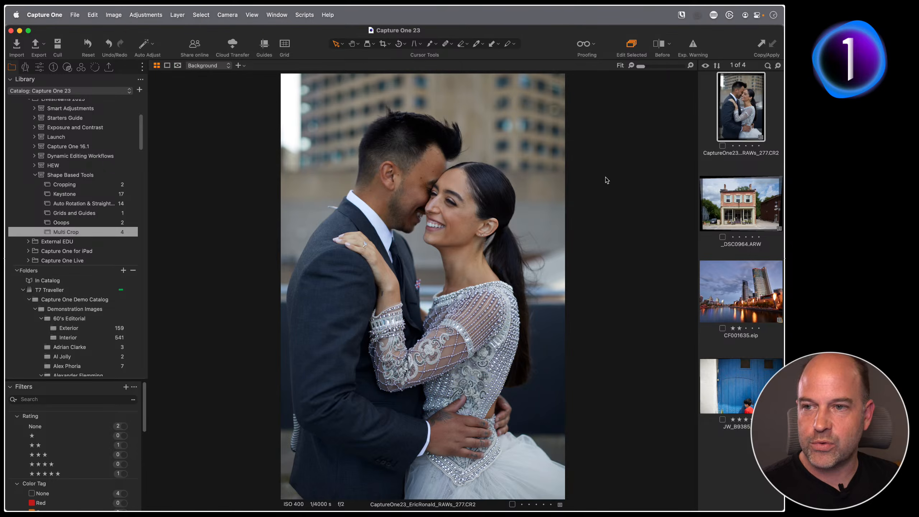
{"action": "key", "text": "c"}
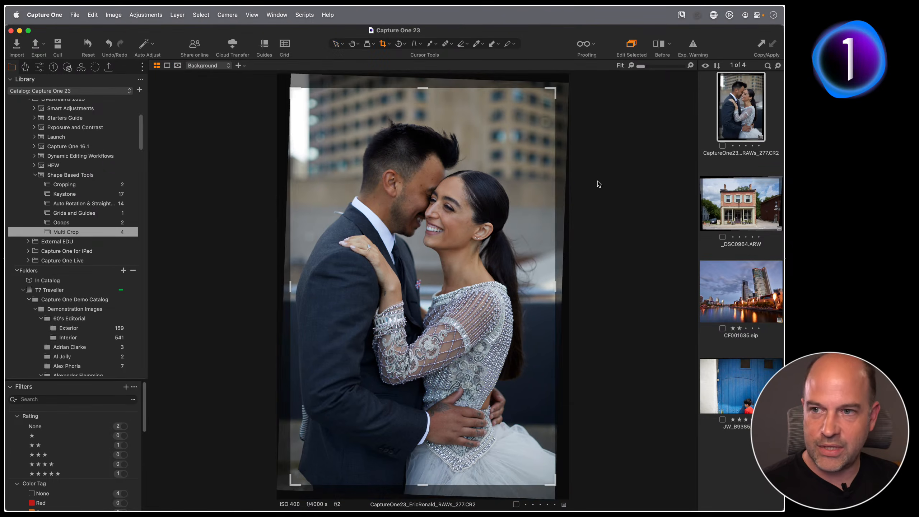
{"action": "right_click", "coordinate": [389, 142]}
{"action": "left_click", "coordinate": [364, 113]}
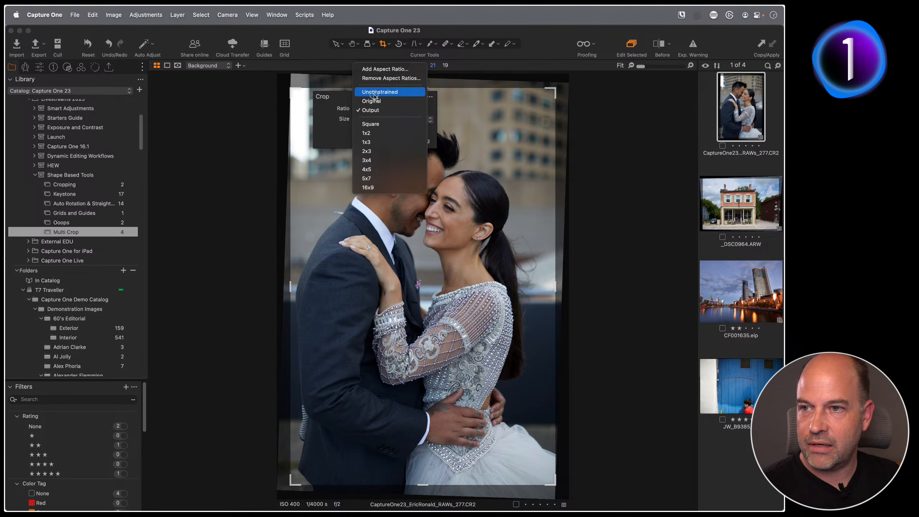
{"action": "left_click", "coordinate": [373, 94]}
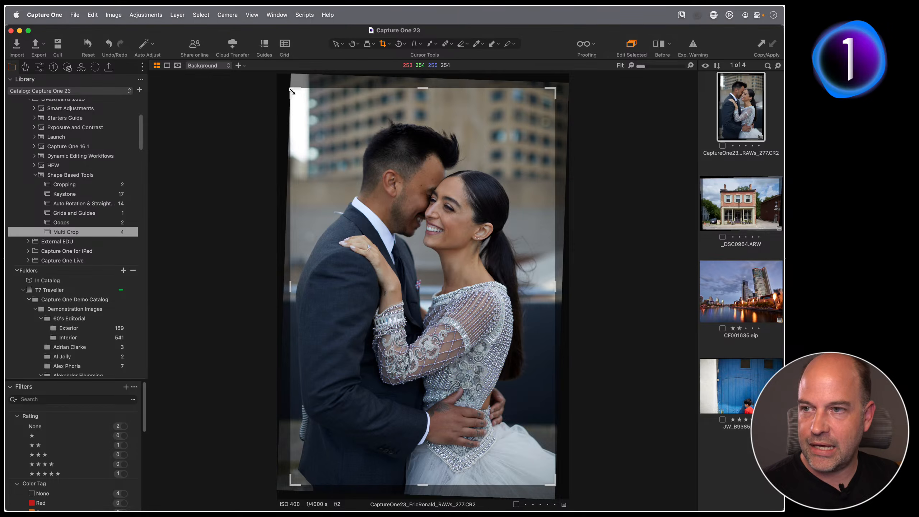
{"action": "left_click_drag", "start_coordinate": [291, 88], "coordinate": [303, 108]}
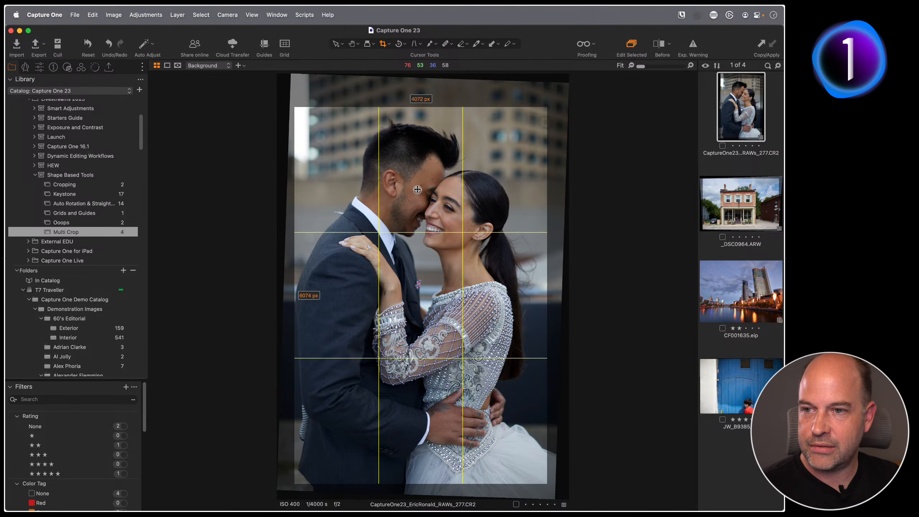
- Crop the brick building photo to about 5309 × 3559 px and the city skyline photo to about 9415 × 6903 px
{"action": "left_click", "coordinate": [709, 228]}
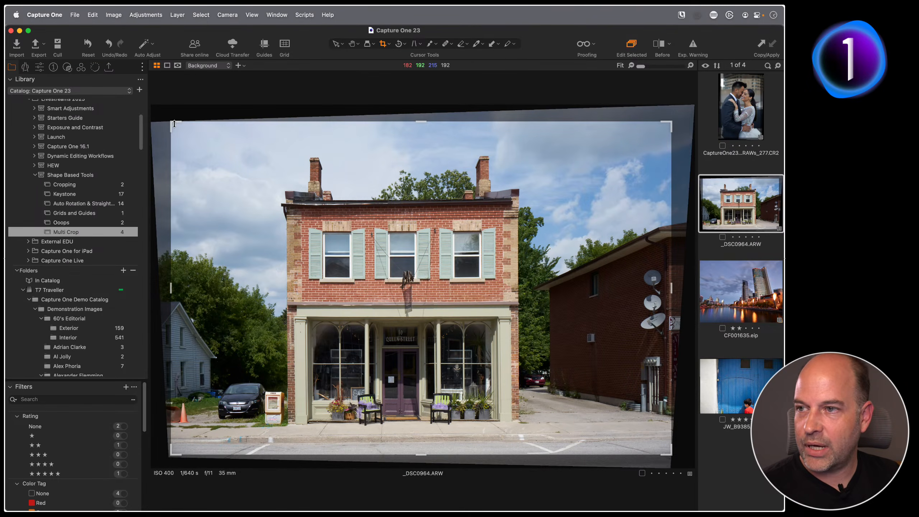
{"action": "left_click_drag", "start_coordinate": [172, 122], "coordinate": [212, 146]}
{"action": "left_click_drag", "start_coordinate": [415, 211], "coordinate": [384, 203]}
{"action": "left_click", "coordinate": [728, 288]}
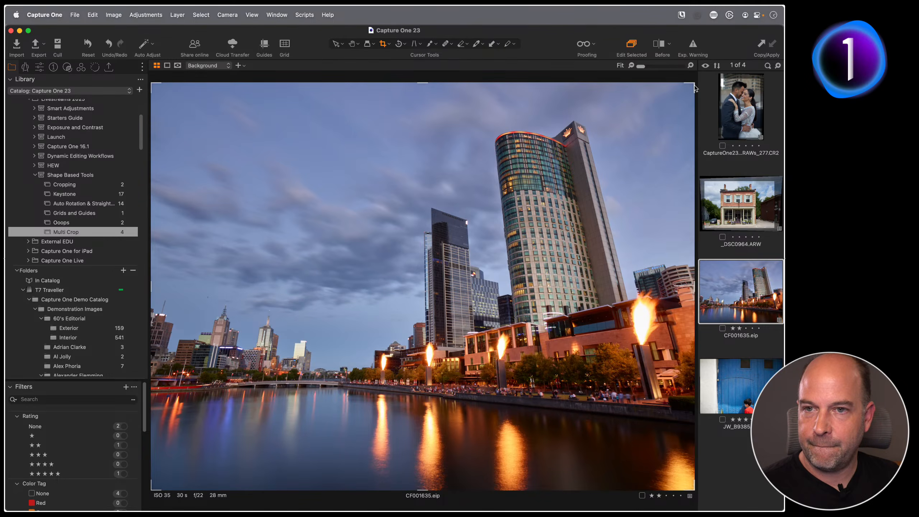
{"action": "left_click_drag", "start_coordinate": [695, 86], "coordinate": [647, 129]}
{"action": "left_click_drag", "start_coordinate": [520, 252], "coordinate": [565, 207]}
- Crop the blue door photo to about 4948 × 3245 px around the boy and return to the thumbnail grid
{"action": "key", "text": "Right"}
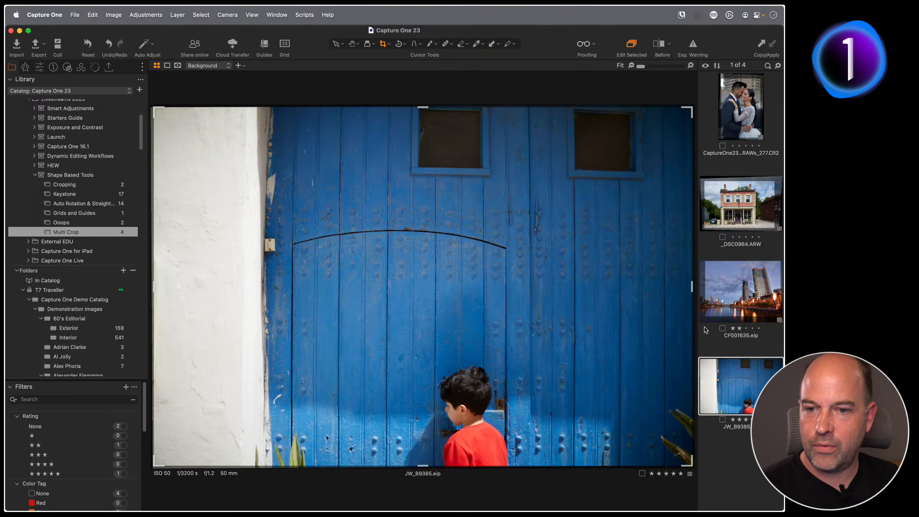
{"action": "left_click_drag", "start_coordinate": [157, 113], "coordinate": [298, 210]}
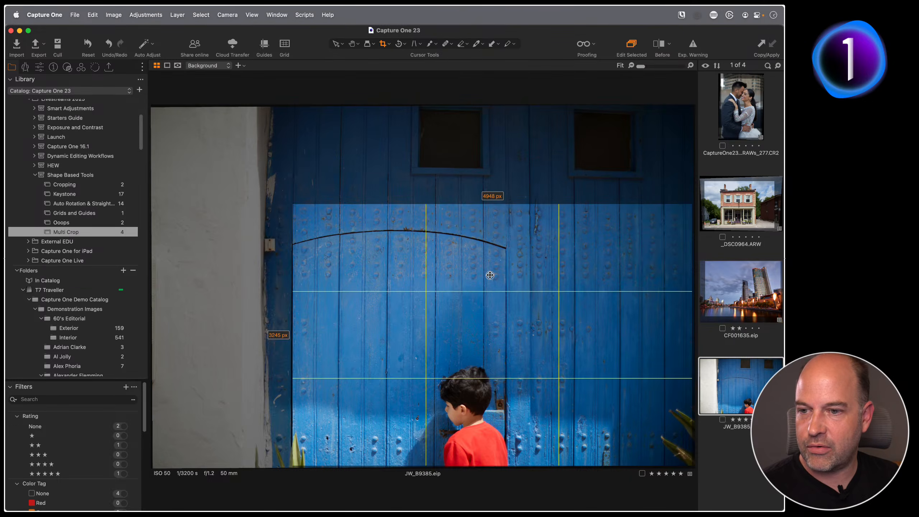
{"action": "left_click_drag", "start_coordinate": [490, 275], "coordinate": [444, 286]}
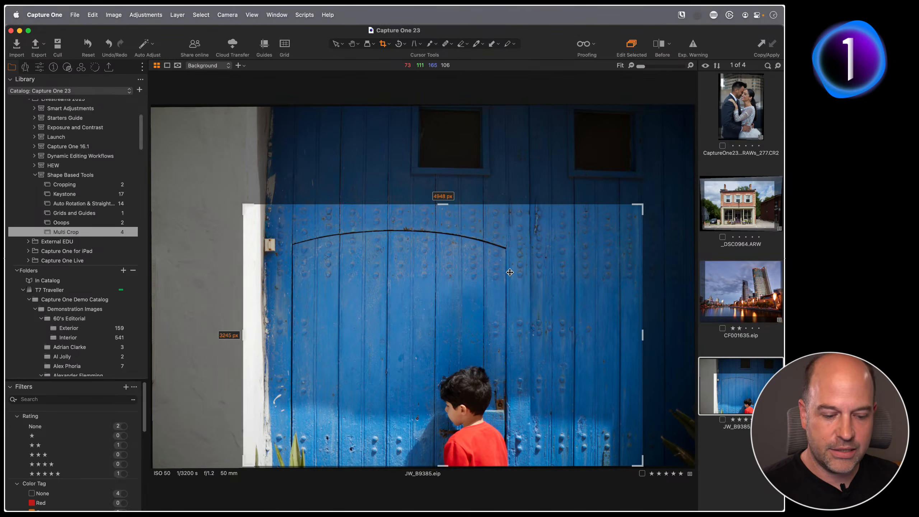
{"action": "key", "text": "alt+super+v"}
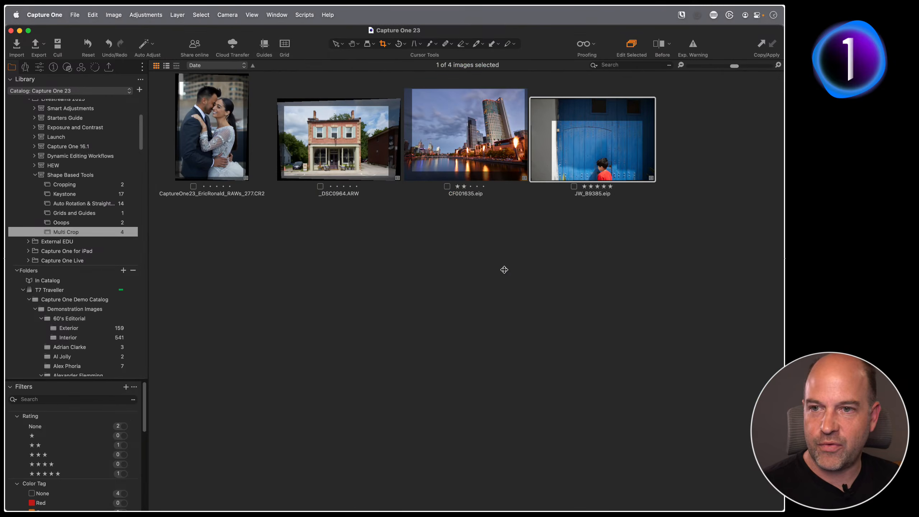
- Review the crop of each of the four album photos one by one in the viewer, ending on the couple portrait
{"action": "double_click", "coordinate": [636, 185]}
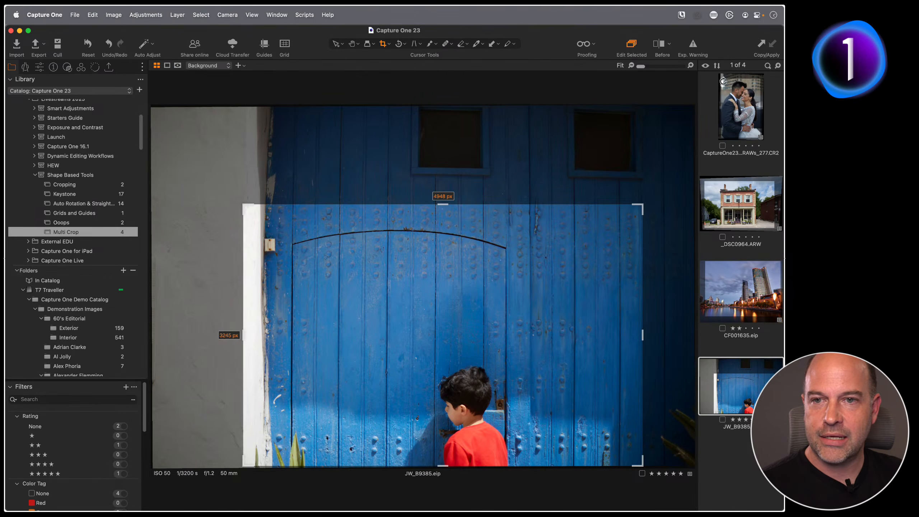
{"action": "left_click", "coordinate": [724, 80]}
{"action": "left_click", "coordinate": [742, 205]}
{"action": "left_click", "coordinate": [742, 292]}
{"action": "left_click", "coordinate": [749, 377]}
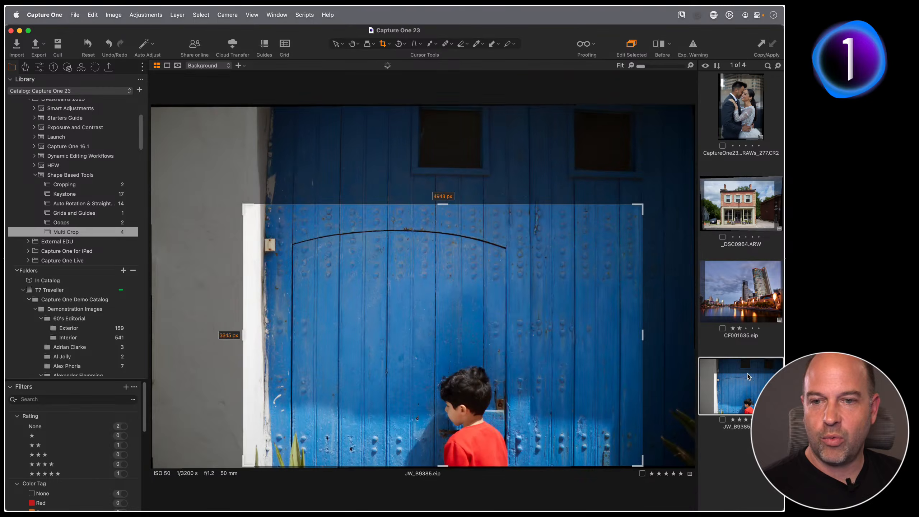
{"action": "left_click", "coordinate": [741, 292]}
{"action": "left_click", "coordinate": [741, 205]}
{"action": "left_click", "coordinate": [740, 120]}
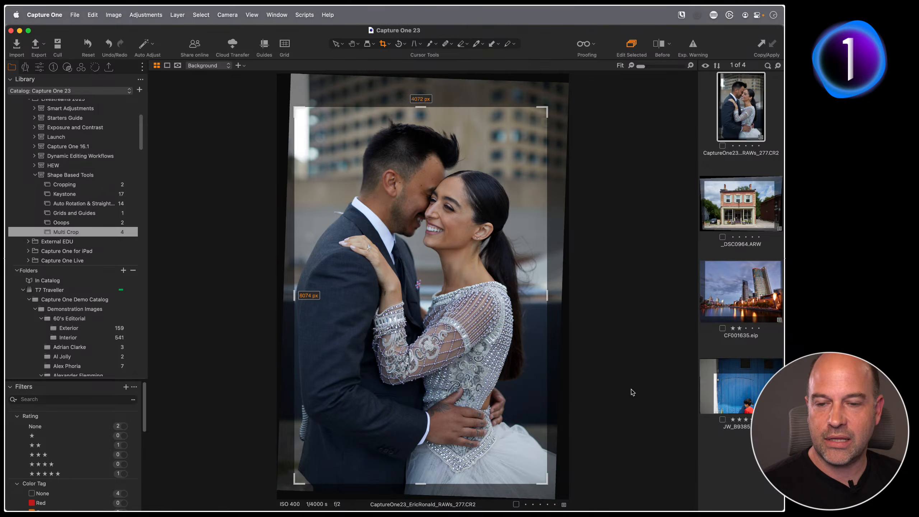
- Select all four photos in the album and clone a variant of each
{"action": "left_click", "coordinate": [714, 382], "text": "shift"}
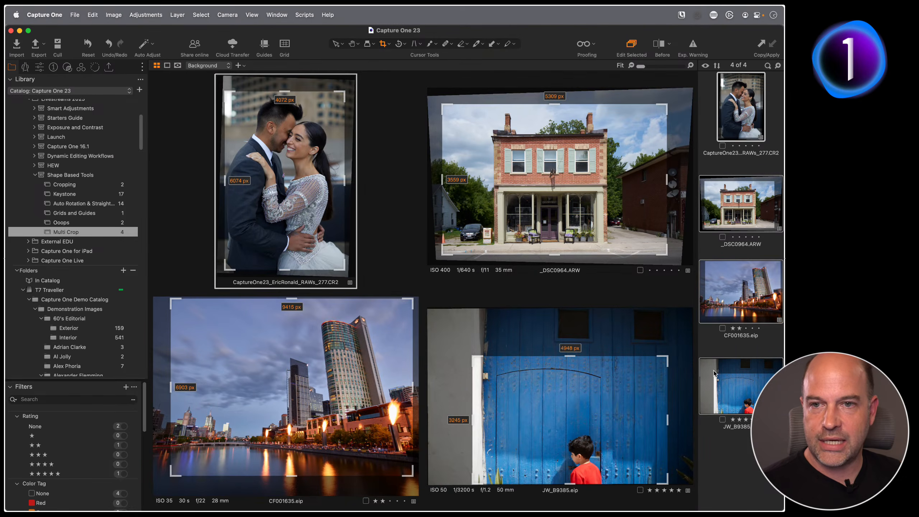
{"action": "right_click", "coordinate": [732, 104]}
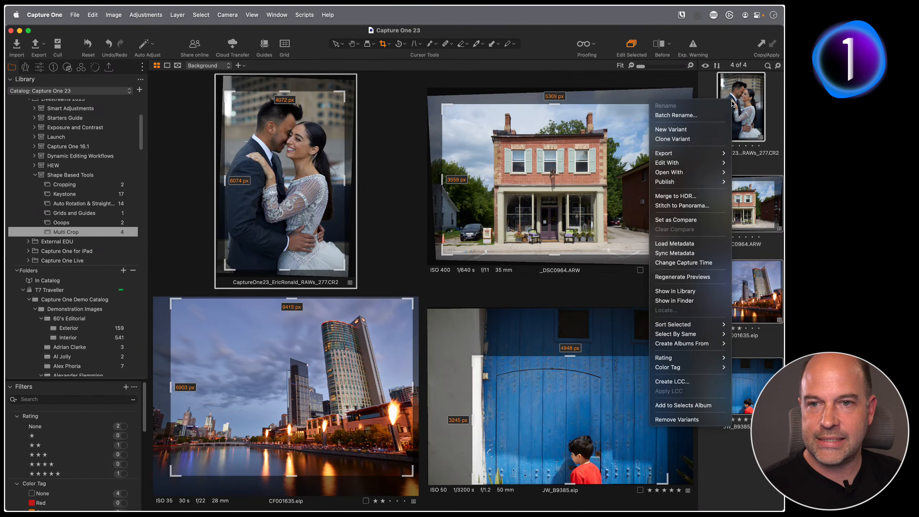
{"action": "left_click", "coordinate": [673, 139]}
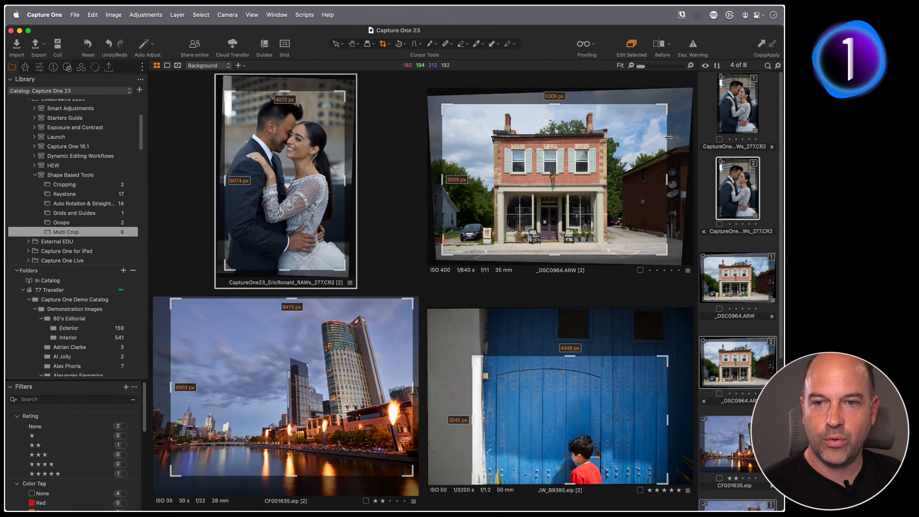
- Select the couple portrait's second variant and extend the selection to all images with the same variant position (2)
{"action": "scroll", "coordinate": [729, 291], "scroll_direction": "down", "scroll_amount": 3}
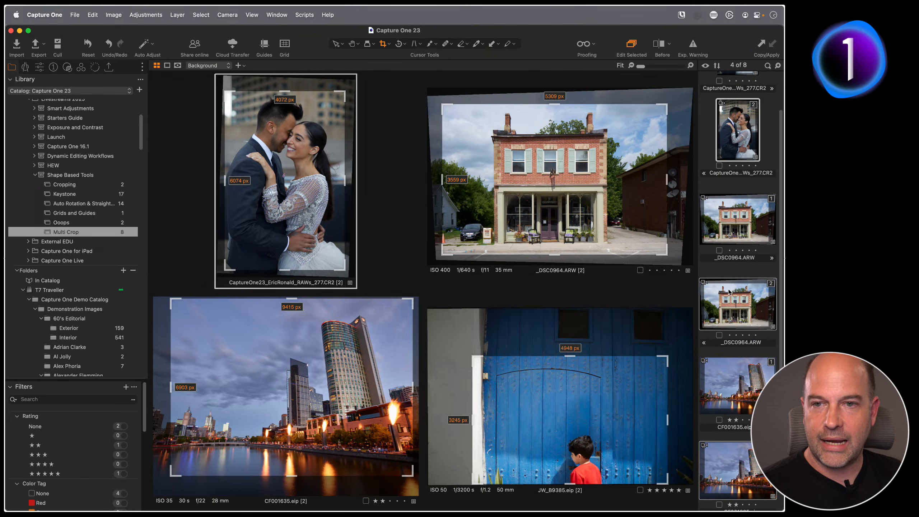
{"action": "scroll", "coordinate": [749, 223], "scroll_direction": "up", "scroll_amount": 2}
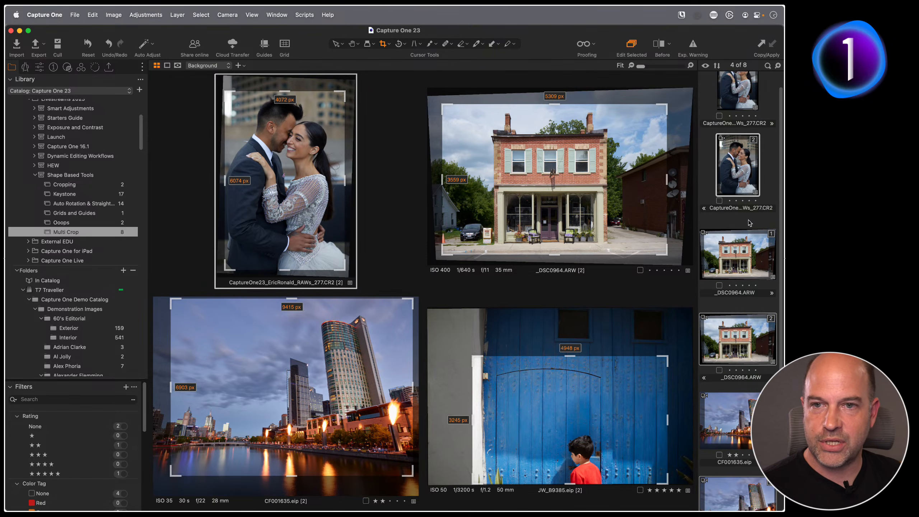
{"action": "left_click", "coordinate": [738, 92]}
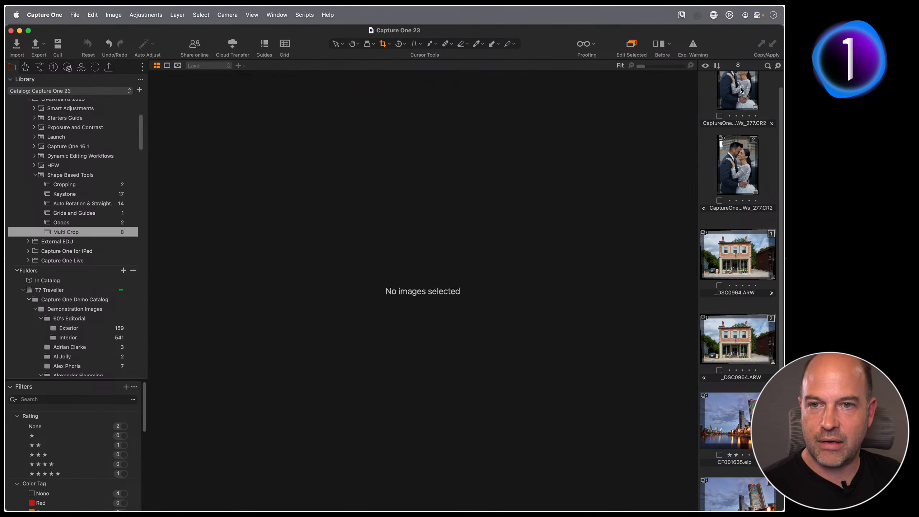
{"action": "left_click", "coordinate": [747, 187]}
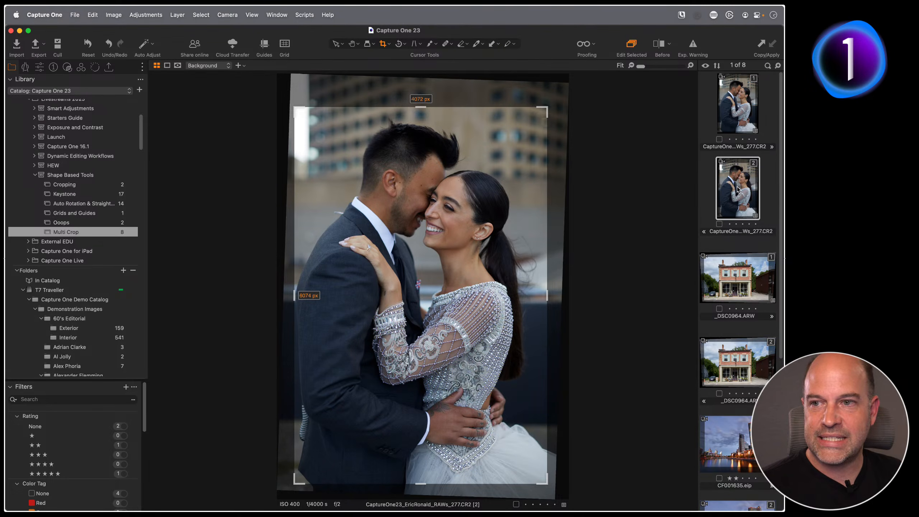
{"action": "right_click", "coordinate": [737, 188]}
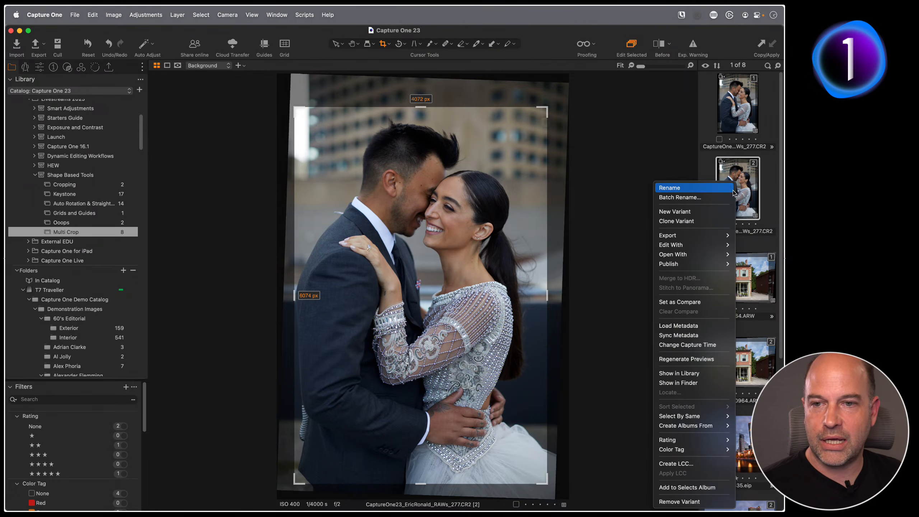
{"action": "mouse_move", "coordinate": [704, 420]}
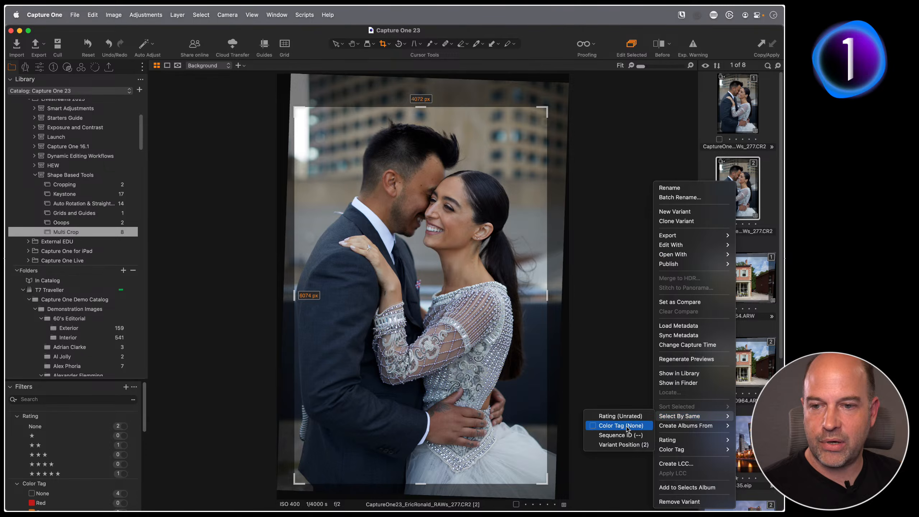
{"action": "left_click", "coordinate": [633, 445]}
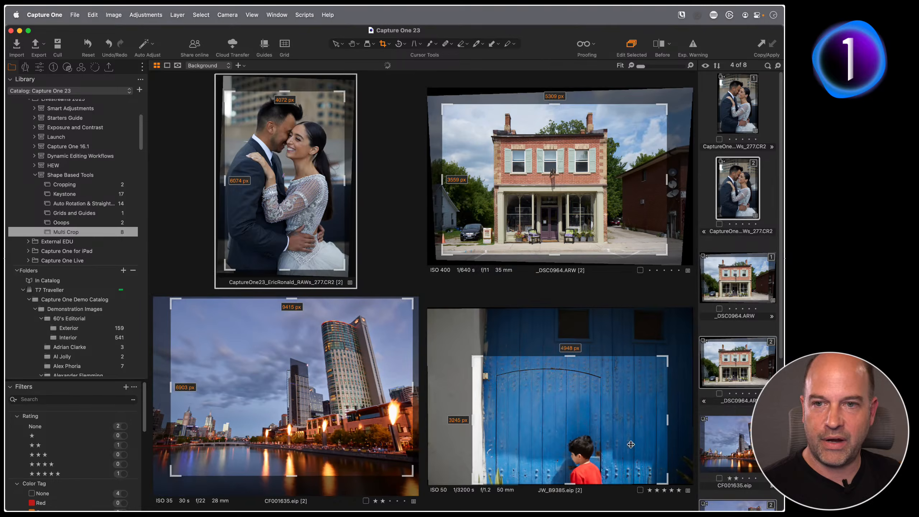
- Reset the crop on the four selected second variants
{"action": "left_click", "coordinate": [25, 67]}
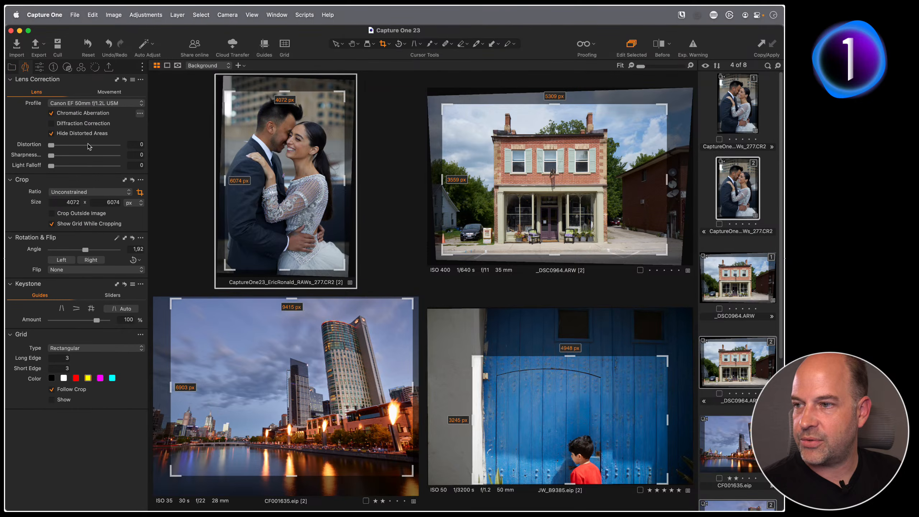
{"action": "left_click", "coordinate": [133, 181]}
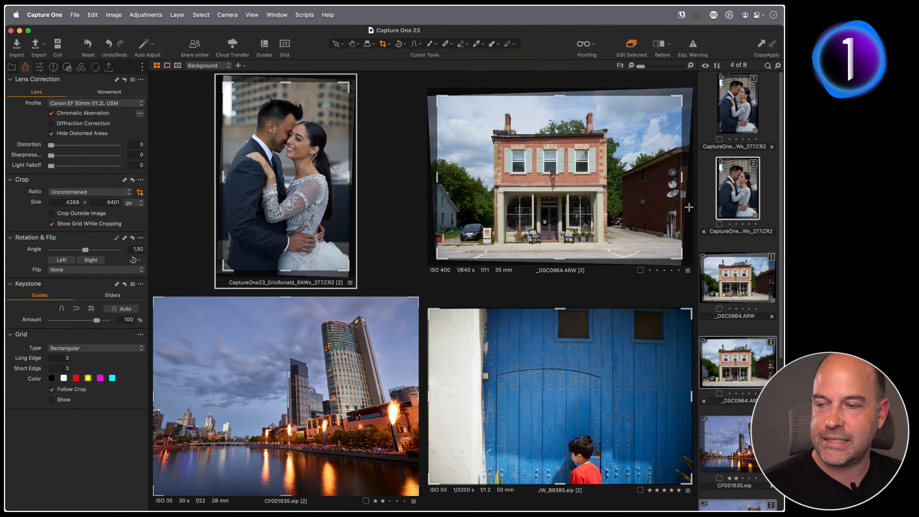
- Open the export recipes and select the Postcard Export recipe
{"action": "left_click", "coordinate": [109, 69]}
{"action": "left_click", "coordinate": [10, 80]}
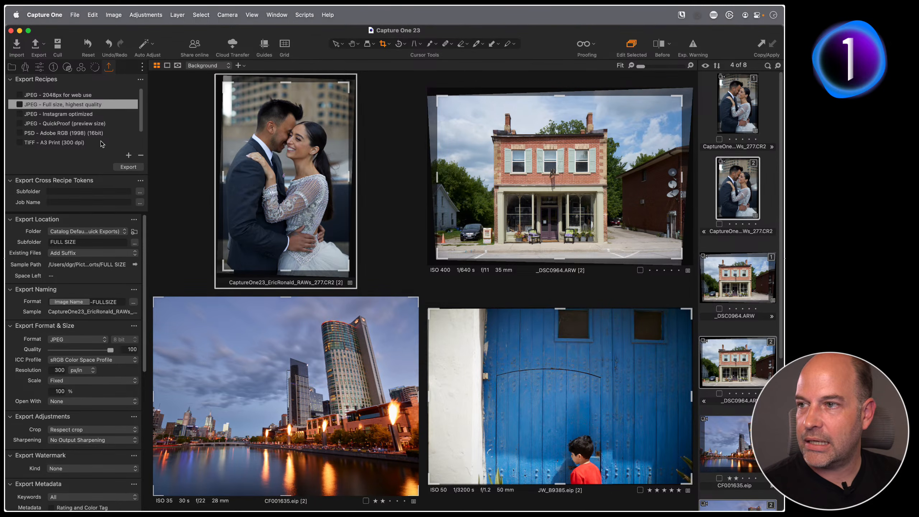
{"action": "scroll", "coordinate": [141, 112], "scroll_direction": "down", "scroll_amount": 2}
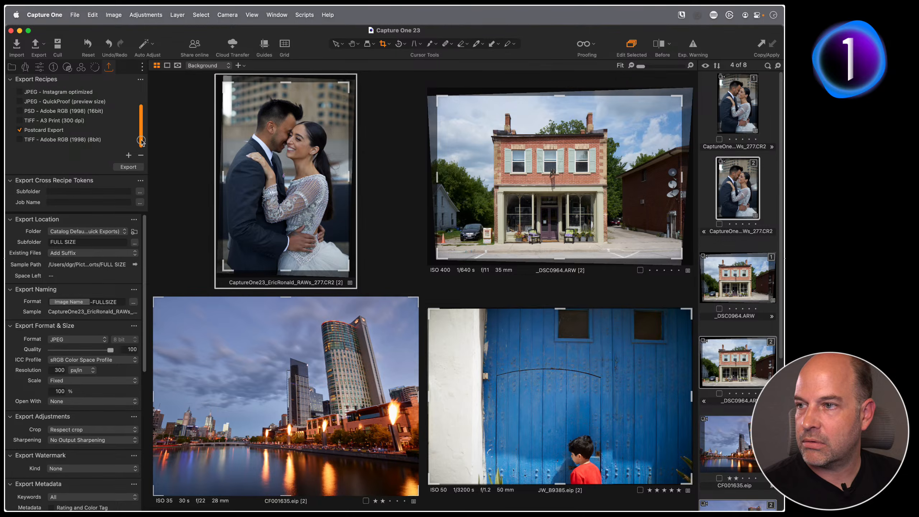
{"action": "left_click", "coordinate": [51, 131]}
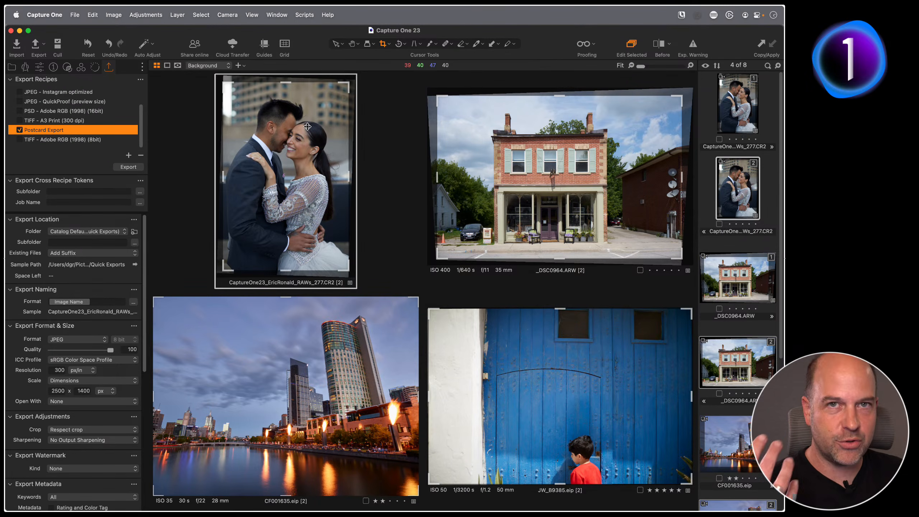
- Roughly crop the couple portrait and set the crop ratio of all four selected variants to Output
{"action": "left_click_drag", "start_coordinate": [224, 83], "coordinate": [239, 96]}
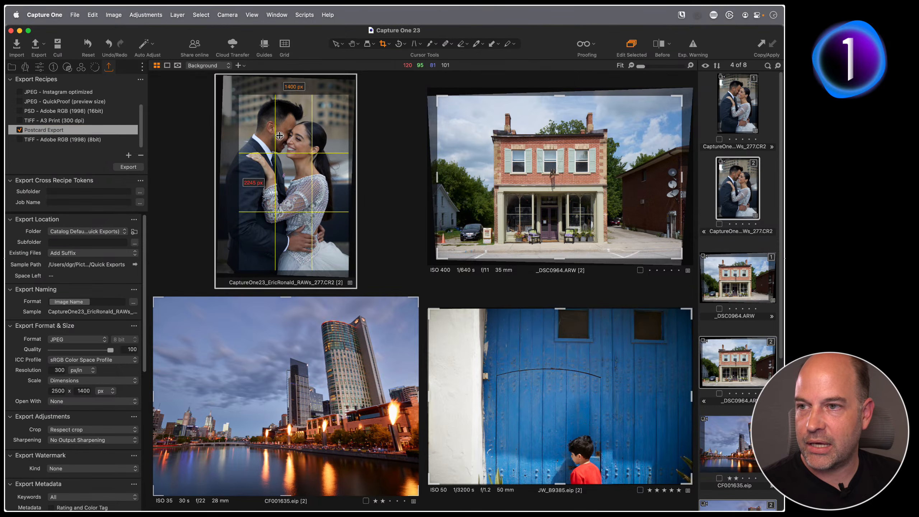
{"action": "left_click_drag", "start_coordinate": [280, 136], "coordinate": [281, 128]}
{"action": "right_click", "coordinate": [281, 129]}
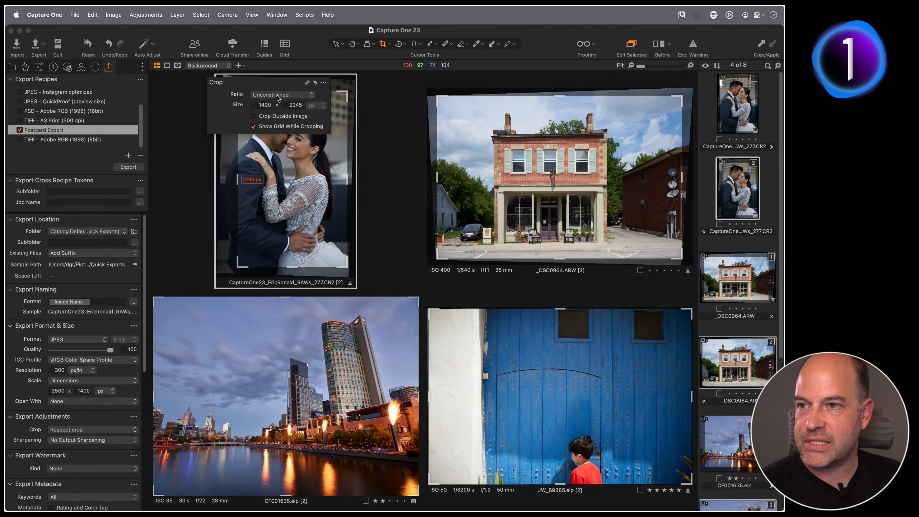
{"action": "left_click", "coordinate": [277, 94]}
{"action": "left_click", "coordinate": [272, 114]}
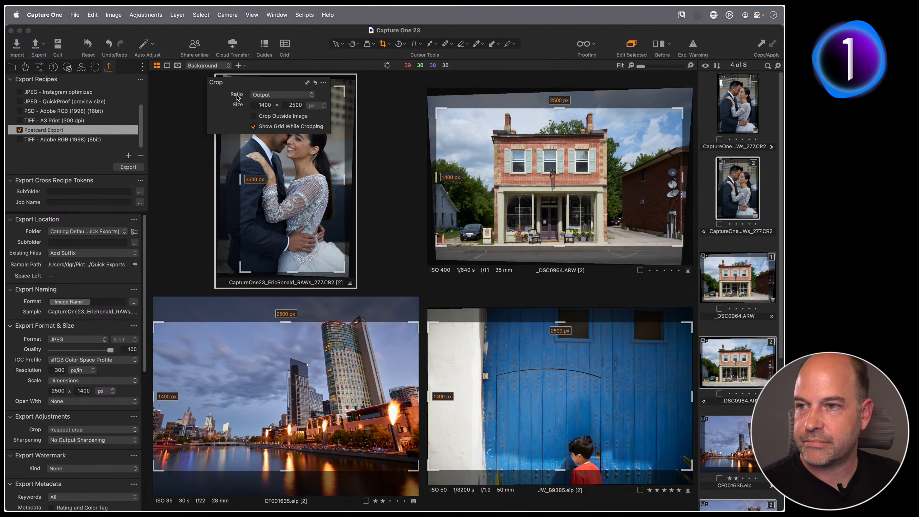
{"action": "left_click", "coordinate": [212, 82]}
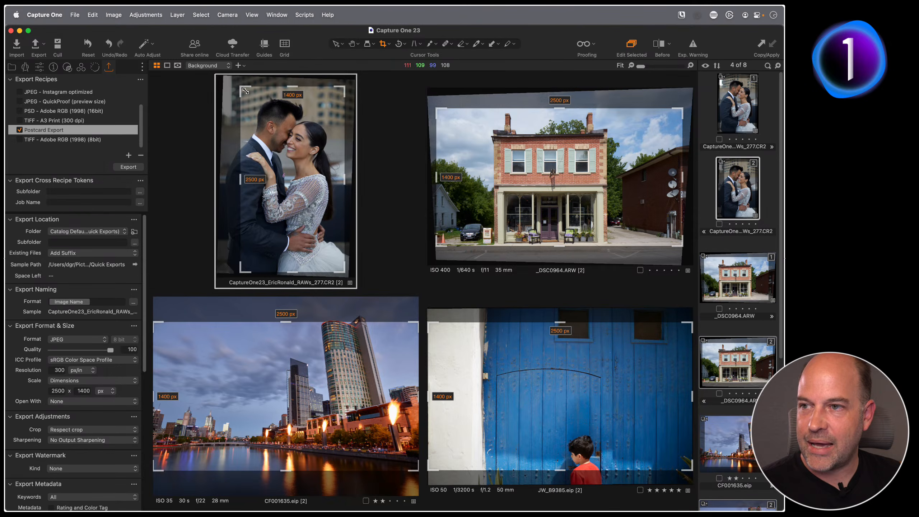
- Tighten and reposition the crop on each of the four variants, framing the couple, brick building, city skyline and boy by the door
{"action": "left_click_drag", "start_coordinate": [246, 91], "coordinate": [253, 104]}
{"action": "left_click_drag", "start_coordinate": [286, 123], "coordinate": [275, 116]}
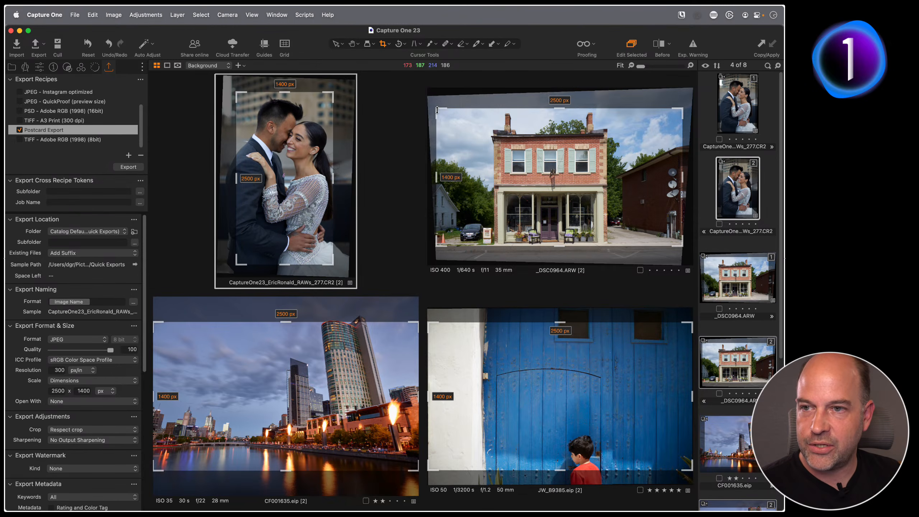
{"action": "left_click_drag", "start_coordinate": [438, 110], "coordinate": [454, 119]}
{"action": "left_click_drag", "start_coordinate": [510, 139], "coordinate": [507, 129]}
{"action": "left_click_drag", "start_coordinate": [418, 323], "coordinate": [373, 328]}
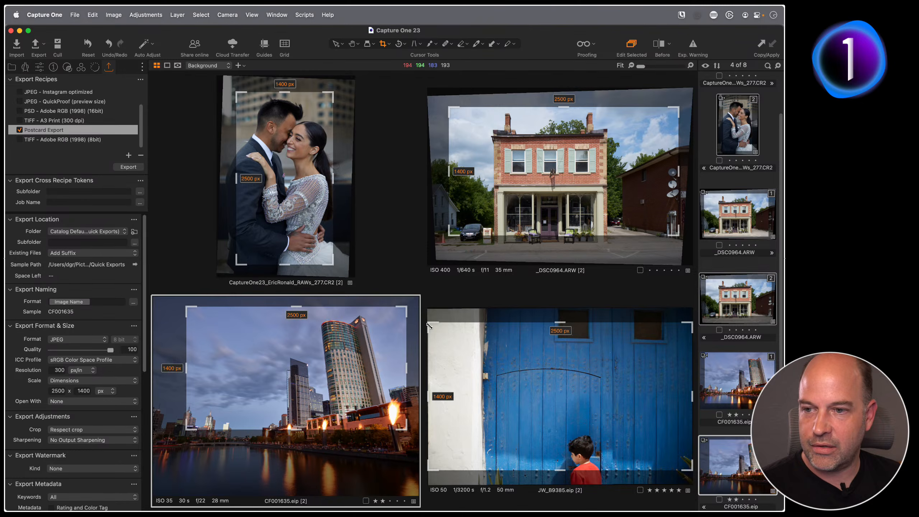
{"action": "left_click_drag", "start_coordinate": [429, 327], "coordinate": [514, 386]}
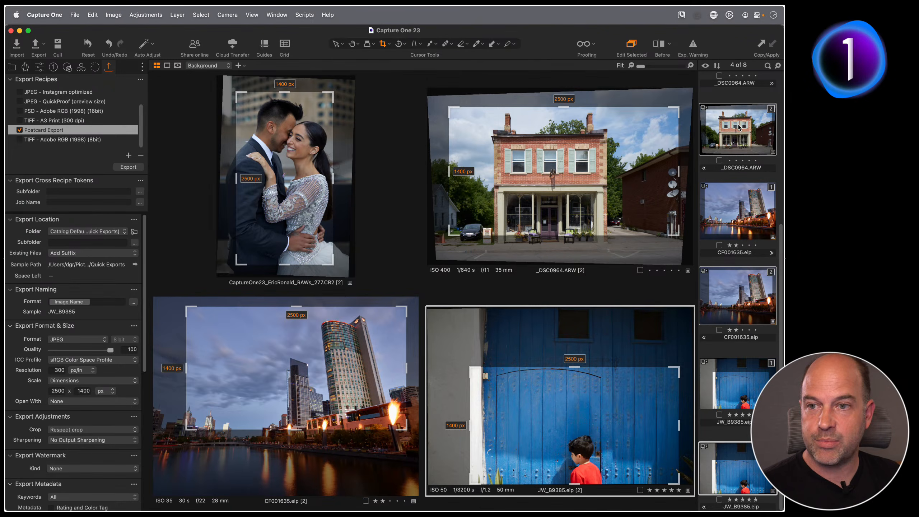
- Select the brick building's first variant and extend the selection to all images with the same variant position (1)
{"action": "scroll", "coordinate": [739, 131], "scroll_direction": "up", "scroll_amount": 4}
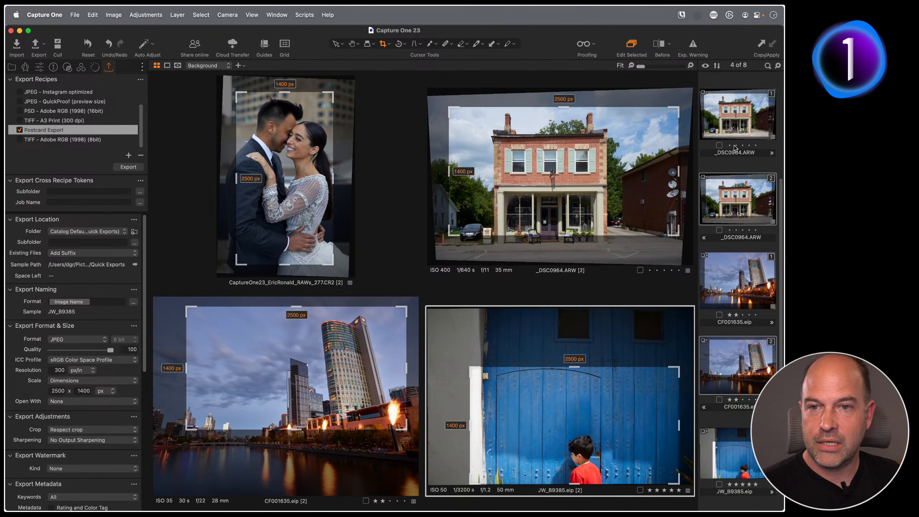
{"action": "left_click", "coordinate": [732, 121]}
{"action": "right_click", "coordinate": [733, 117]}
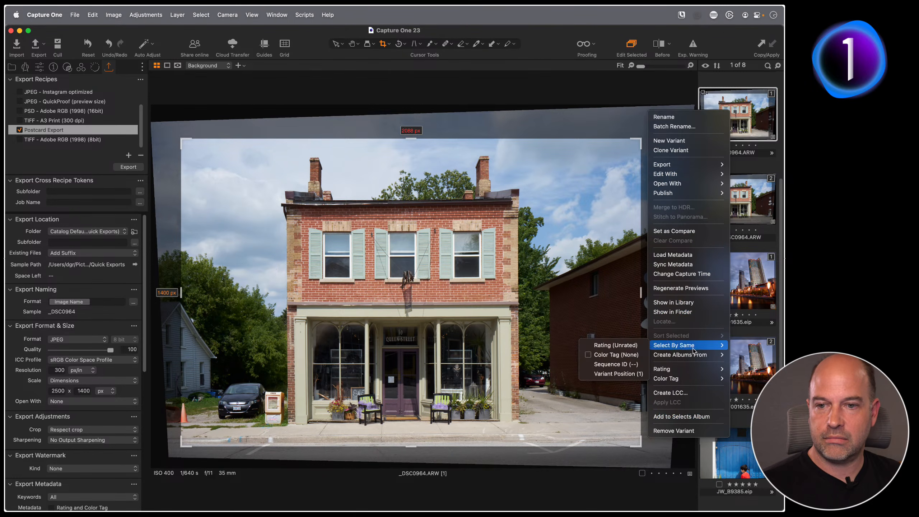
{"action": "mouse_move", "coordinate": [688, 345]}
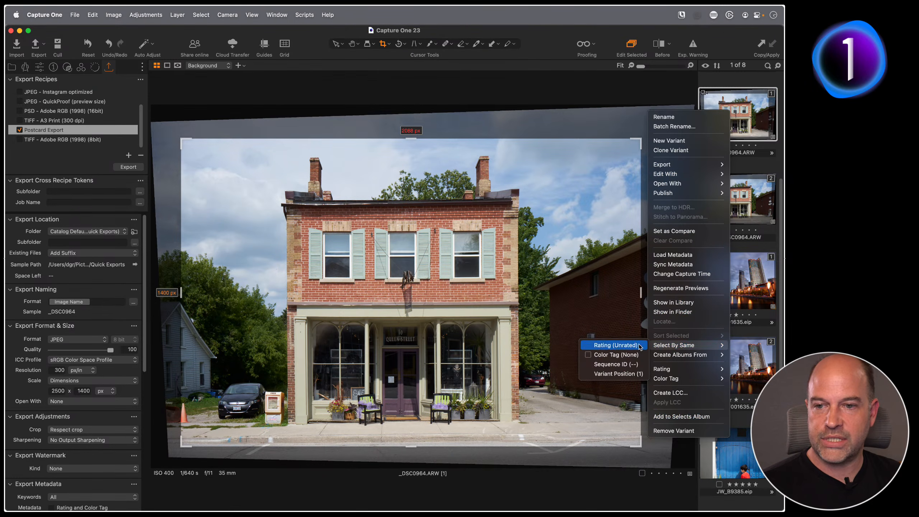
{"action": "left_click", "coordinate": [621, 374]}
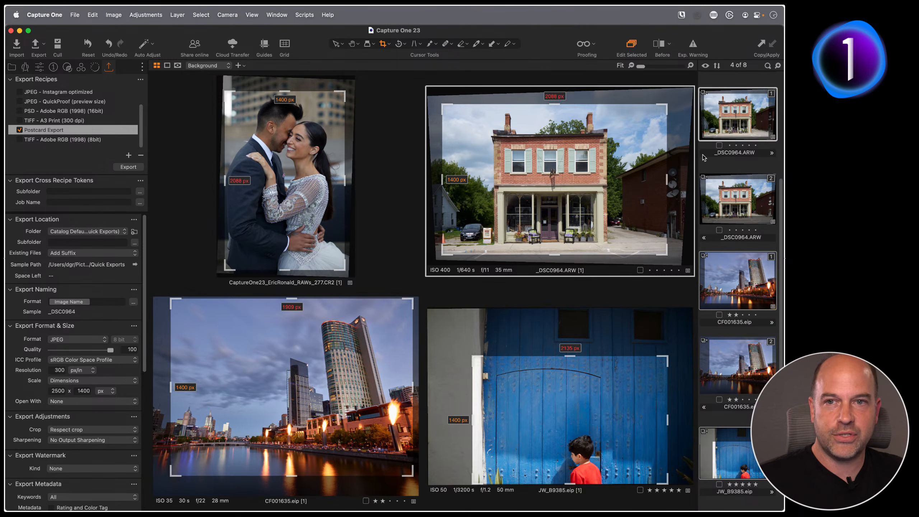
- Disable the Postcard Export recipe and enable JPEG - Full size, highest quality for the first variants
{"action": "left_click", "coordinate": [19, 130]}
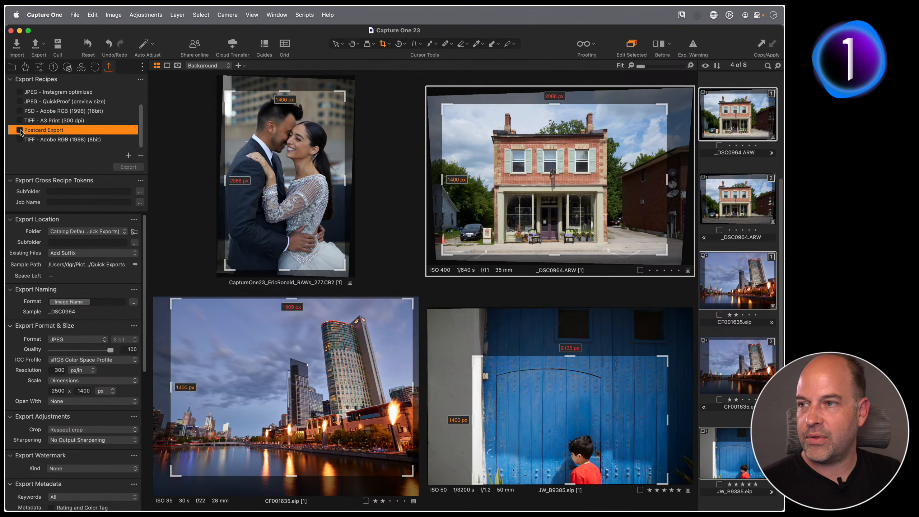
{"action": "left_click", "coordinate": [41, 139]}
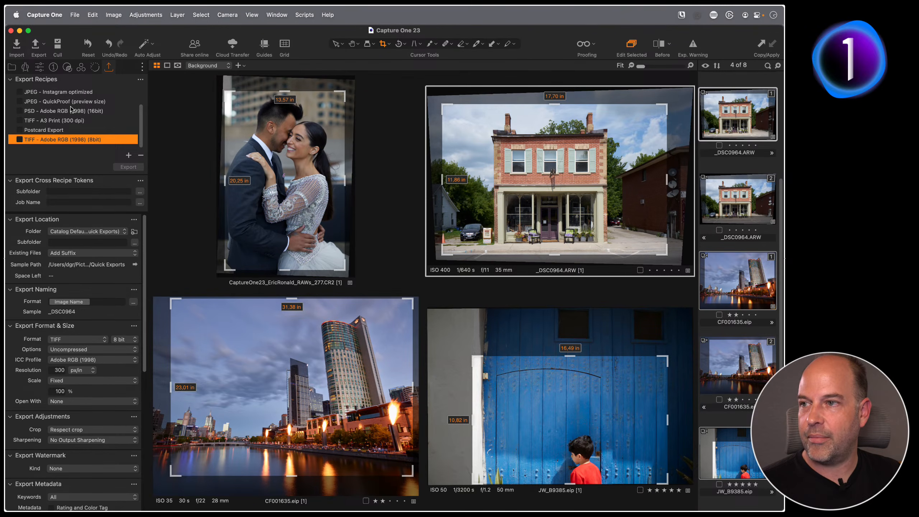
{"action": "scroll", "coordinate": [56, 118], "scroll_direction": "up", "scroll_amount": 3}
{"action": "left_click", "coordinate": [19, 105]}
{"action": "scroll", "coordinate": [19, 105], "scroll_direction": "down", "scroll_amount": 3}
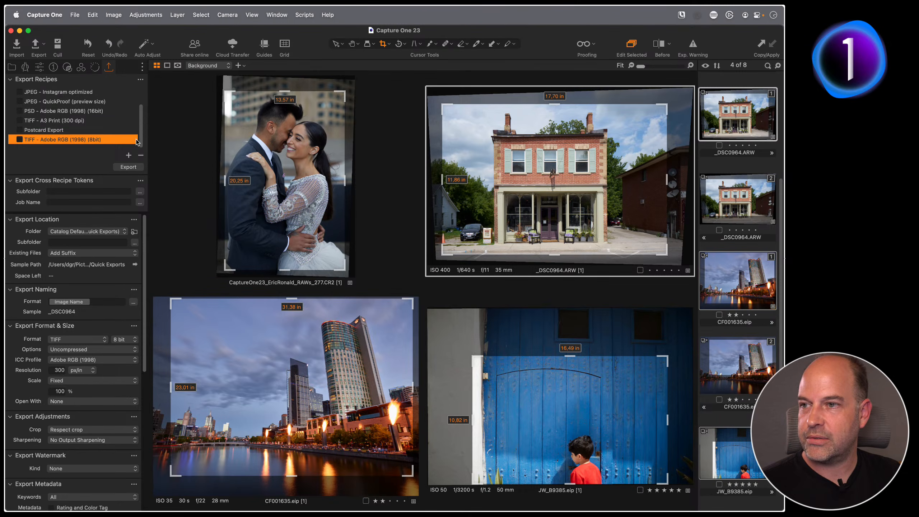
{"action": "scroll", "coordinate": [136, 140], "scroll_direction": "up", "scroll_amount": 3}
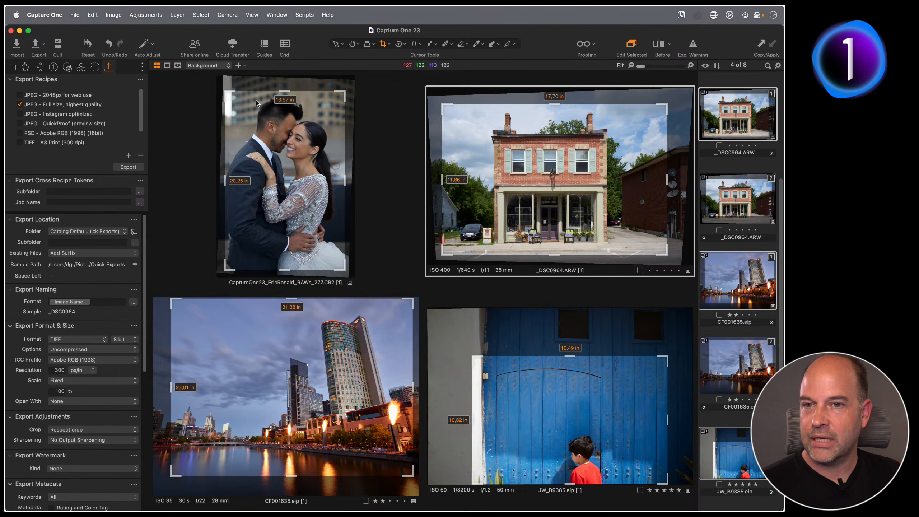
- Select the brick building's second variant and extend the selection to all images with the same variant position (2)
{"action": "left_click", "coordinate": [739, 199]}
{"action": "right_click", "coordinate": [737, 197]}
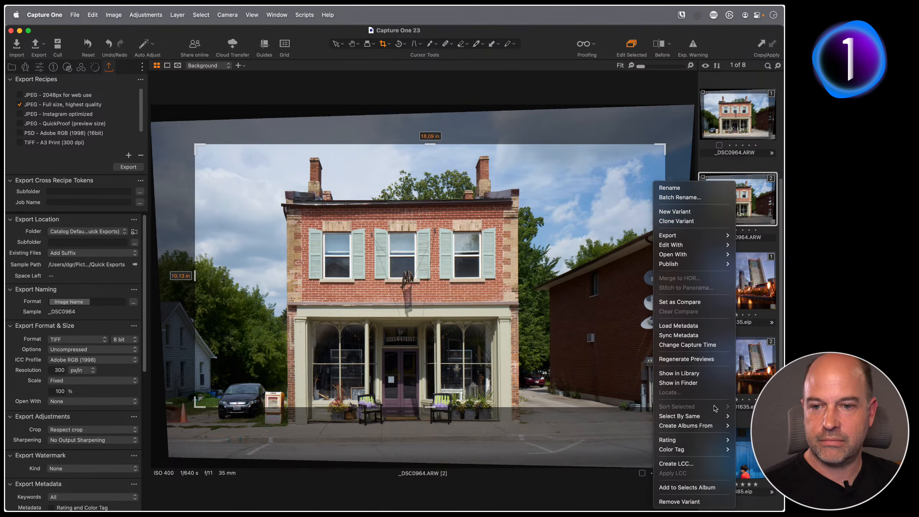
{"action": "mouse_move", "coordinate": [710, 416]}
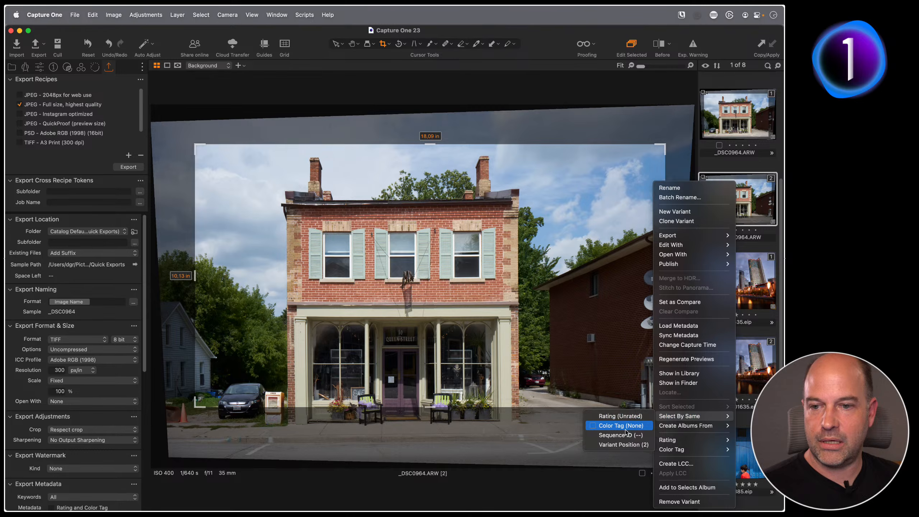
{"action": "left_click", "coordinate": [624, 445]}
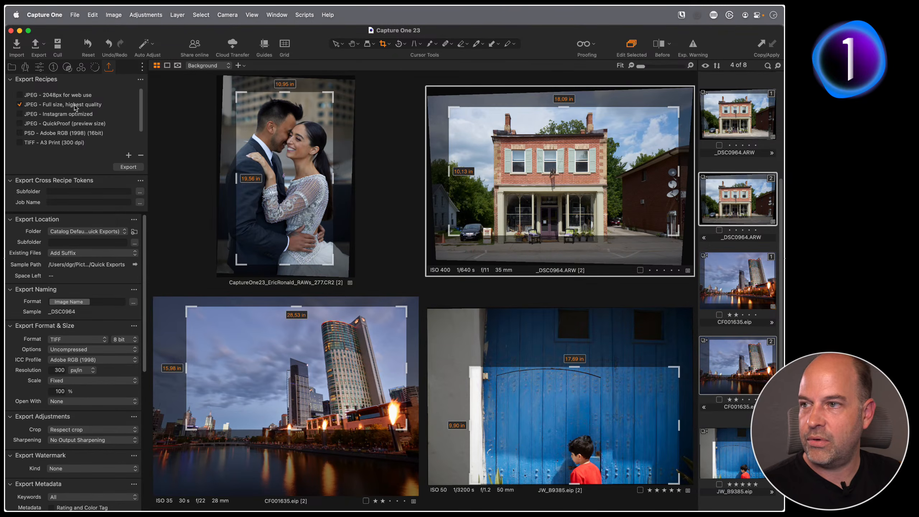
- Disable the JPEG - Full size, highest quality recipe and enable Postcard Export for the second variants
{"action": "left_click", "coordinate": [20, 105]}
{"action": "scroll", "coordinate": [40, 113], "scroll_direction": "down", "scroll_amount": 3}
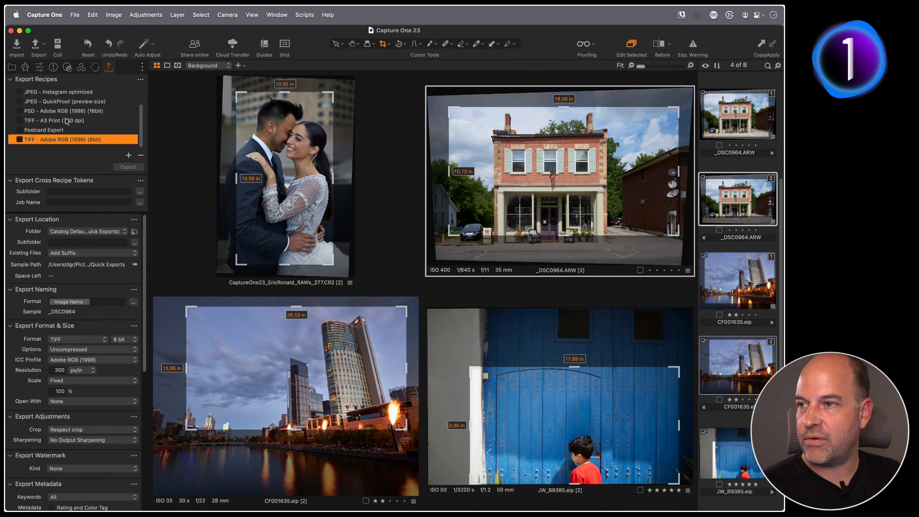
{"action": "left_click", "coordinate": [19, 130]}
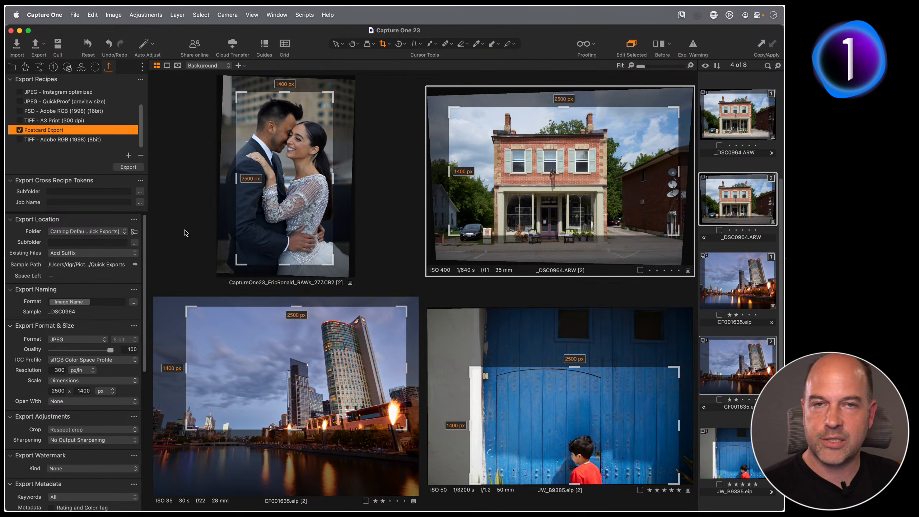
- Set the Postcard Export recipe's export subfolder to the Recipe Name token
{"action": "left_click", "coordinate": [56, 243]}
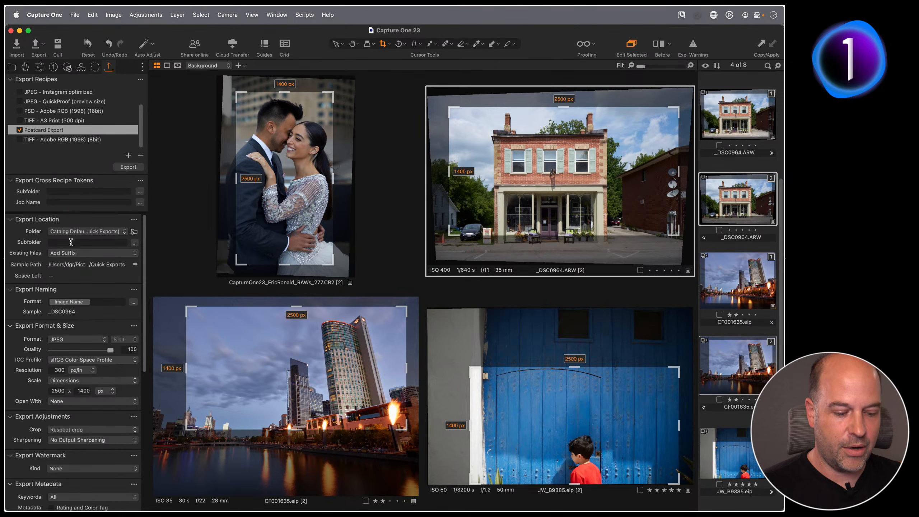
{"action": "type", "text": "recipe"}
{"action": "key", "text": "Down"}
{"action": "key", "text": "Down"}
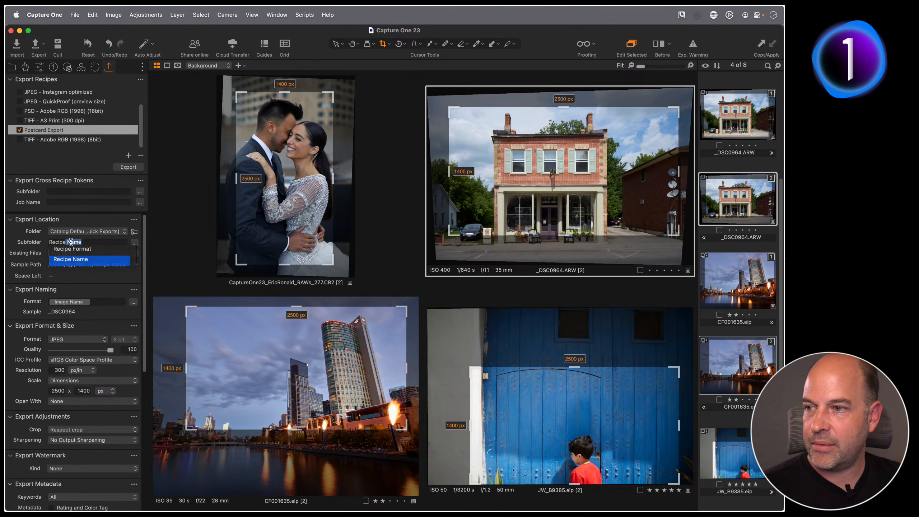
{"action": "key", "text": "Return"}
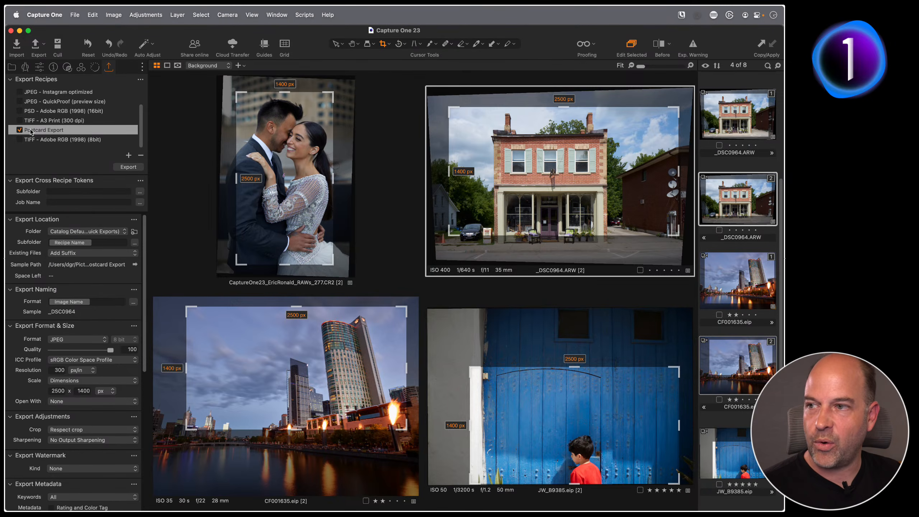
{"action": "scroll", "coordinate": [144, 117], "scroll_direction": "up", "scroll_amount": 3}
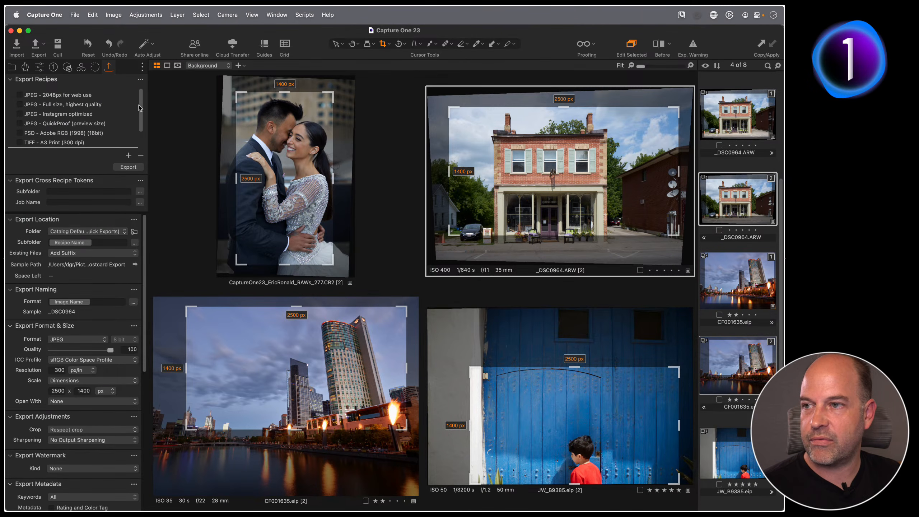
{"action": "scroll", "coordinate": [140, 108], "scroll_direction": "down", "scroll_amount": 3}
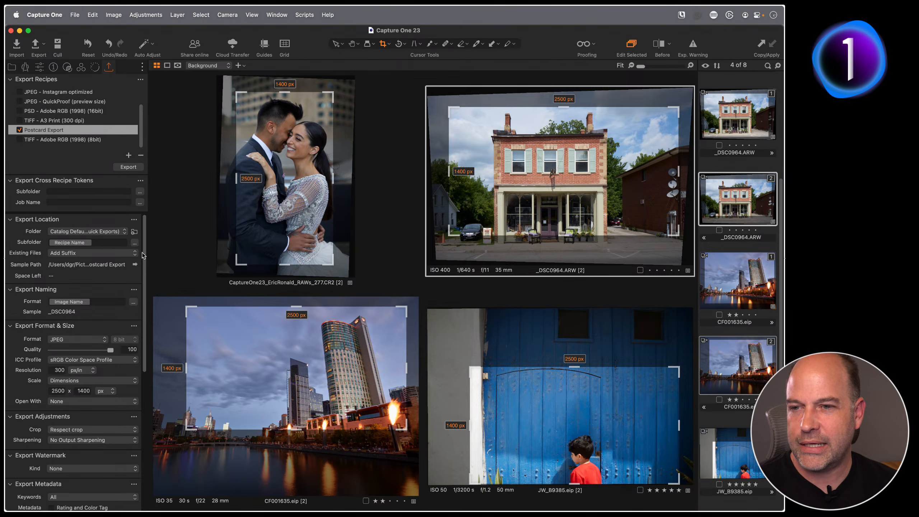
- Show guides over the brick building's second variant without its crop overlay, and activate the Select cursor tool
{"action": "left_click", "coordinate": [727, 247]}
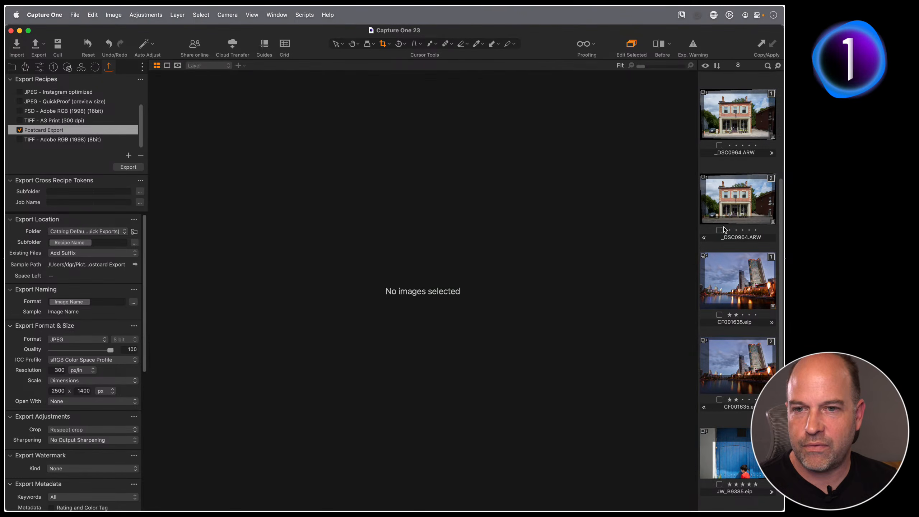
{"action": "left_click", "coordinate": [731, 204]}
{"action": "key", "text": "h"}
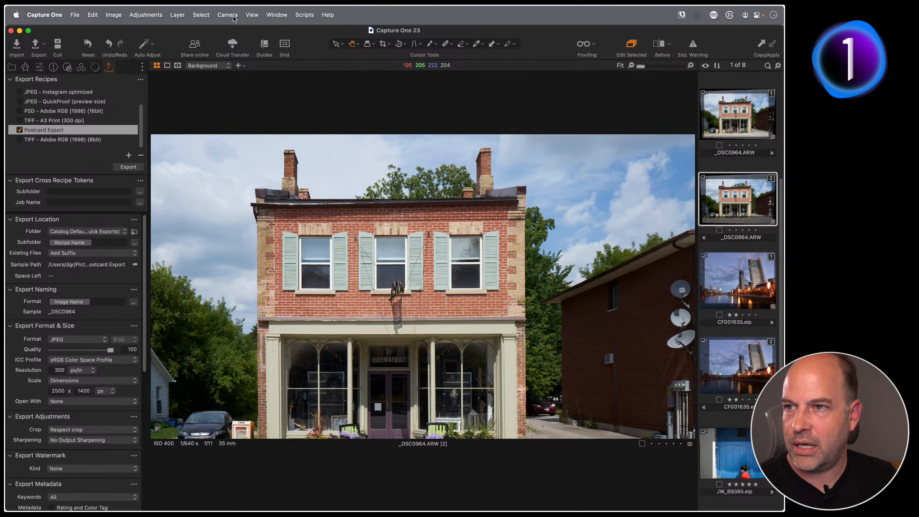
{"action": "left_click", "coordinate": [252, 14]}
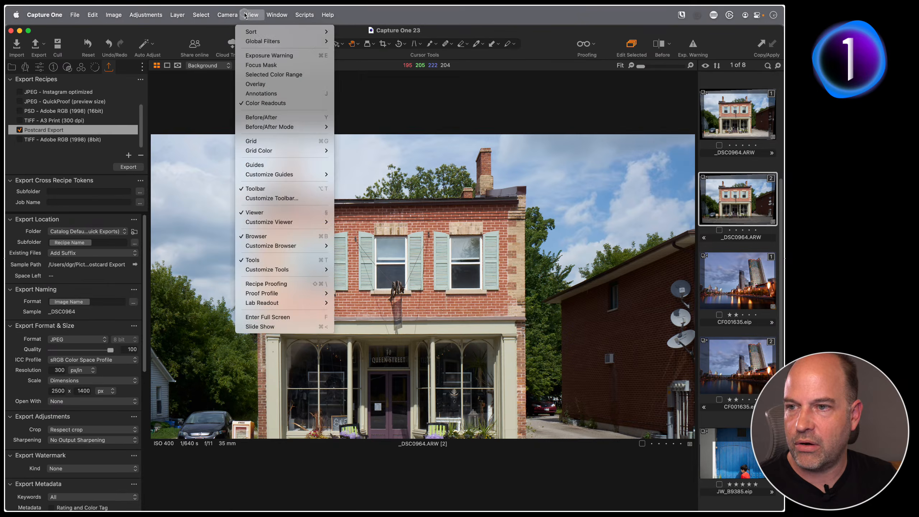
{"action": "left_click", "coordinate": [273, 166]}
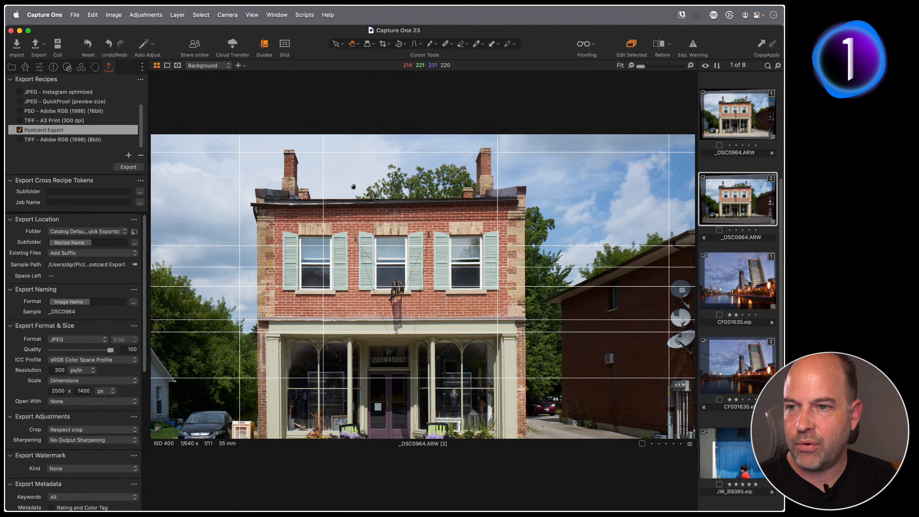
{"action": "left_click", "coordinate": [337, 45]}
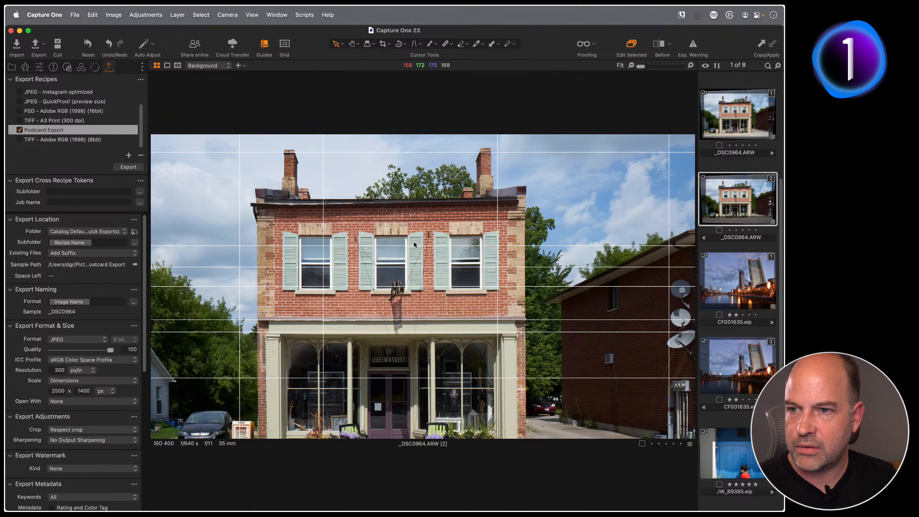
- Move the horizontal guide near the upper window tops to just below the window sills, and replace the guides with the grid overlay
{"action": "left_click_drag", "start_coordinate": [413, 245], "coordinate": [413, 233]}
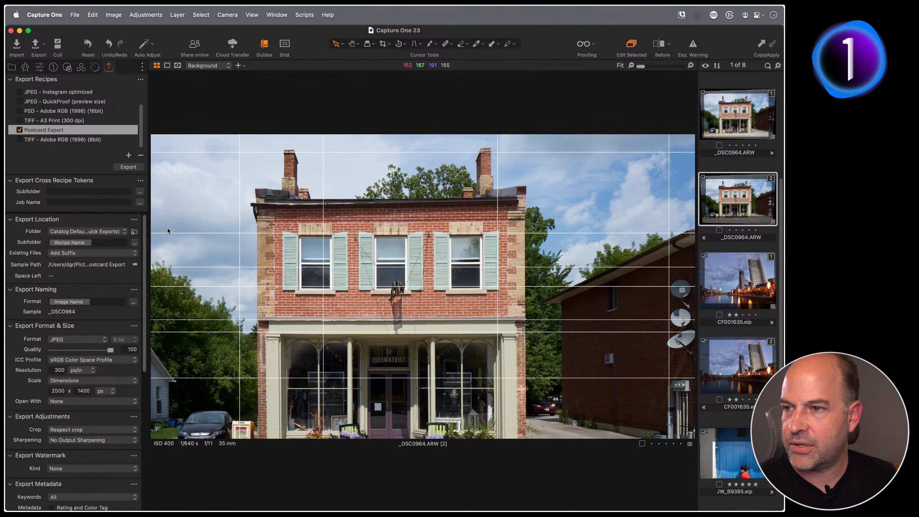
{"action": "left_click_drag", "start_coordinate": [191, 234], "coordinate": [240, 295]}
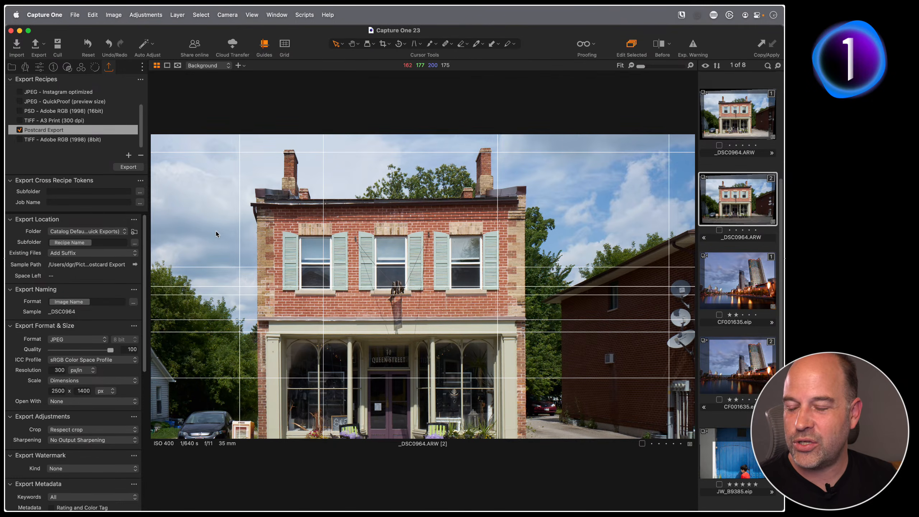
{"action": "left_click", "coordinate": [282, 45]}
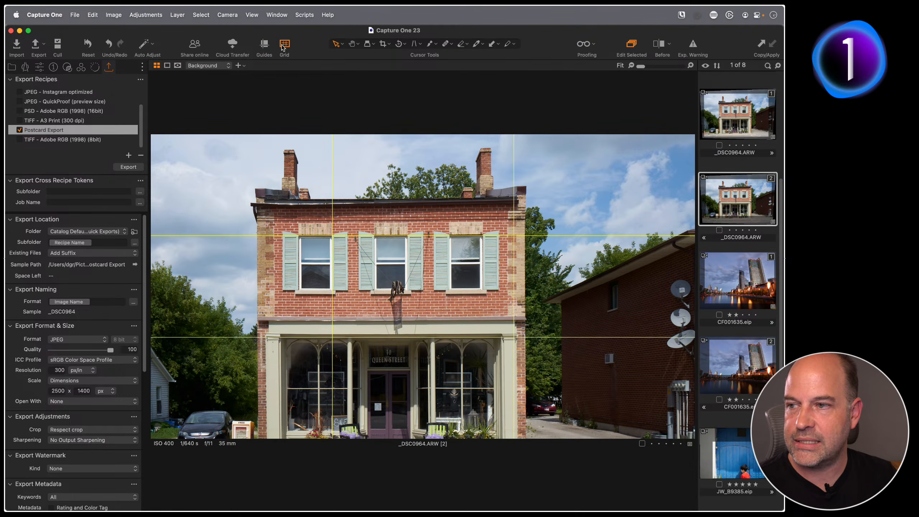
- Set the rectangular grid's Long Edge and Short Edge divisions to 1 in the Grid tool
{"action": "left_click", "coordinate": [39, 68]}
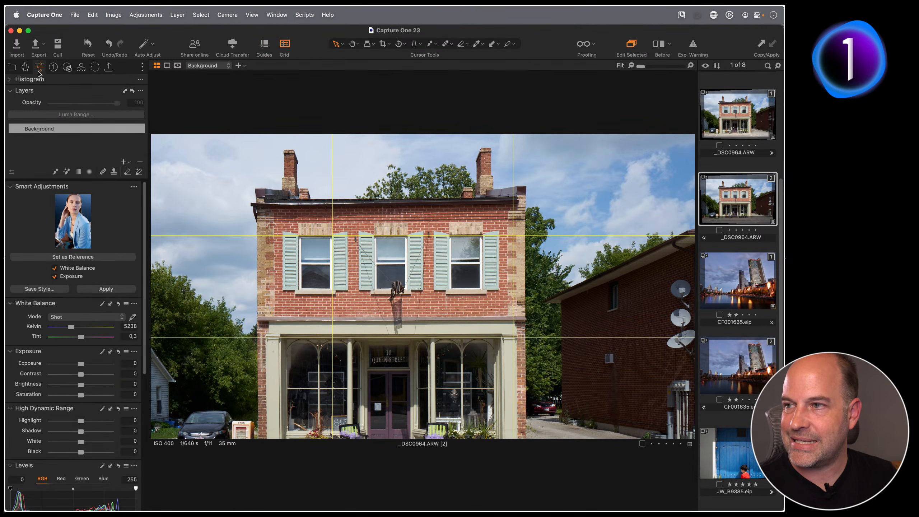
{"action": "left_click", "coordinate": [25, 67]}
{"action": "left_click", "coordinate": [64, 358]}
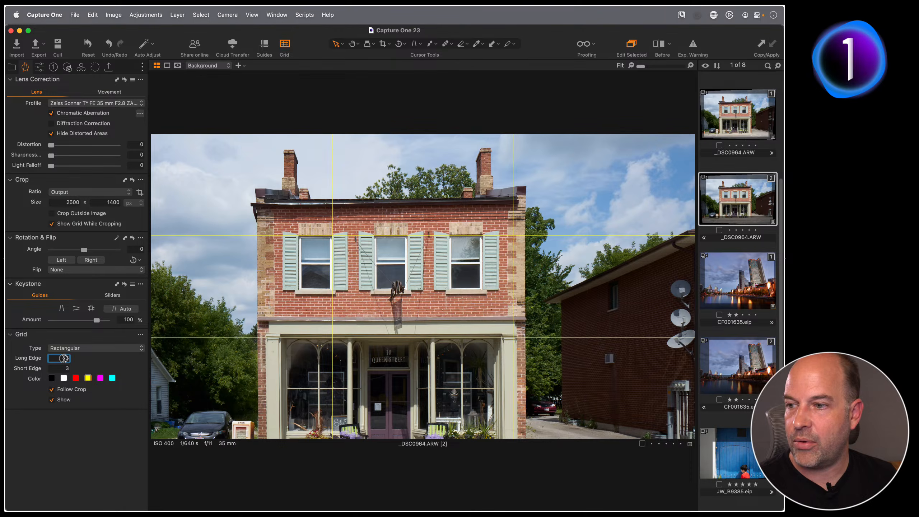
{"action": "type", "text": "1"}
{"action": "left_click", "coordinate": [74, 369]}
{"action": "type", "text": "1"}
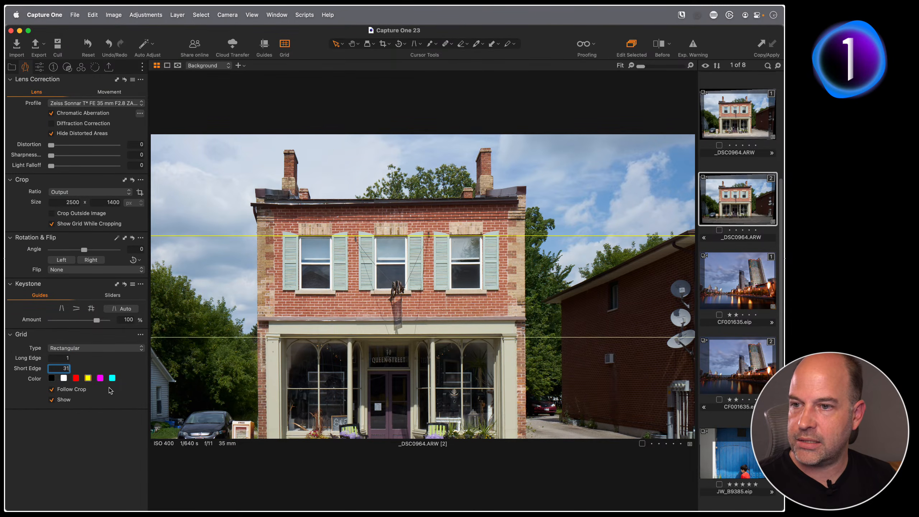
{"action": "left_click_drag", "start_coordinate": [62, 371], "coordinate": [88, 370]}
{"action": "type", "text": "1"}
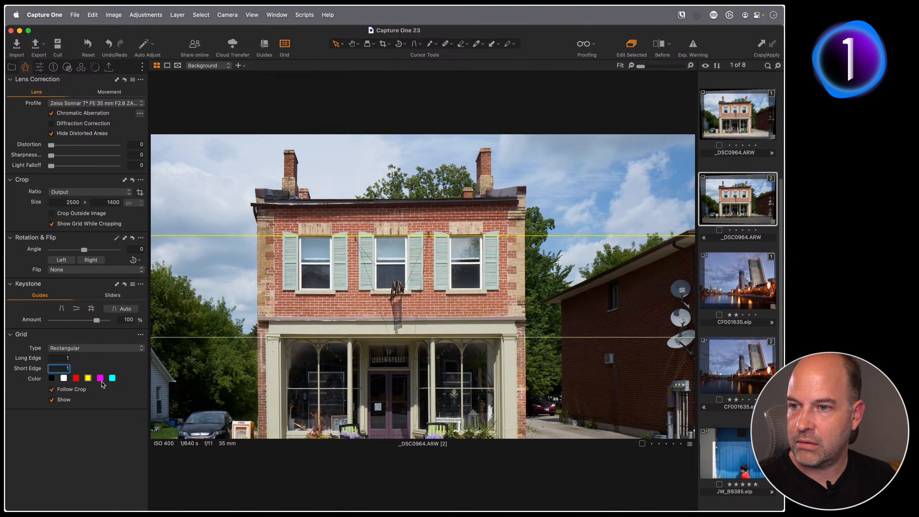
{"action": "key", "text": "Return"}
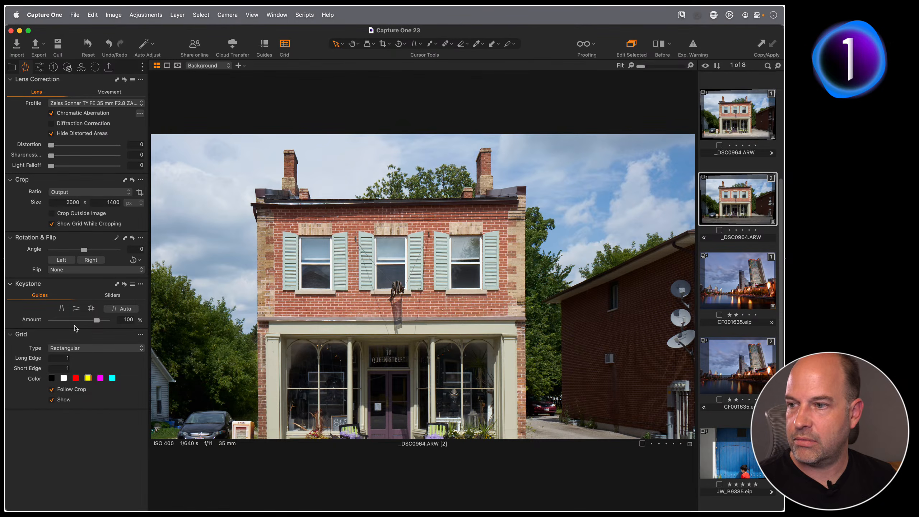
- Set the rectangular grid's Long Edge and Short Edge divisions to 2
{"action": "left_click_drag", "start_coordinate": [64, 359], "coordinate": [90, 364]}
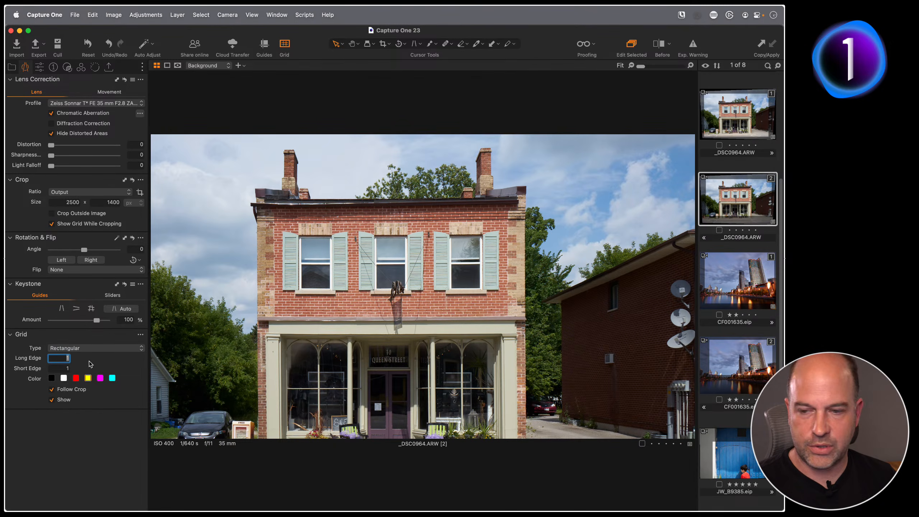
{"action": "type", "text": "2"}
{"action": "key", "text": "Tab"}
{"action": "type", "text": "2"}
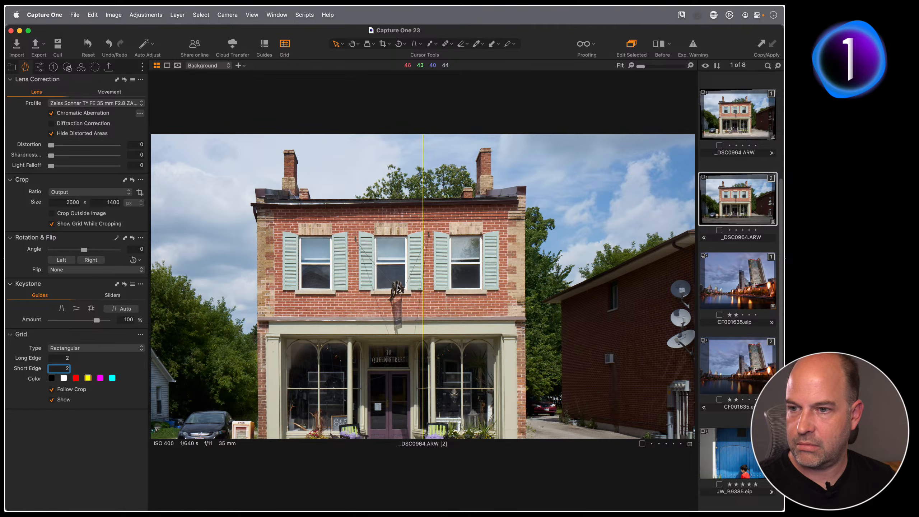
{"action": "key", "text": "Return"}
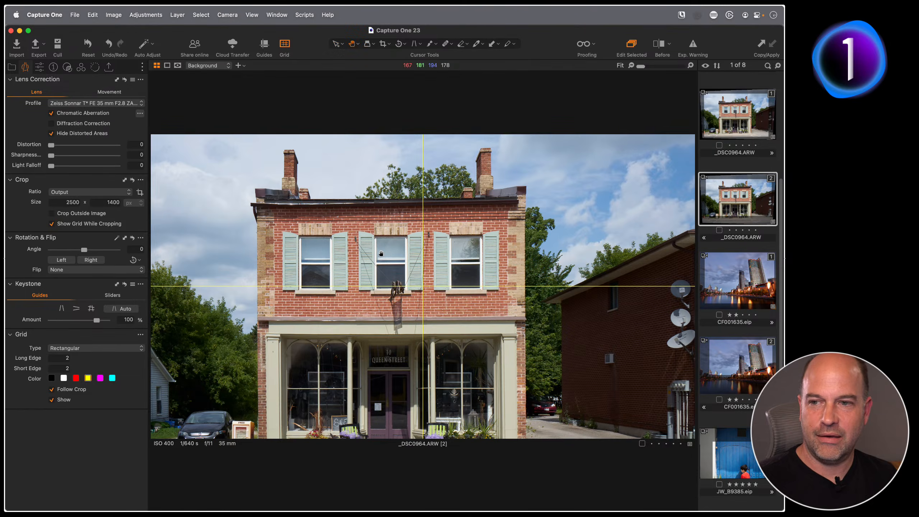
- Resize and reposition the Output-ratio crop on the brick building's second variant so it frames the building and the sky above it
{"action": "double_click", "coordinate": [371, 263]}
{"action": "double_click", "coordinate": [380, 279]}
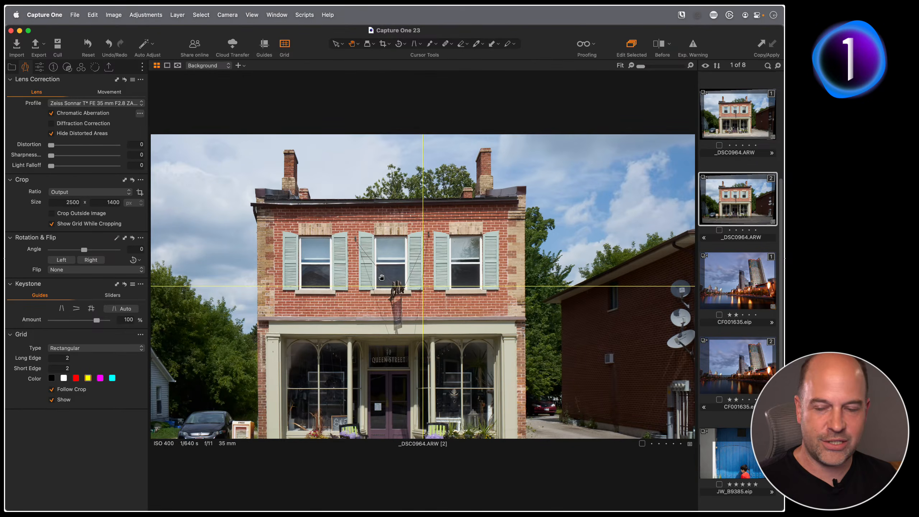
{"action": "key", "text": "c"}
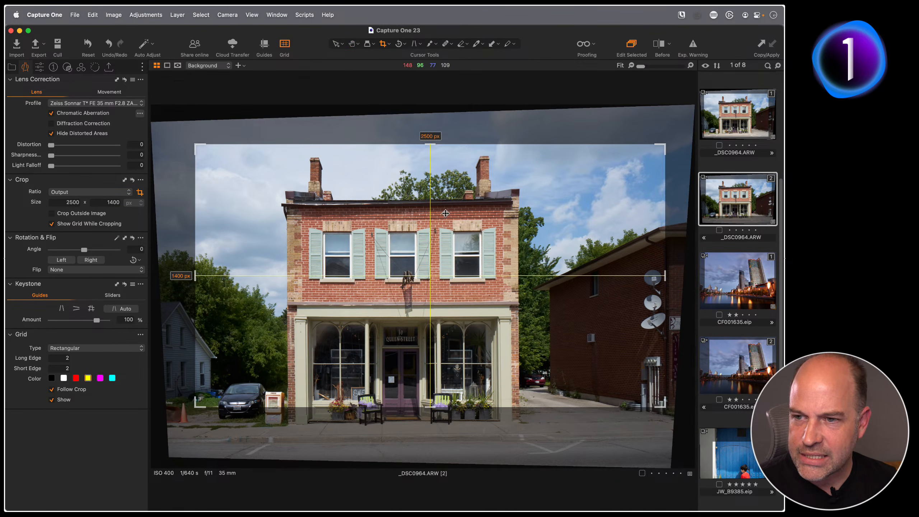
{"action": "mouse_move", "coordinate": [430, 407]}
{"action": "left_mouse_down"}
{"action": "mouse_move", "coordinate": [431, 372]}
{"action": "mouse_move", "coordinate": [431, 407]}
{"action": "left_mouse_up"}
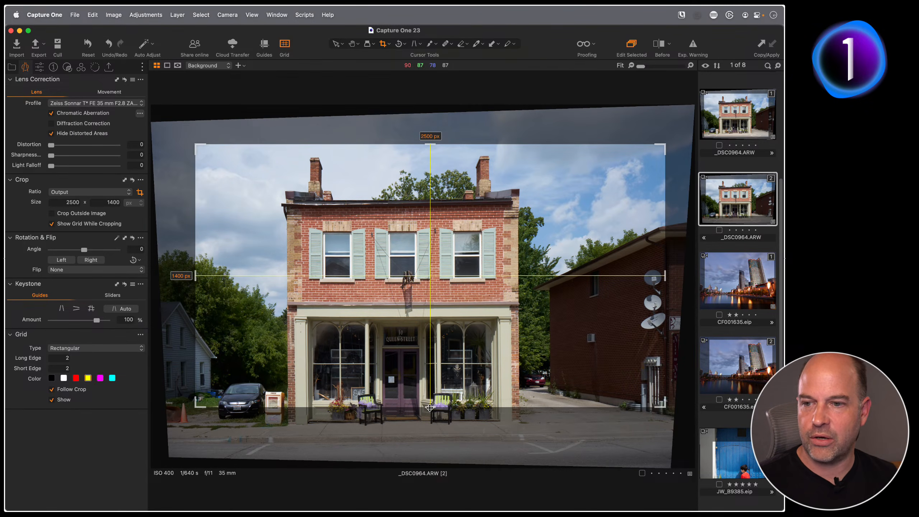
{"action": "left_click_drag", "start_coordinate": [430, 408], "coordinate": [453, 325]}
{"action": "left_click_drag", "start_coordinate": [446, 273], "coordinate": [416, 265]}
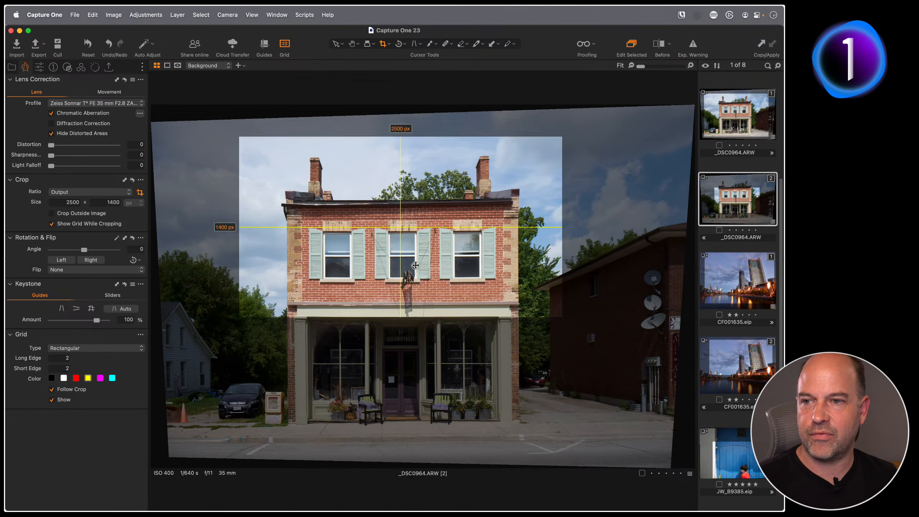
{"action": "left_click_drag", "start_coordinate": [564, 318], "coordinate": [676, 382]}
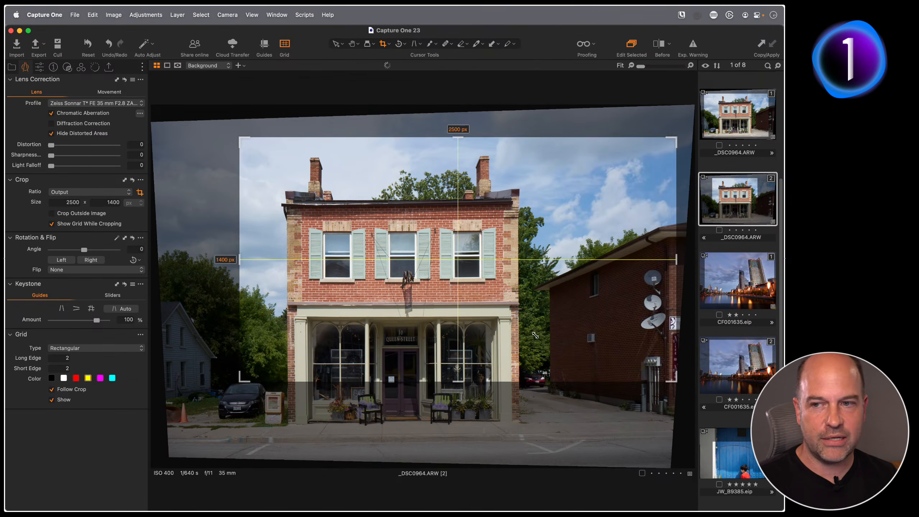
{"action": "left_click_drag", "start_coordinate": [535, 336], "coordinate": [492, 331]}
{"action": "left_click_drag", "start_coordinate": [626, 376], "coordinate": [655, 418]}
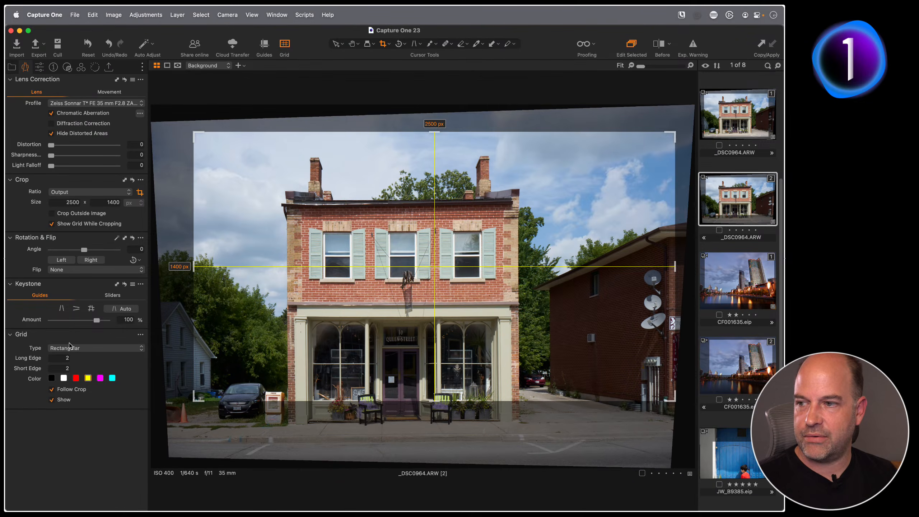
- Select the brick building's first variant and open the Crop preferences, placed clear of the crop's upper-right corner
{"action": "left_click_drag", "start_coordinate": [73, 339], "coordinate": [85, 337]}
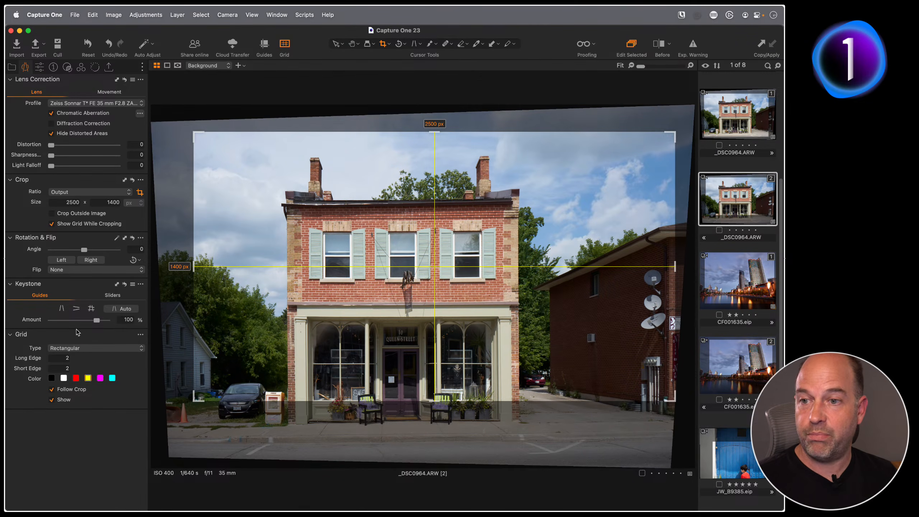
{"action": "left_click", "coordinate": [732, 287]}
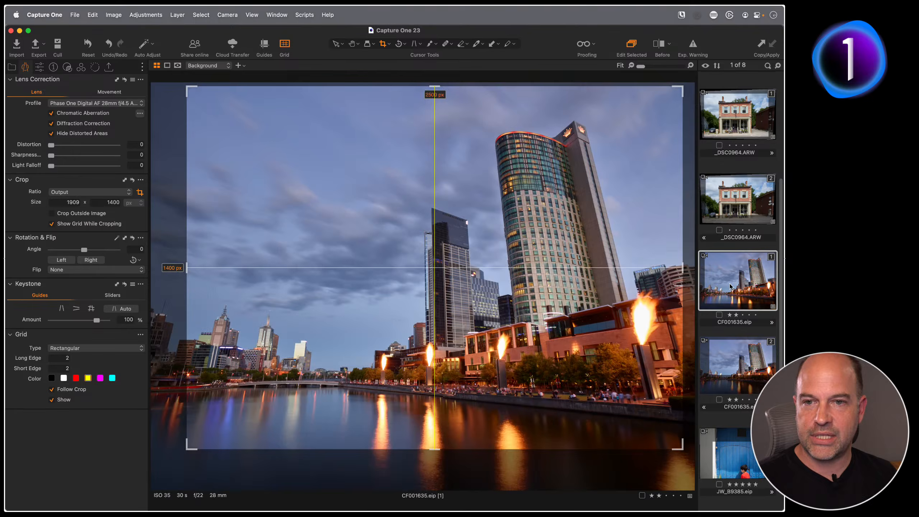
{"action": "left_click", "coordinate": [725, 202]}
{"action": "left_click", "coordinate": [742, 122]}
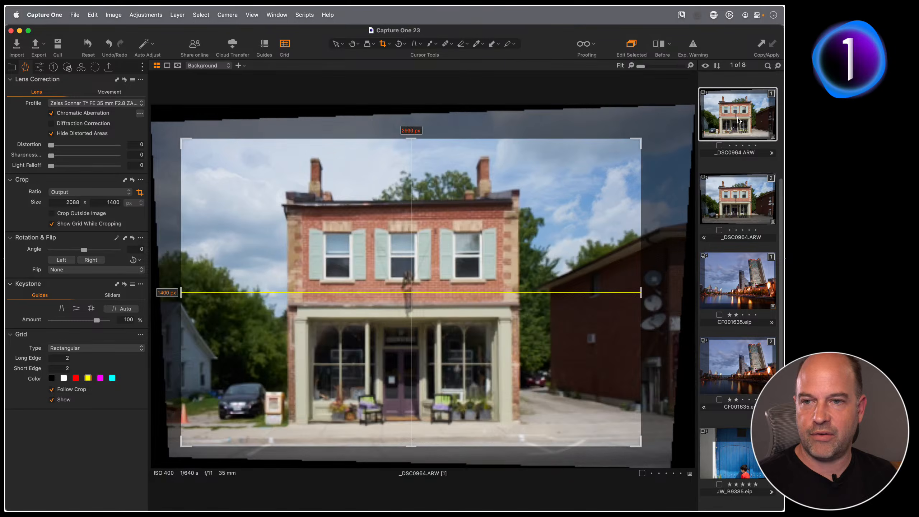
{"action": "left_click", "coordinate": [49, 15]}
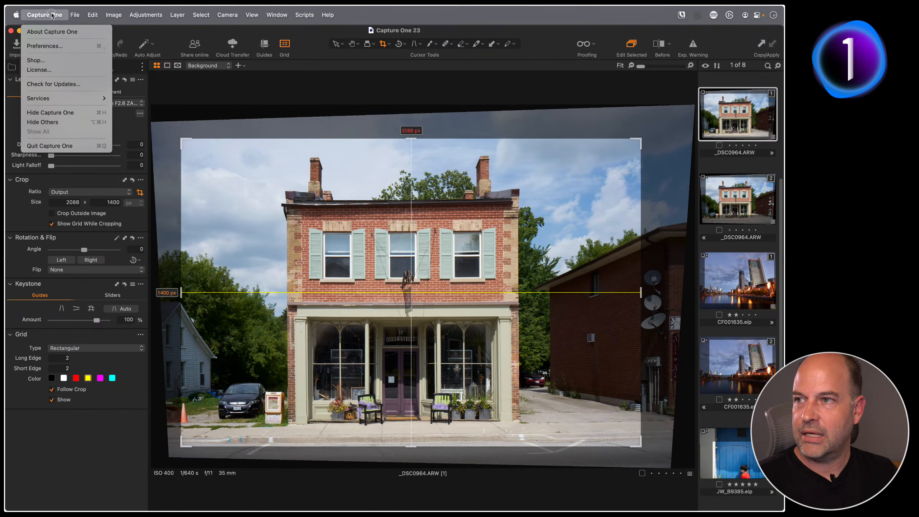
{"action": "left_click", "coordinate": [54, 47]}
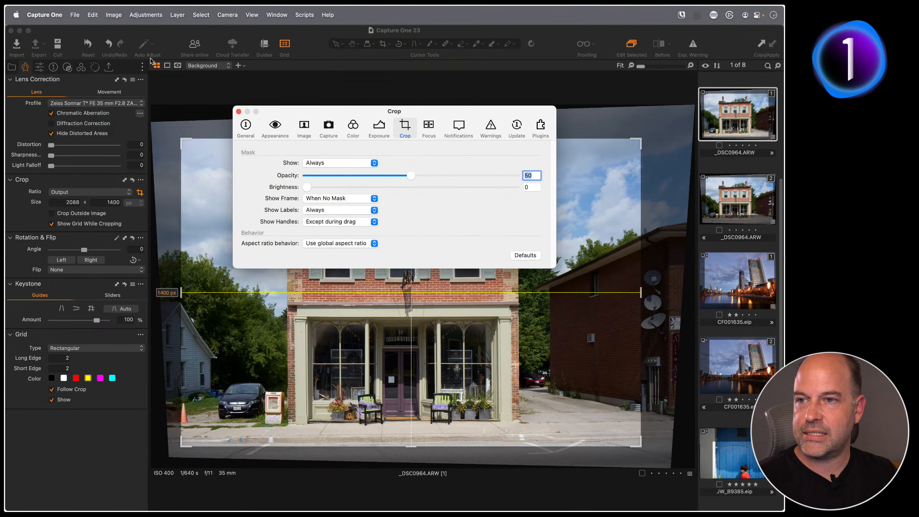
{"action": "left_click_drag", "start_coordinate": [424, 115], "coordinate": [233, 81]}
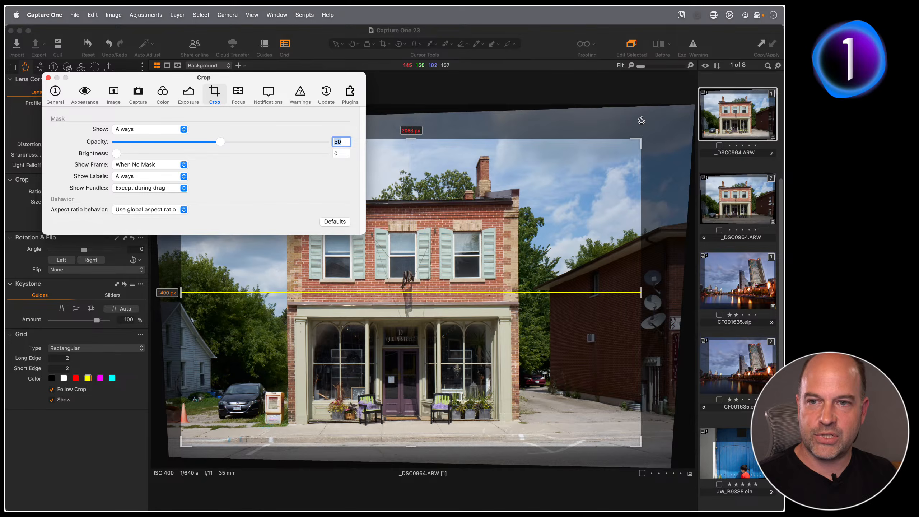
- Resize the first variant's crop, set its aspect ratio to Unconstrained, and adjust its upper-right corner with the Crop preferences at hand
{"action": "left_click_drag", "start_coordinate": [640, 140], "coordinate": [673, 113]}
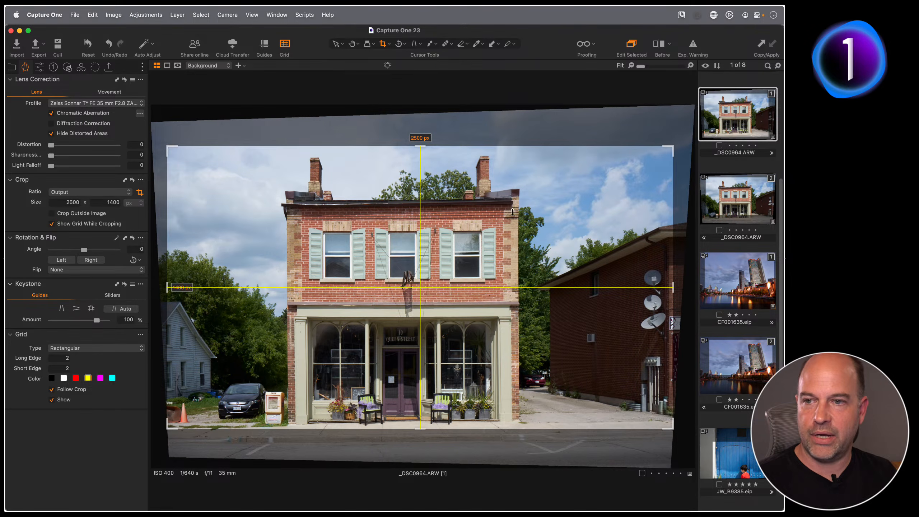
{"action": "right_click", "coordinate": [511, 214]}
{"action": "left_click", "coordinate": [497, 182]}
{"action": "left_click", "coordinate": [501, 164]}
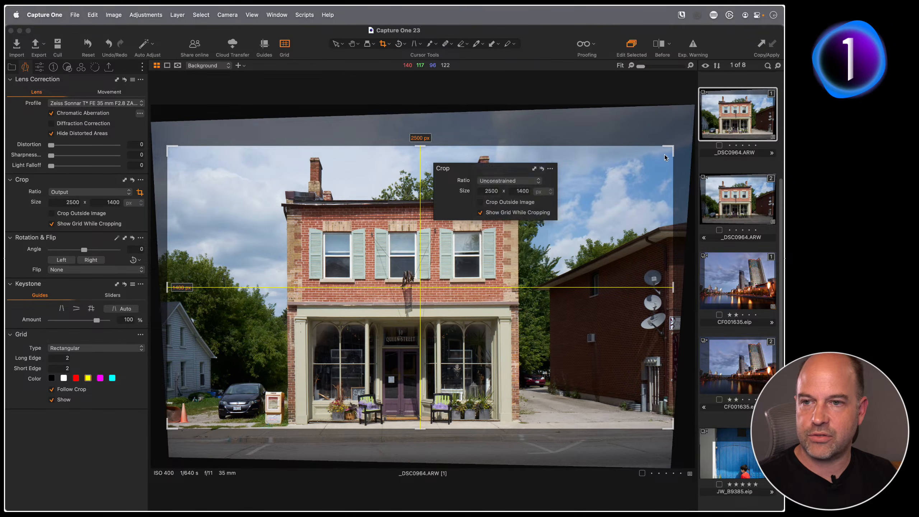
{"action": "left_click_drag", "start_coordinate": [674, 146], "coordinate": [653, 148]}
{"action": "key", "text": "super+comma"}
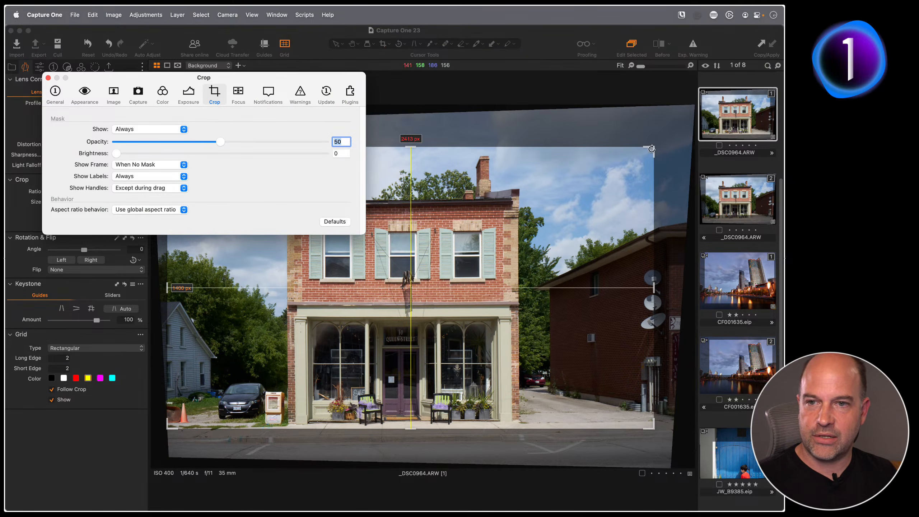
{"action": "mouse_move", "coordinate": [653, 148]}
{"action": "left_mouse_down"}
{"action": "mouse_move", "coordinate": [669, 131]}
{"action": "mouse_move", "coordinate": [658, 139]}
{"action": "left_mouse_up"}
{"action": "key", "text": "super+comma"}
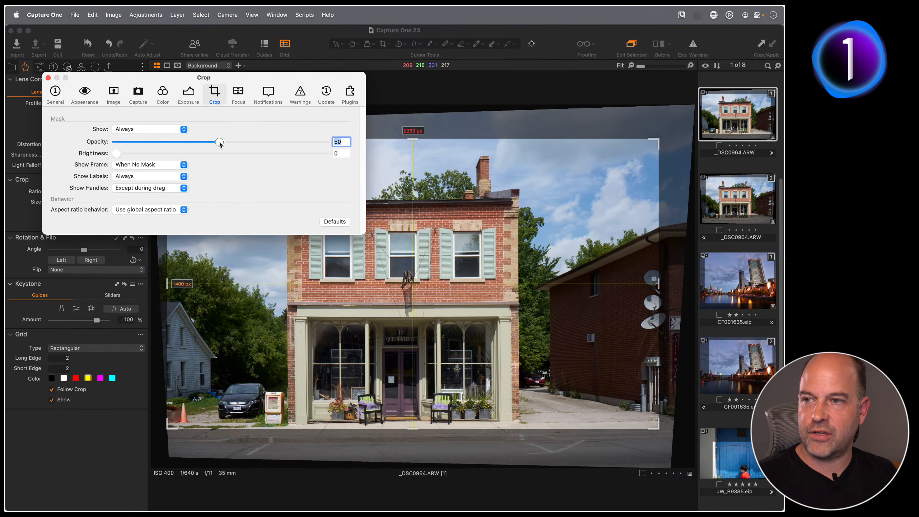
- Set the crop mask's opacity to 62, its brightness to 27 and Show Frame to Always
{"action": "left_click_drag", "start_coordinate": [218, 142], "coordinate": [244, 142]}
{"action": "left_click_drag", "start_coordinate": [121, 154], "coordinate": [173, 154]}
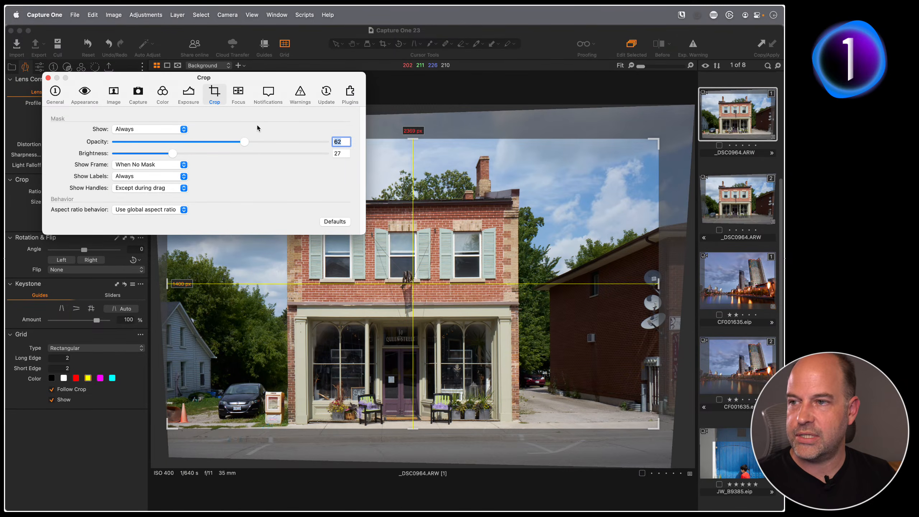
{"action": "left_click", "coordinate": [171, 166]}
{"action": "left_click", "coordinate": [162, 158]}
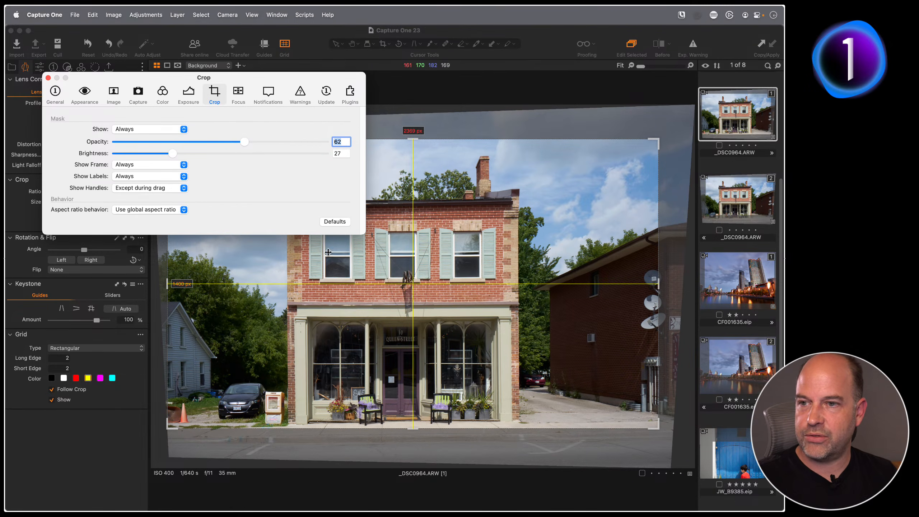
- Restore the default Crop preferences, set Show Frame to Always, and enlarge the first variant's crop slightly from its upper-right corner
{"action": "left_click", "coordinate": [331, 222]}
{"action": "left_click", "coordinate": [171, 166]}
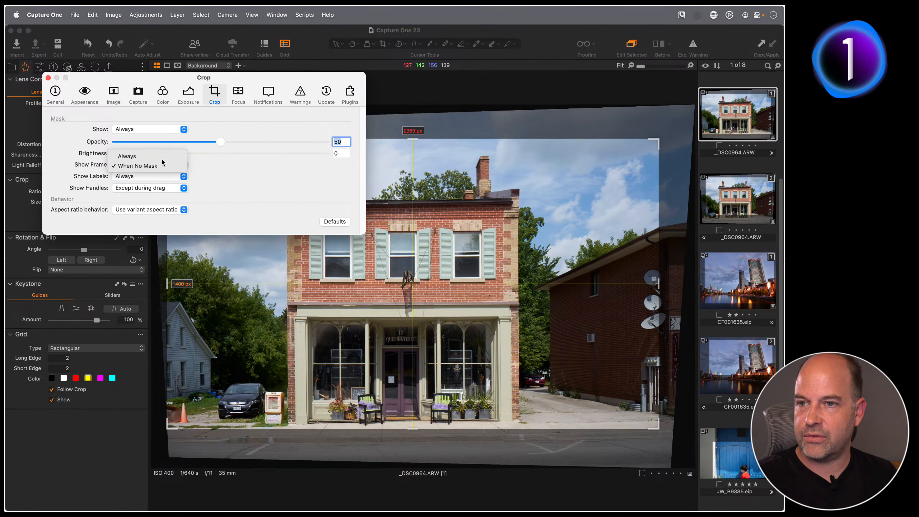
{"action": "left_click", "coordinate": [164, 159]}
{"action": "mouse_move", "coordinate": [659, 140]}
{"action": "left_mouse_down"}
{"action": "mouse_move", "coordinate": [522, 205]}
{"action": "mouse_move", "coordinate": [661, 135]}
{"action": "left_mouse_up"}
{"action": "key", "text": "super+comma"}
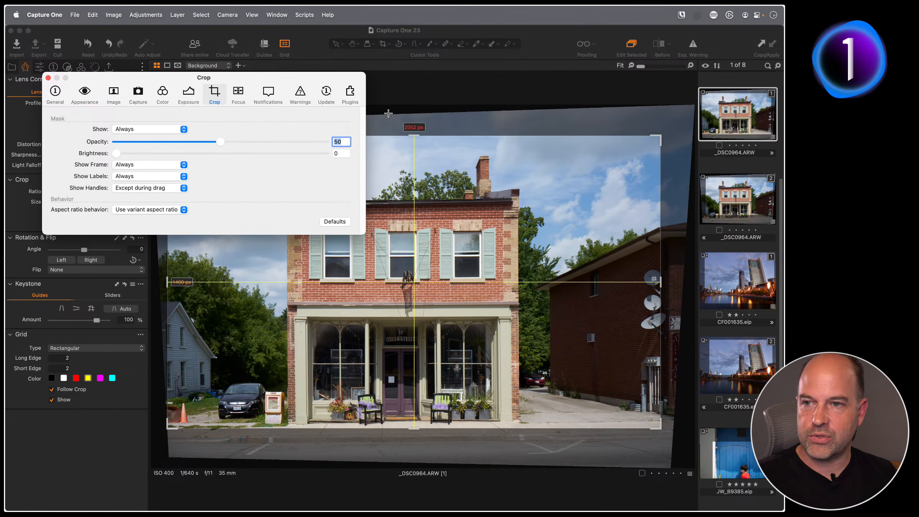
- Set the crop's Show Labels option to During Drag Only and test it by pulling the upper-right crop corner inward
{"action": "left_click", "coordinate": [147, 176]}
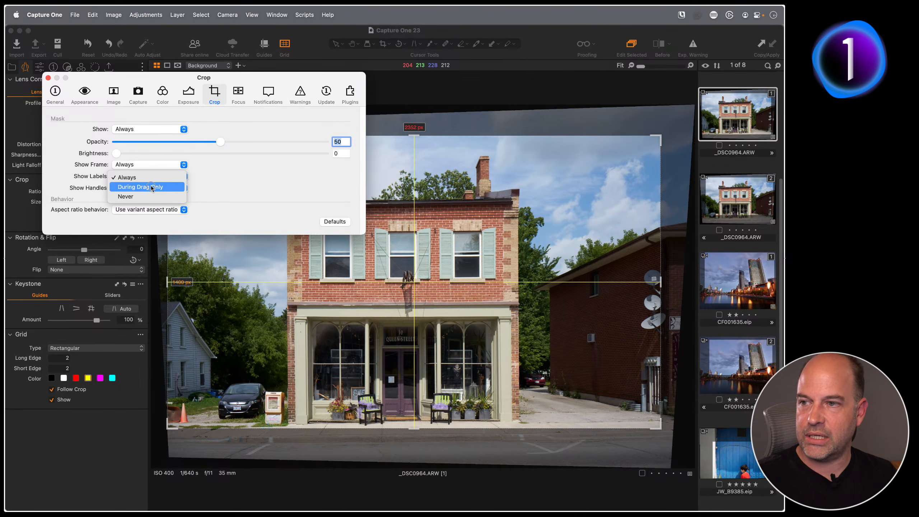
{"action": "left_click", "coordinate": [151, 186]}
{"action": "left_click_drag", "start_coordinate": [660, 135], "coordinate": [647, 144]}
{"action": "key", "text": "super+comma"}
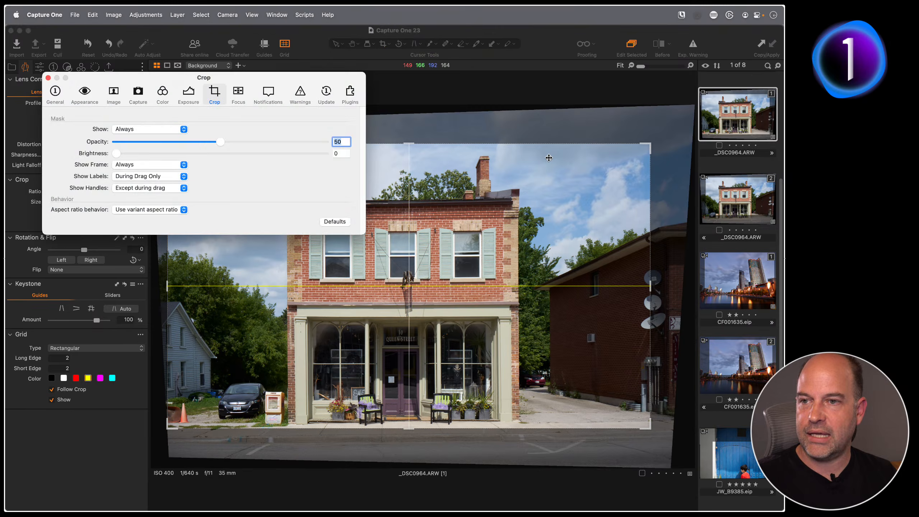
- Set both Show Labels and Show Handles to Always in the Crop preferences
{"action": "left_click", "coordinate": [182, 177]}
{"action": "left_click", "coordinate": [151, 166]}
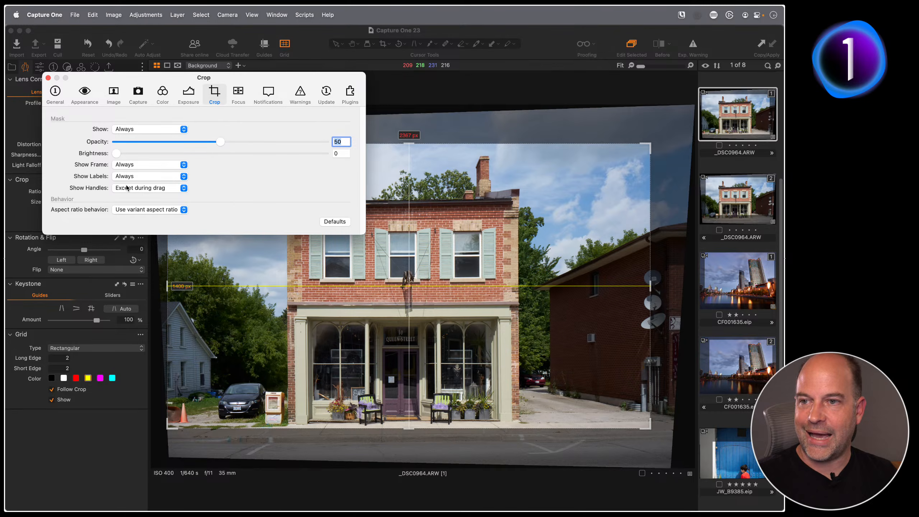
{"action": "left_click", "coordinate": [169, 188]}
{"action": "left_click", "coordinate": [138, 177]}
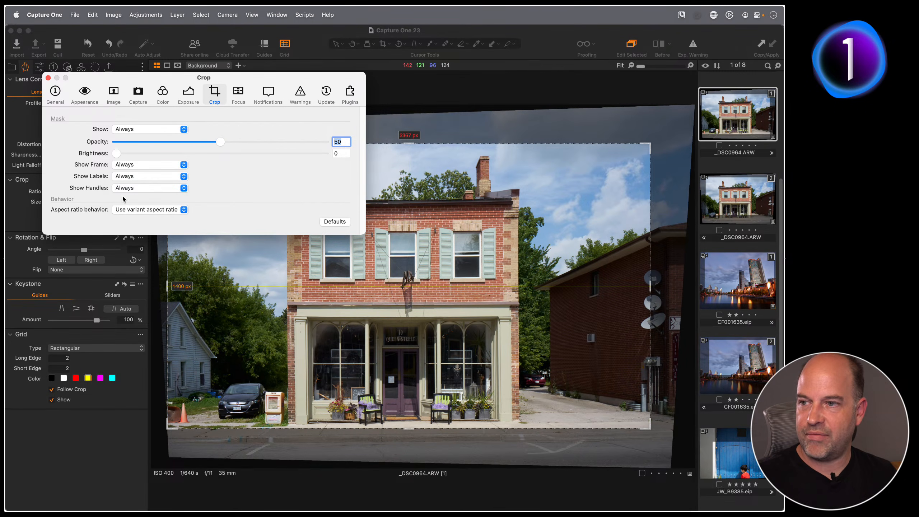
- Set the Show Handles option to Never in the Crop preferences and return to the first variant's crop
{"action": "left_click", "coordinate": [133, 188]}
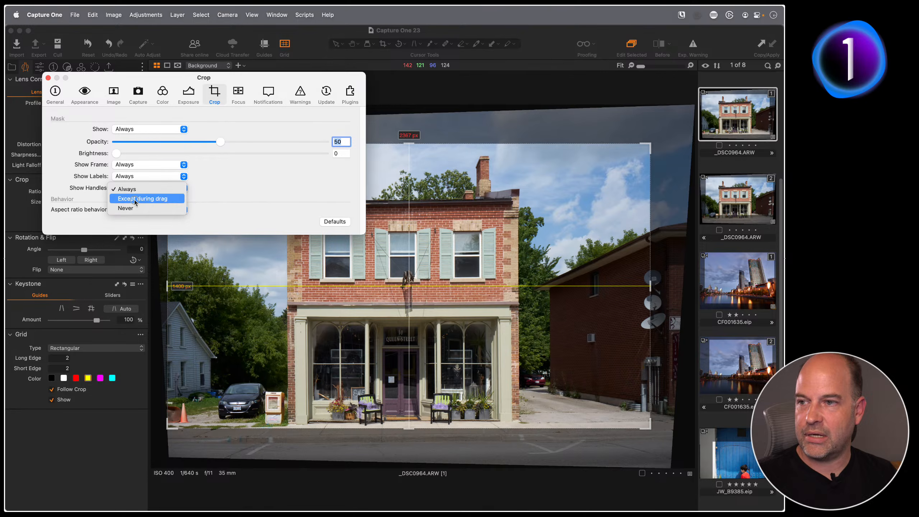
{"action": "left_click", "coordinate": [131, 208]}
{"action": "left_click", "coordinate": [651, 145]}
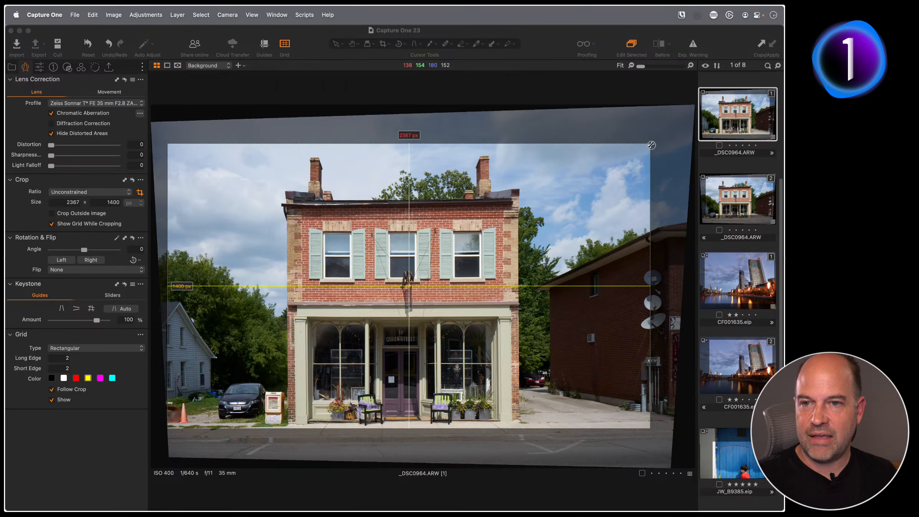
- Test the handle-free crop by extending its upper and right edges outward, then pulling its upper-left corner inward to about 2305 x 1400 px
{"action": "mouse_move", "coordinate": [652, 146]}
{"action": "left_mouse_down"}
{"action": "mouse_move", "coordinate": [652, 163]}
{"action": "mouse_move", "coordinate": [654, 131]}
{"action": "left_mouse_up"}
{"action": "left_click_drag", "start_coordinate": [655, 285], "coordinate": [673, 284]}
{"action": "mouse_move", "coordinate": [421, 133]}
{"action": "left_mouse_down"}
{"action": "mouse_move", "coordinate": [423, 161]}
{"action": "mouse_move", "coordinate": [422, 126]}
{"action": "left_mouse_up"}
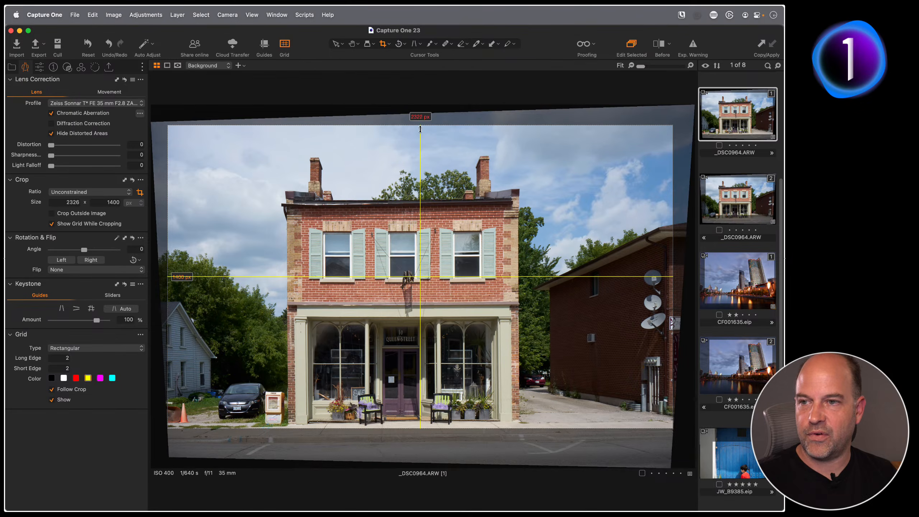
{"action": "left_click_drag", "start_coordinate": [169, 126], "coordinate": [205, 146]}
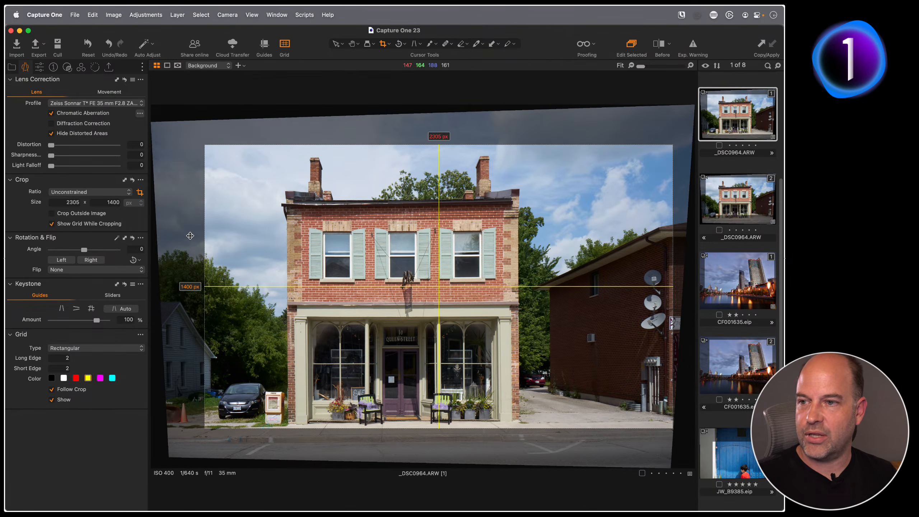
{"action": "left_click", "coordinate": [191, 239]}
- Restore the default Crop preferences and undo the crop changes on the first variant
{"action": "key", "text": "super+comma"}
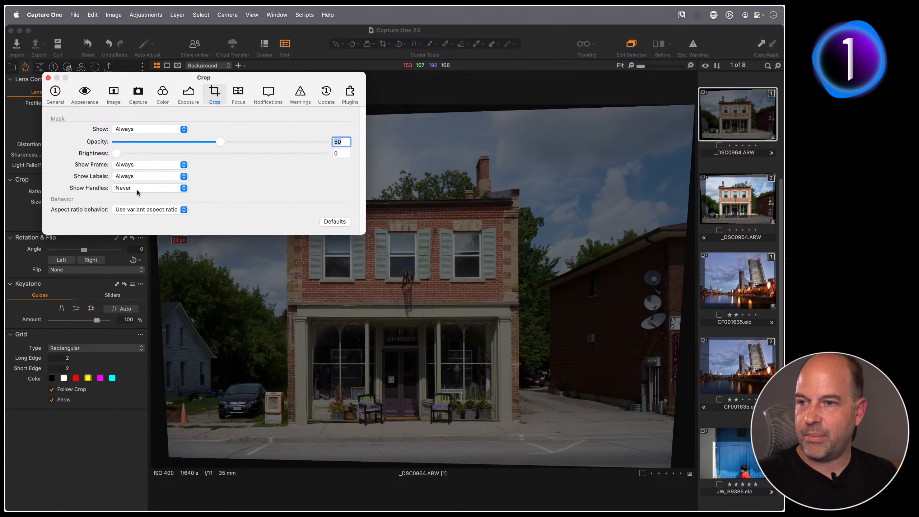
{"action": "left_click", "coordinate": [335, 222]}
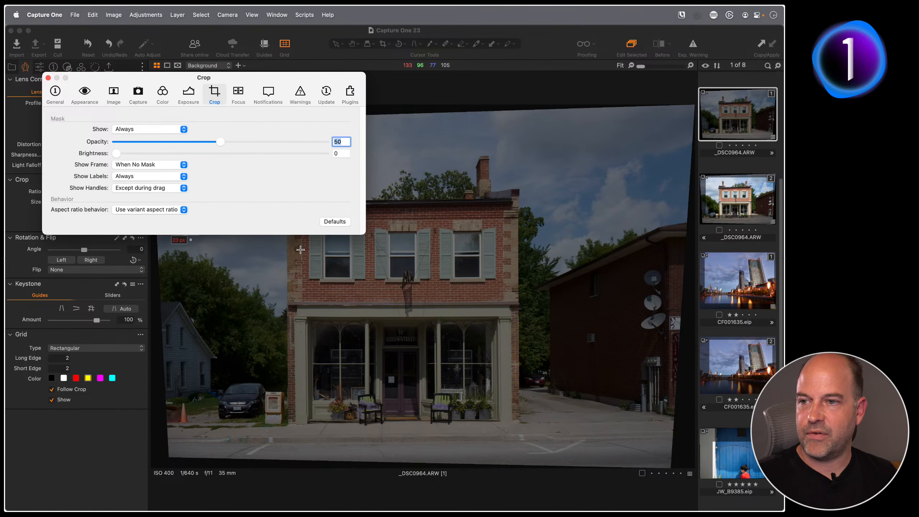
{"action": "key", "text": "super+w"}
{"action": "key", "text": "super+z"}
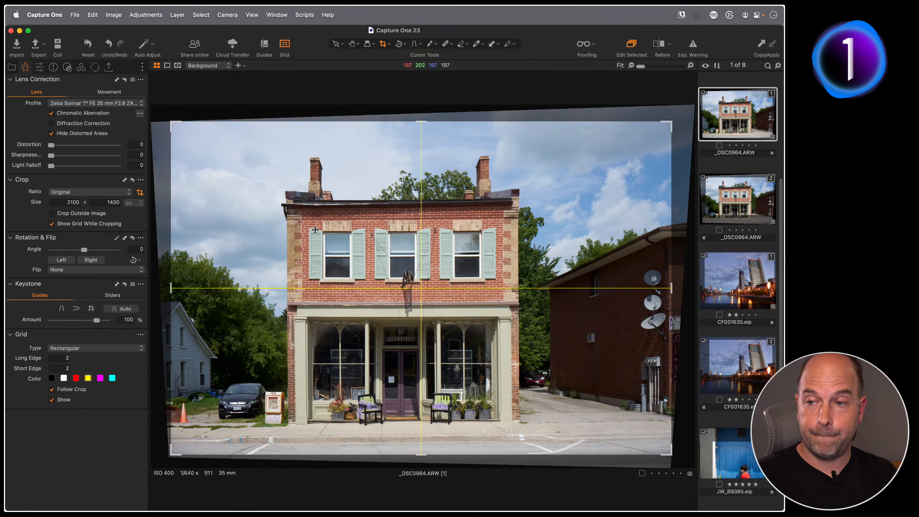
- Open the Crop preferences to review the mask, frame, label and handle options, and close them
{"action": "left_click", "coordinate": [62, 15]}
{"action": "left_click", "coordinate": [62, 46]}
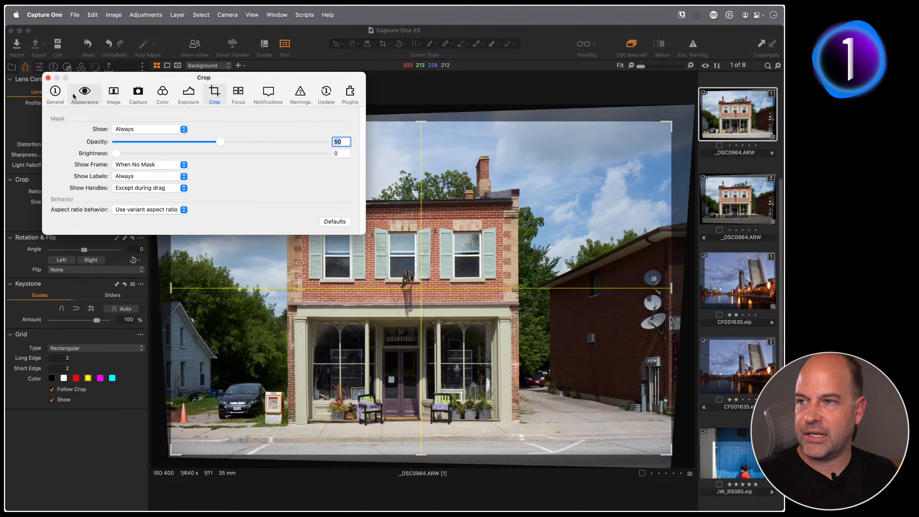
{"action": "left_click", "coordinate": [48, 78]}
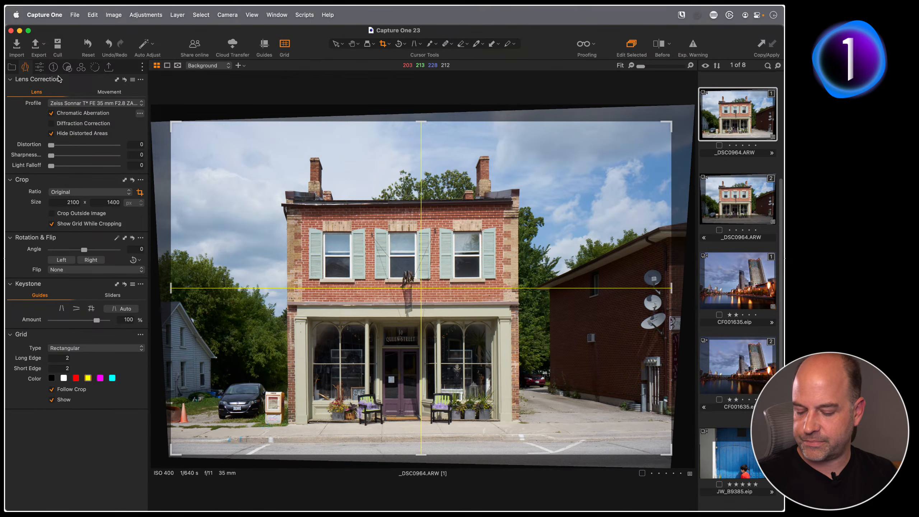
- Tighten the first variant's crop slightly from its upper-left corner, keeping the Original ratio
{"action": "mouse_move", "coordinate": [58, 78]}
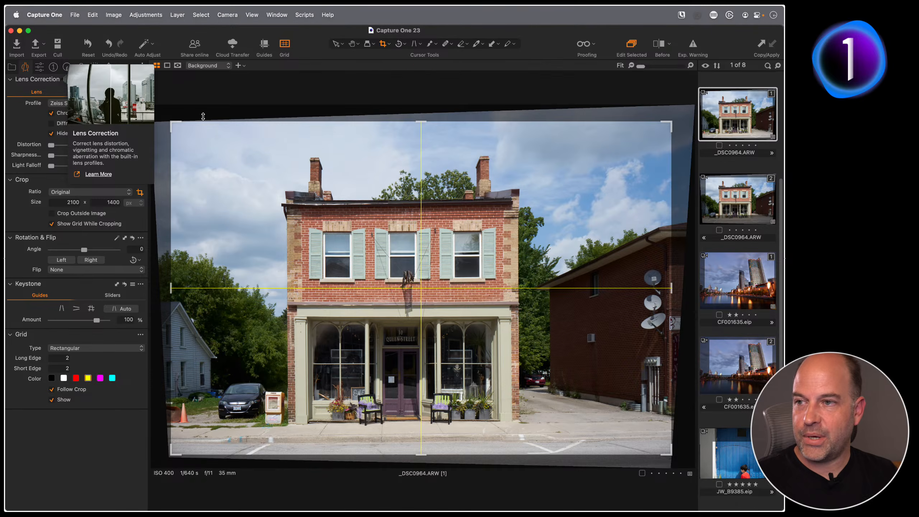
{"action": "left_click_drag", "start_coordinate": [167, 117], "coordinate": [192, 134]}
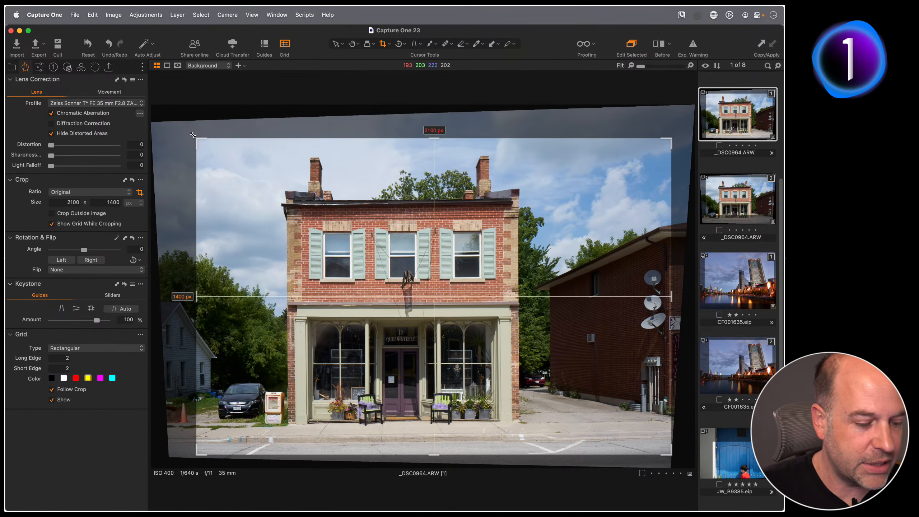